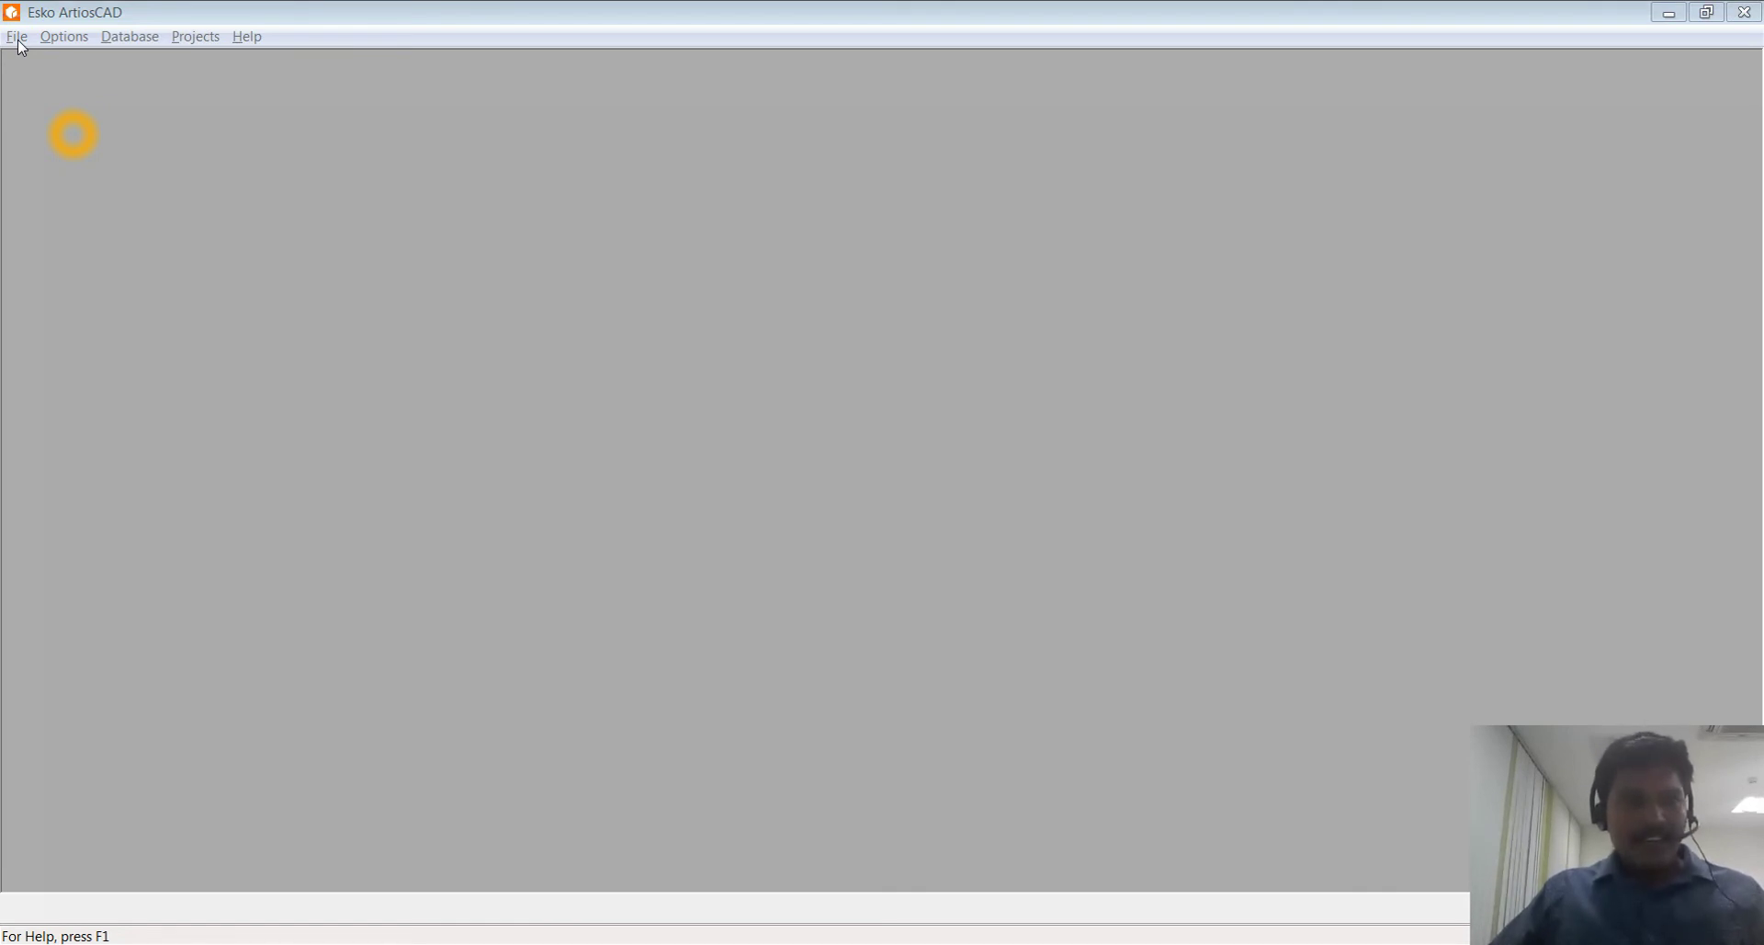
- Open the recent file SW3DPS-IPOD-1.A3D and show the iPod in front view
{"action": "left_click", "coordinate": [18, 37]}
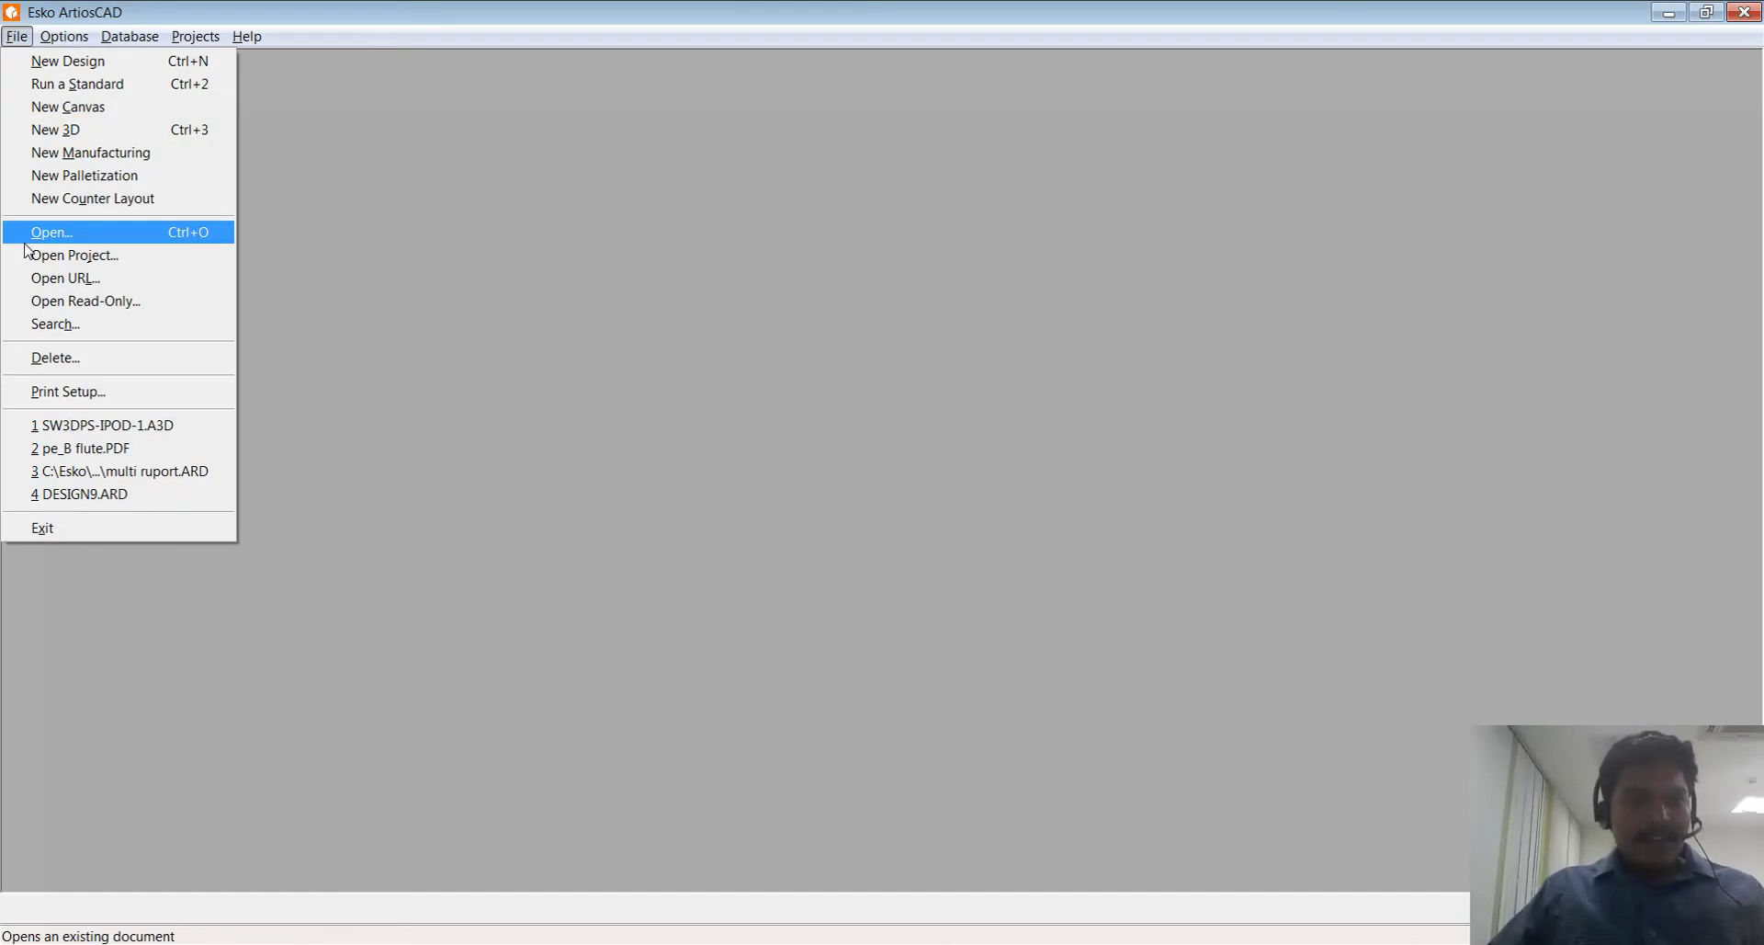
{"action": "left_click", "coordinate": [71, 426]}
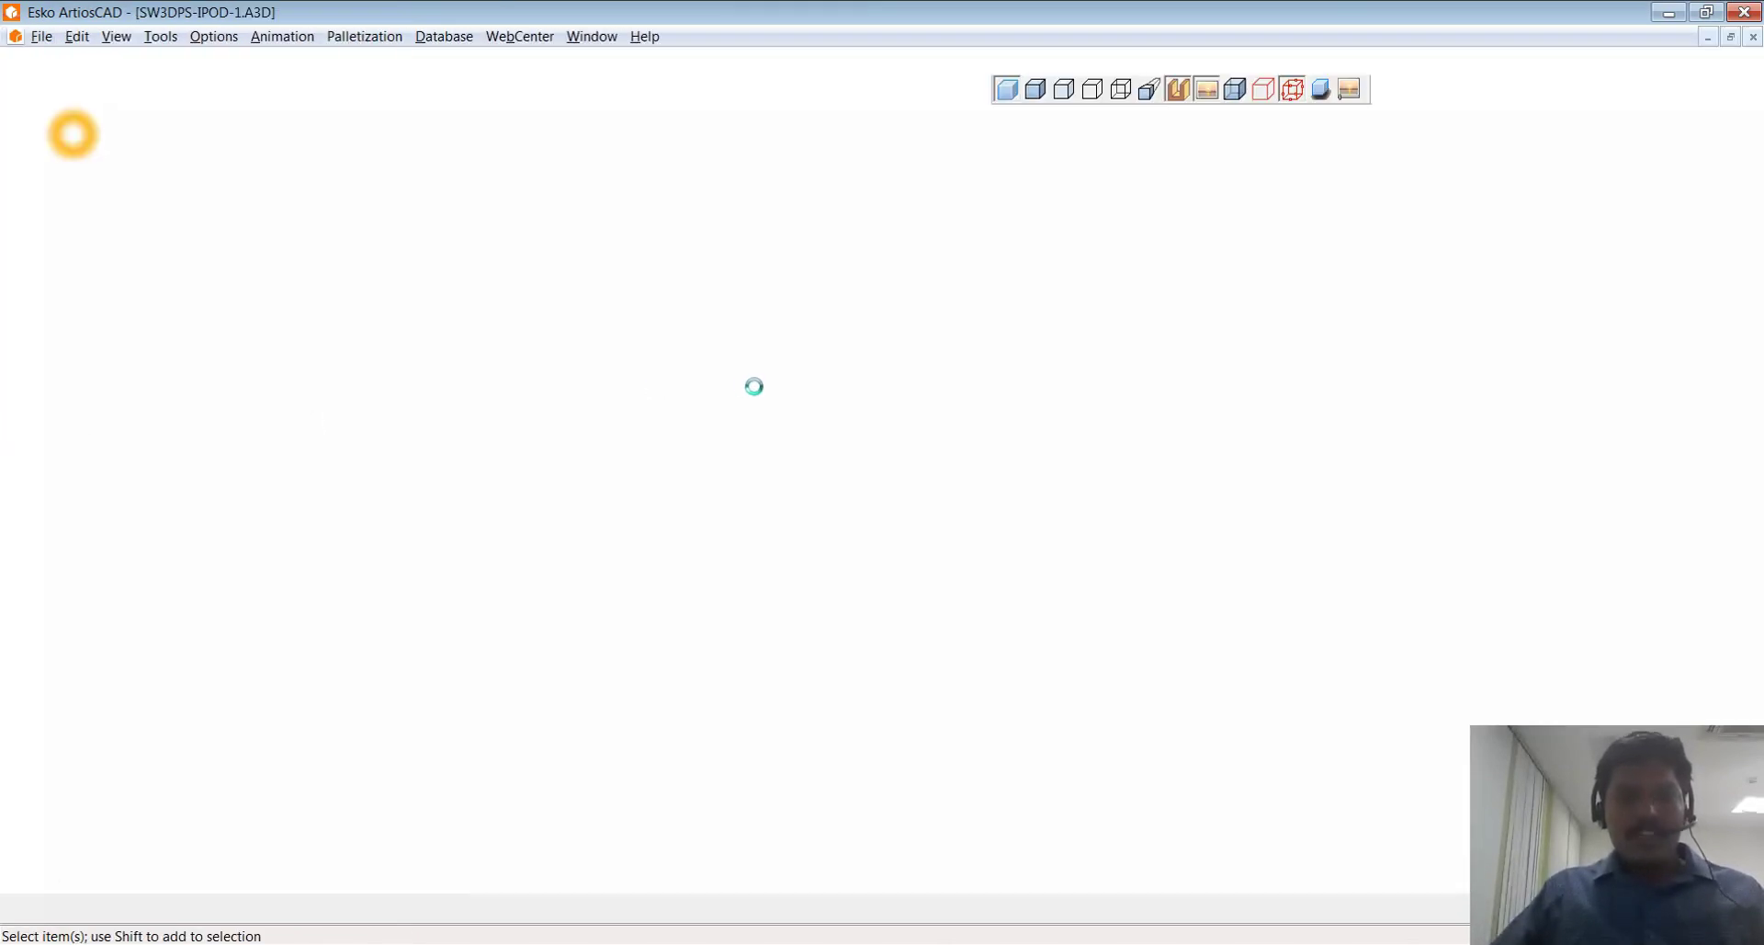
{"action": "left_click", "coordinate": [269, 88]}
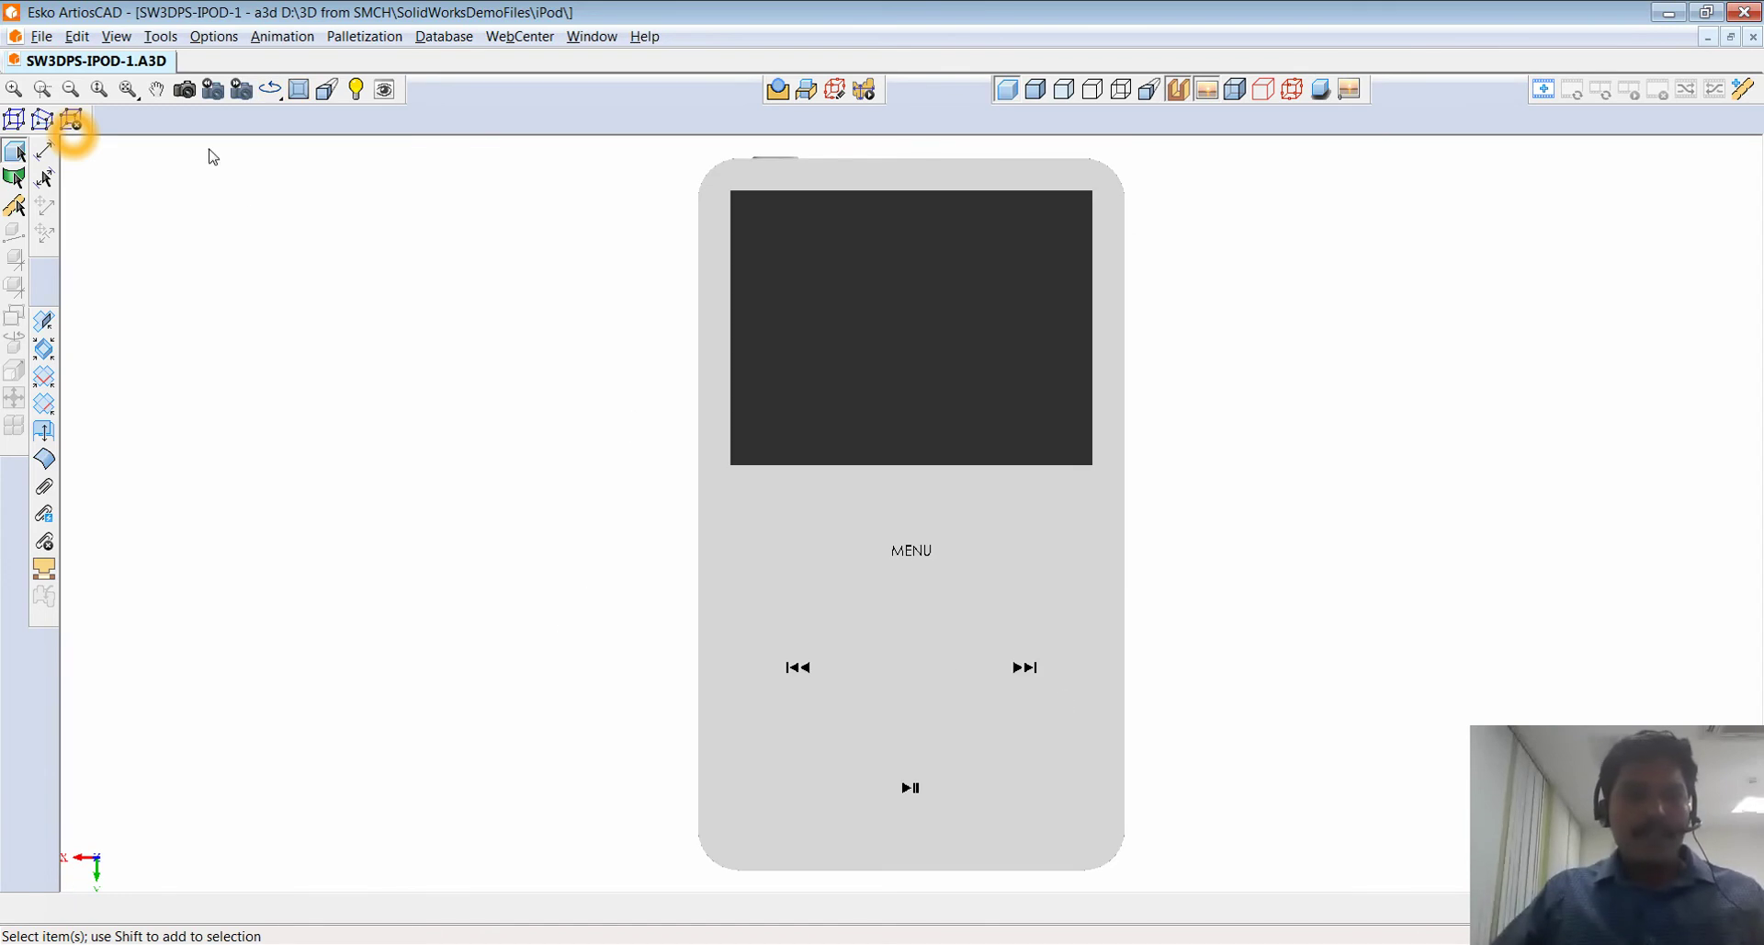
- Rotate the iPod through side, back, opposite-side and both edge-on views, then zoom out
{"action": "left_click", "coordinate": [269, 88]}
{"action": "left_click", "coordinate": [272, 92]}
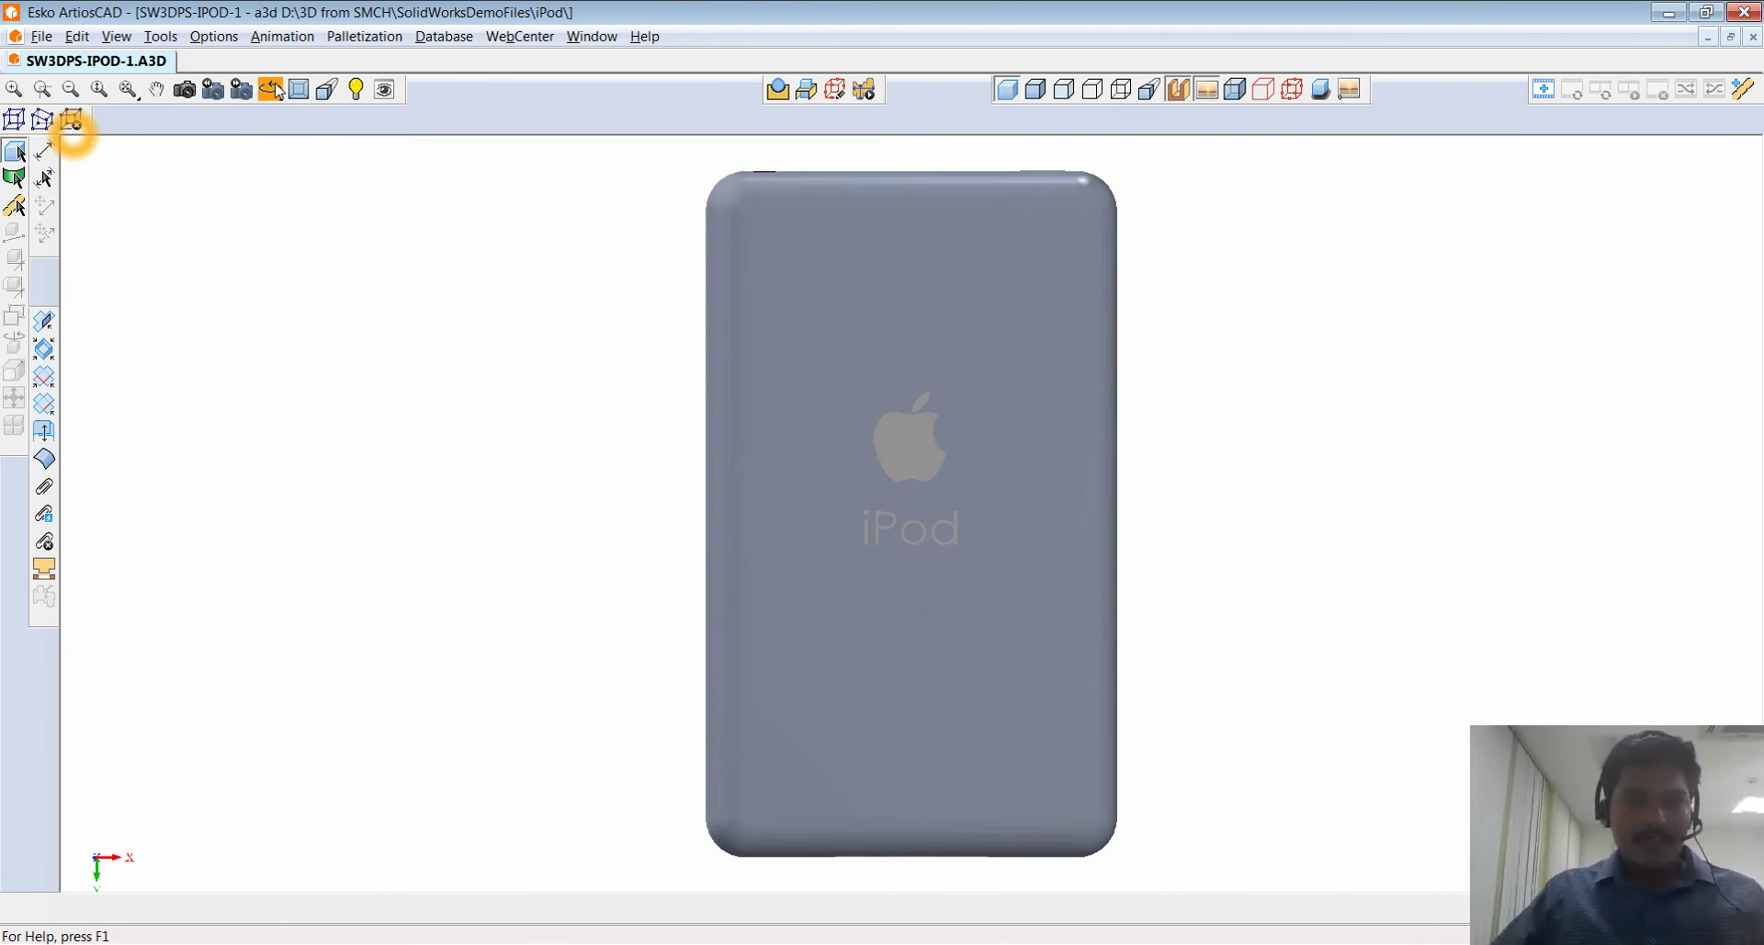
{"action": "left_click", "coordinate": [272, 92]}
{"action": "left_click", "coordinate": [272, 92]}
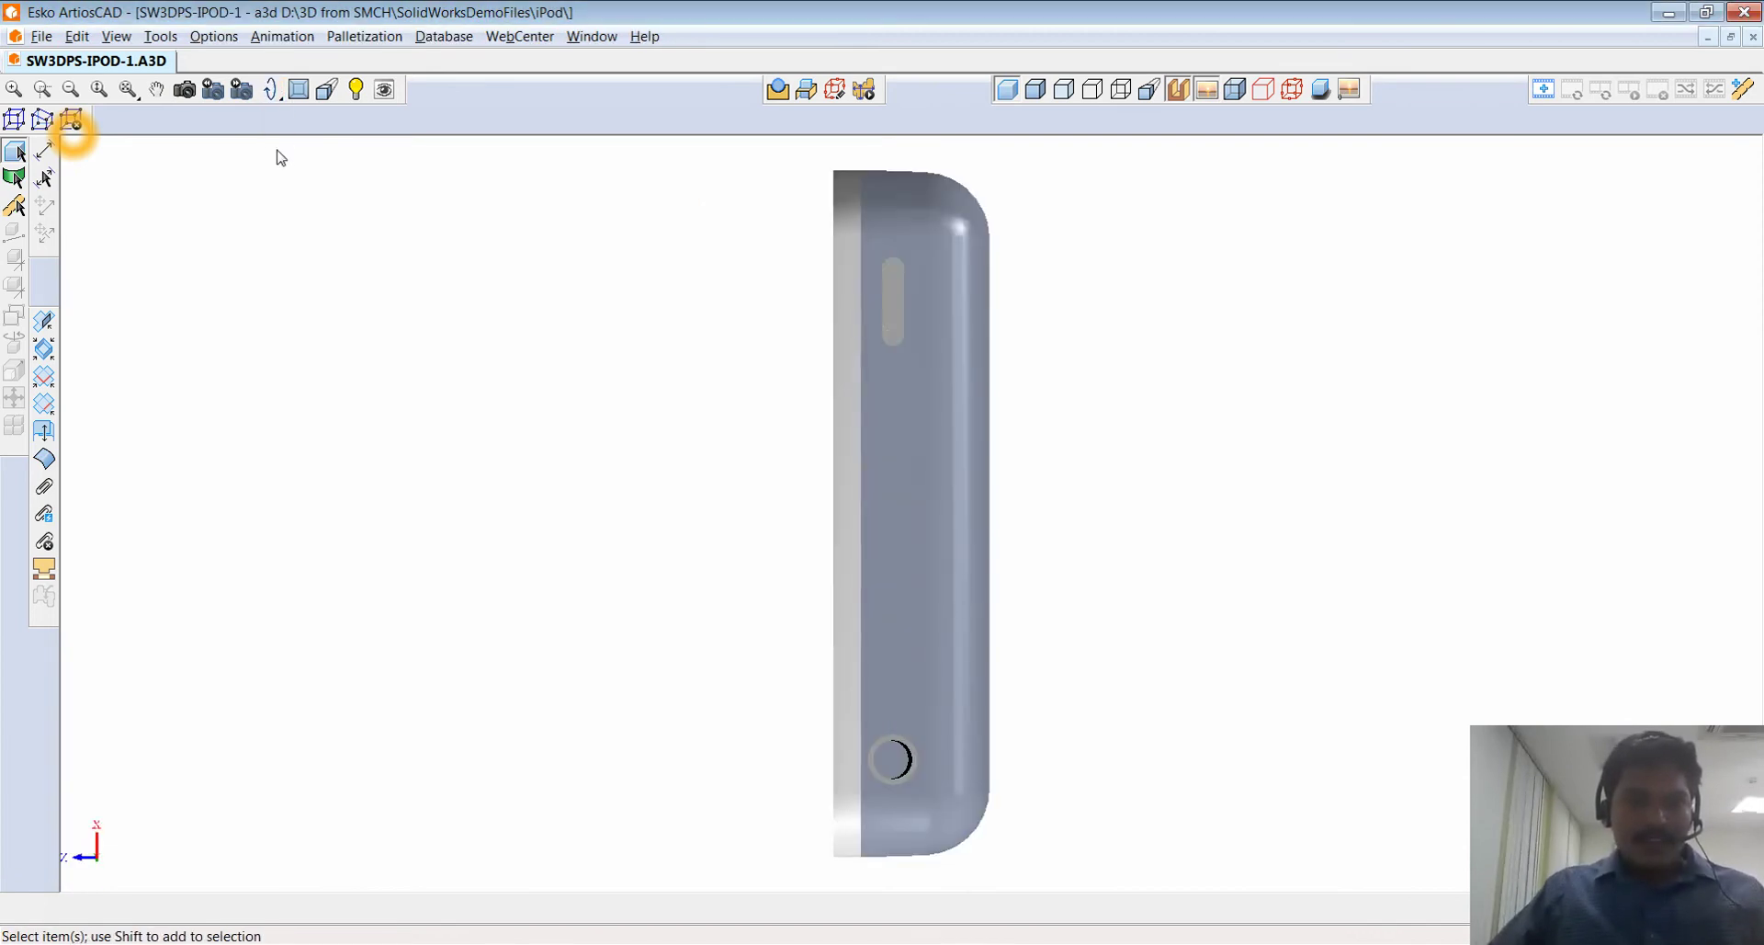
{"action": "left_click", "coordinate": [276, 95]}
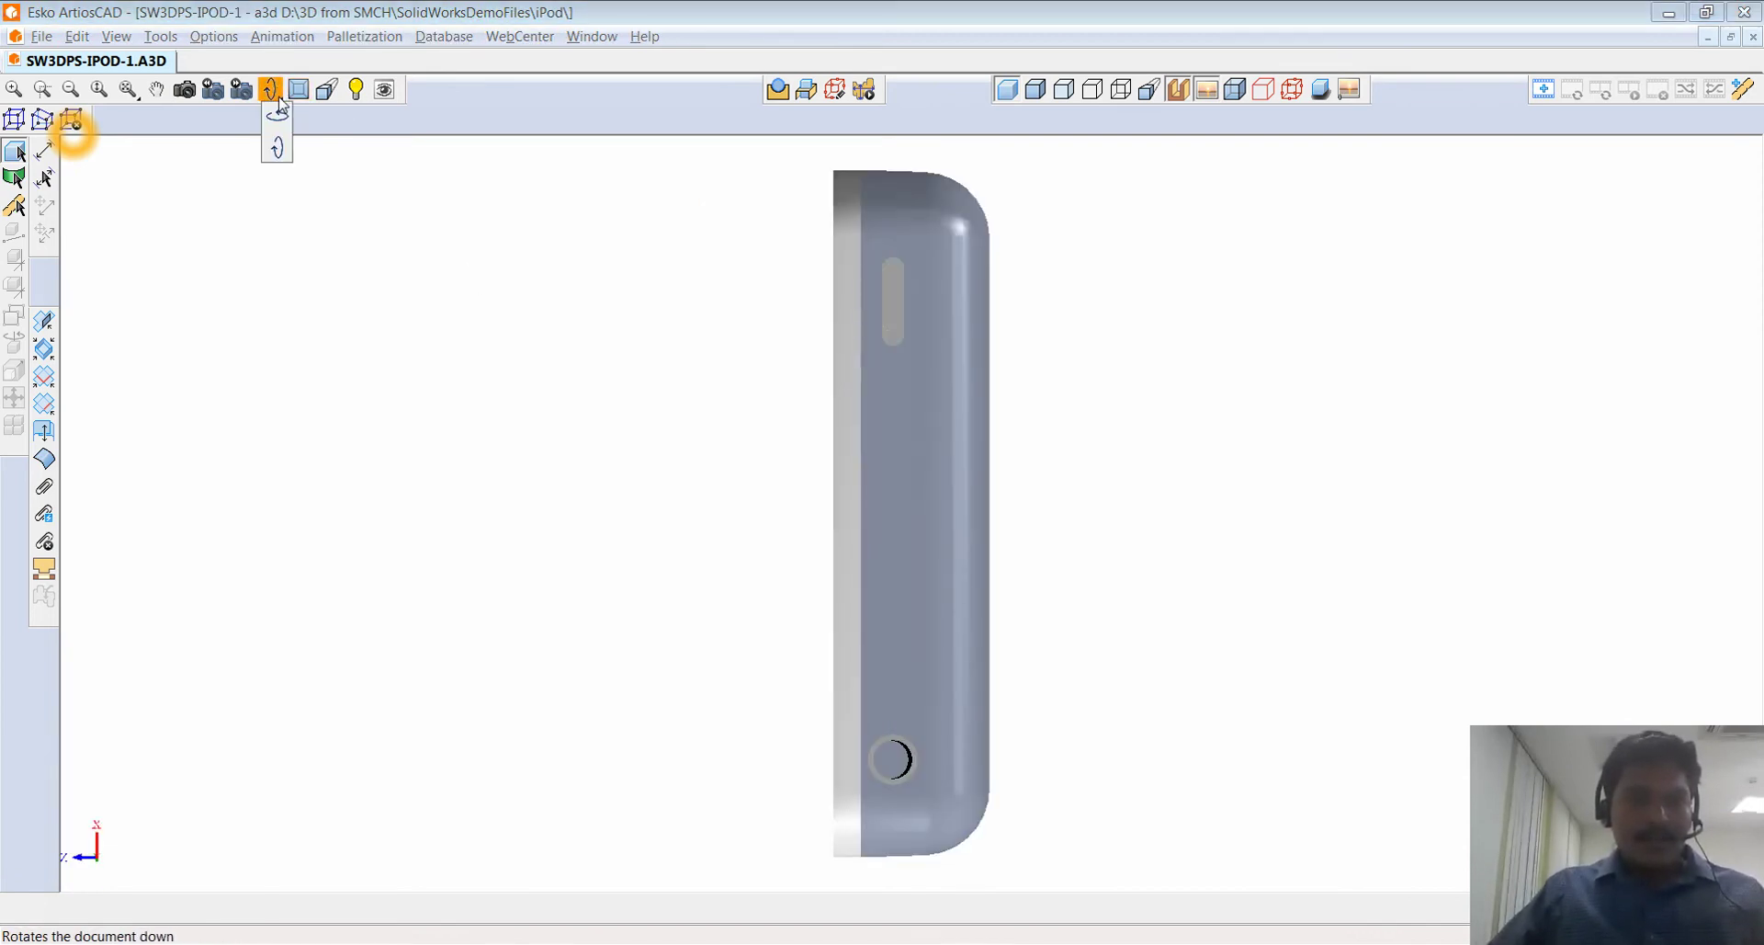
{"action": "left_click", "coordinate": [282, 119]}
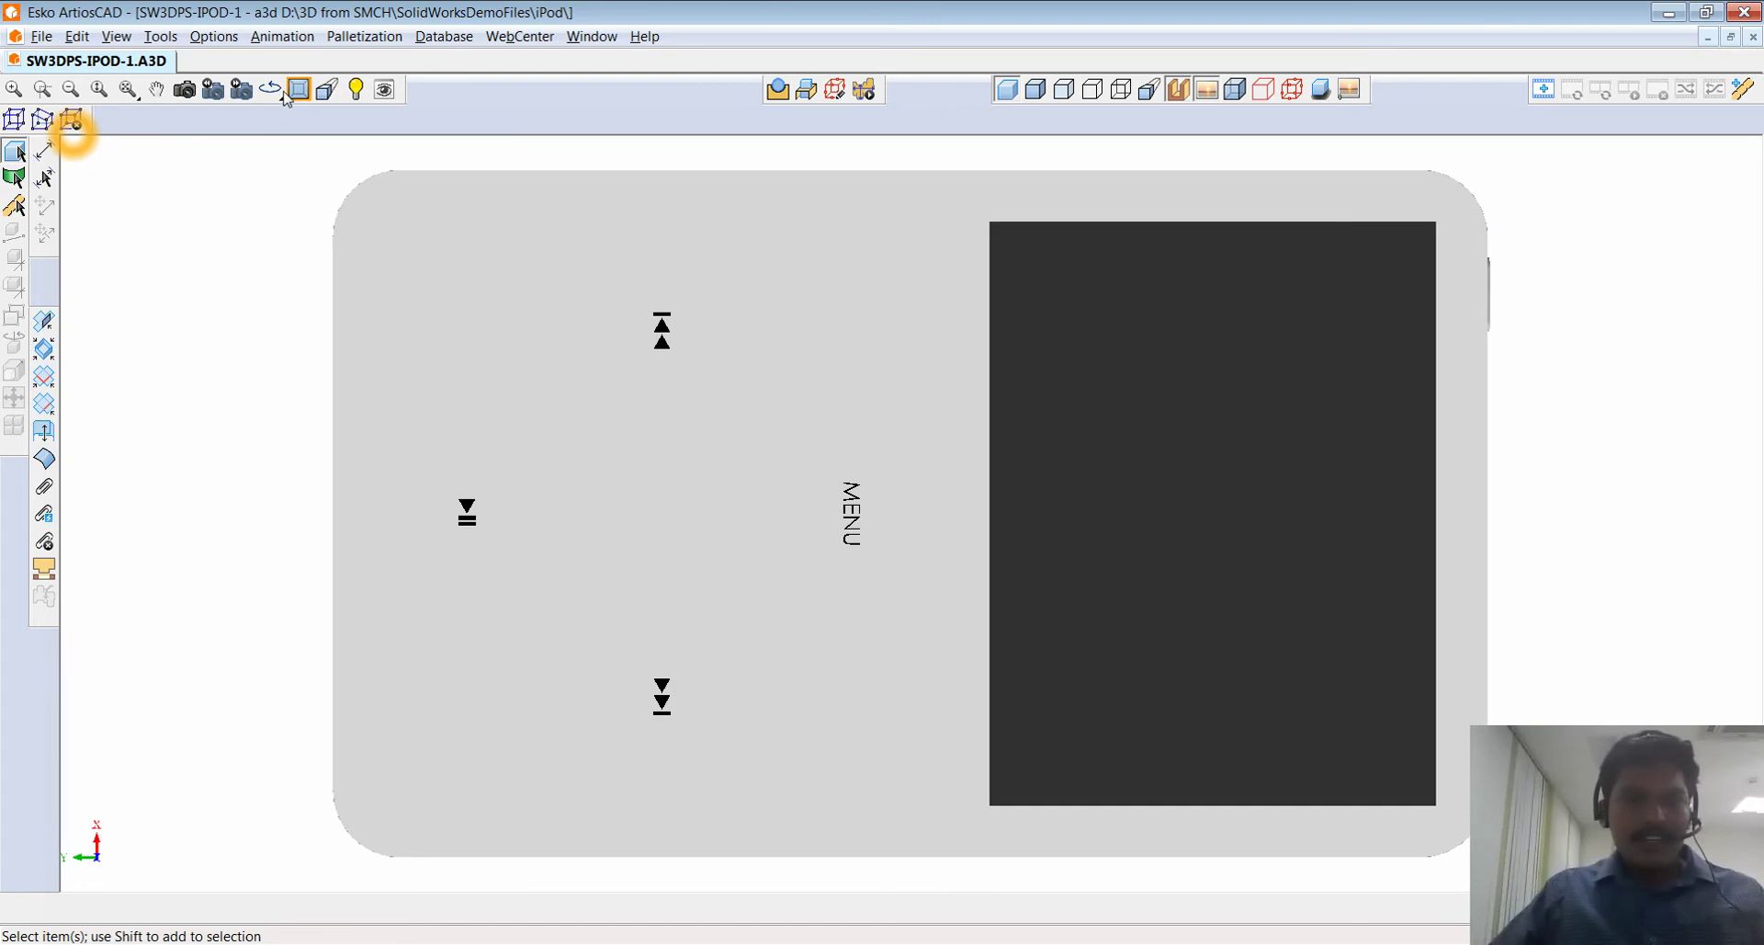
{"action": "left_click", "coordinate": [279, 95]}
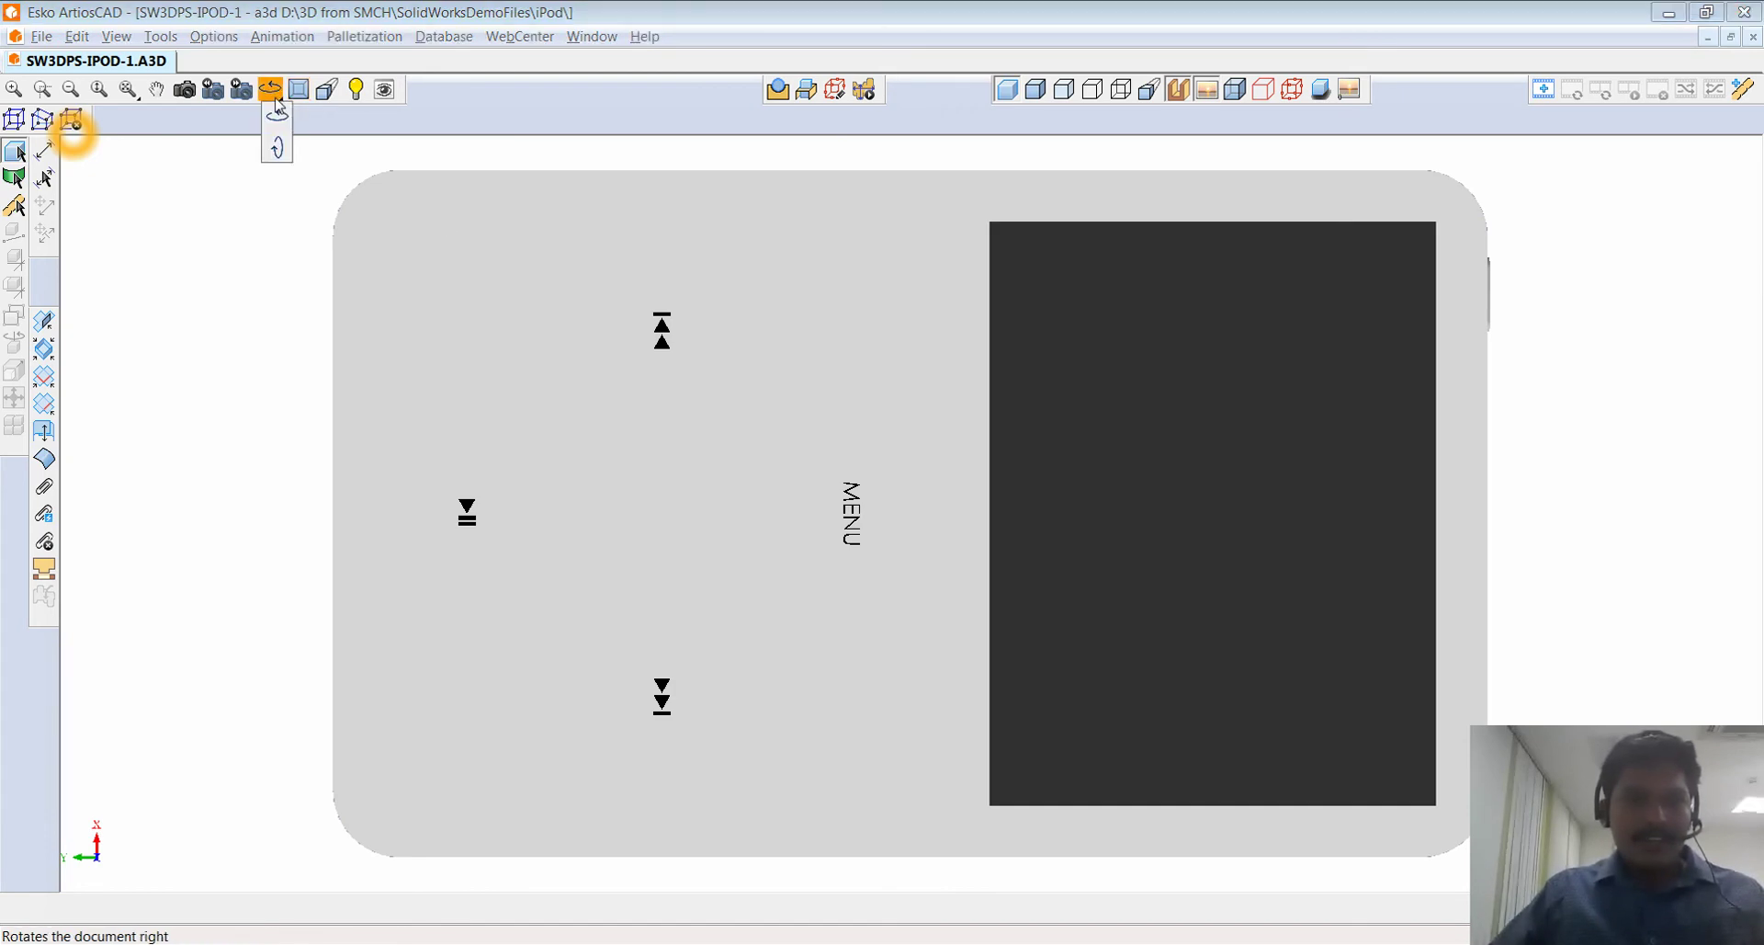
{"action": "left_click", "coordinate": [276, 150]}
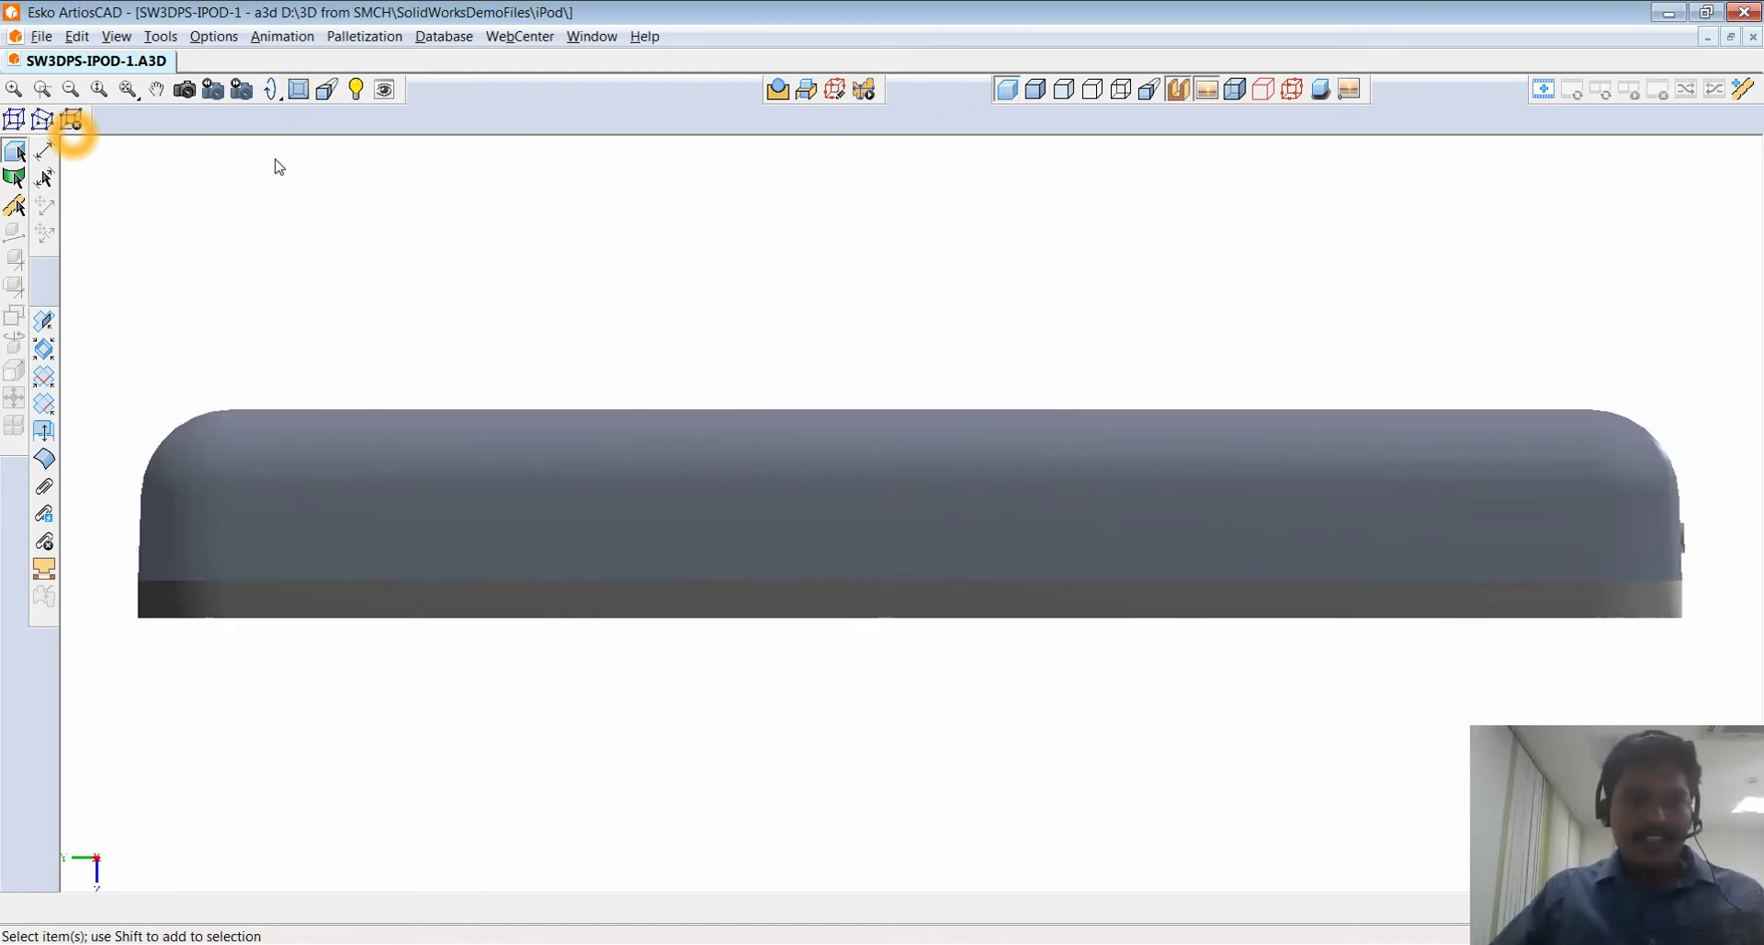
{"action": "left_click", "coordinate": [272, 96]}
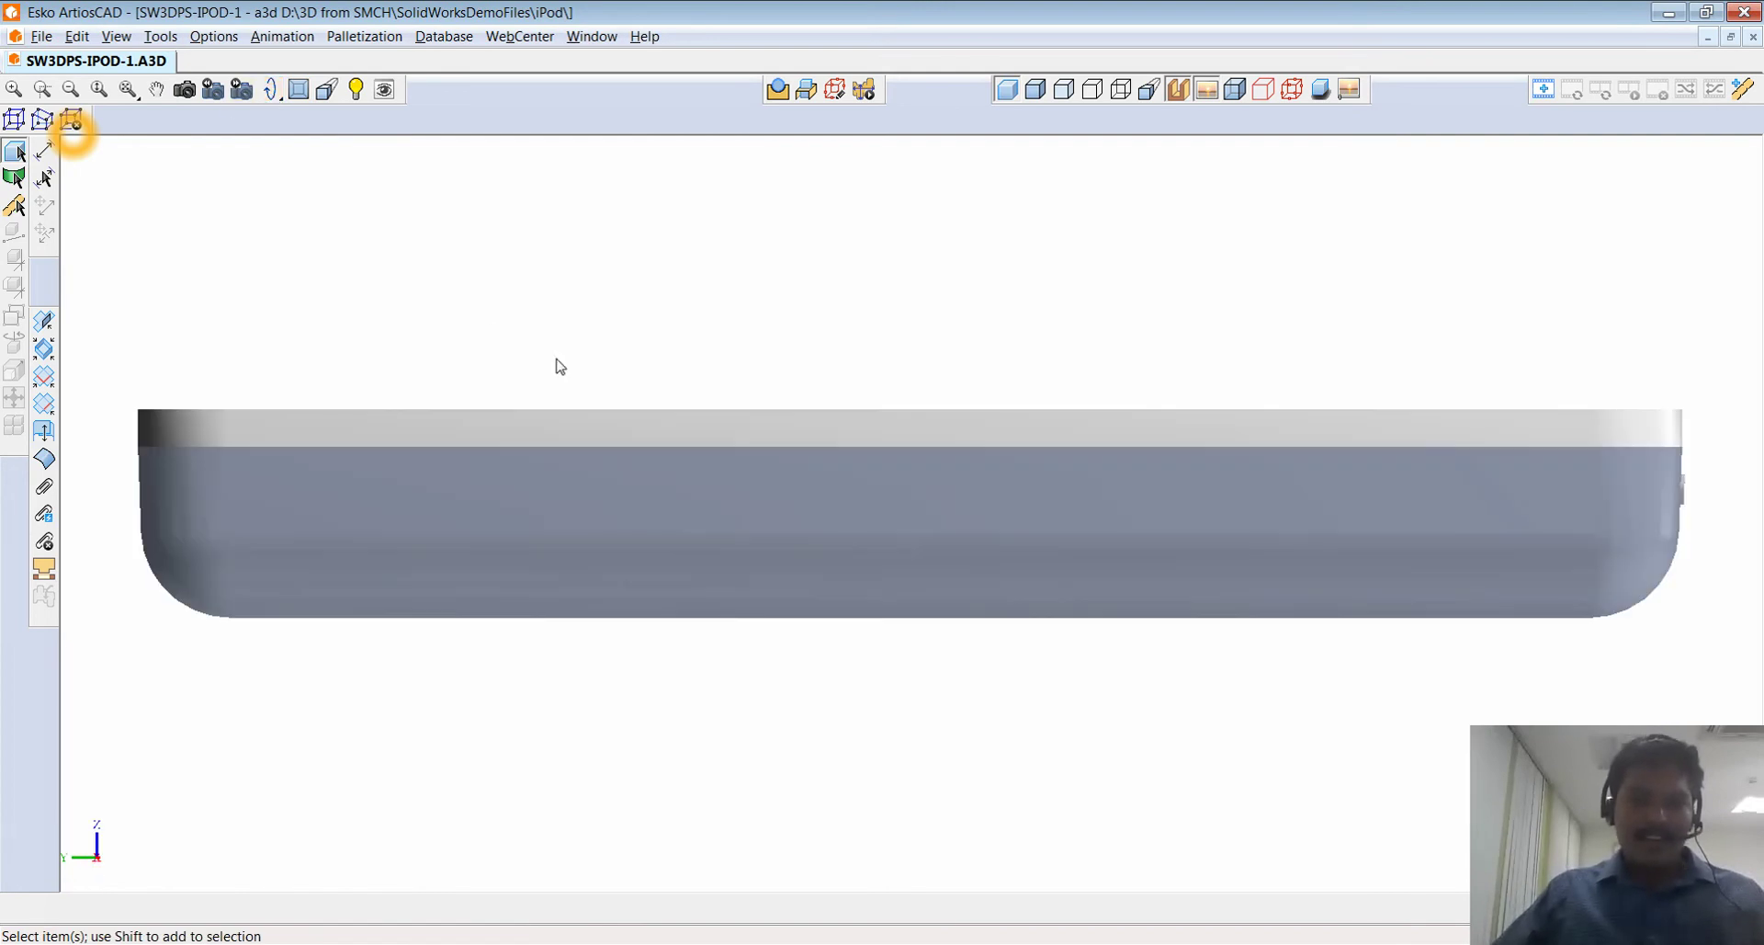
{"action": "scroll", "coordinate": [558, 366], "scroll_direction": "down", "scroll_amount": 2}
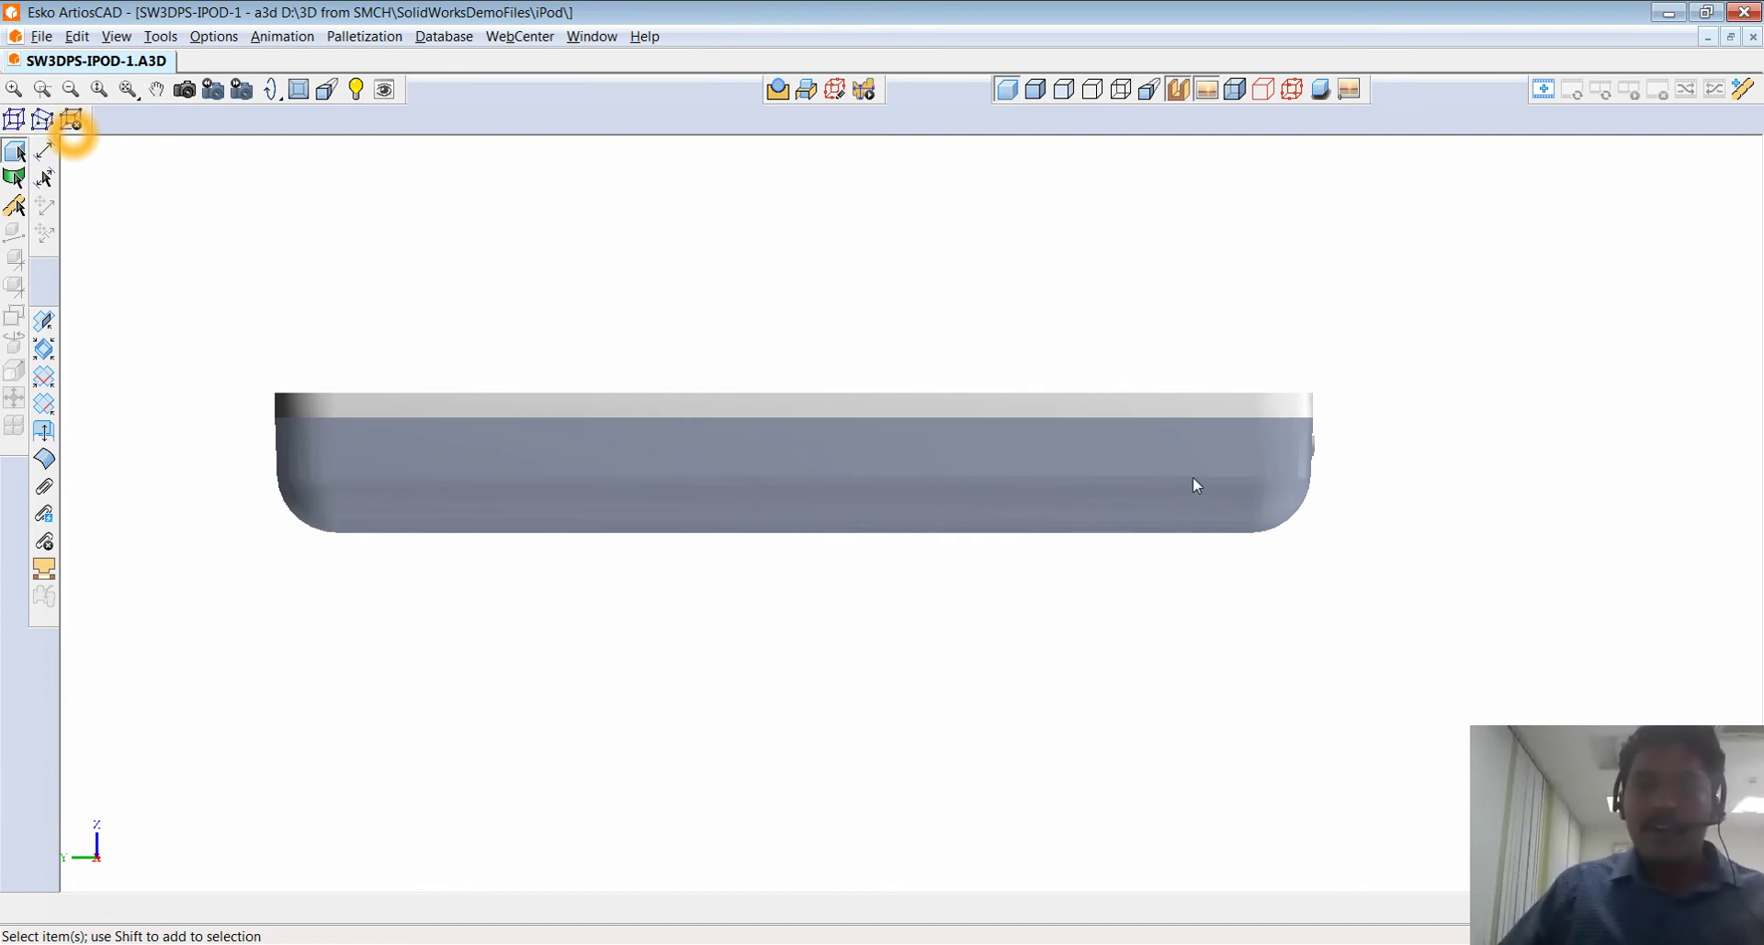
- Offset the right edge of the iPod's bounding box by 1/16
{"action": "left_click", "coordinate": [835, 89]}
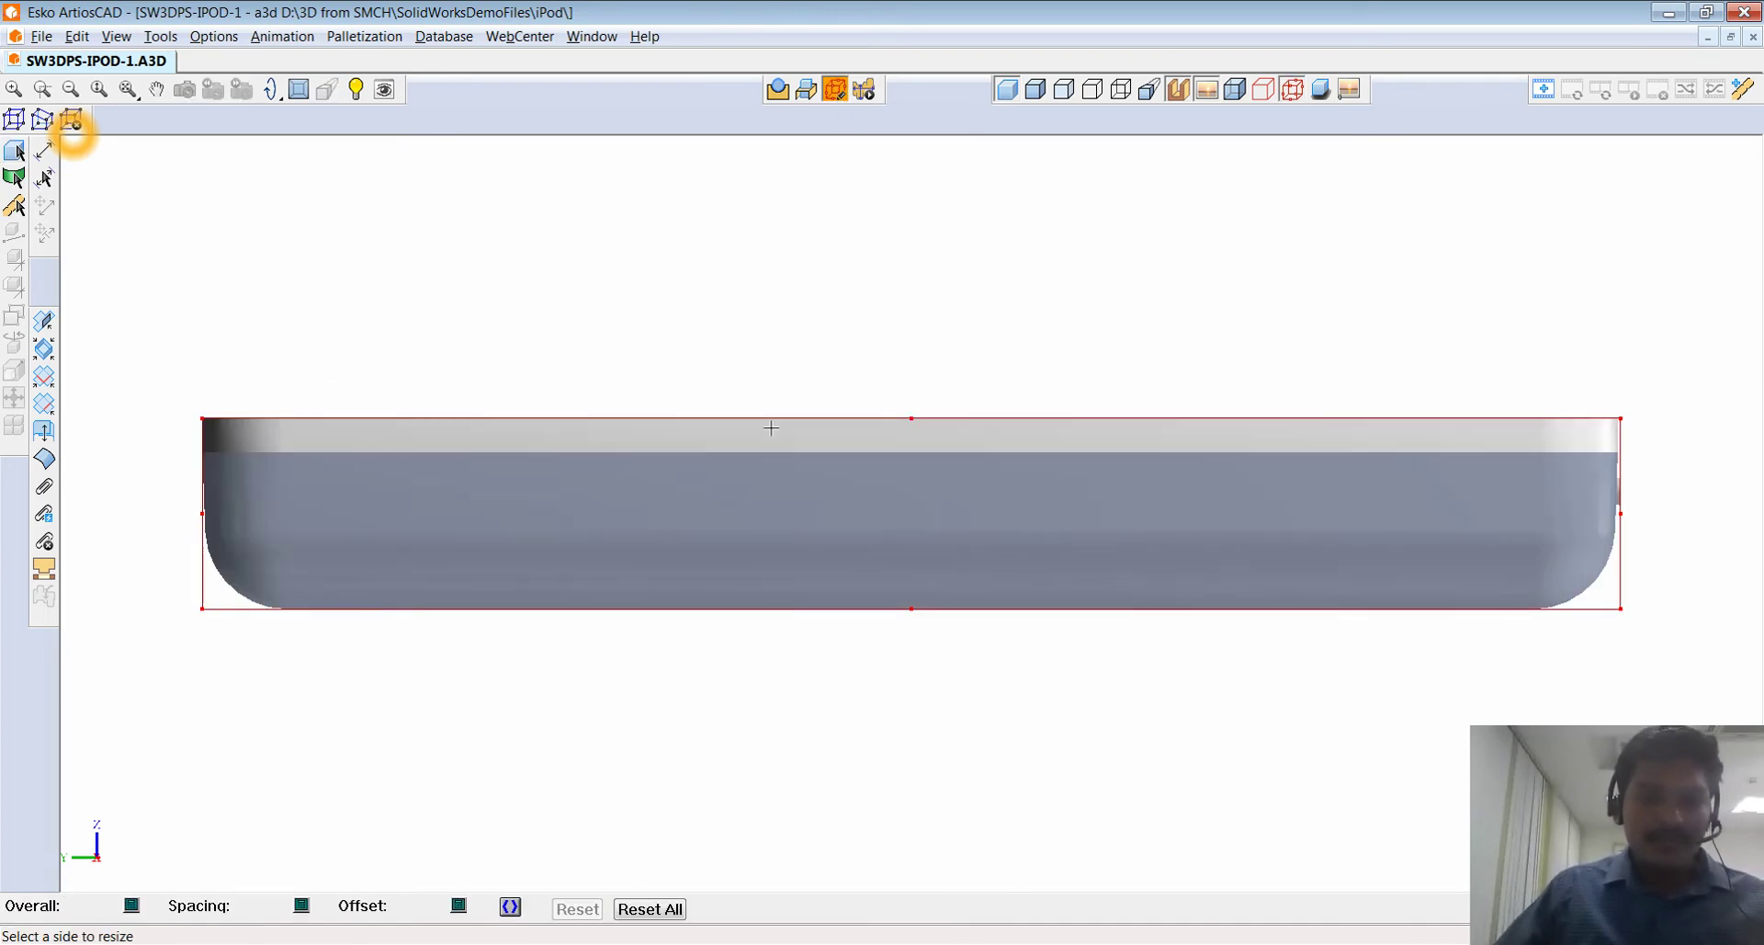
{"action": "left_click", "coordinate": [458, 905]}
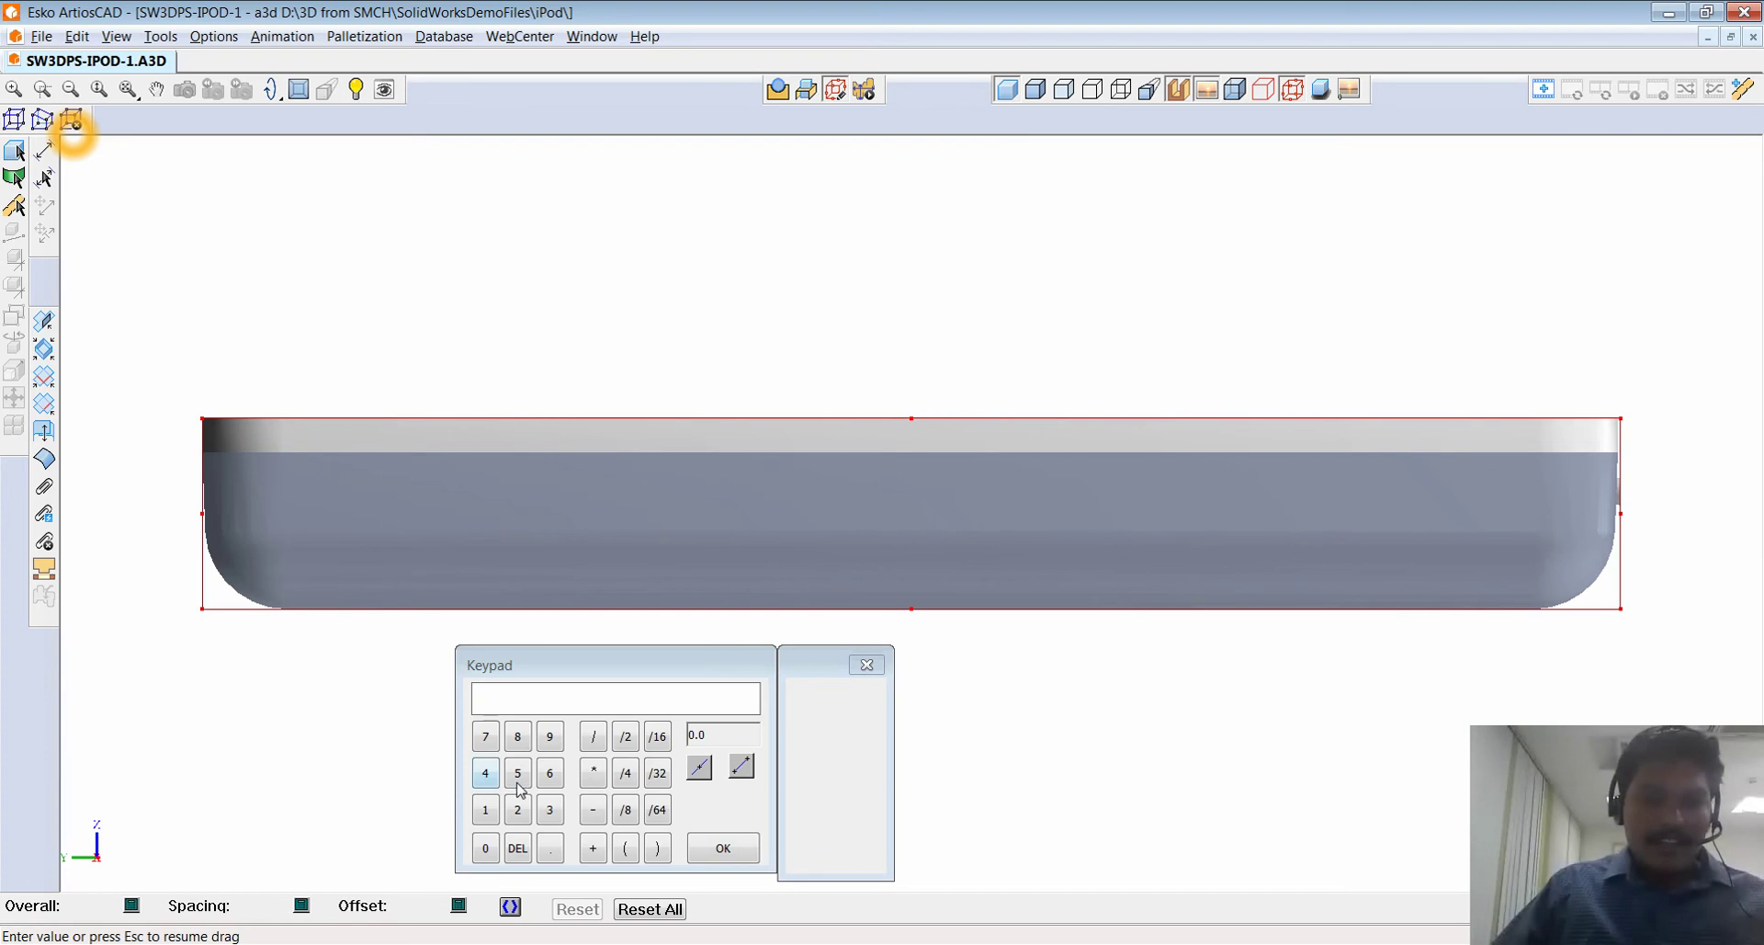
{"action": "left_click", "coordinate": [658, 737]}
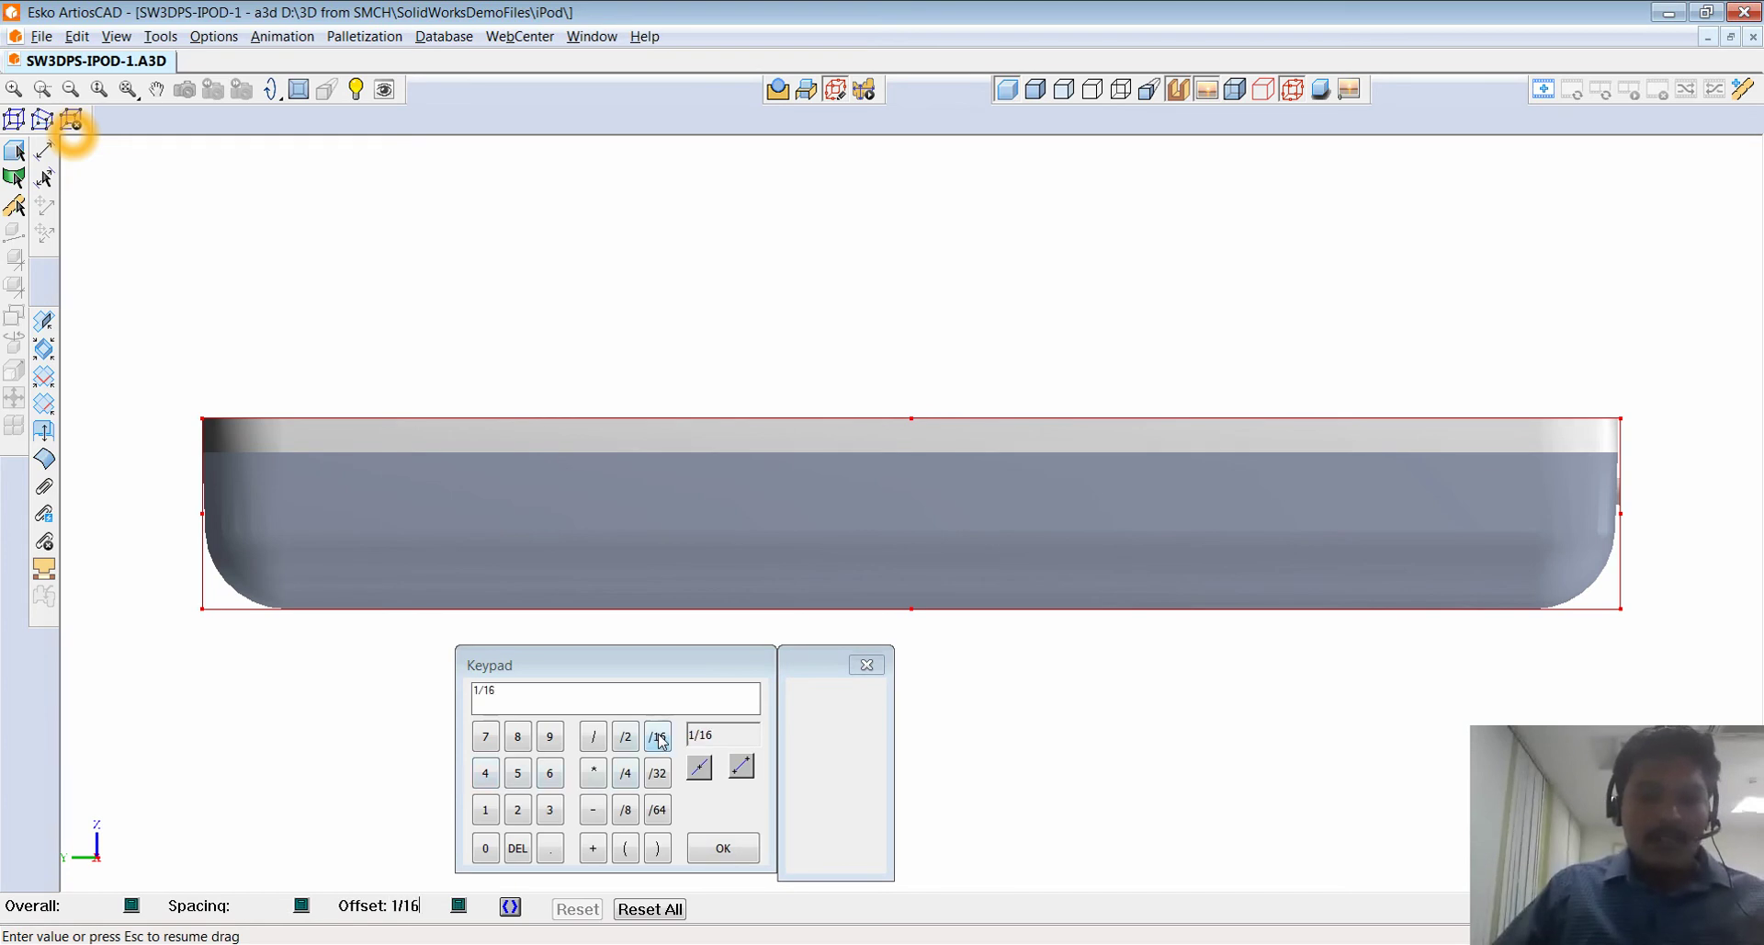
{"action": "left_click", "coordinate": [723, 847]}
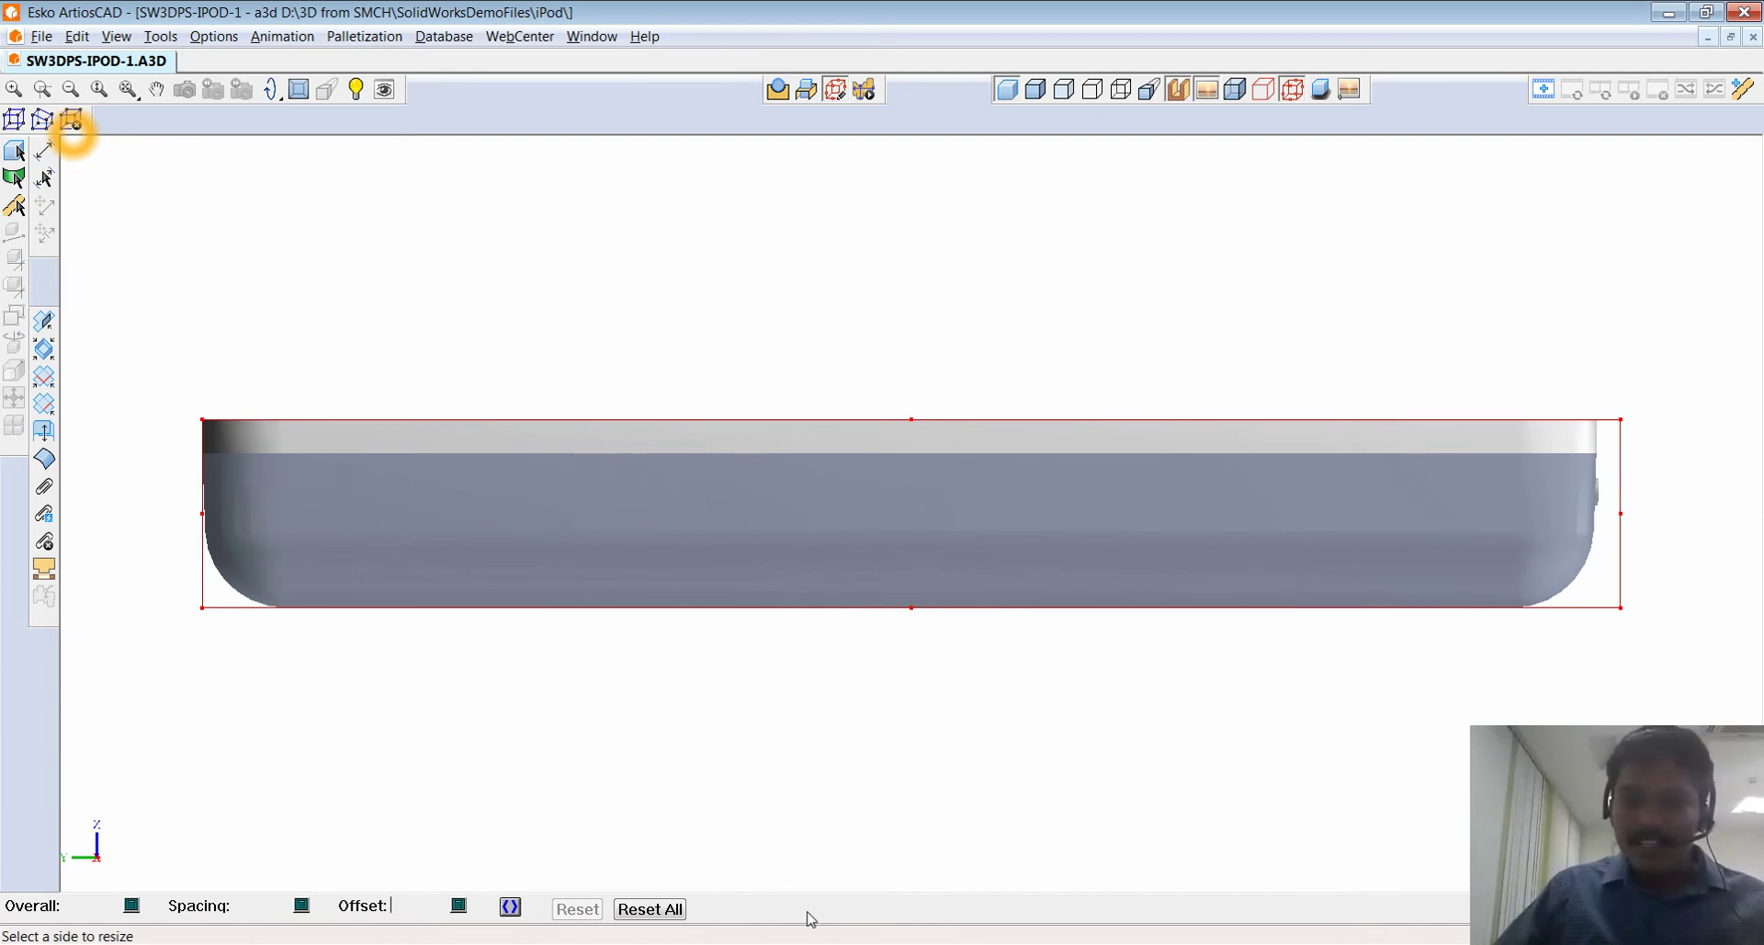
- Reset the bounding box to fit the model and reapply a 1/16 side offset
{"action": "left_click", "coordinate": [649, 908]}
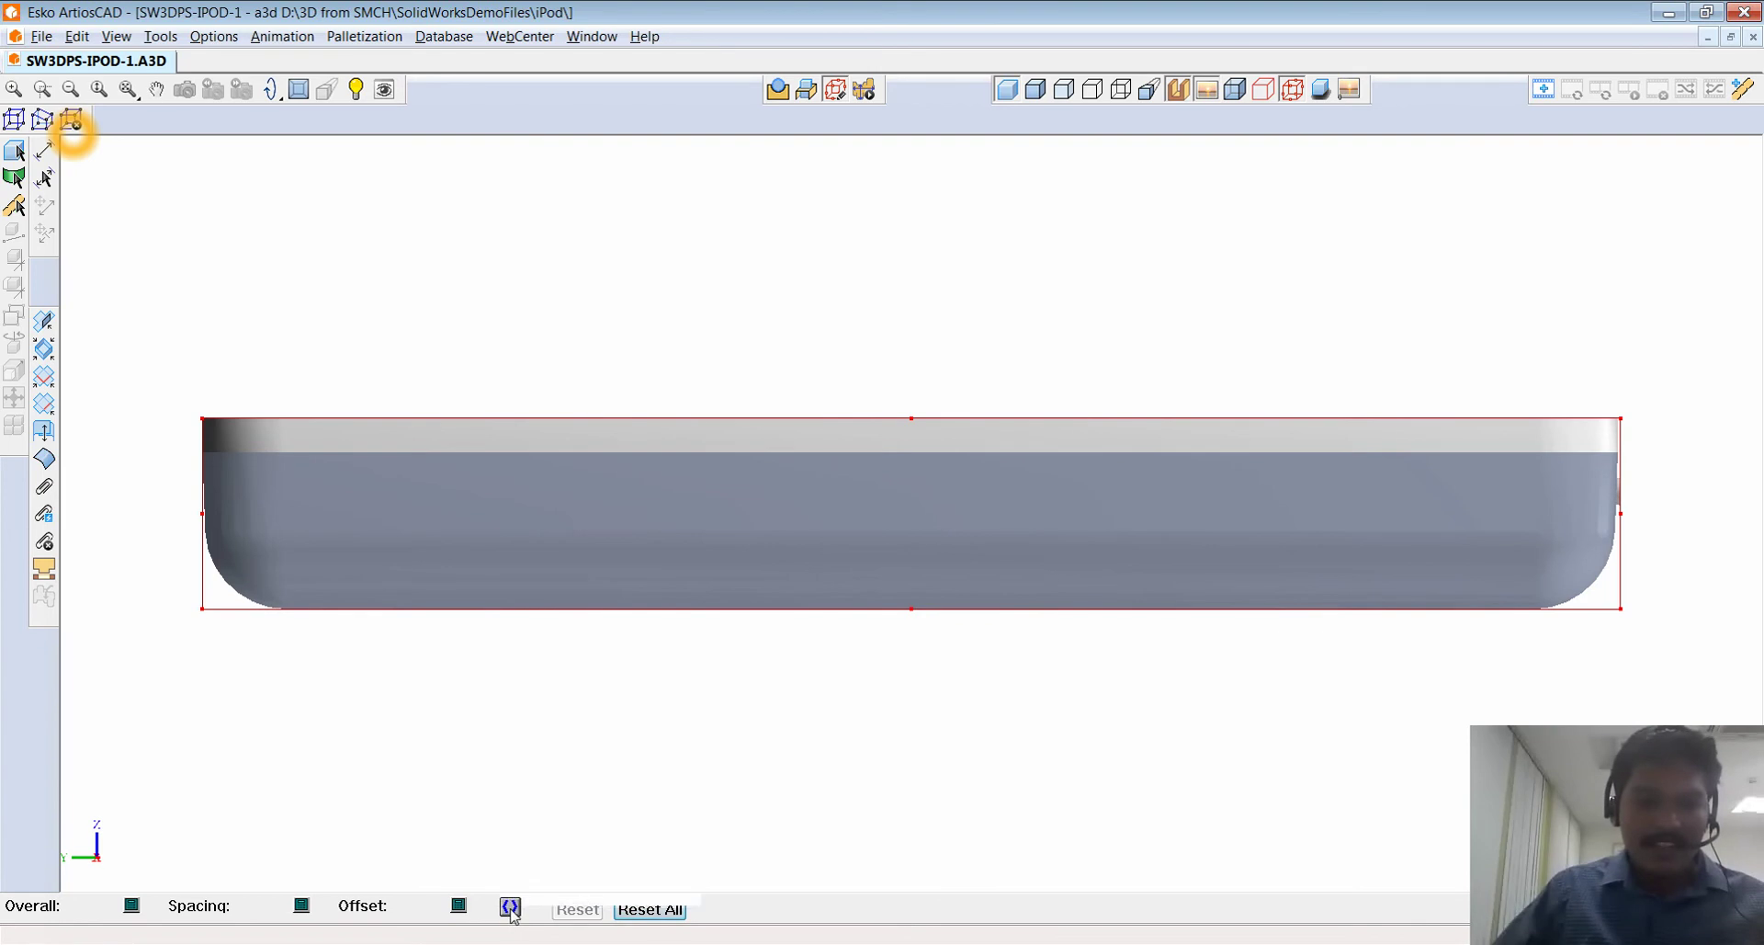
{"action": "left_click", "coordinate": [458, 906]}
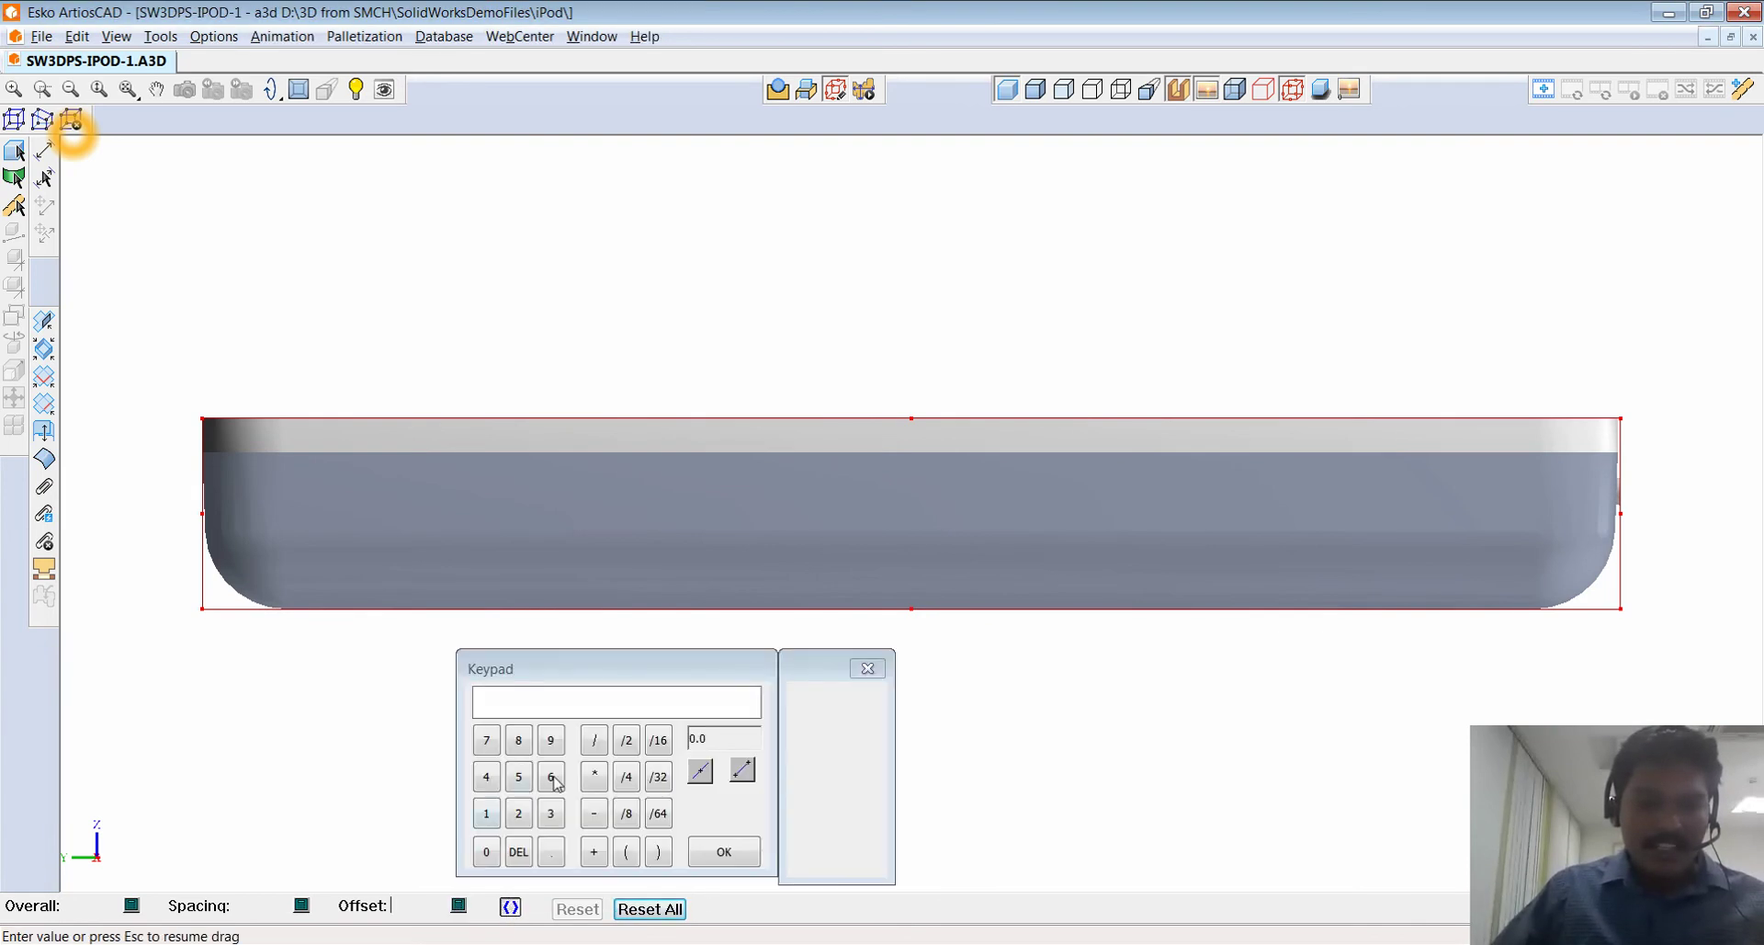
{"action": "left_click", "coordinate": [659, 739]}
{"action": "left_click", "coordinate": [724, 852]}
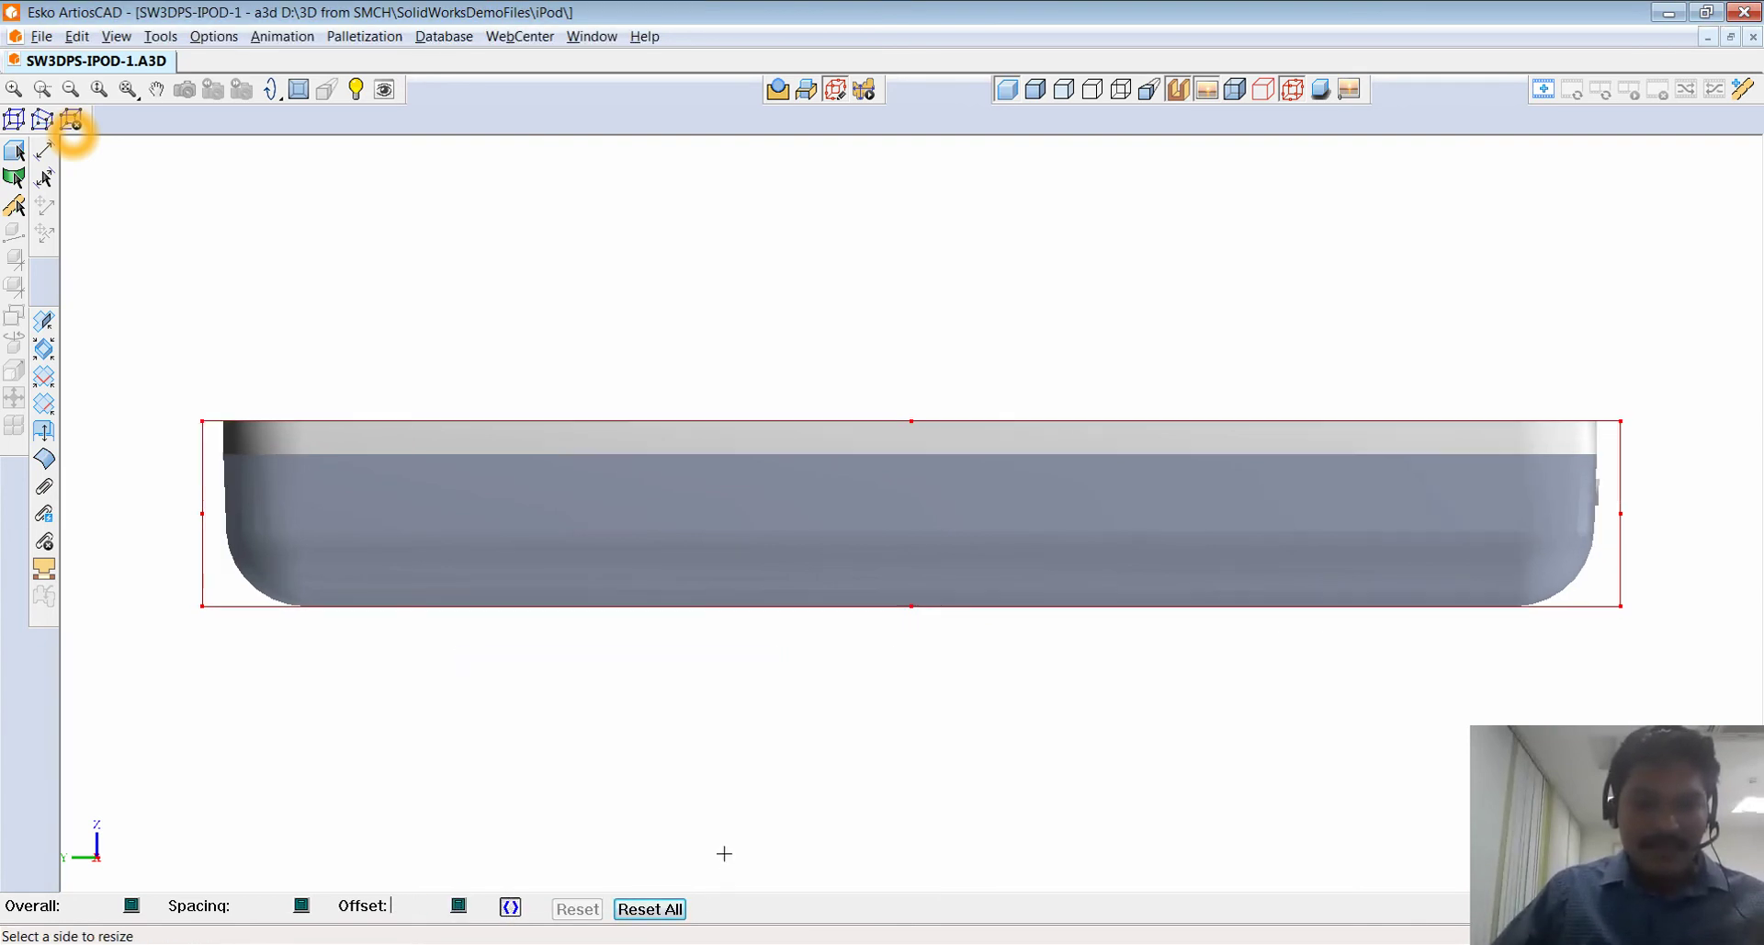
- Turn to another side view, offset that box side too, and finish resizing
{"action": "left_click_drag", "start_coordinate": [269, 88], "coordinate": [278, 121]}
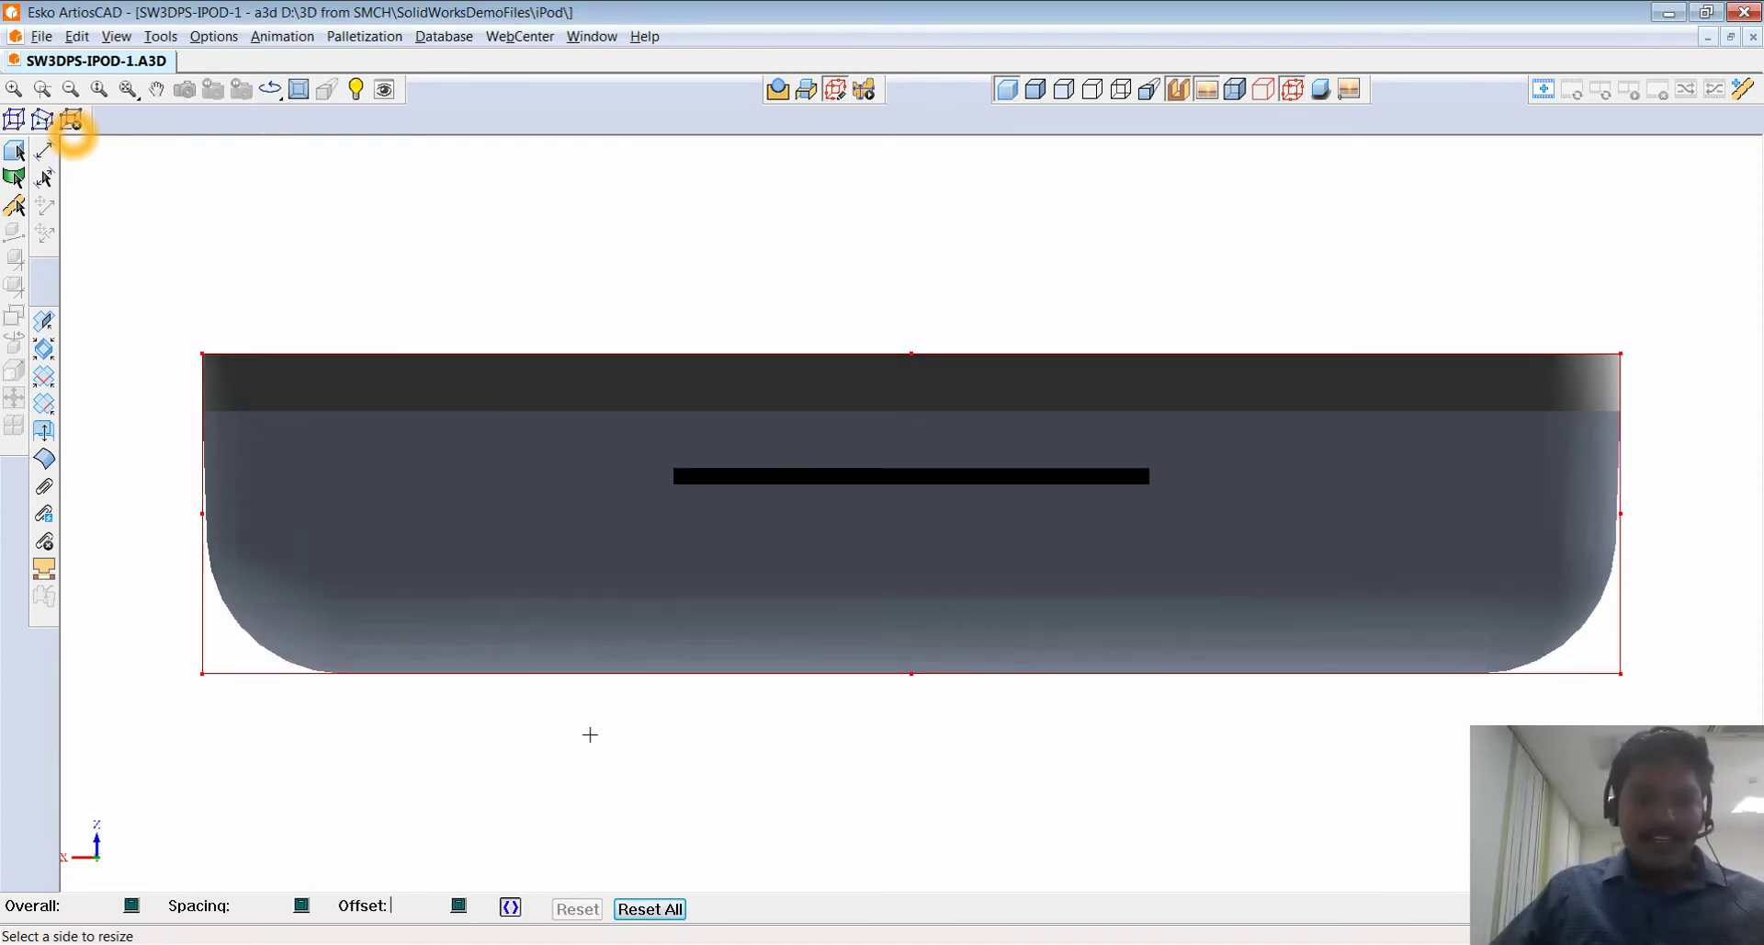
{"action": "left_click", "coordinate": [458, 906]}
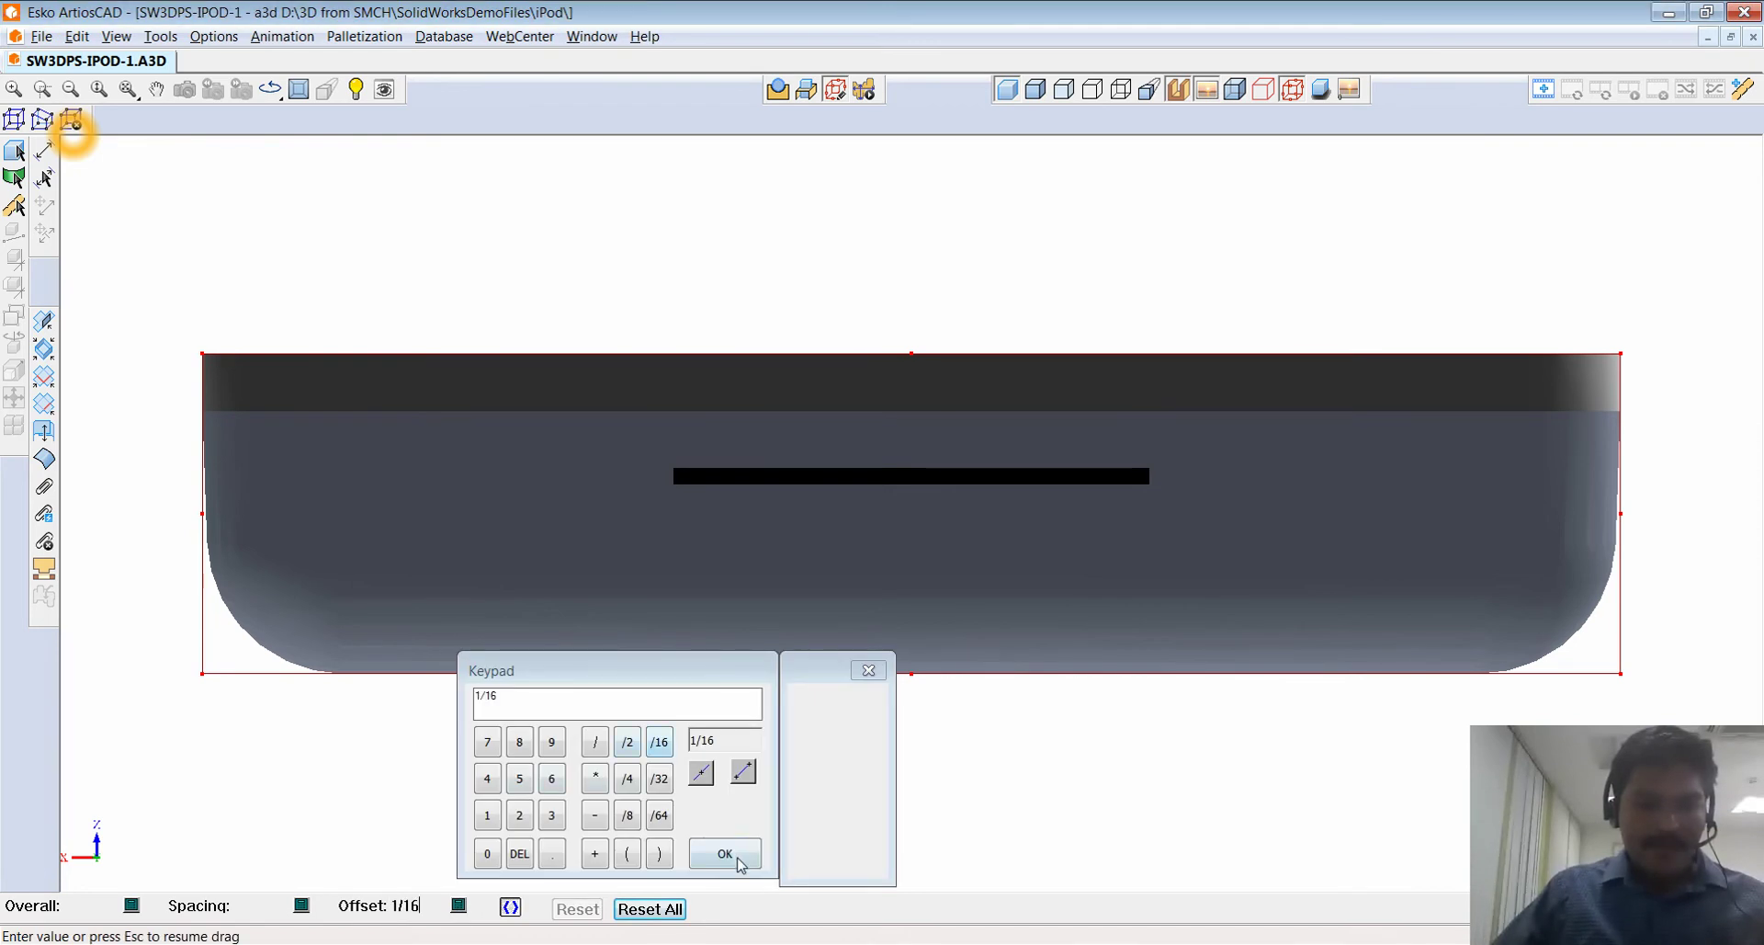
{"action": "left_click", "coordinate": [727, 854]}
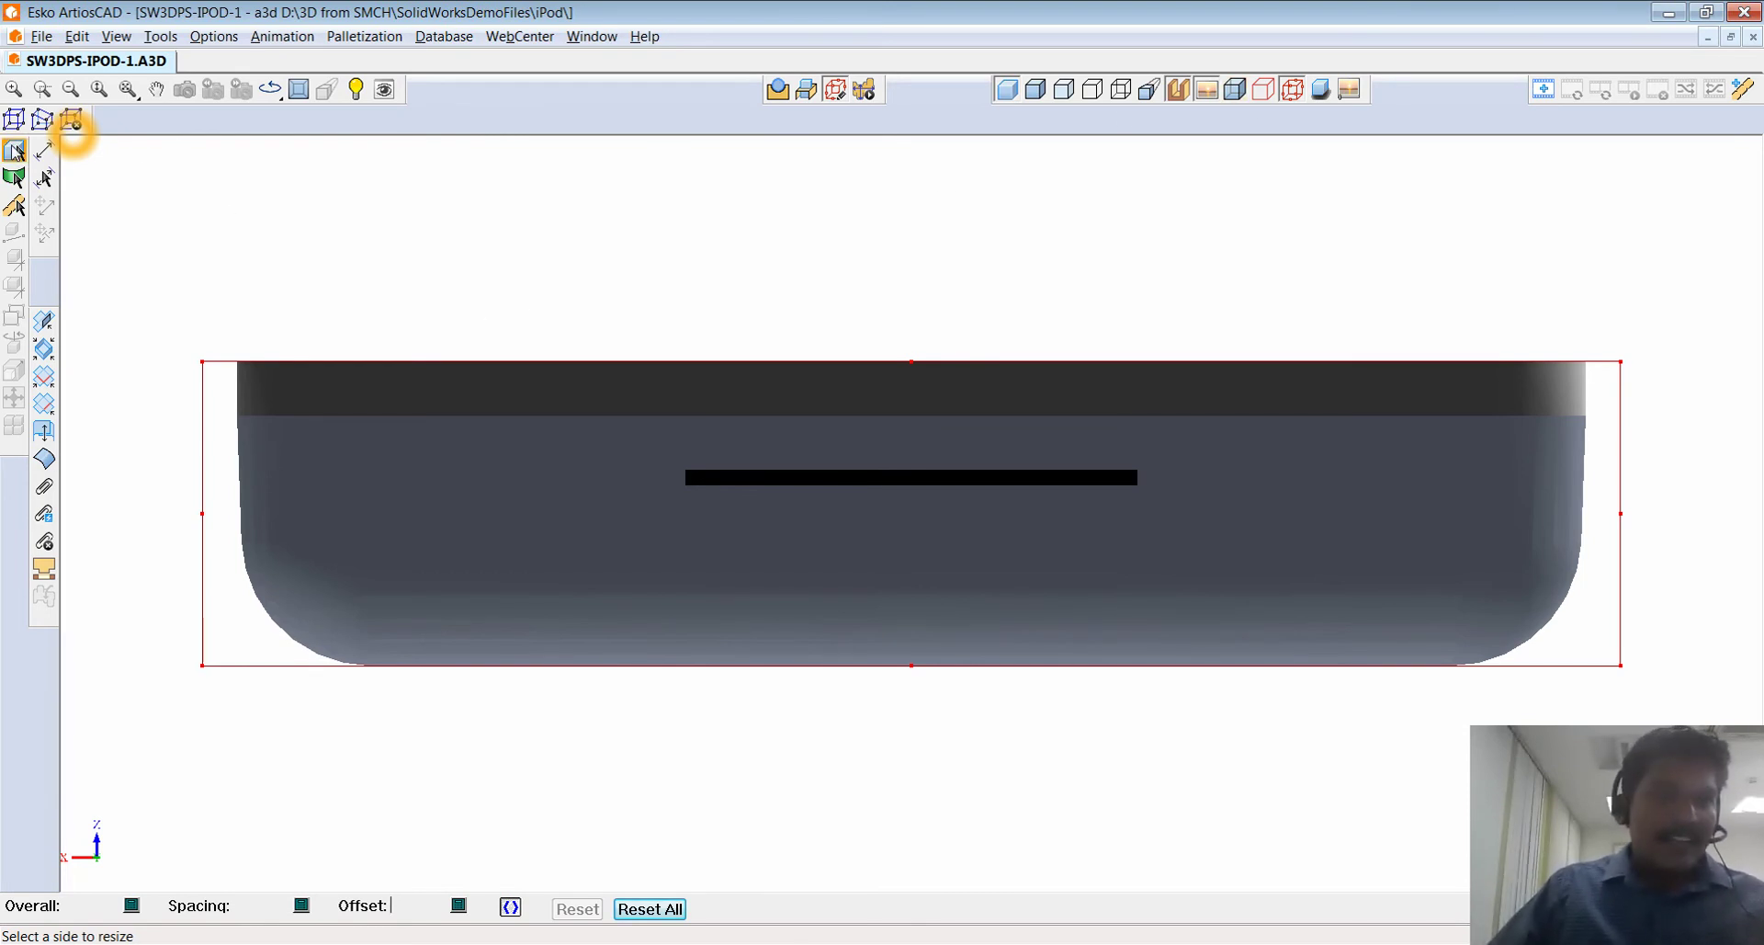
{"action": "left_click", "coordinate": [15, 150]}
- Orbit the iPod to oblique and near side-on views to check its bounding-box clearance
{"action": "left_click", "coordinate": [189, 95]}
{"action": "left_click_drag", "start_coordinate": [267, 197], "coordinate": [638, 425]}
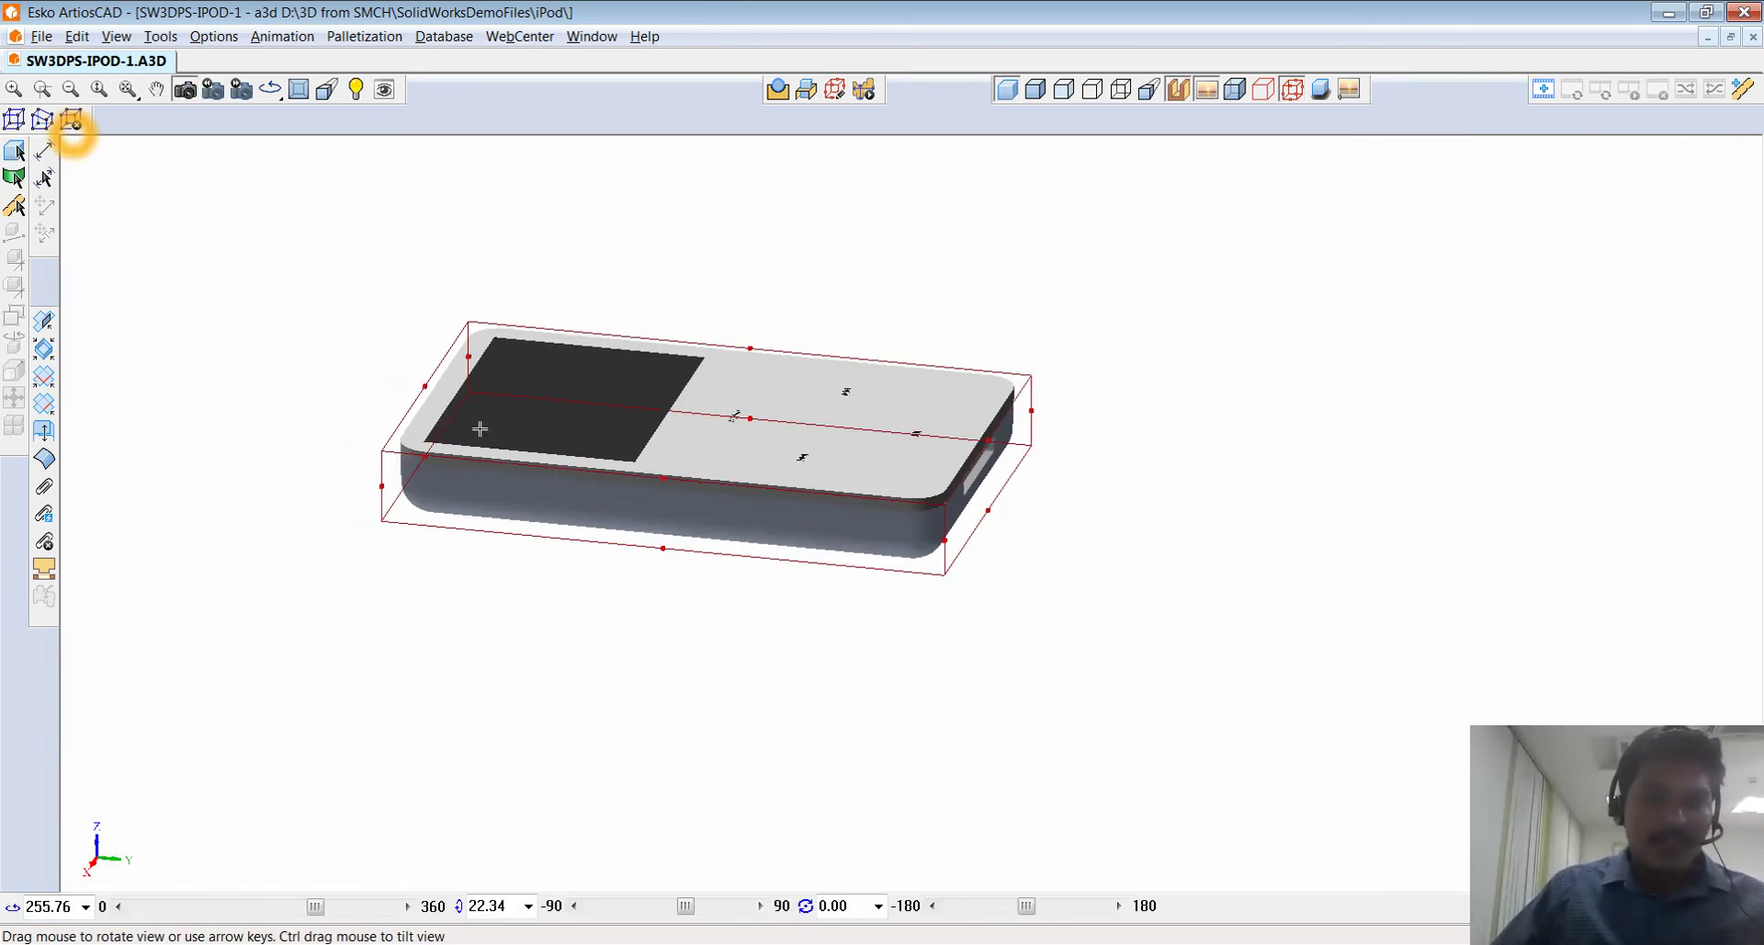
{"action": "left_click_drag", "start_coordinate": [480, 428], "coordinate": [465, 468]}
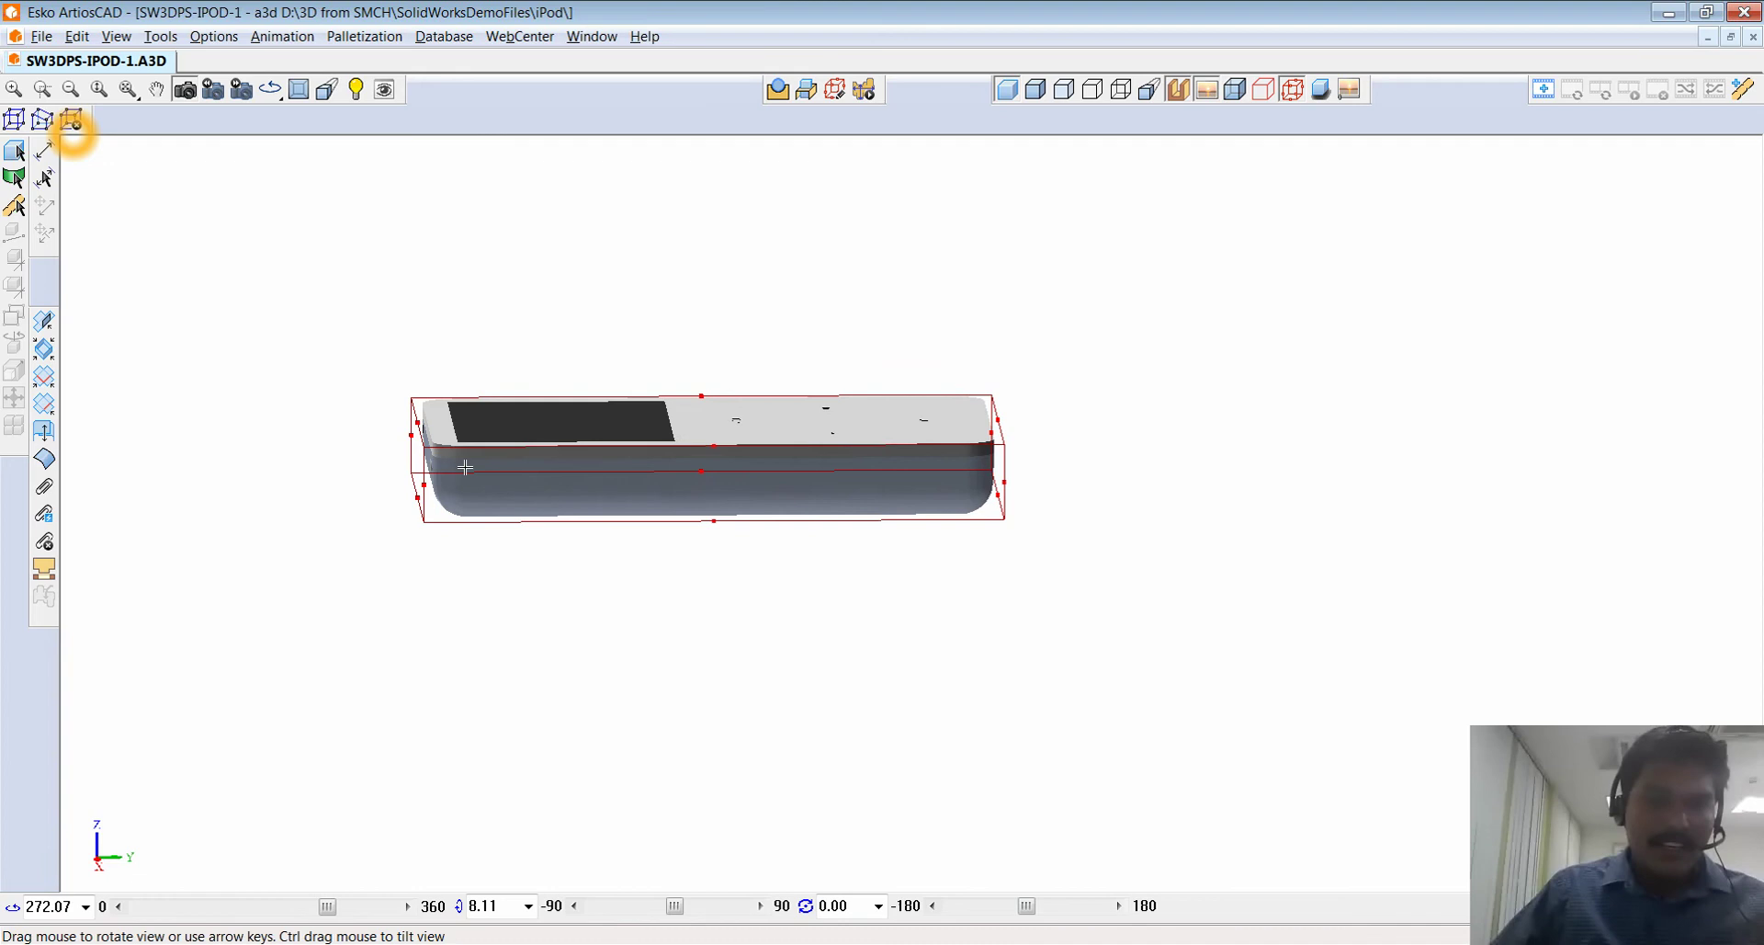
{"action": "scroll", "coordinate": [451, 483], "scroll_direction": "up", "scroll_amount": 4}
{"action": "scroll", "coordinate": [441, 460], "scroll_direction": "down", "scroll_amount": 2}
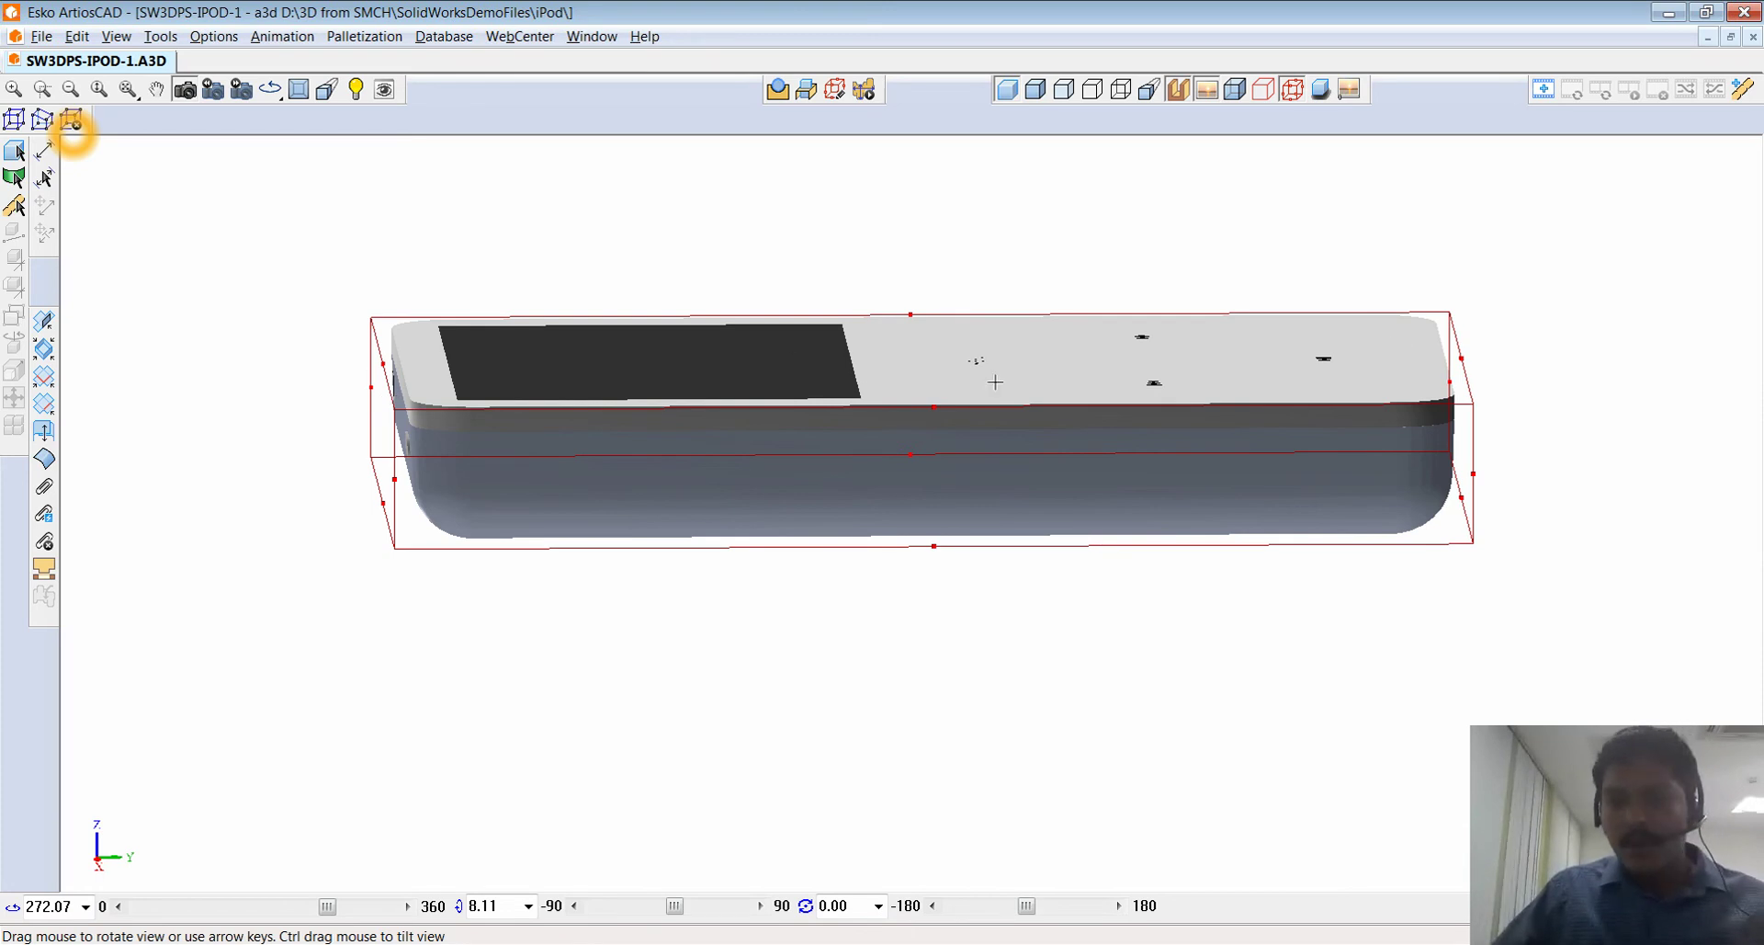
{"action": "scroll", "coordinate": [561, 429], "scroll_direction": "down", "scroll_amount": 1}
{"action": "scroll", "coordinate": [561, 429], "scroll_direction": "up", "scroll_amount": 1}
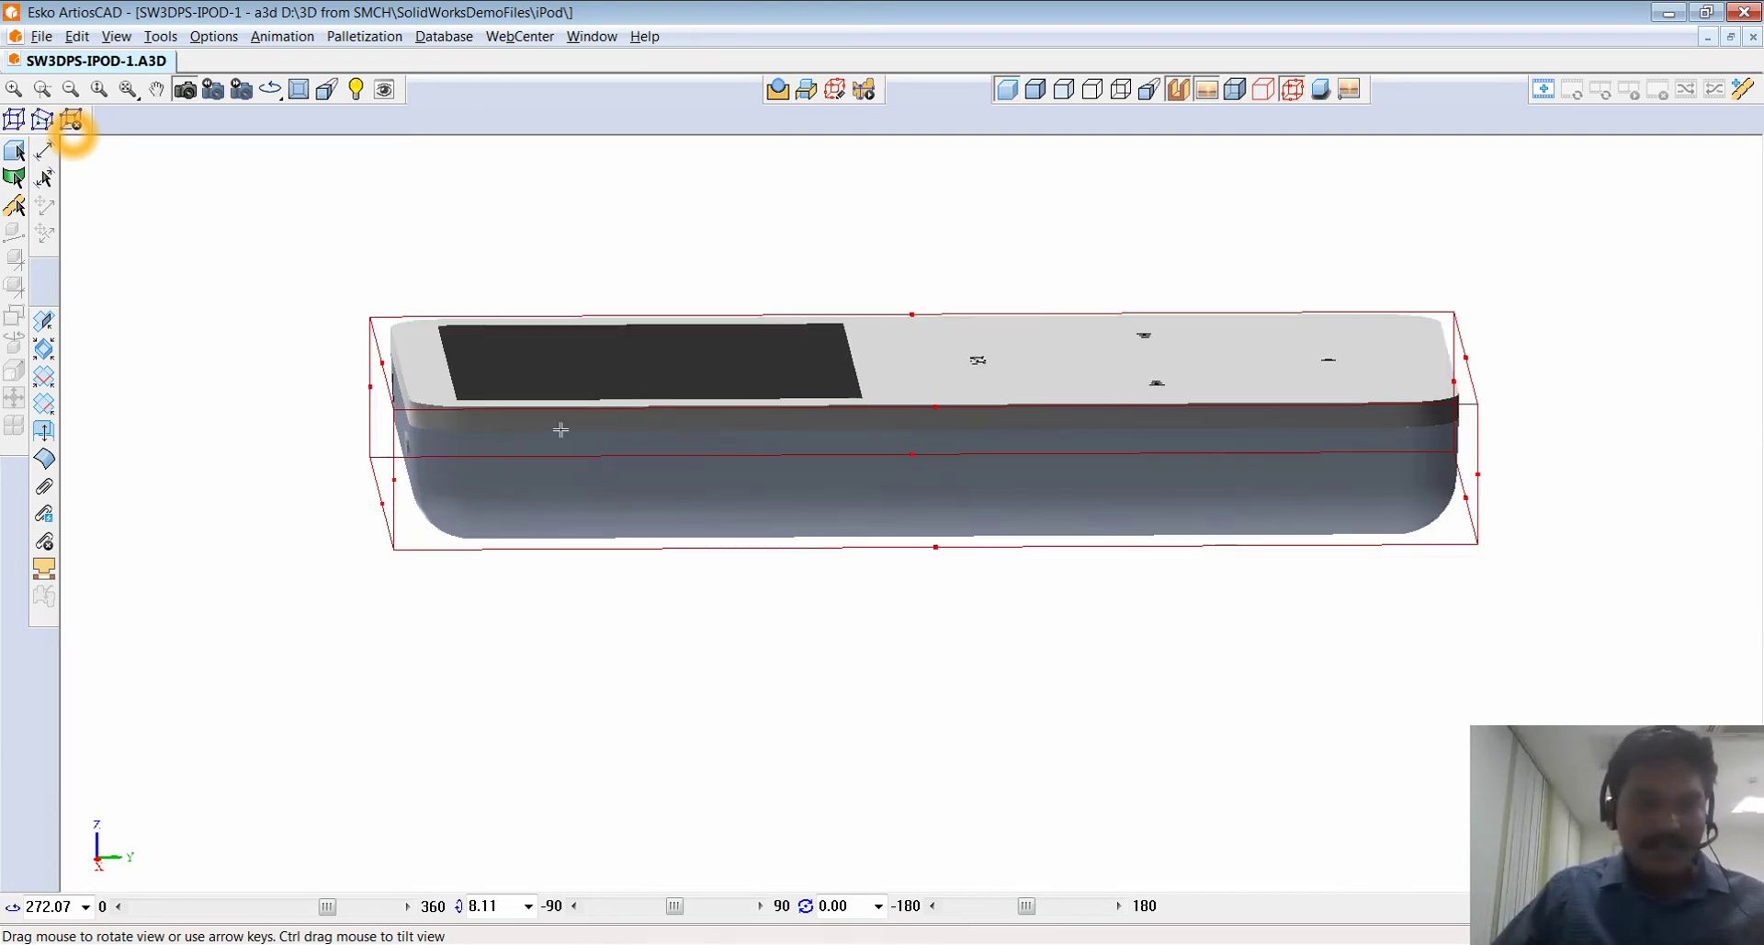
- Start a rounded-corner cross section and set its board to BlueEthyleneHalf foam
{"action": "left_click", "coordinate": [808, 91]}
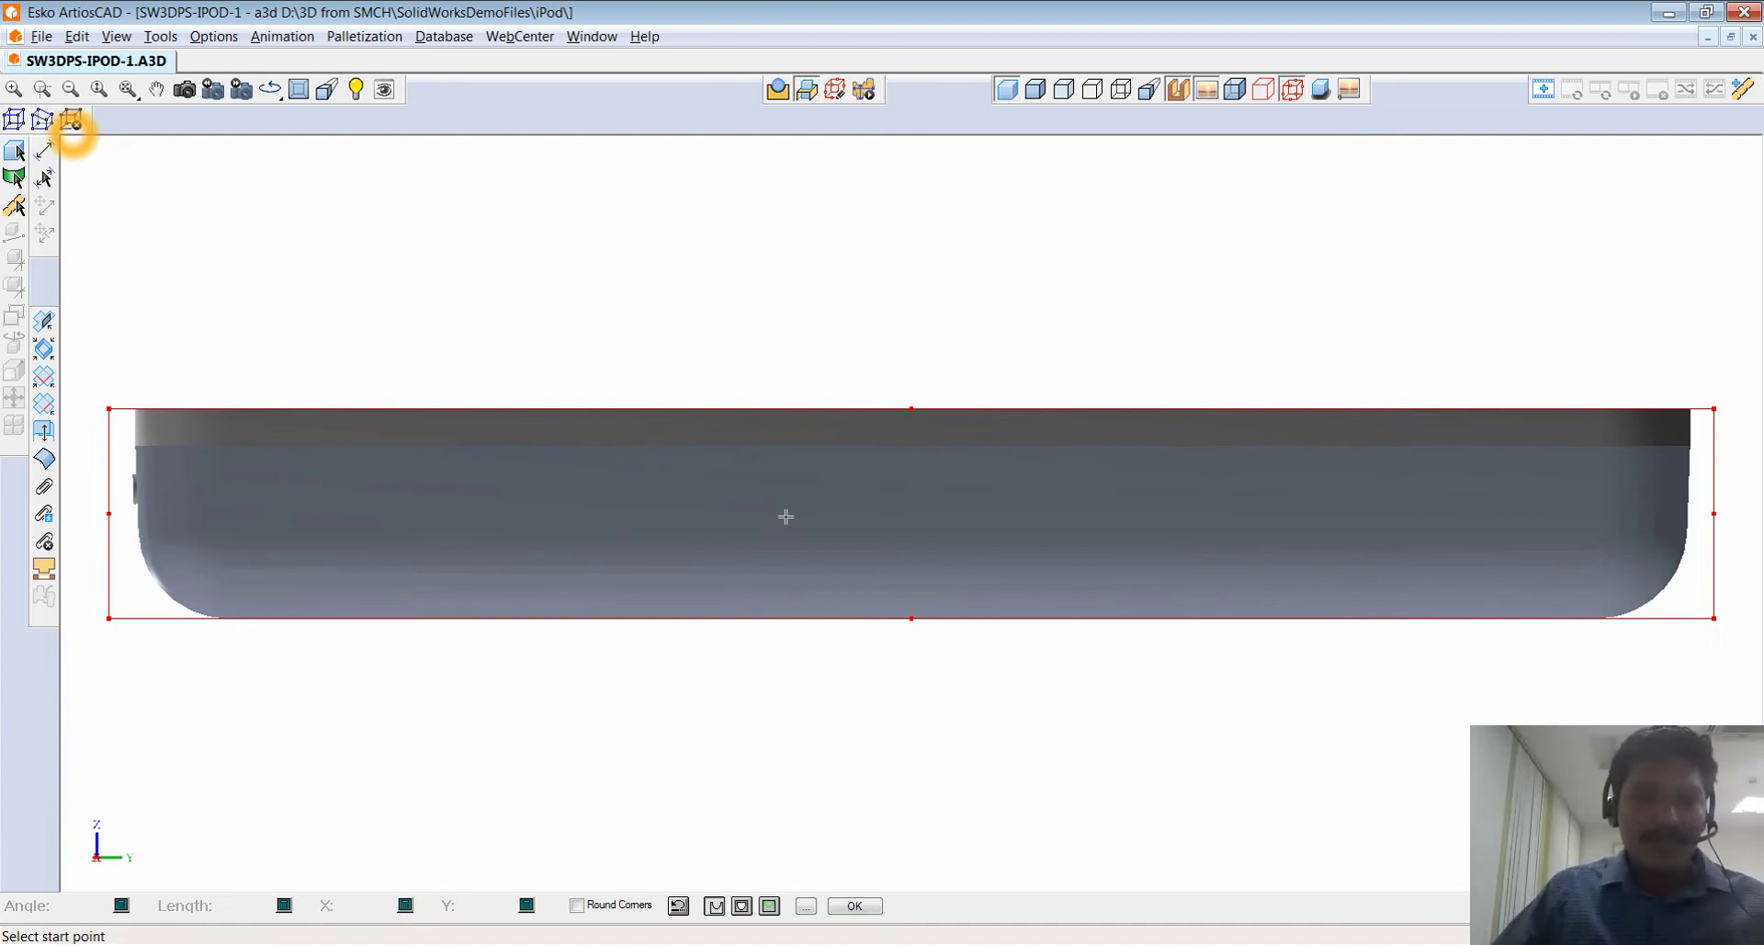
{"action": "left_click", "coordinate": [576, 906]}
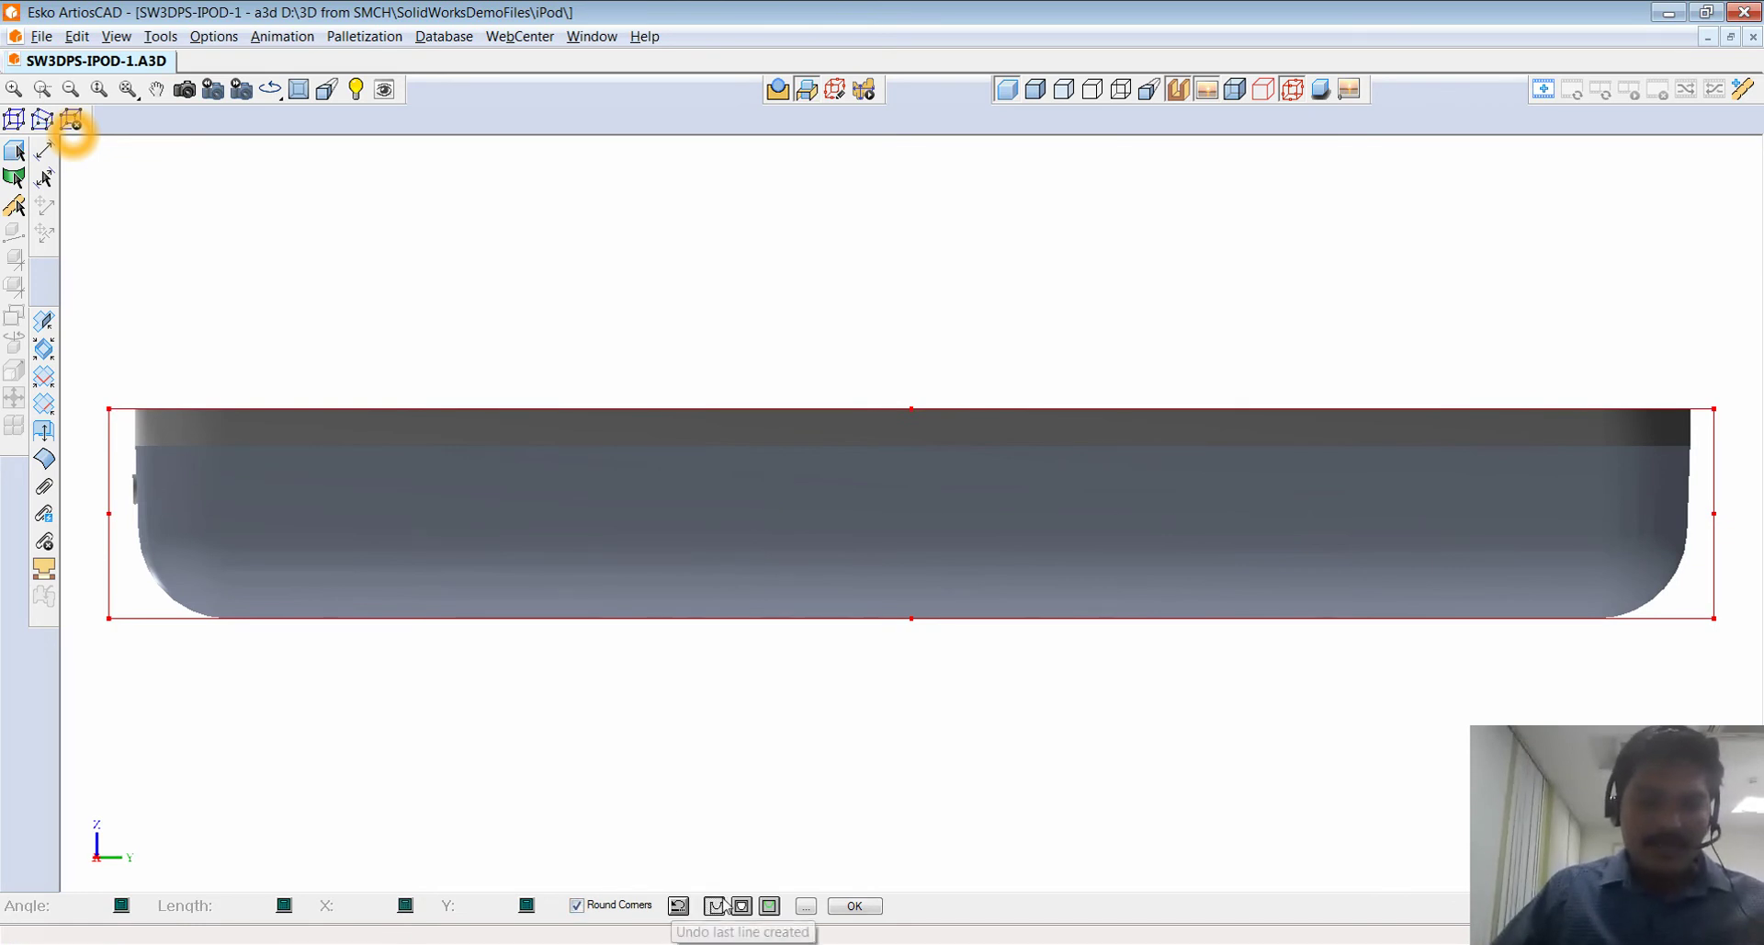
{"action": "left_click", "coordinate": [804, 906]}
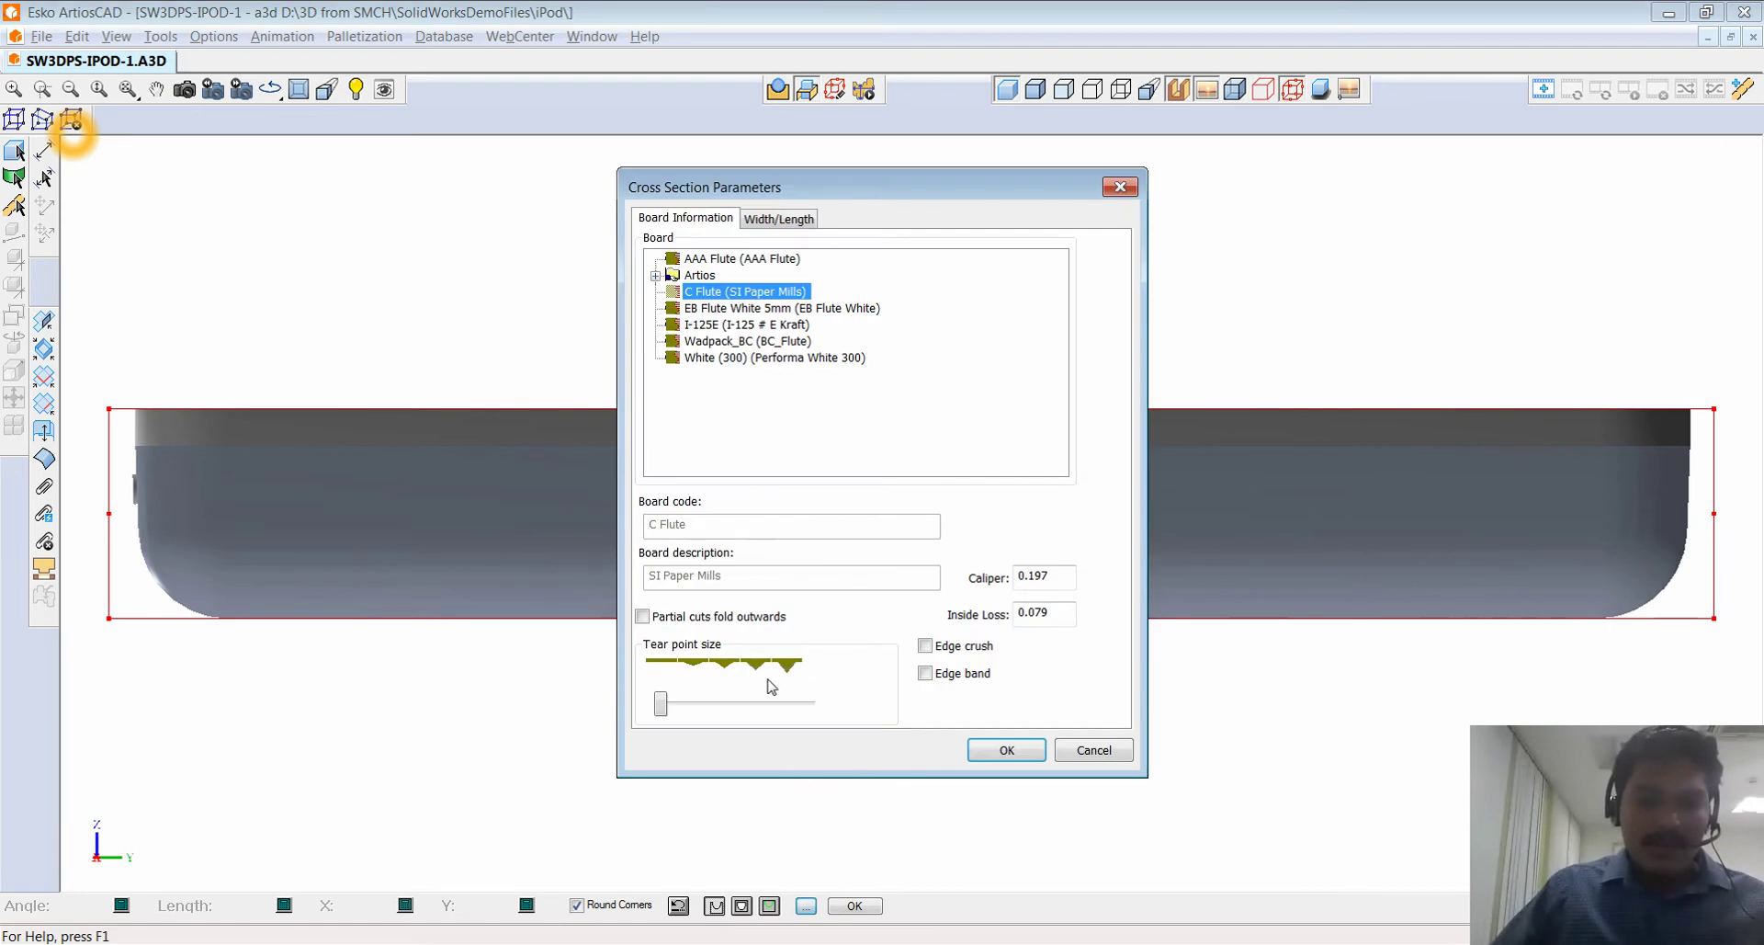
{"action": "left_click", "coordinate": [656, 276]}
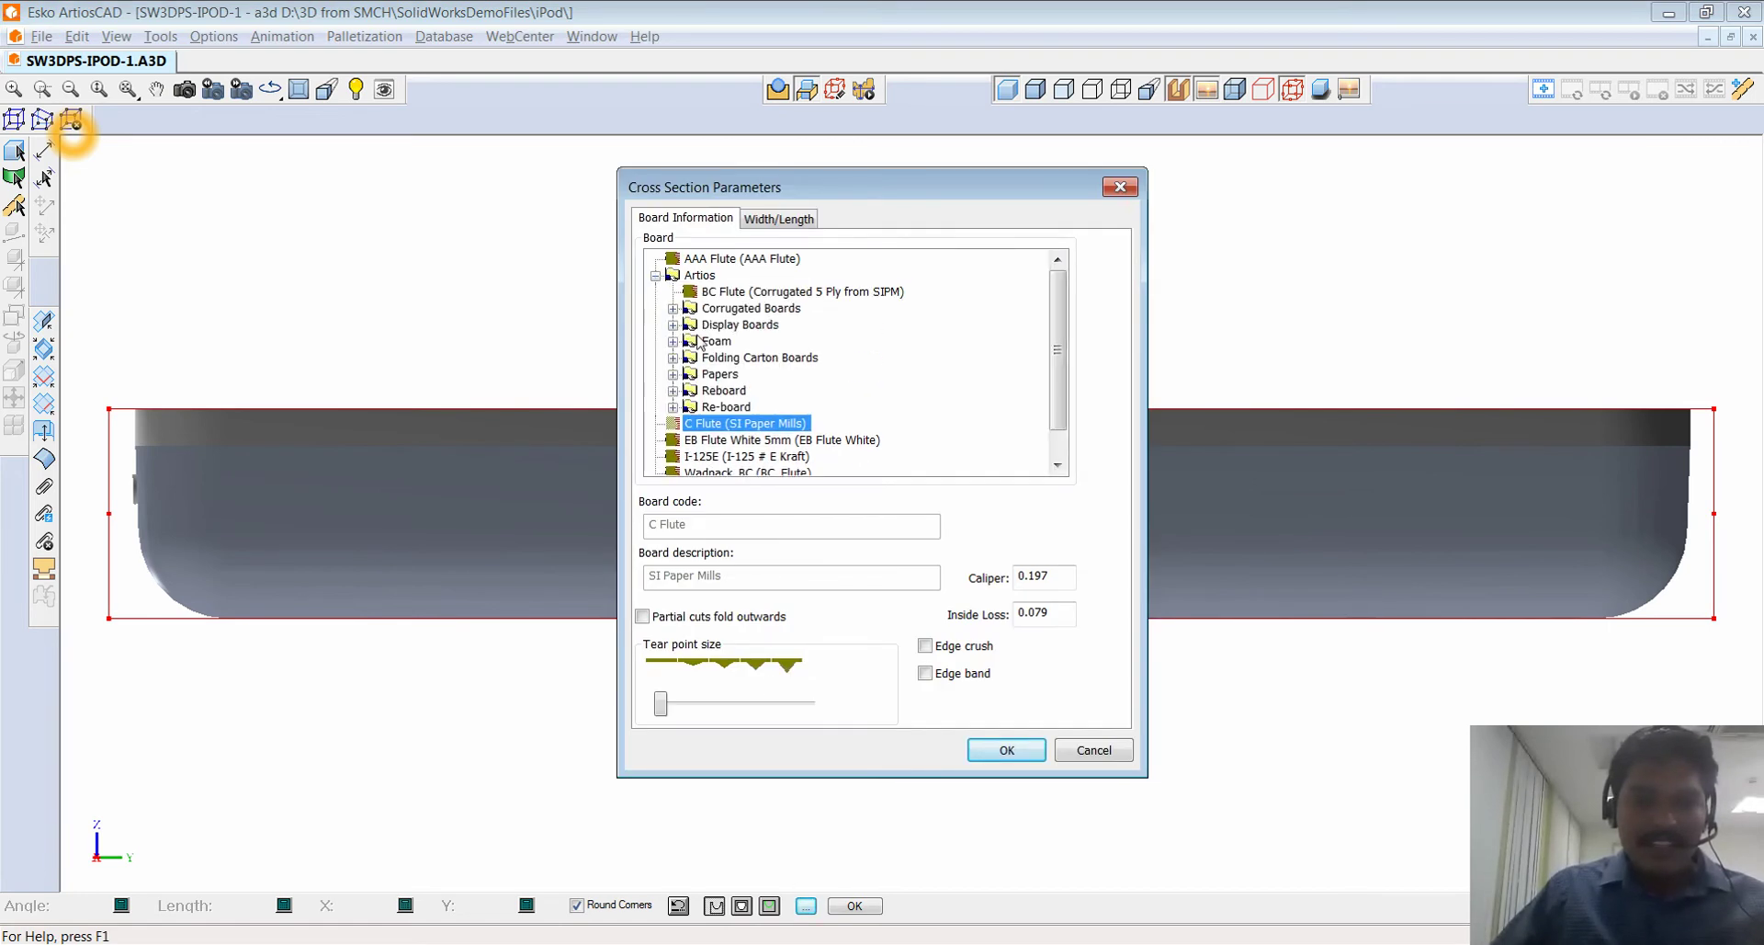
{"action": "scroll", "coordinate": [677, 347], "scroll_direction": "down", "scroll_amount": 1}
{"action": "scroll", "coordinate": [677, 347], "scroll_direction": "down", "scroll_amount": 3}
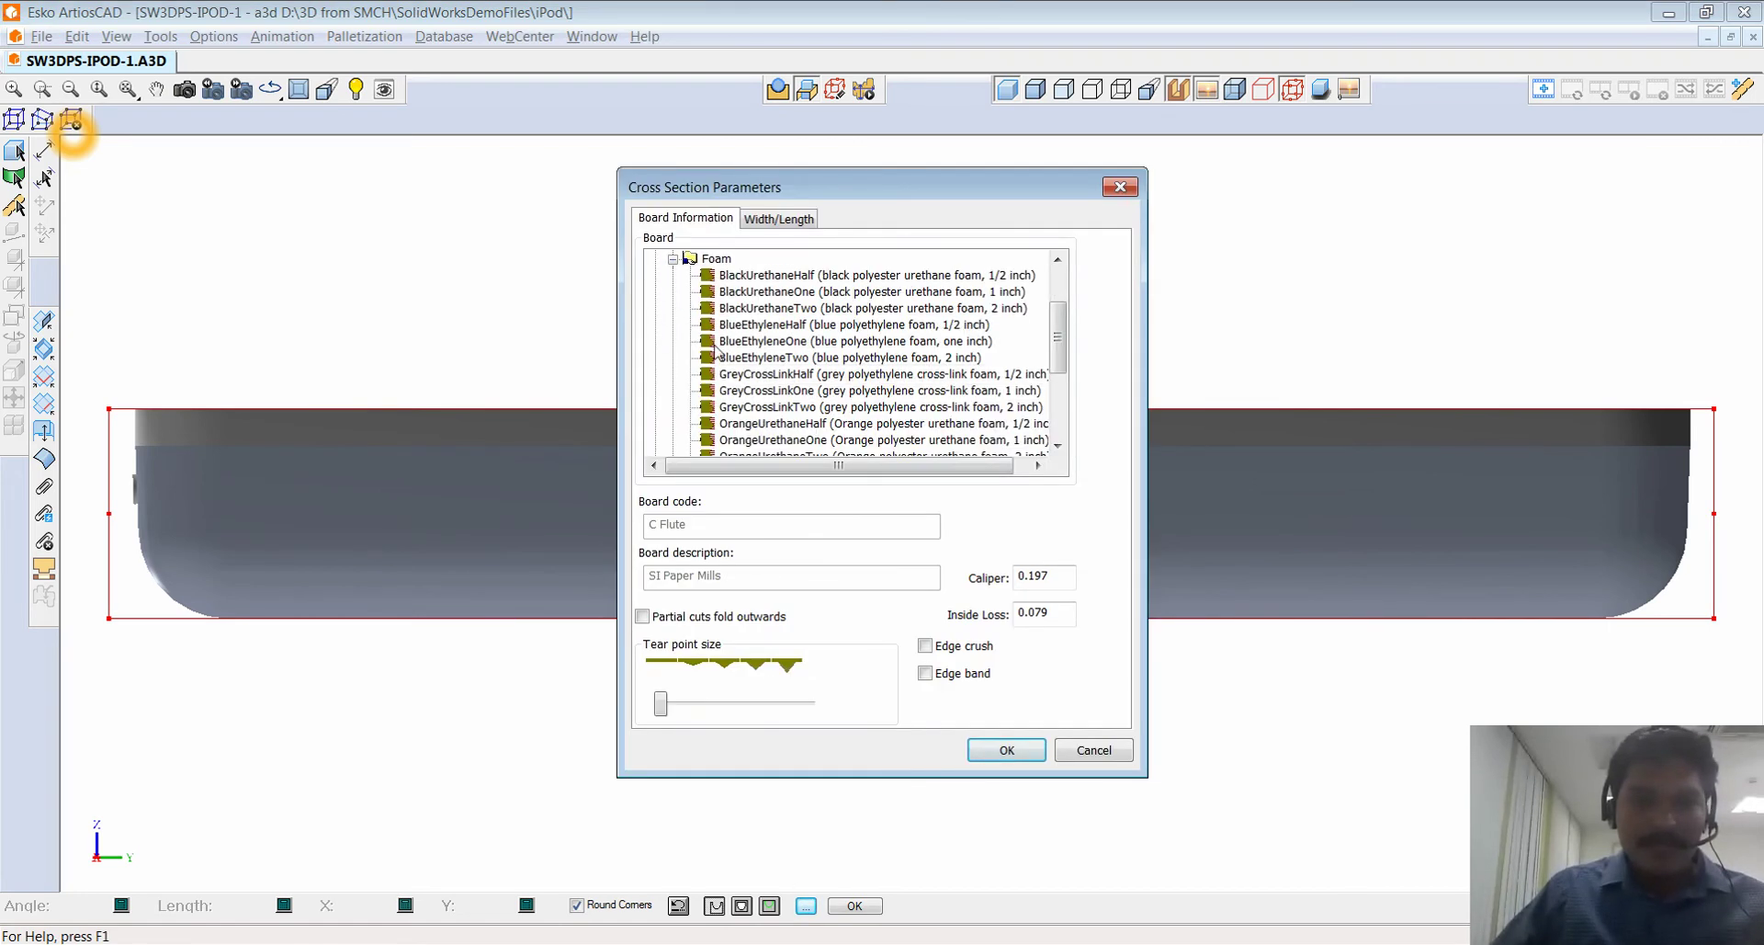
{"action": "left_click", "coordinate": [774, 326]}
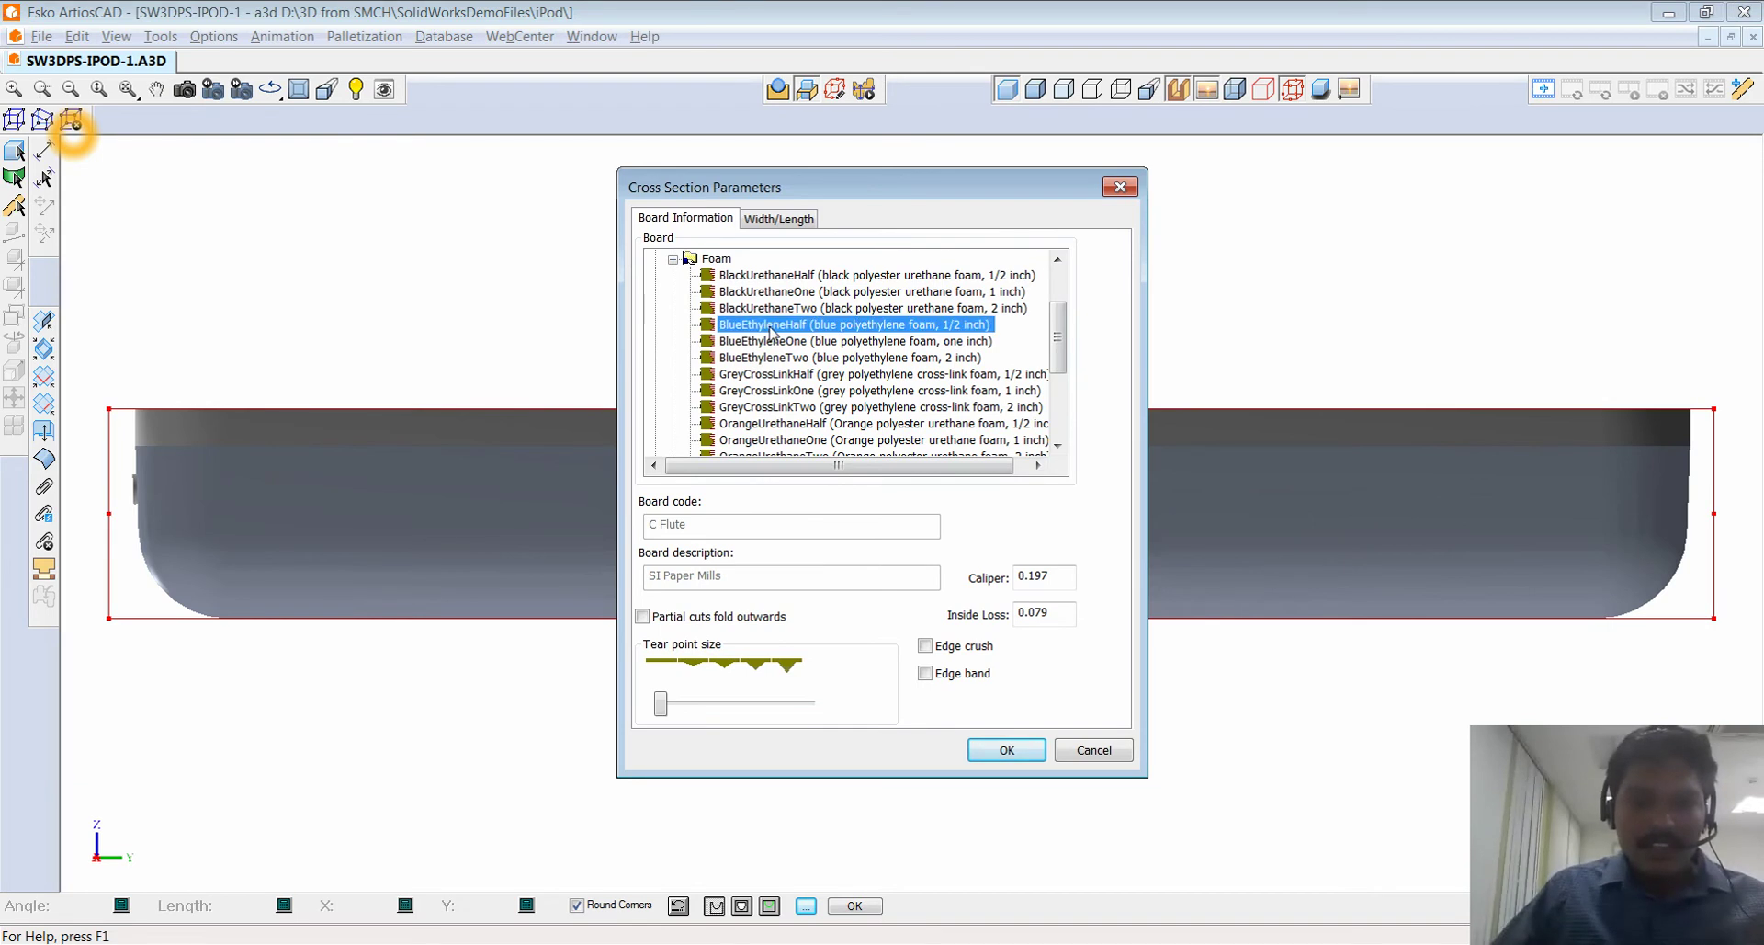
{"action": "left_click", "coordinate": [1007, 750]}
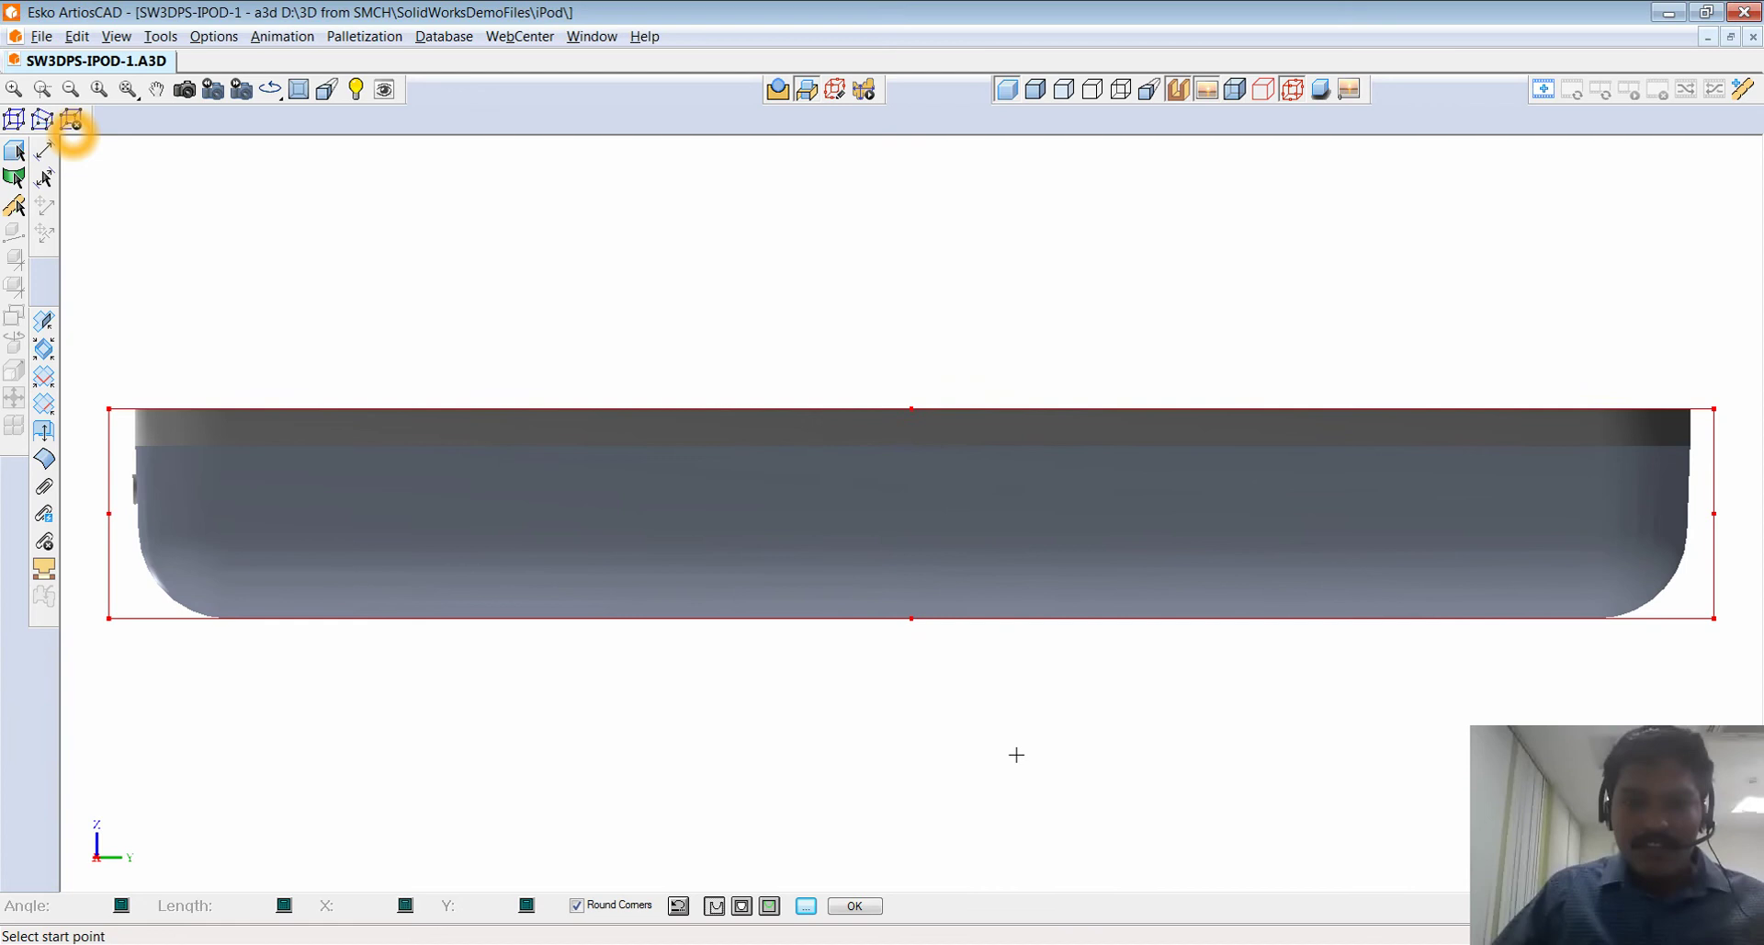
- Draw the foam cross section from the box's bottom-left corner to its right edge
{"action": "left_click", "coordinate": [108, 618]}
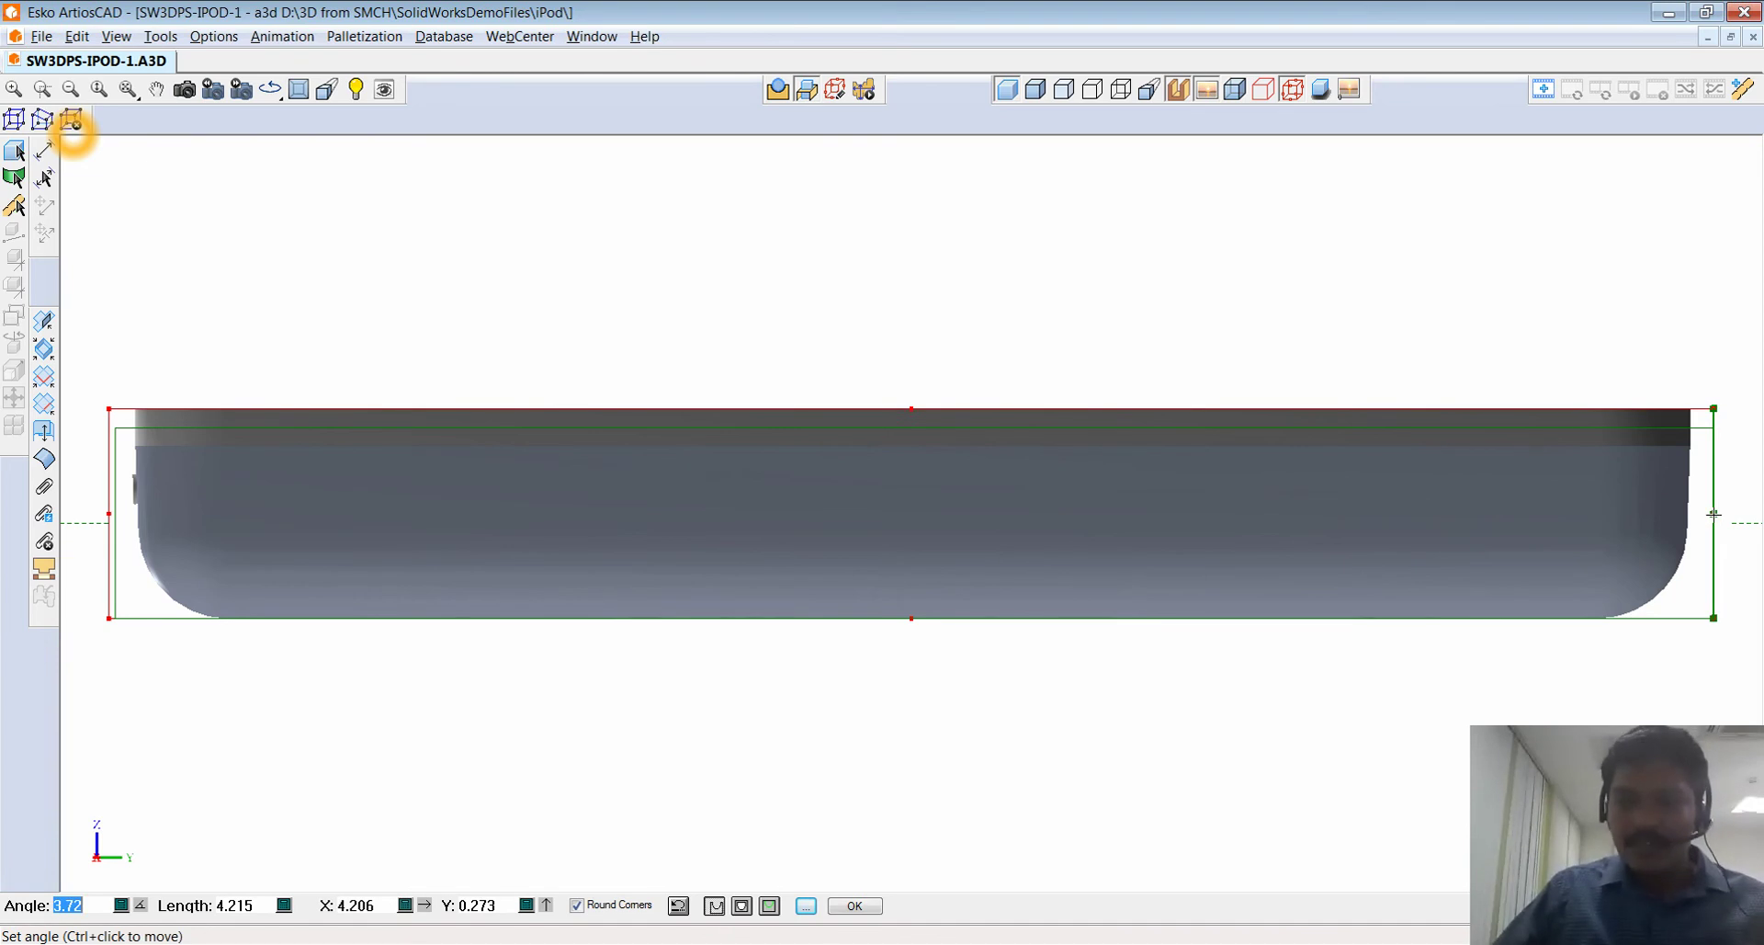
{"action": "left_click", "coordinate": [1714, 513]}
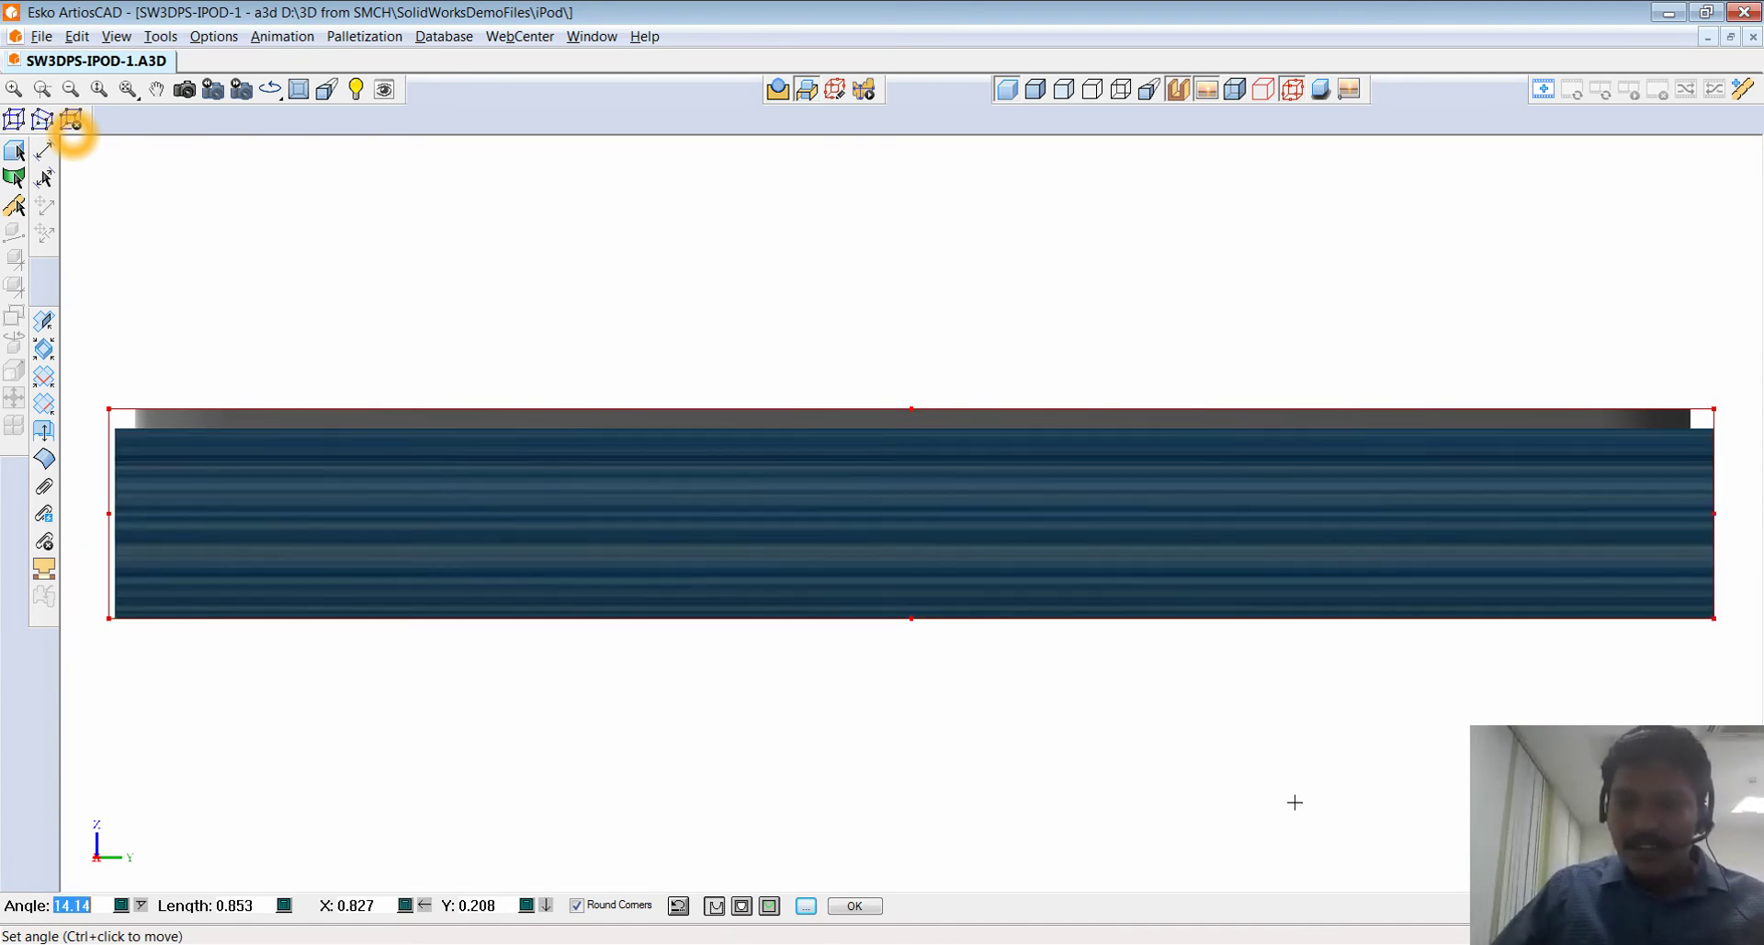
{"action": "left_click", "coordinate": [854, 904]}
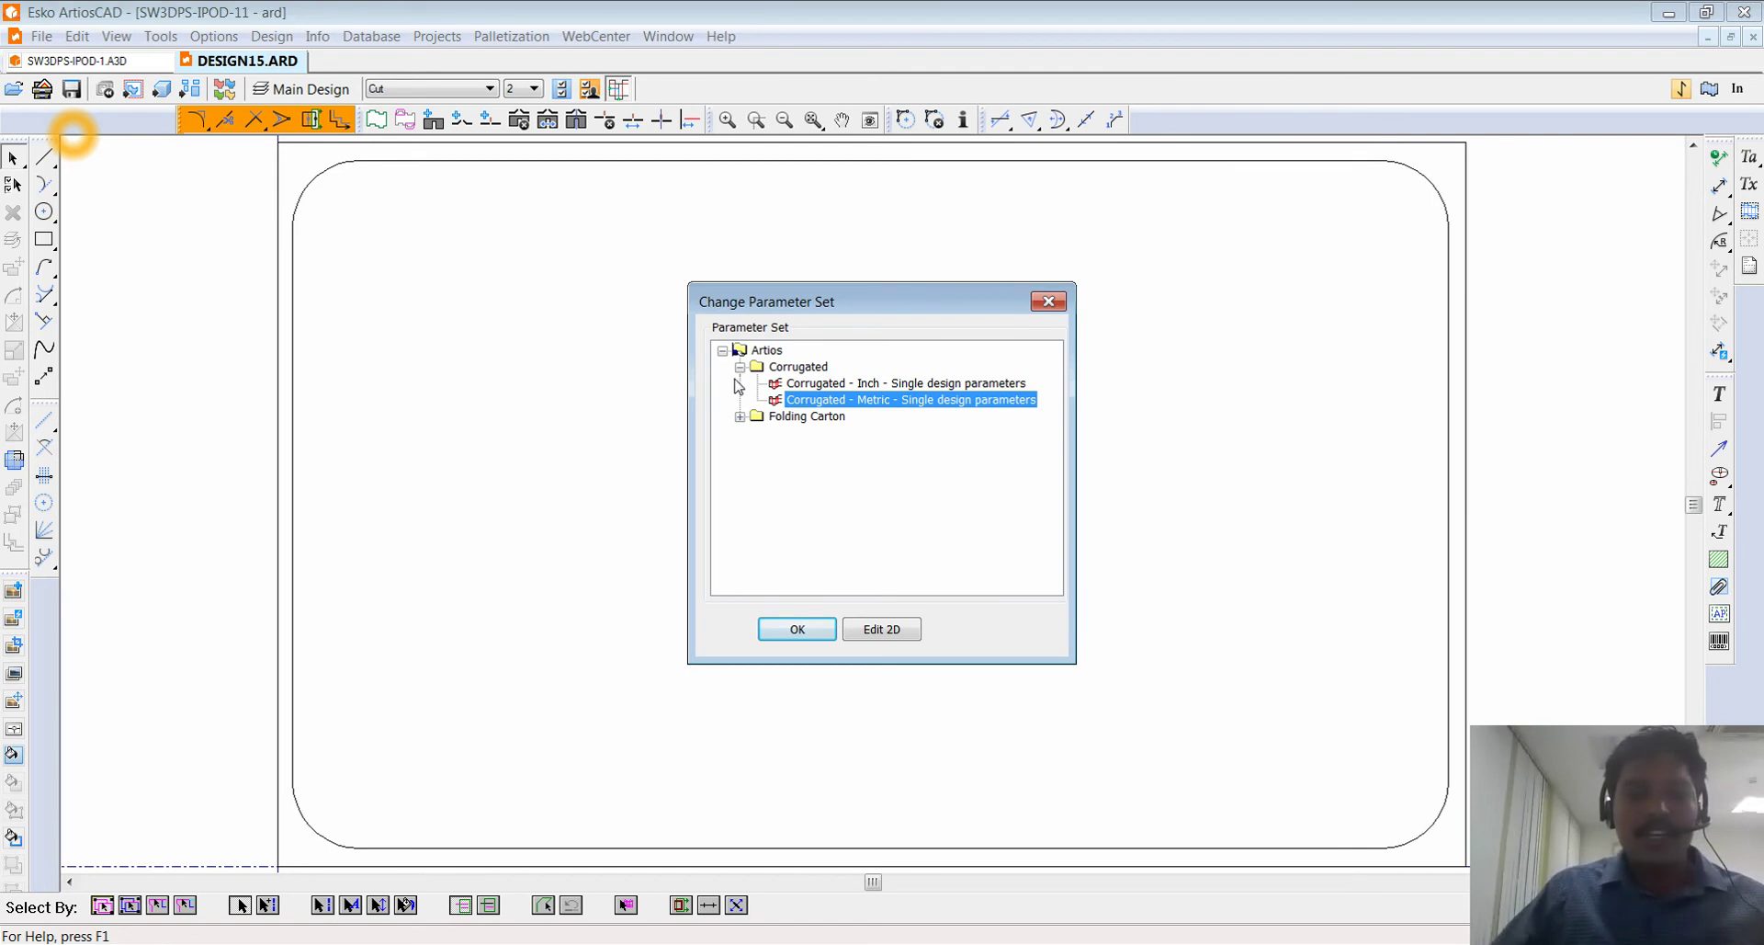
- Accept the Corrugated - Metric parameter set and tilt the 3D view to look down on the iPod
{"action": "left_click", "coordinate": [797, 628]}
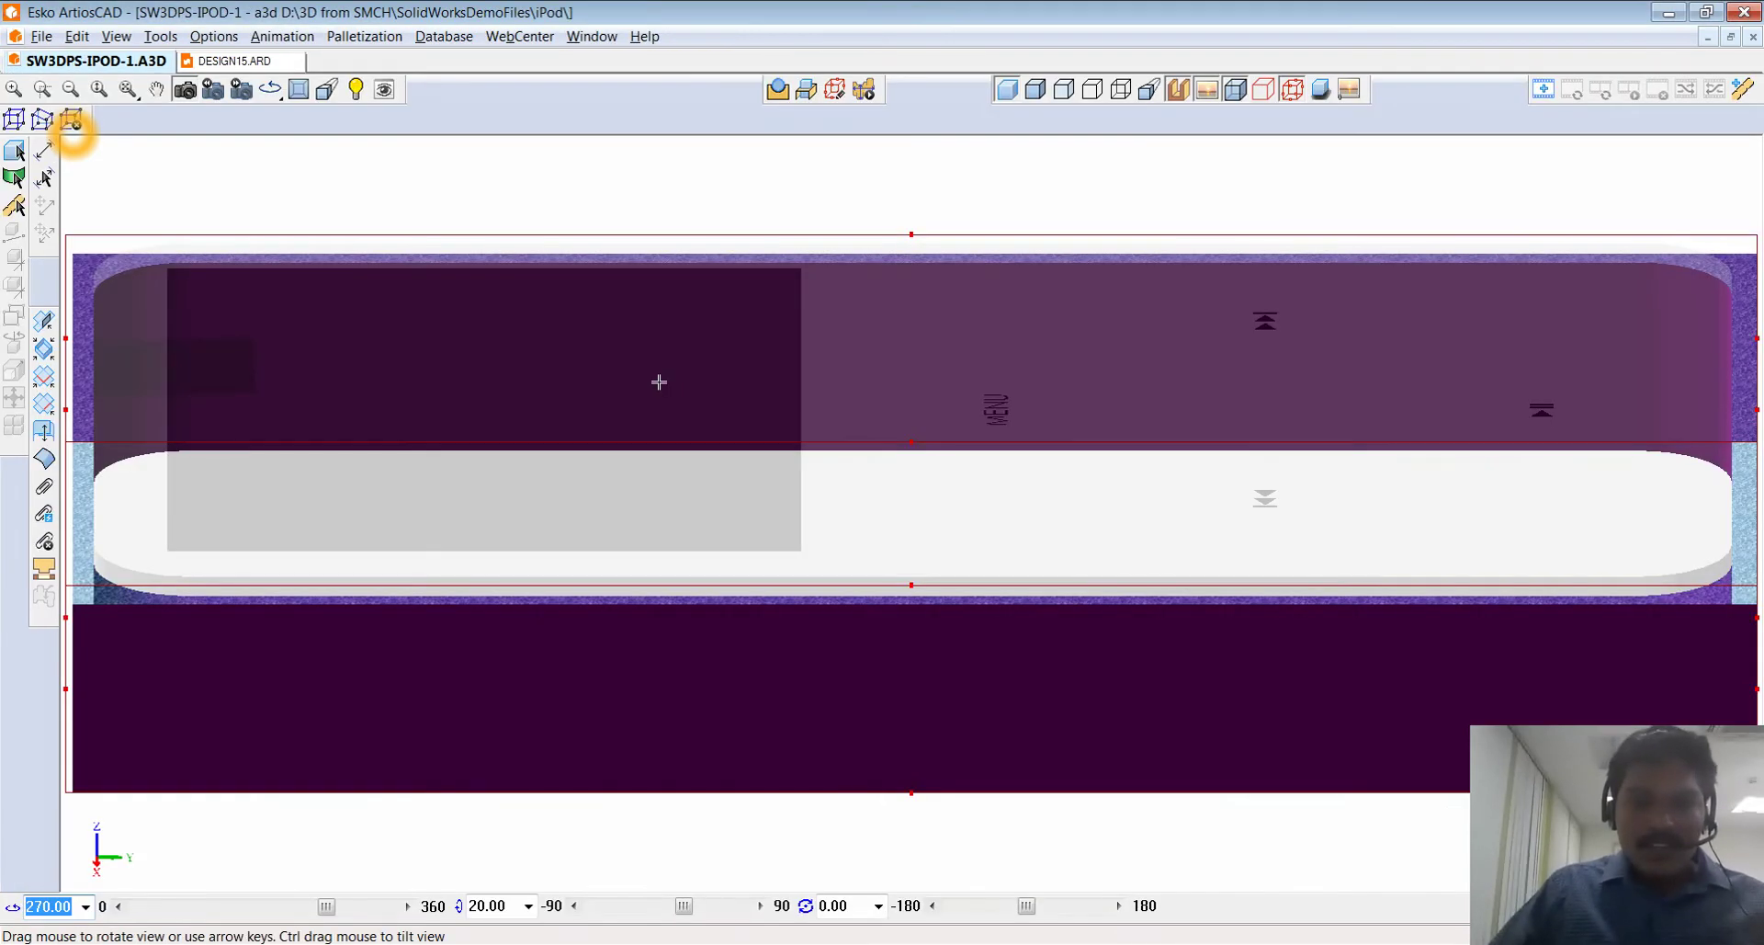
{"action": "left_click", "coordinate": [14, 151]}
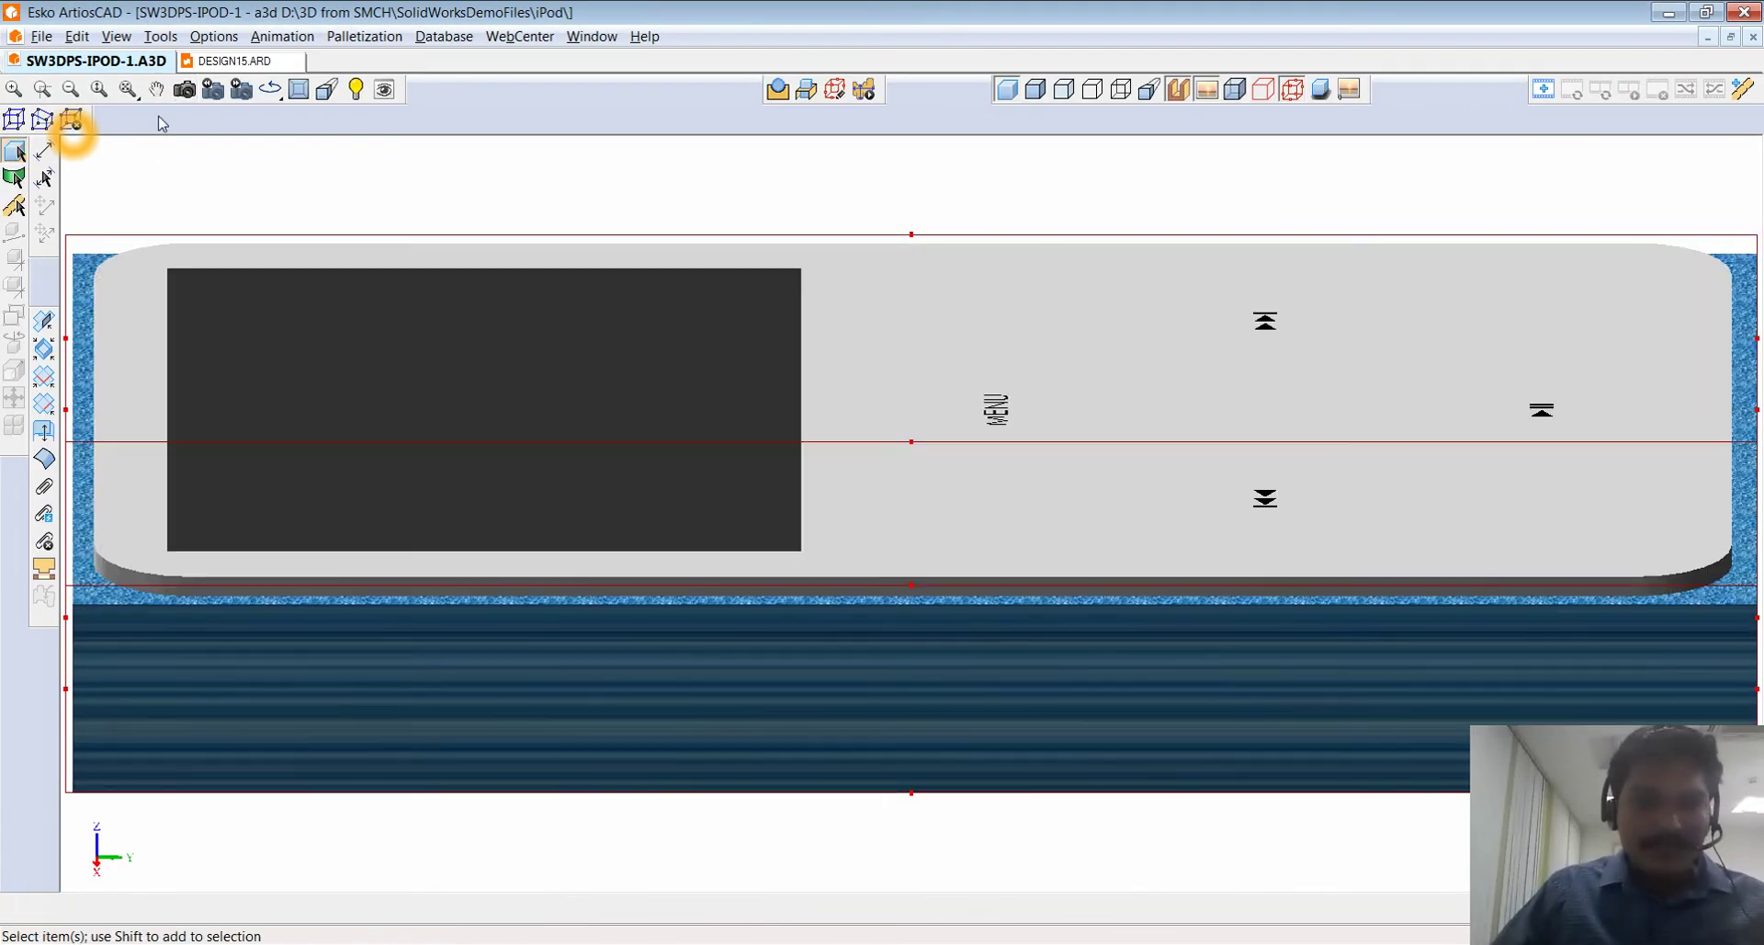
{"action": "left_click", "coordinate": [184, 89]}
{"action": "left_click_drag", "start_coordinate": [272, 193], "coordinate": [374, 169]}
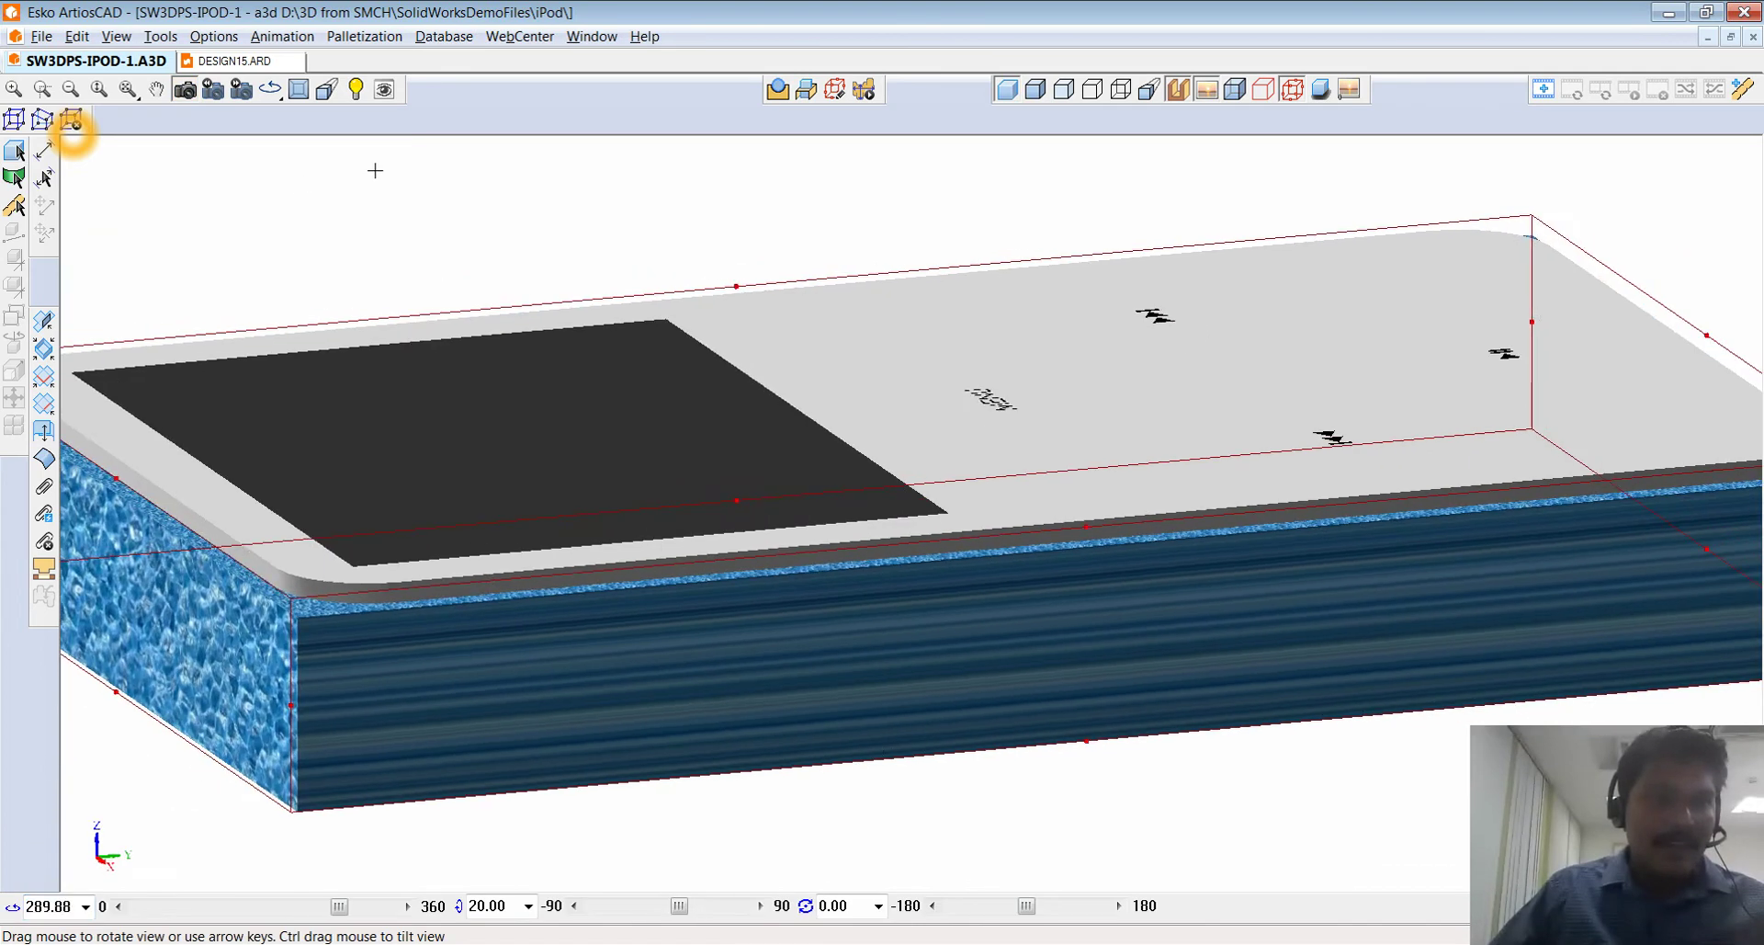
{"action": "scroll", "coordinate": [406, 338], "scroll_direction": "down", "scroll_amount": 2}
{"action": "left_click_drag", "start_coordinate": [363, 286], "coordinate": [393, 602]}
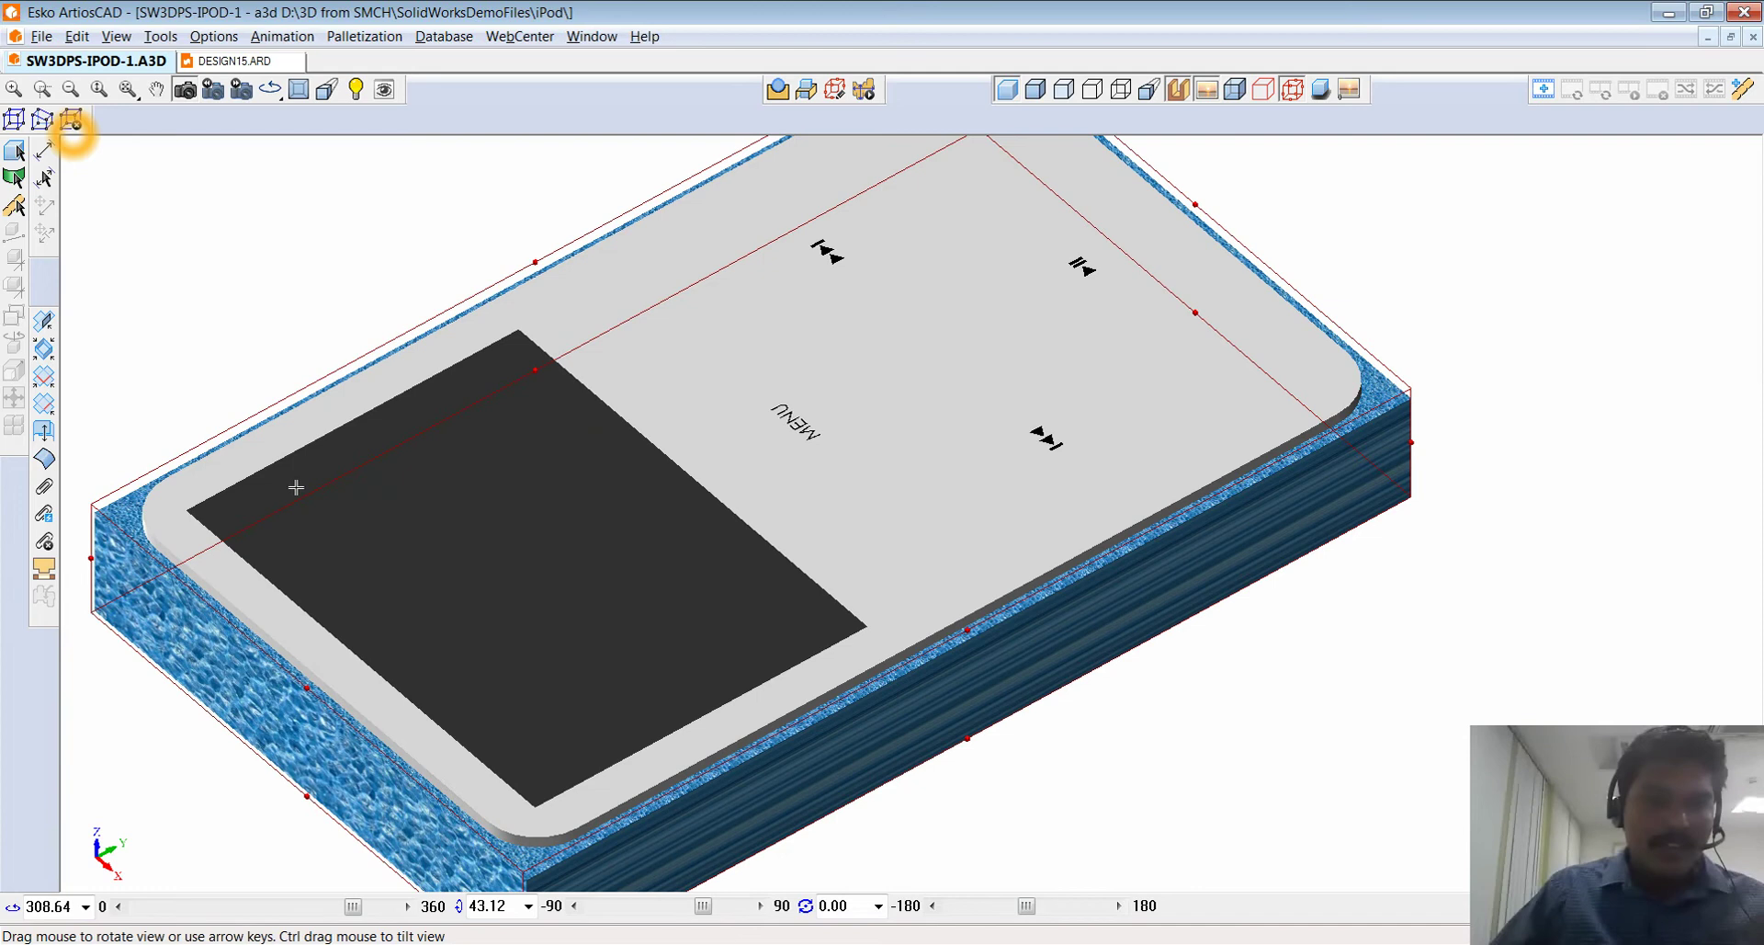
- Select the iPod body in the 3D view
{"action": "left_click", "coordinate": [41, 120]}
{"action": "left_click", "coordinate": [460, 460]}
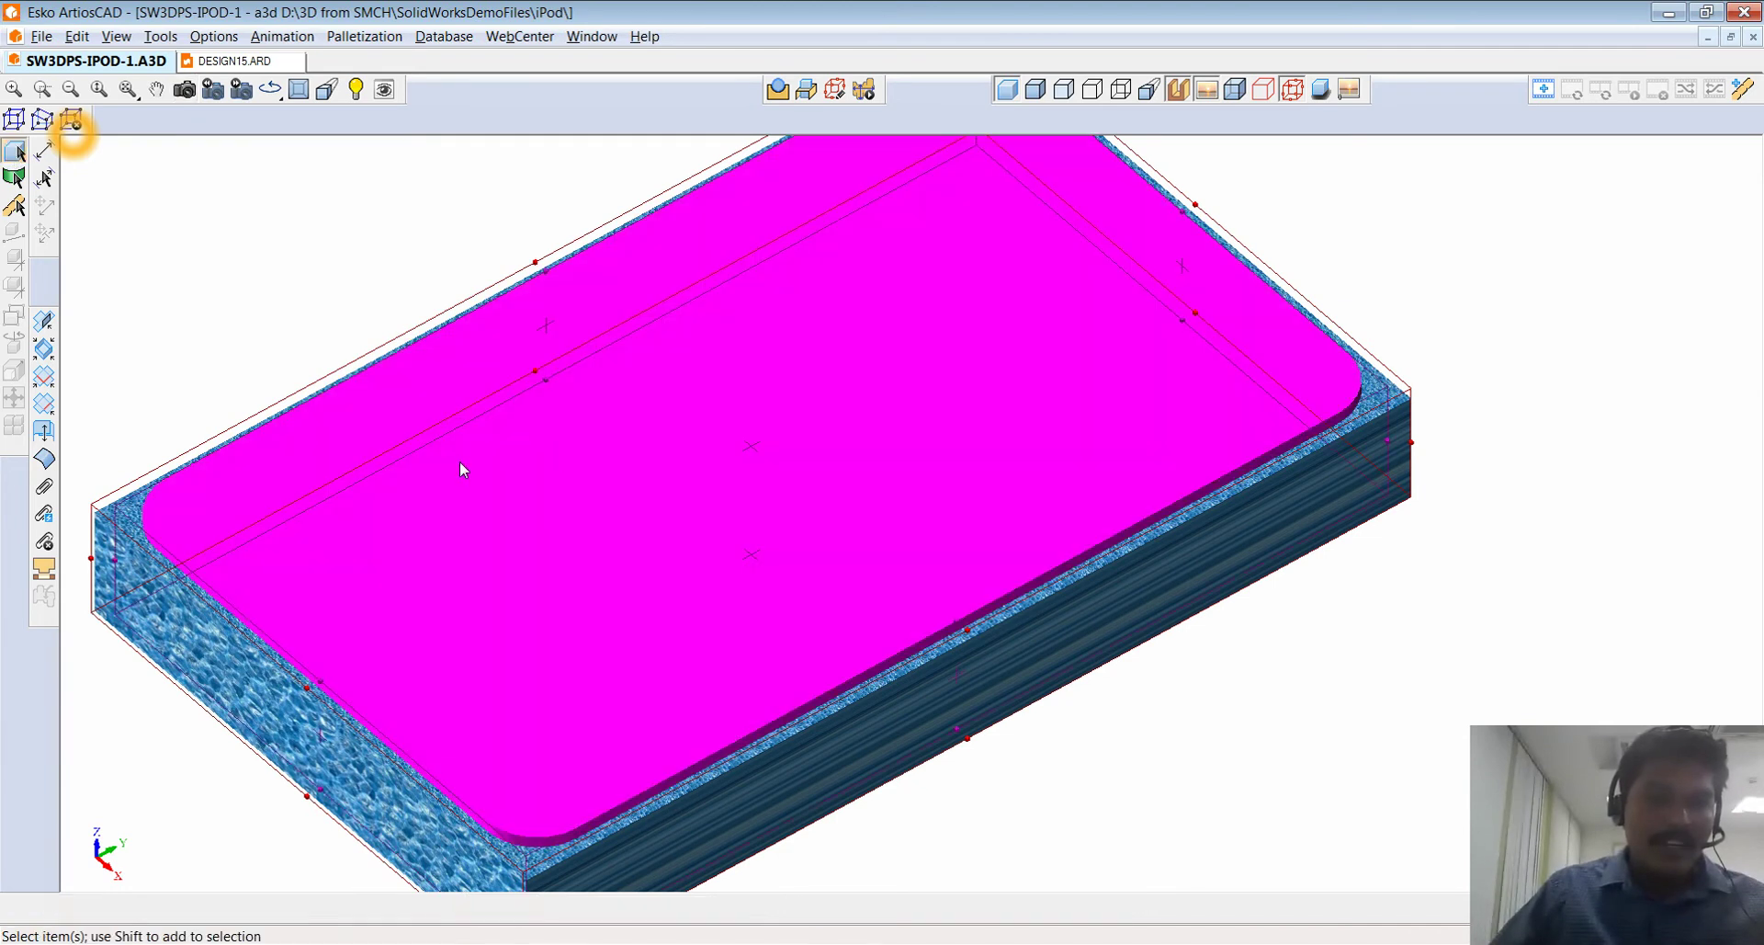
{"action": "scroll", "coordinate": [467, 569], "scroll_direction": "down", "scroll_amount": 3}
{"action": "scroll", "coordinate": [503, 547], "scroll_direction": "up", "scroll_amount": 1}
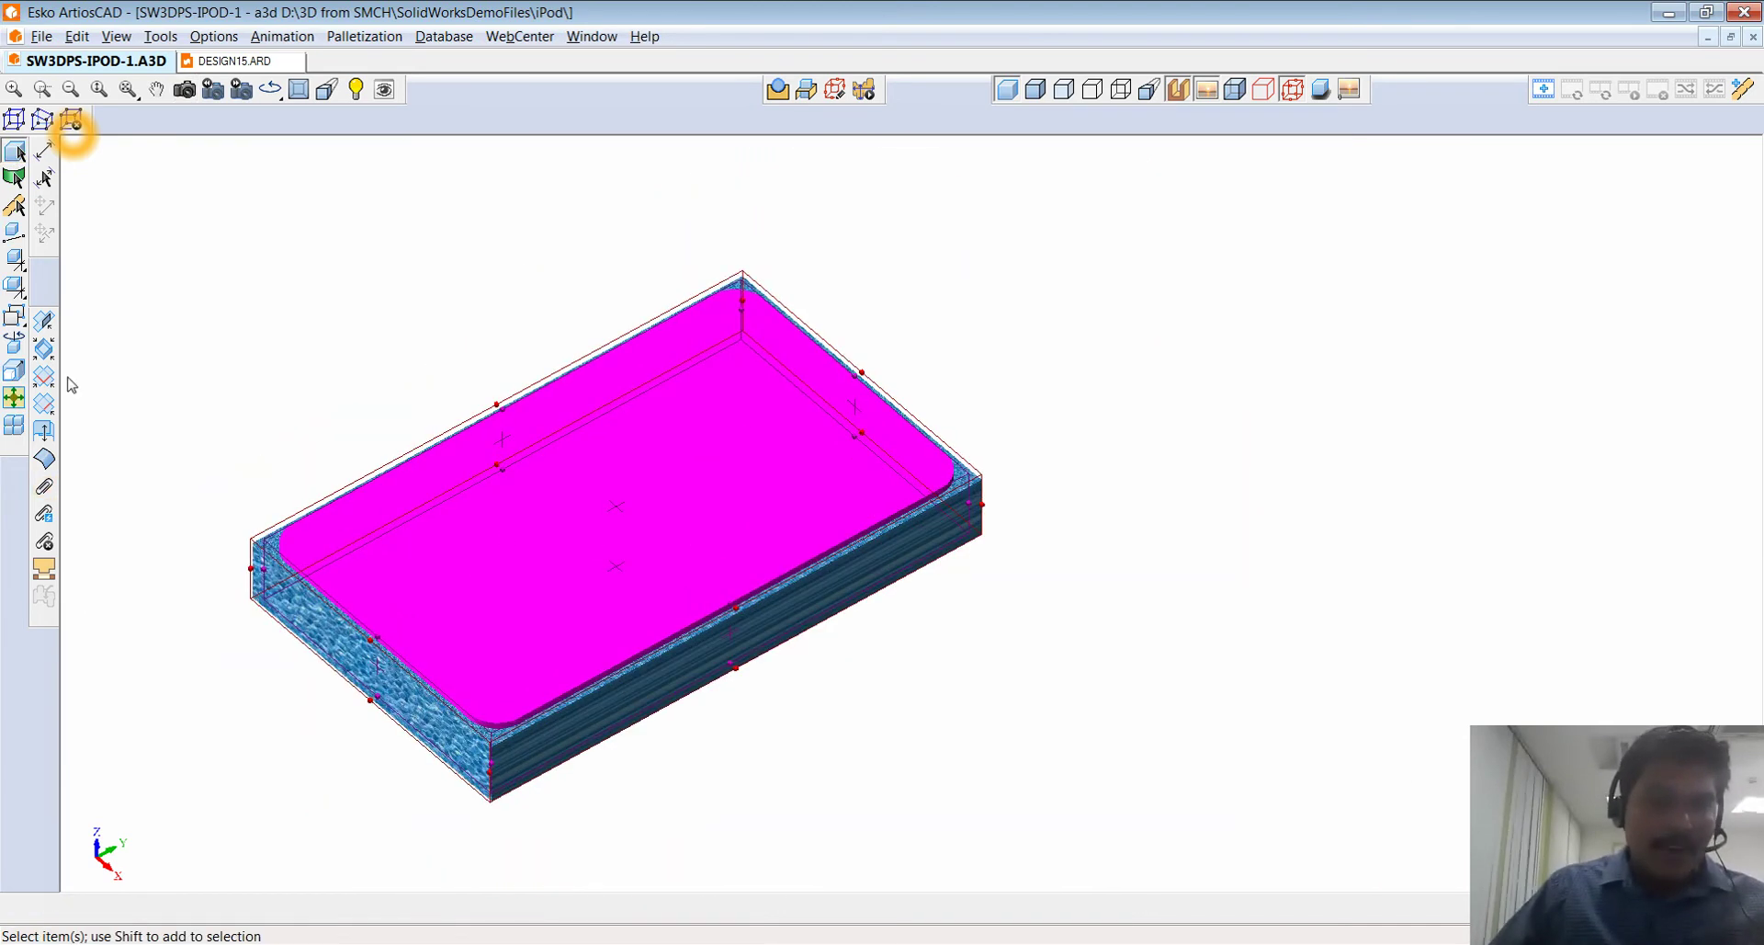
- Move the iPod up the vertical axis twice by 1/16 each
{"action": "left_click", "coordinate": [13, 260]}
{"action": "left_click", "coordinate": [616, 509]}
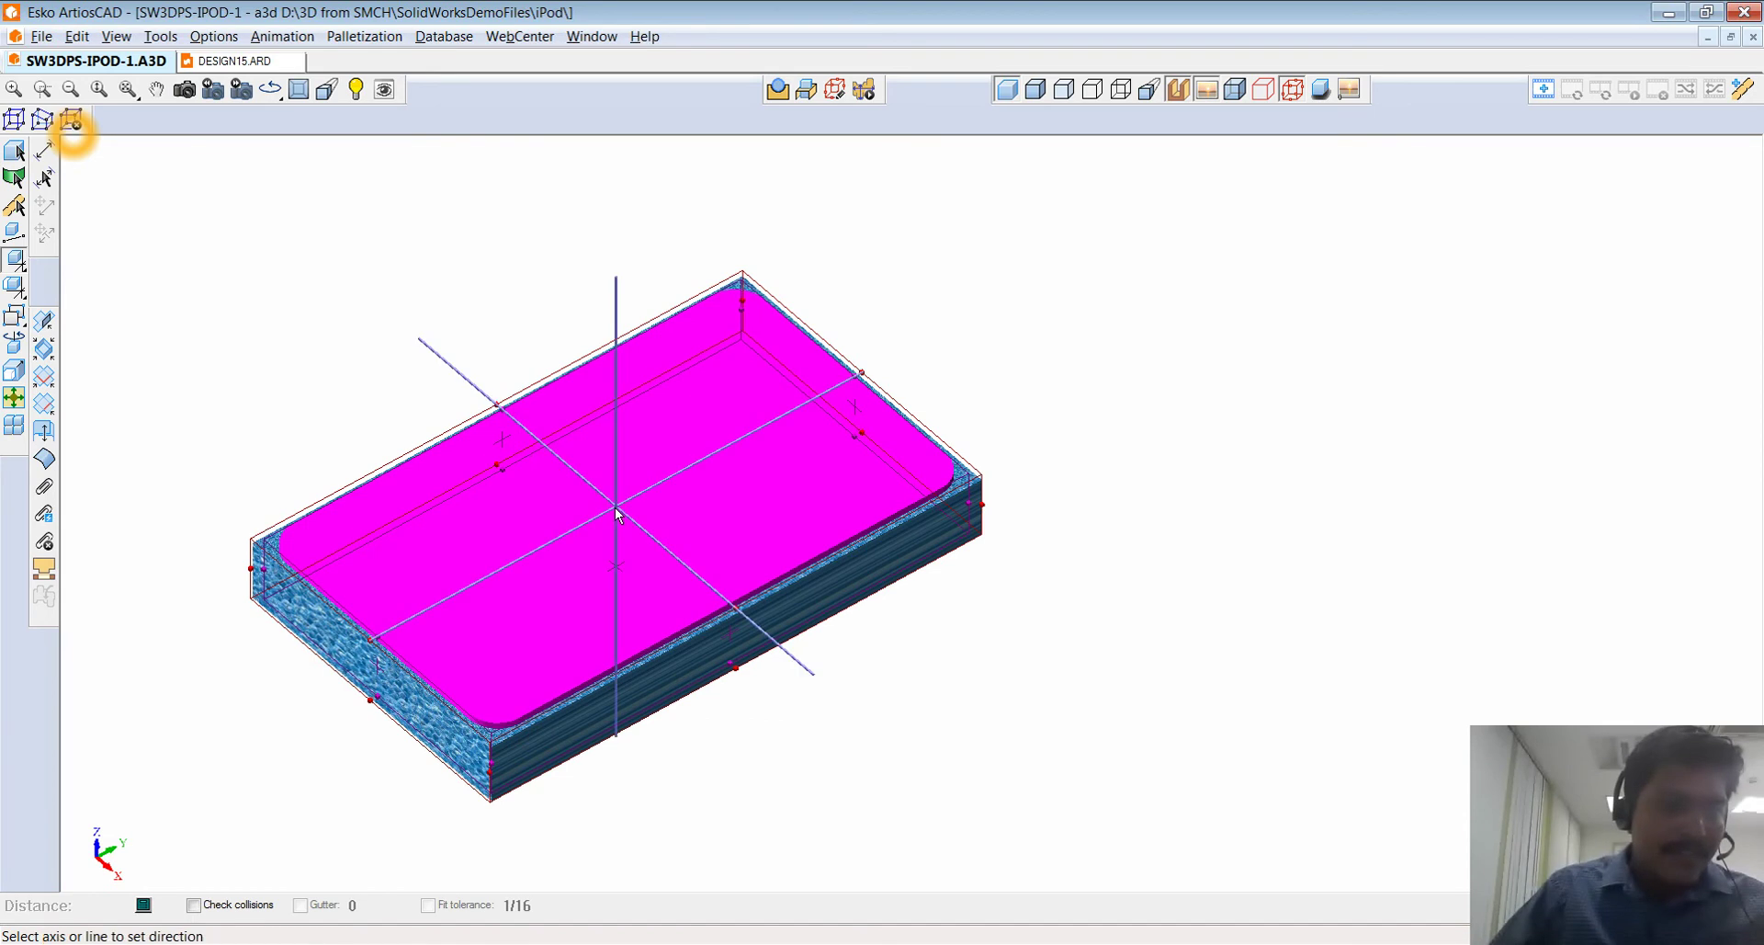
{"action": "left_click", "coordinate": [616, 497]}
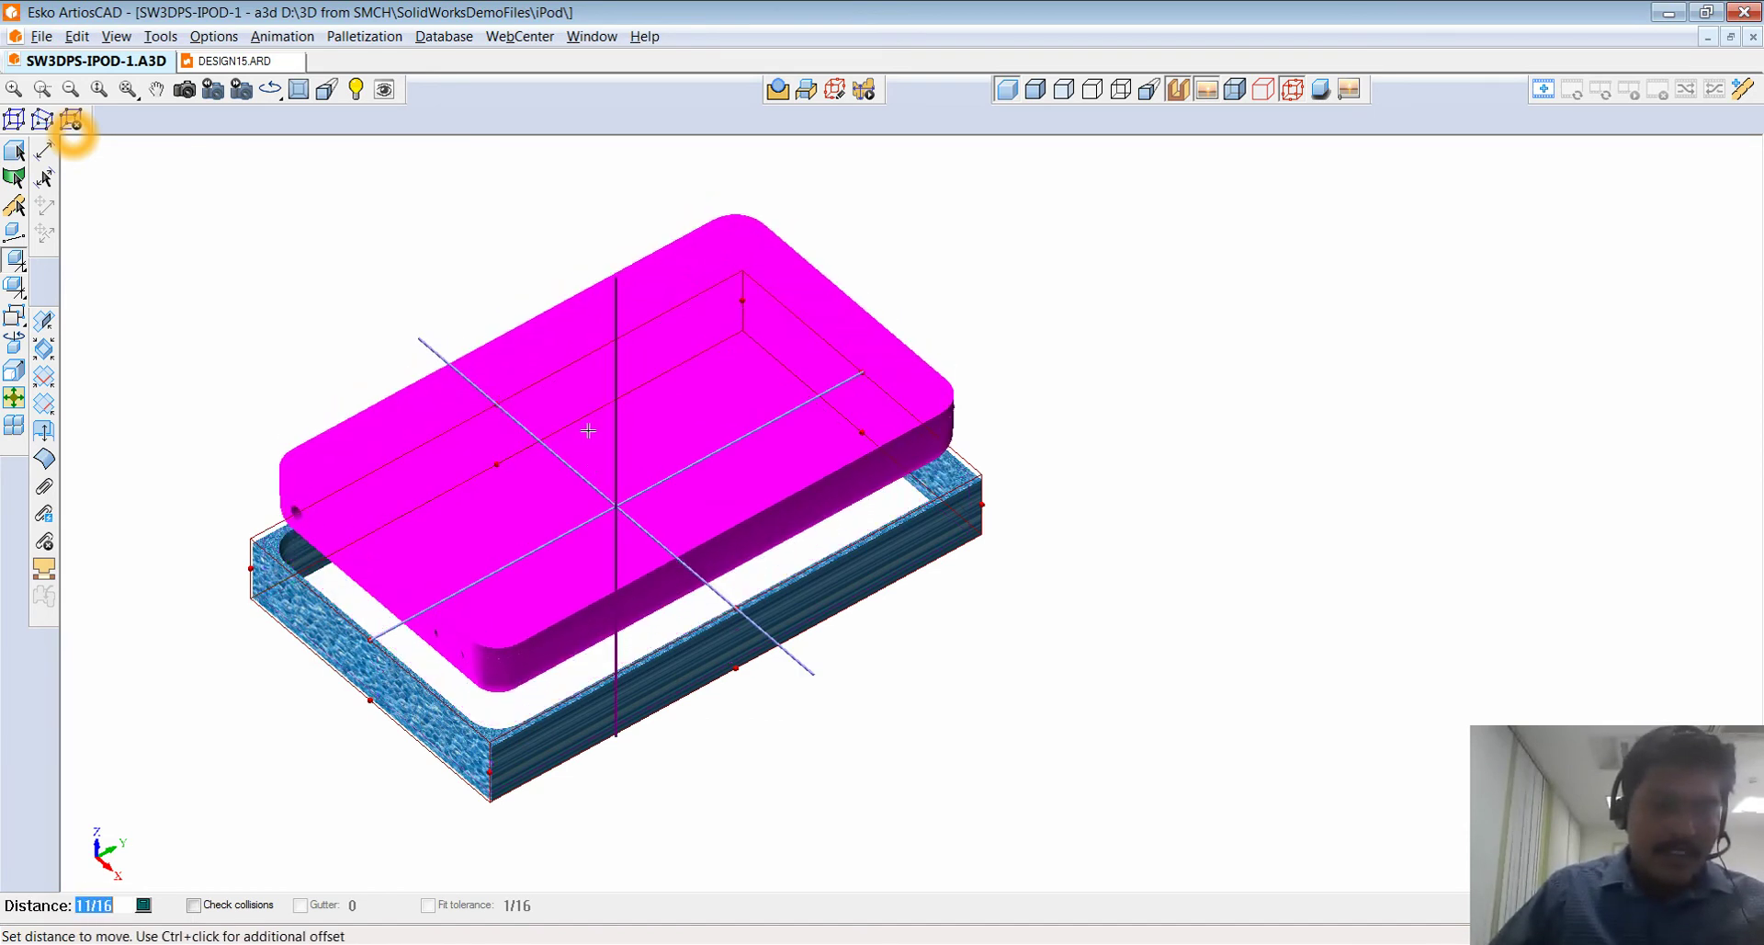
{"action": "left_click", "coordinate": [603, 497]}
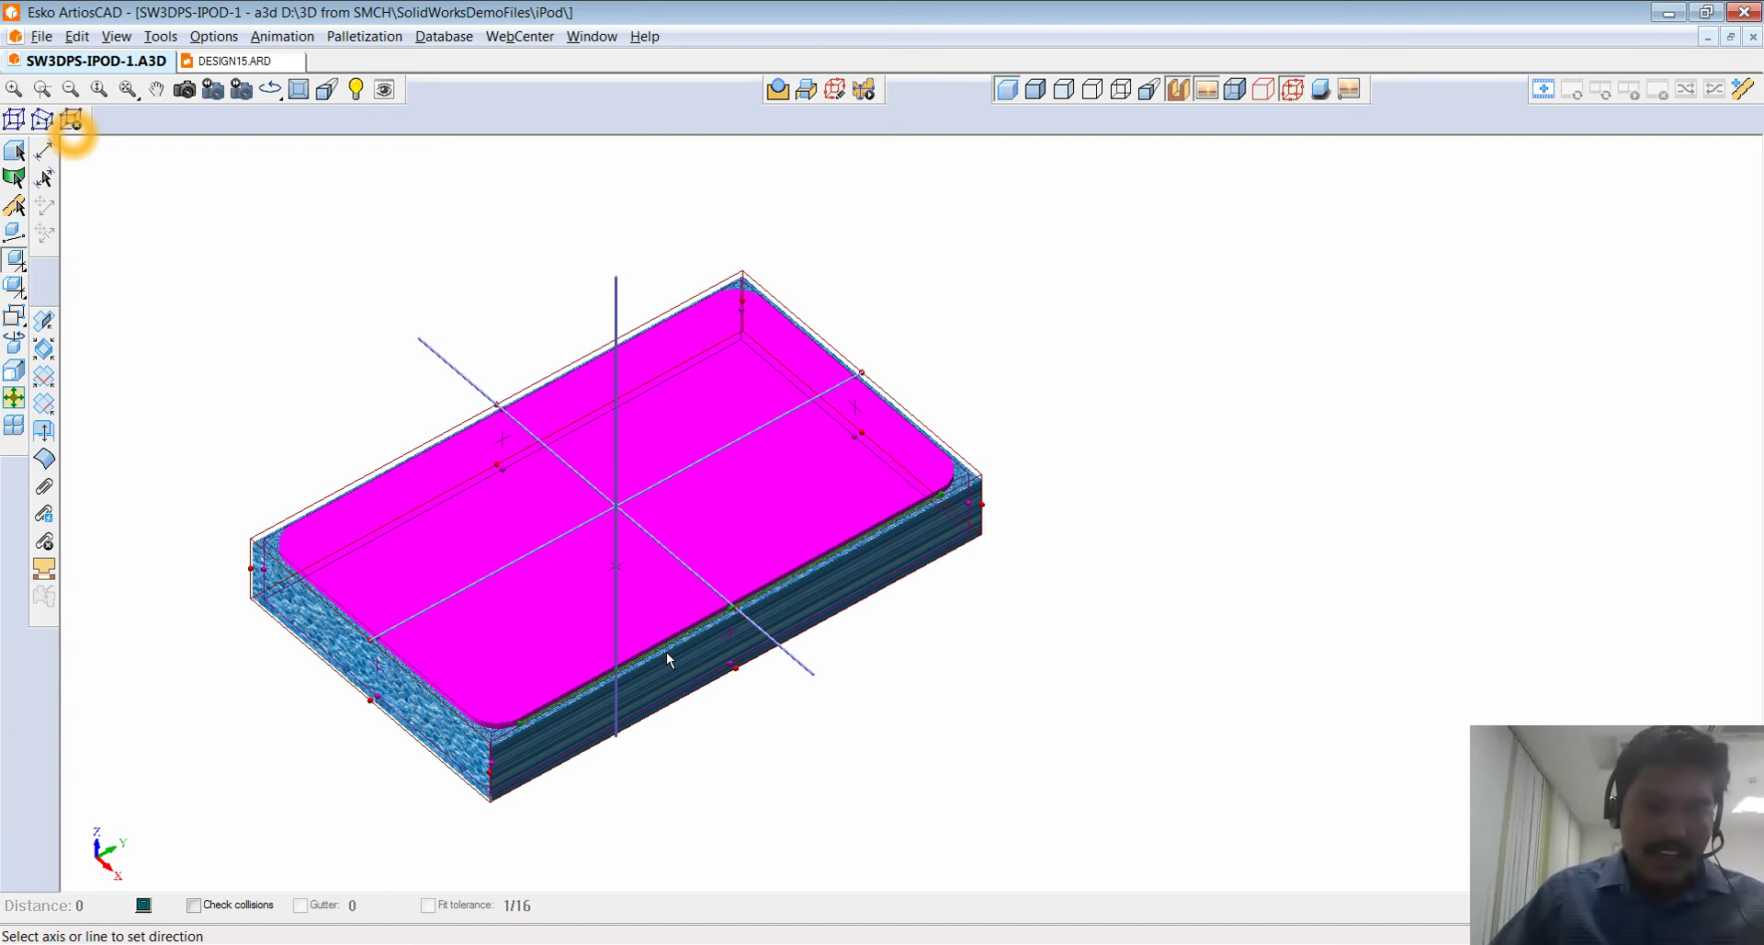
{"action": "left_click", "coordinate": [615, 512]}
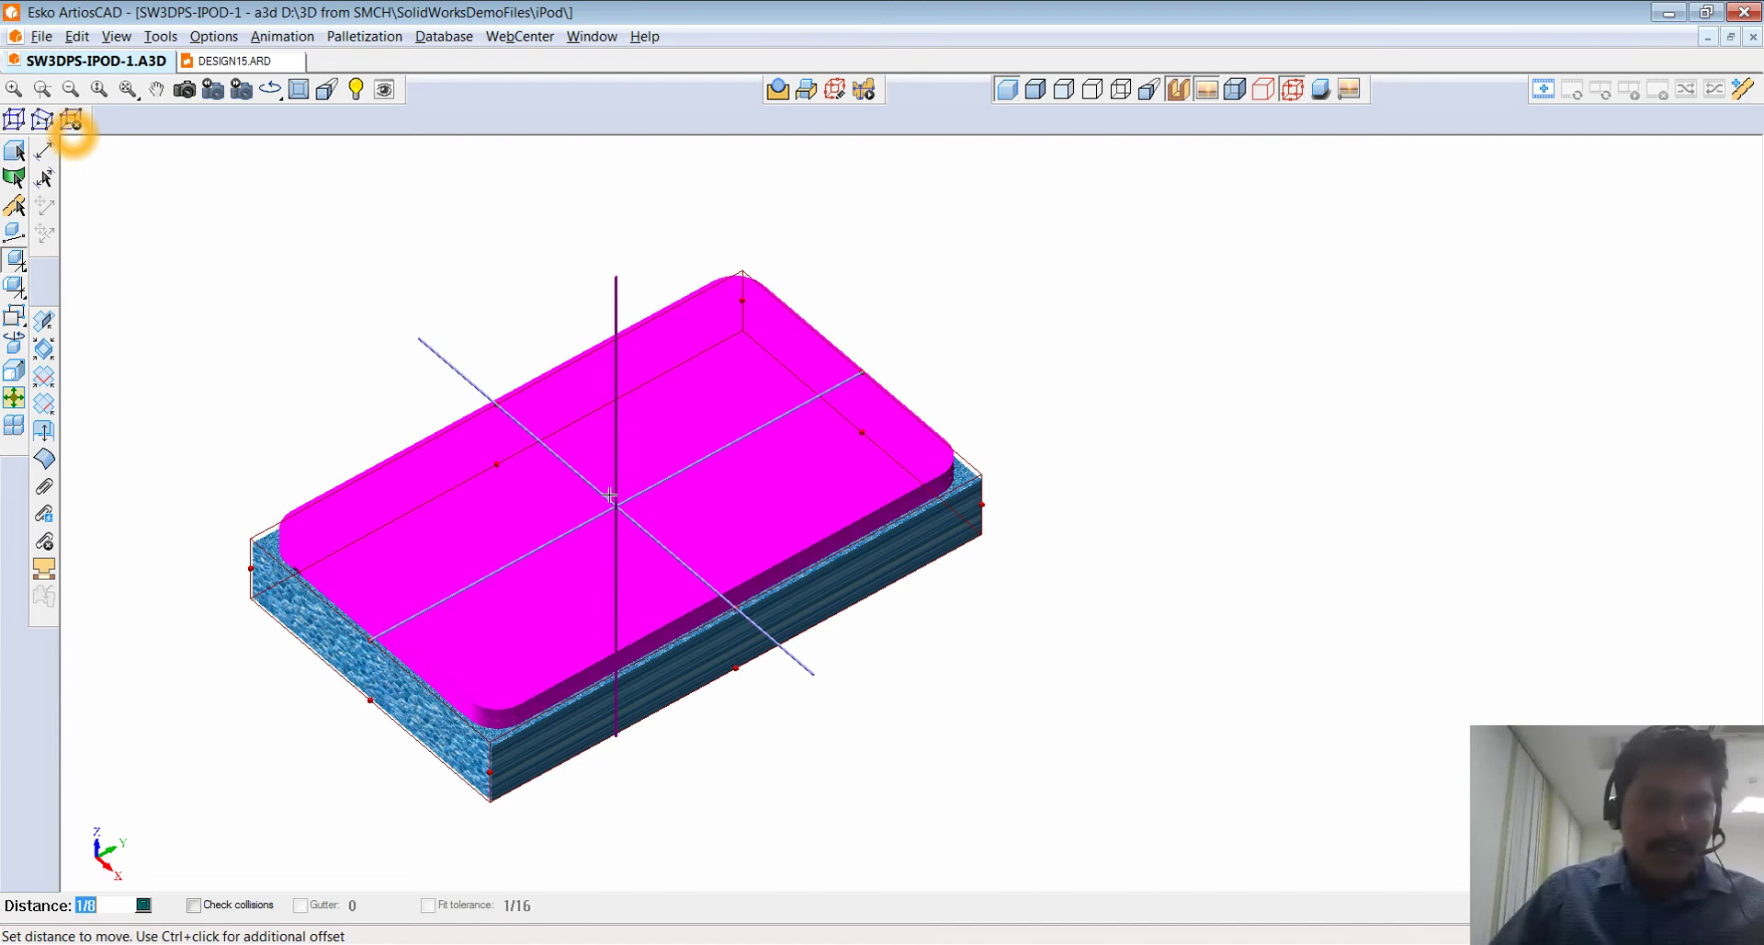
{"action": "type", "text": "1"}
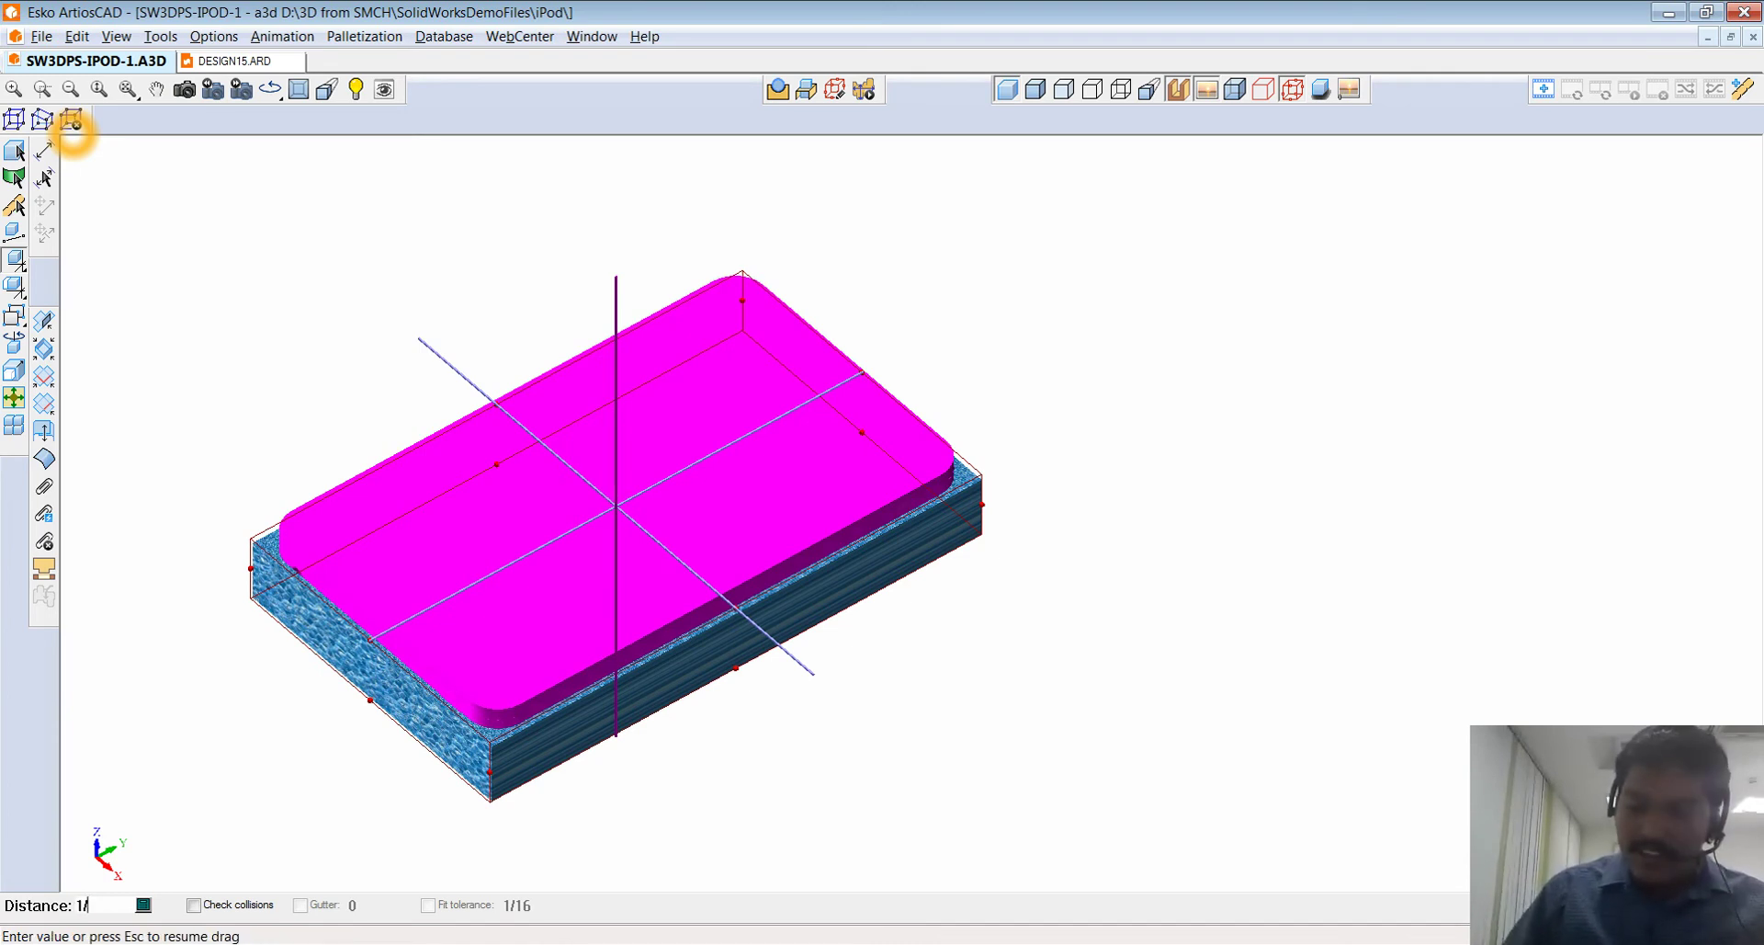
{"action": "type", "text": "/16"}
{"action": "key", "text": "Return"}
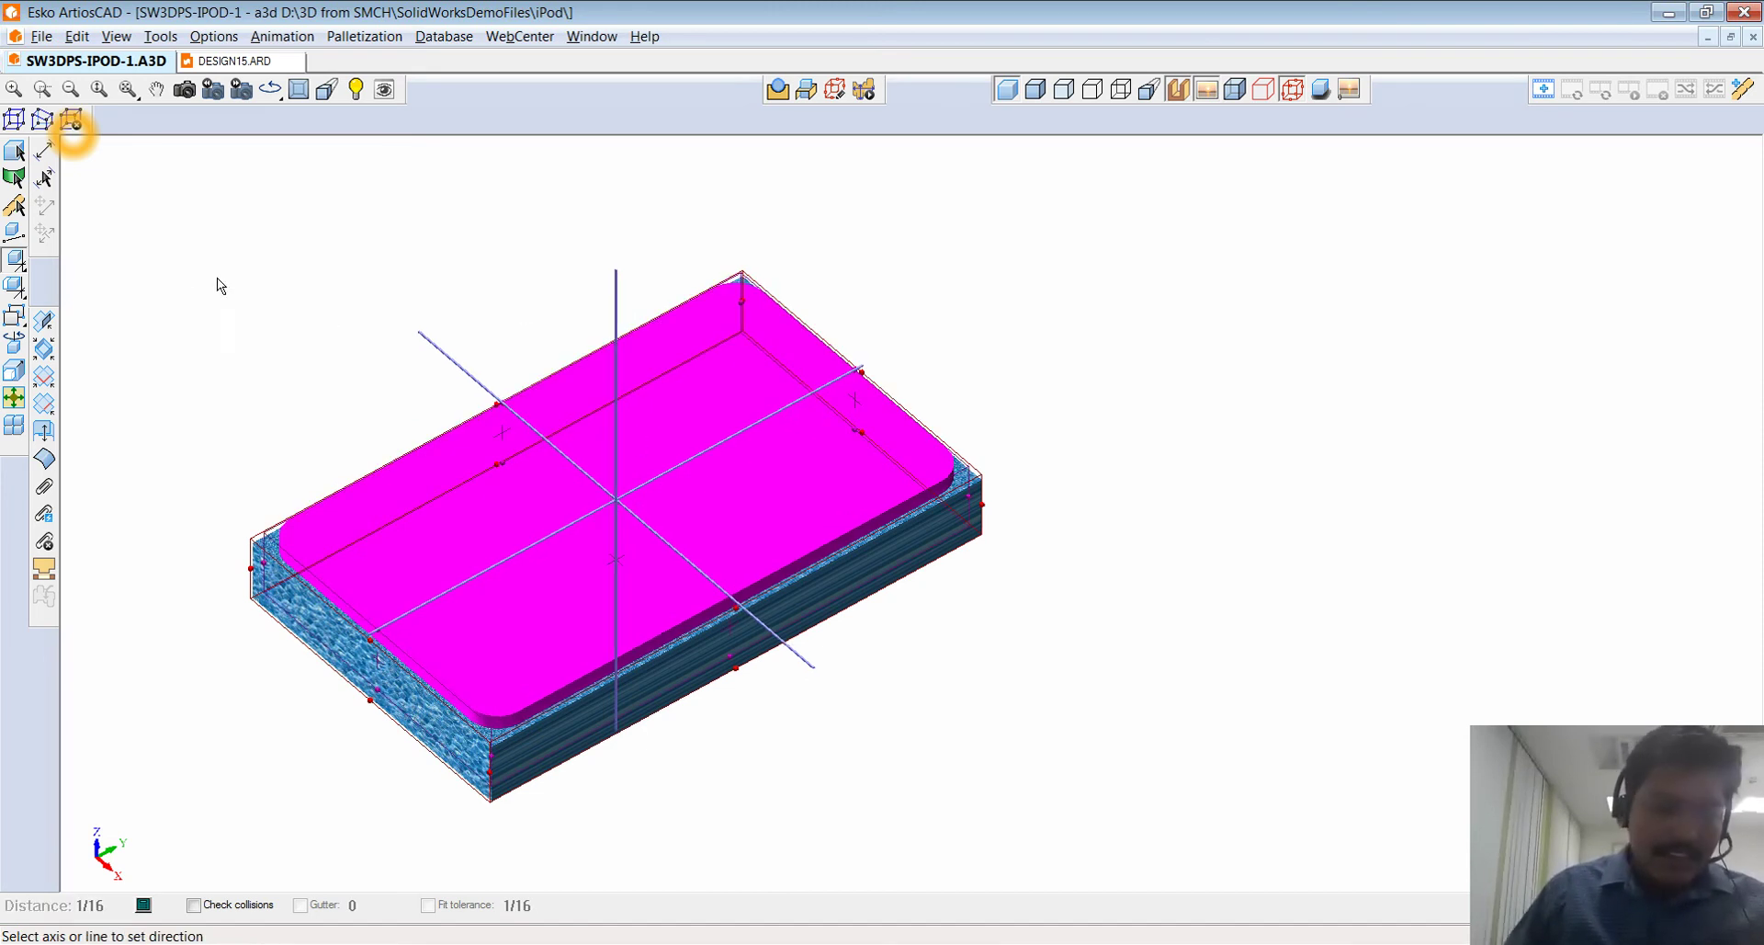
- Orbit to a low side view showing the iPod sitting above the foam
{"action": "left_click", "coordinate": [15, 150]}
{"action": "left_click", "coordinate": [184, 90]}
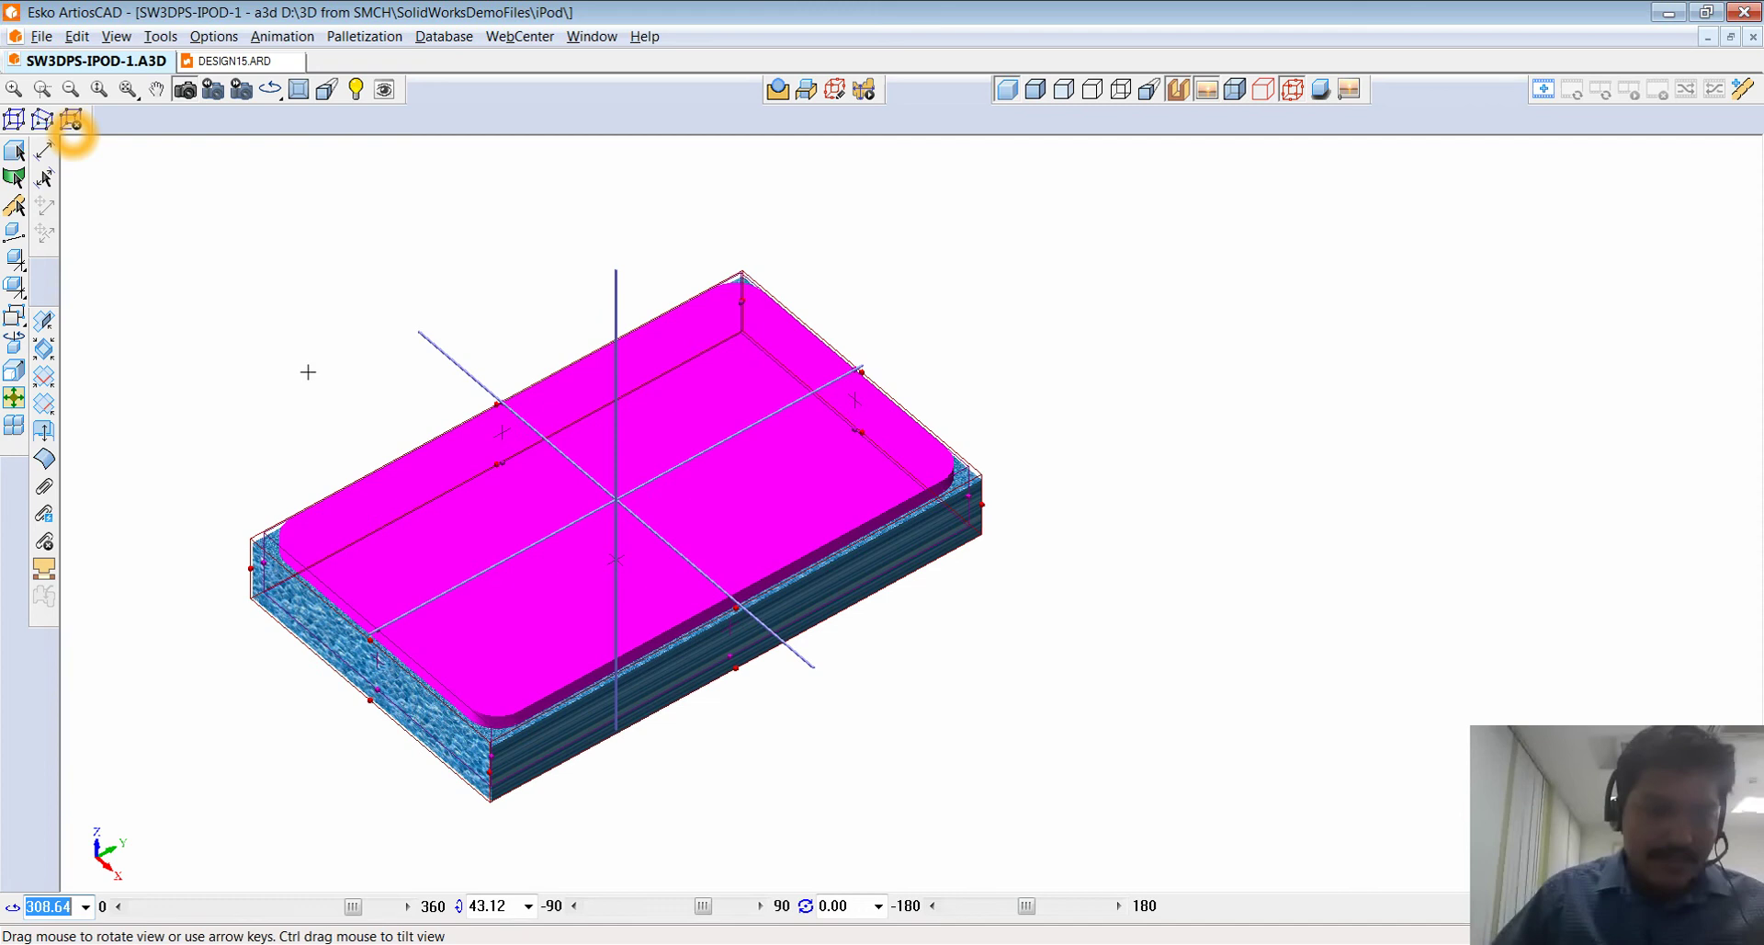
{"action": "left_click_drag", "start_coordinate": [307, 374], "coordinate": [770, 753]}
{"action": "left_click_drag", "start_coordinate": [775, 573], "coordinate": [571, 795]}
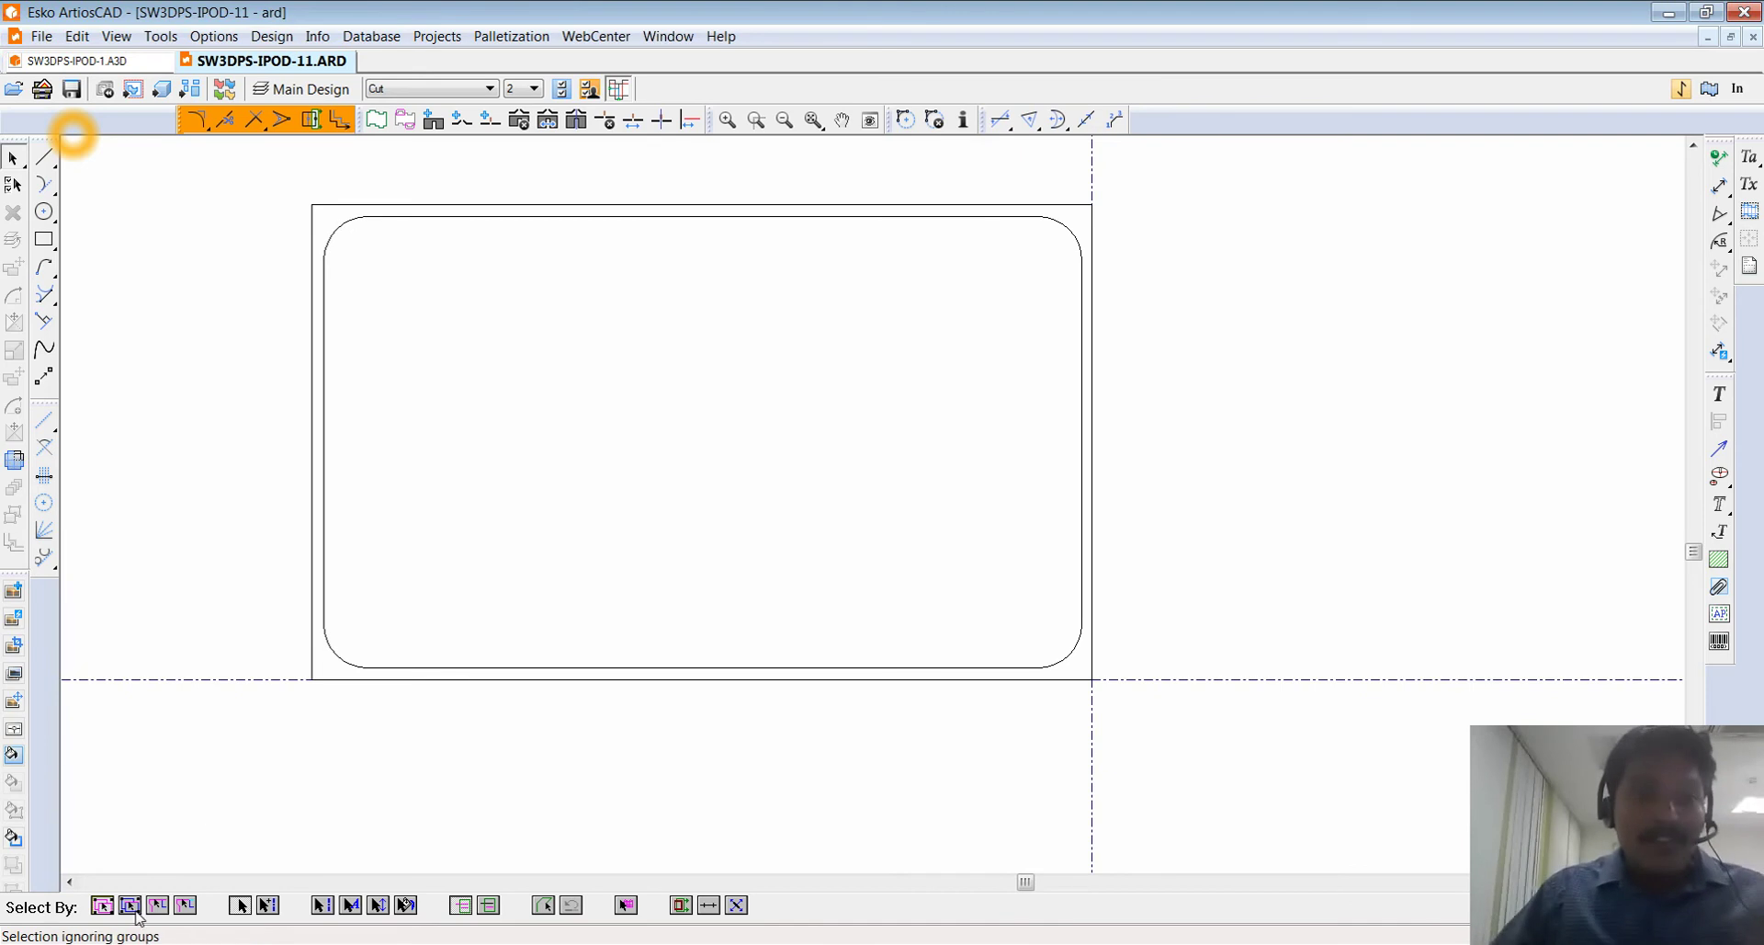
- Copy the rounded iPod outline
{"action": "left_click", "coordinate": [353, 227]}
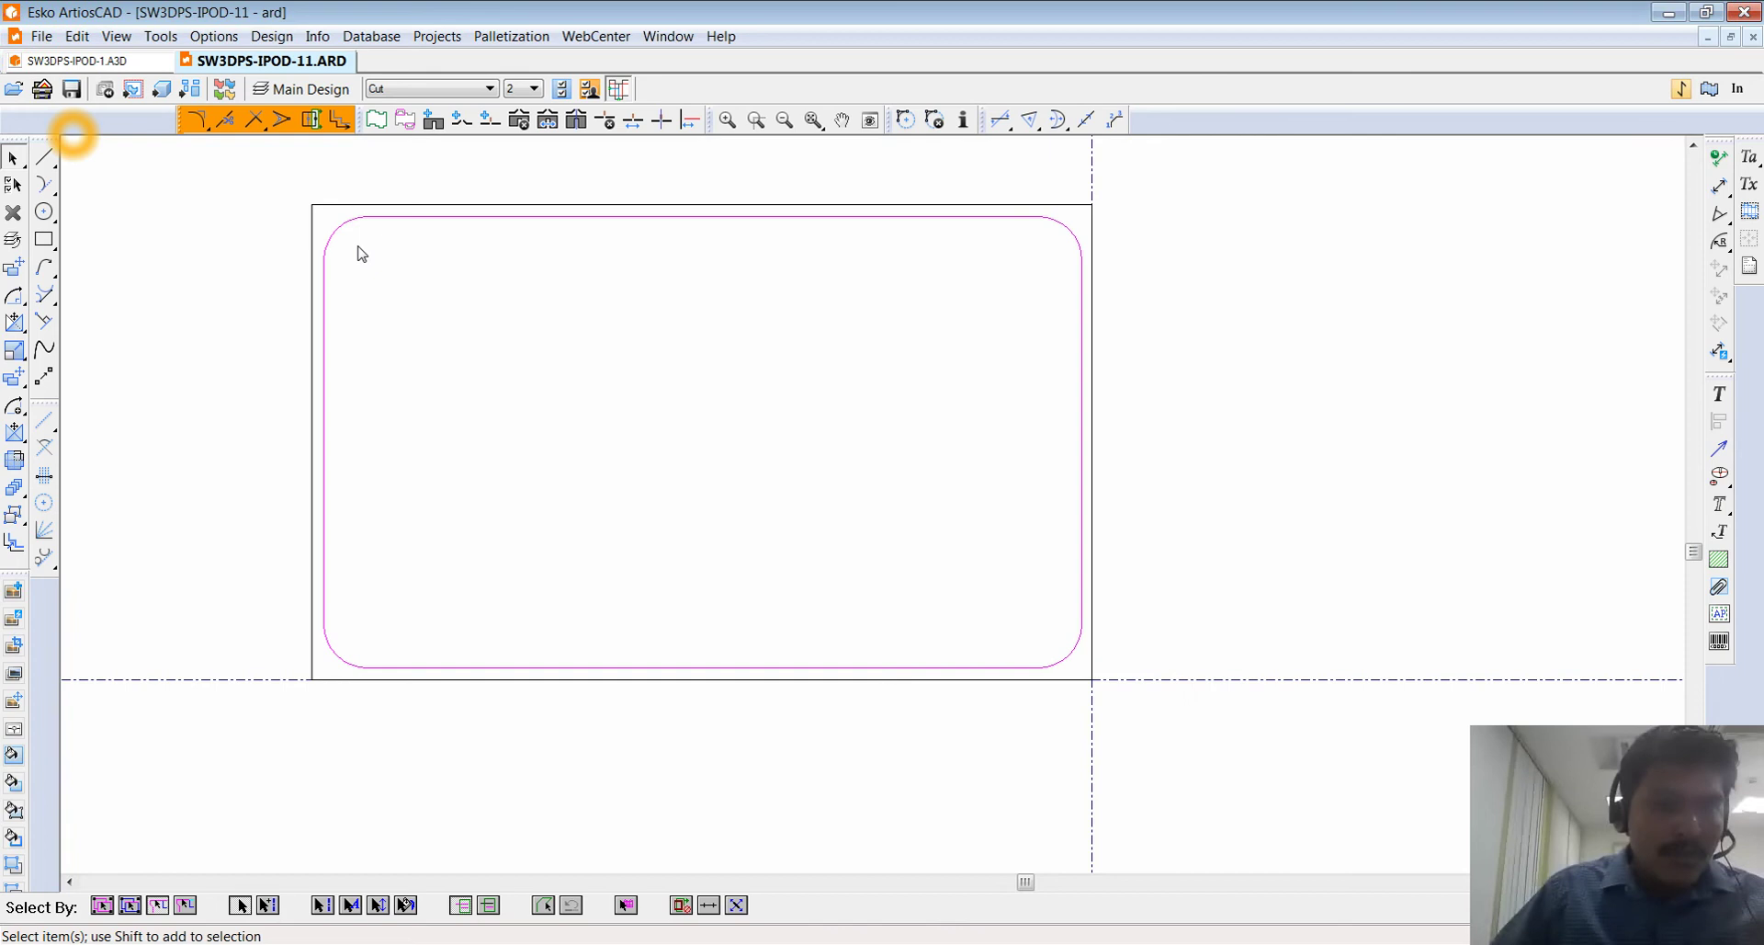
{"action": "left_click", "coordinate": [77, 36]}
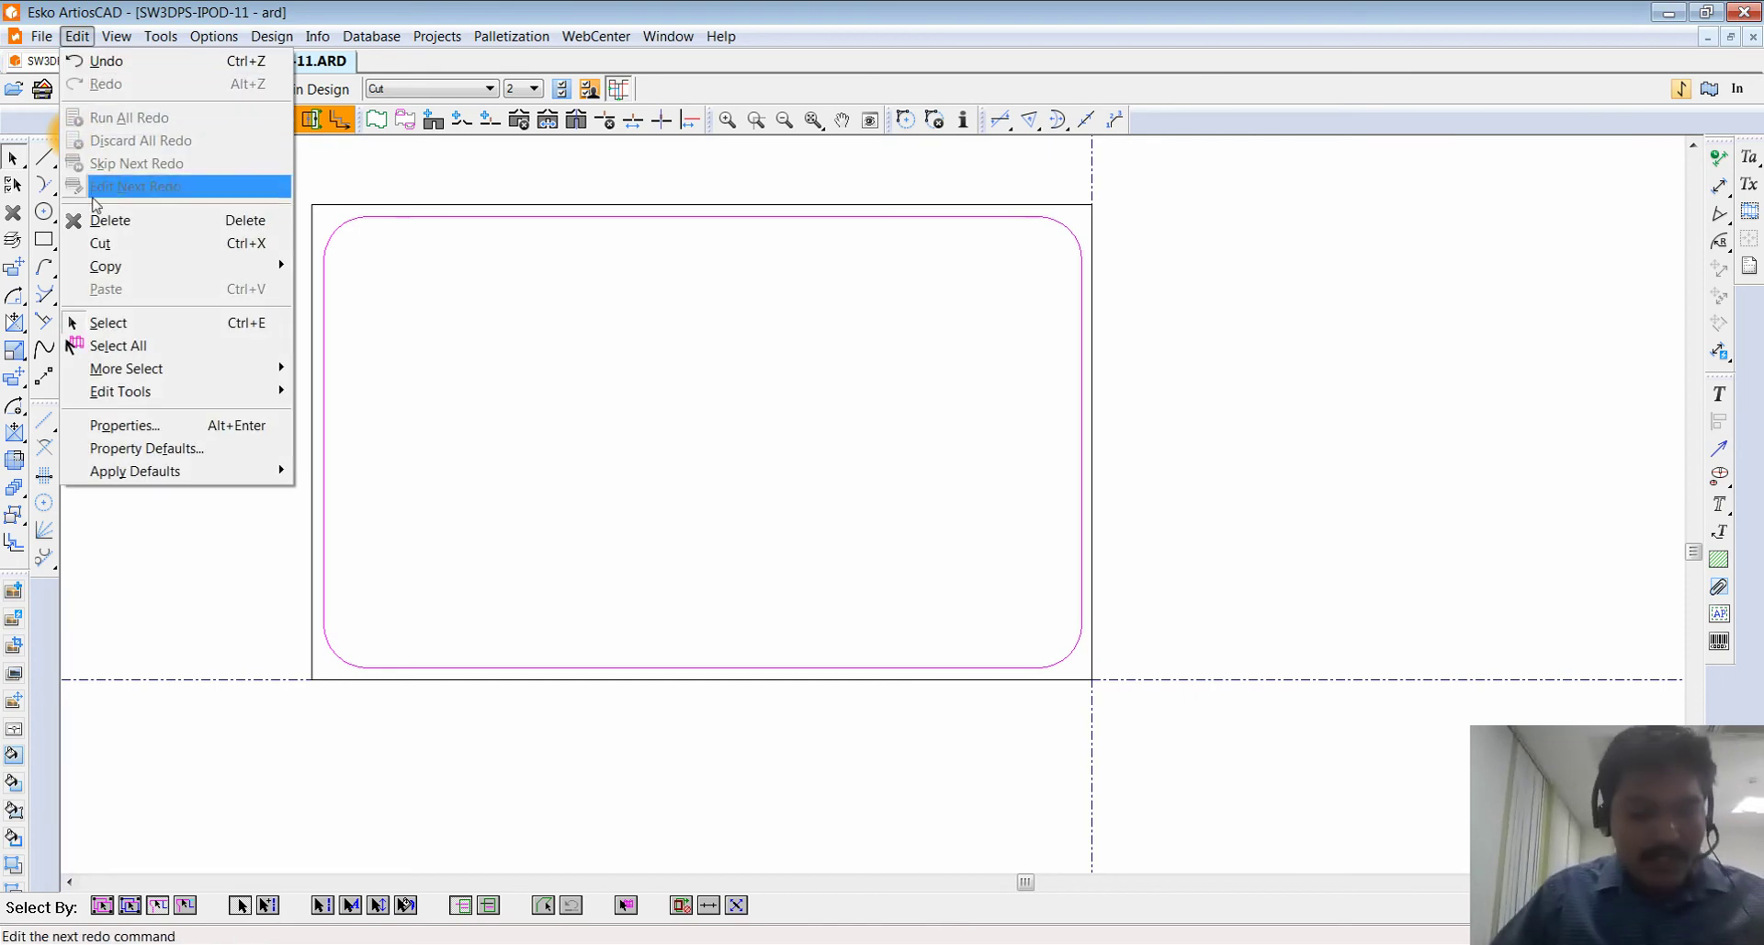
{"action": "mouse_move", "coordinate": [104, 267]}
{"action": "left_click", "coordinate": [386, 265]}
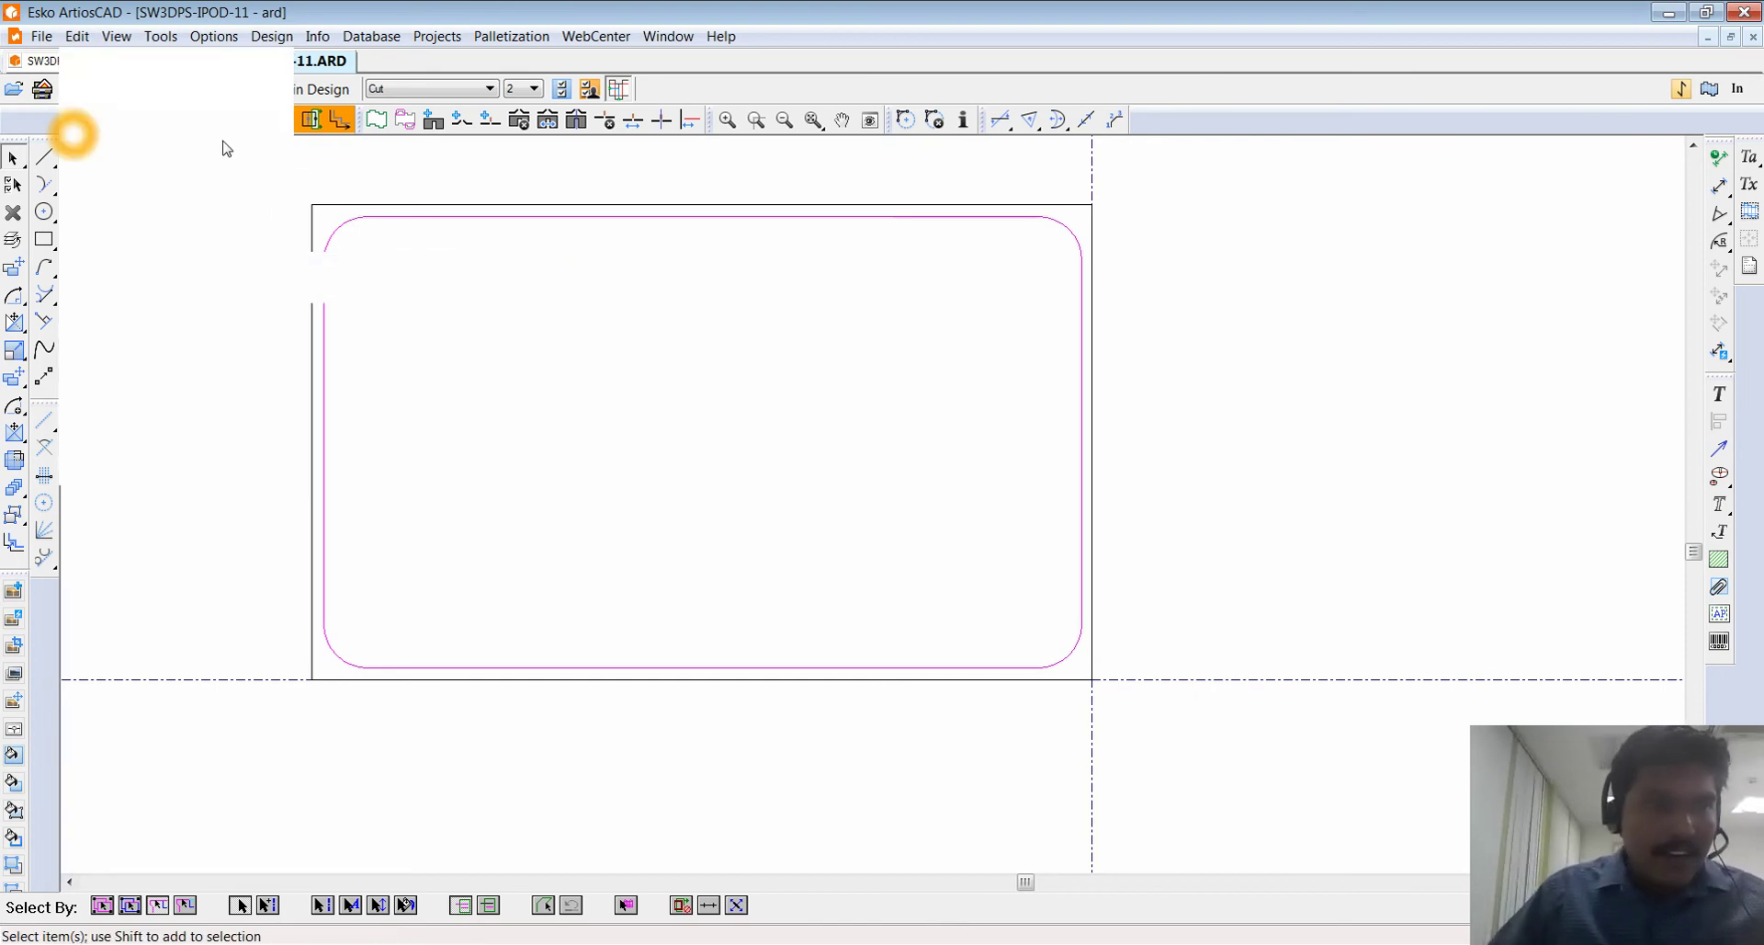
- Create a new design on OrangeUrethaneHalf foam board and paste the outline into it
{"action": "left_click", "coordinate": [42, 36]}
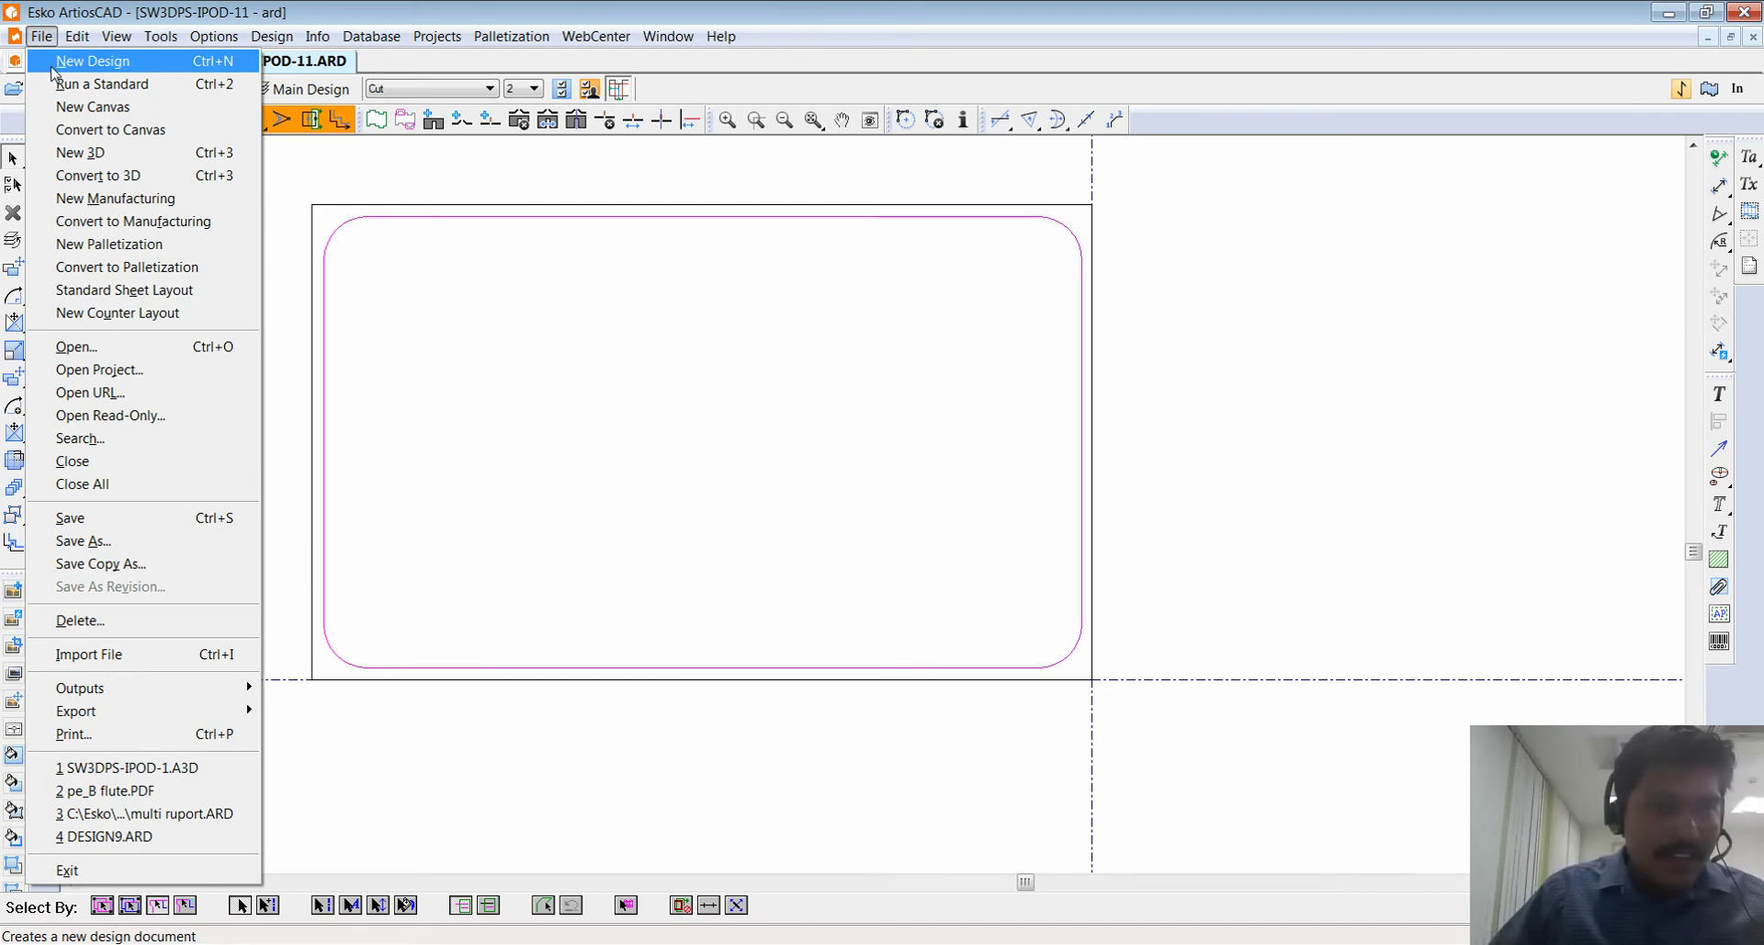
{"action": "left_click", "coordinate": [92, 61]}
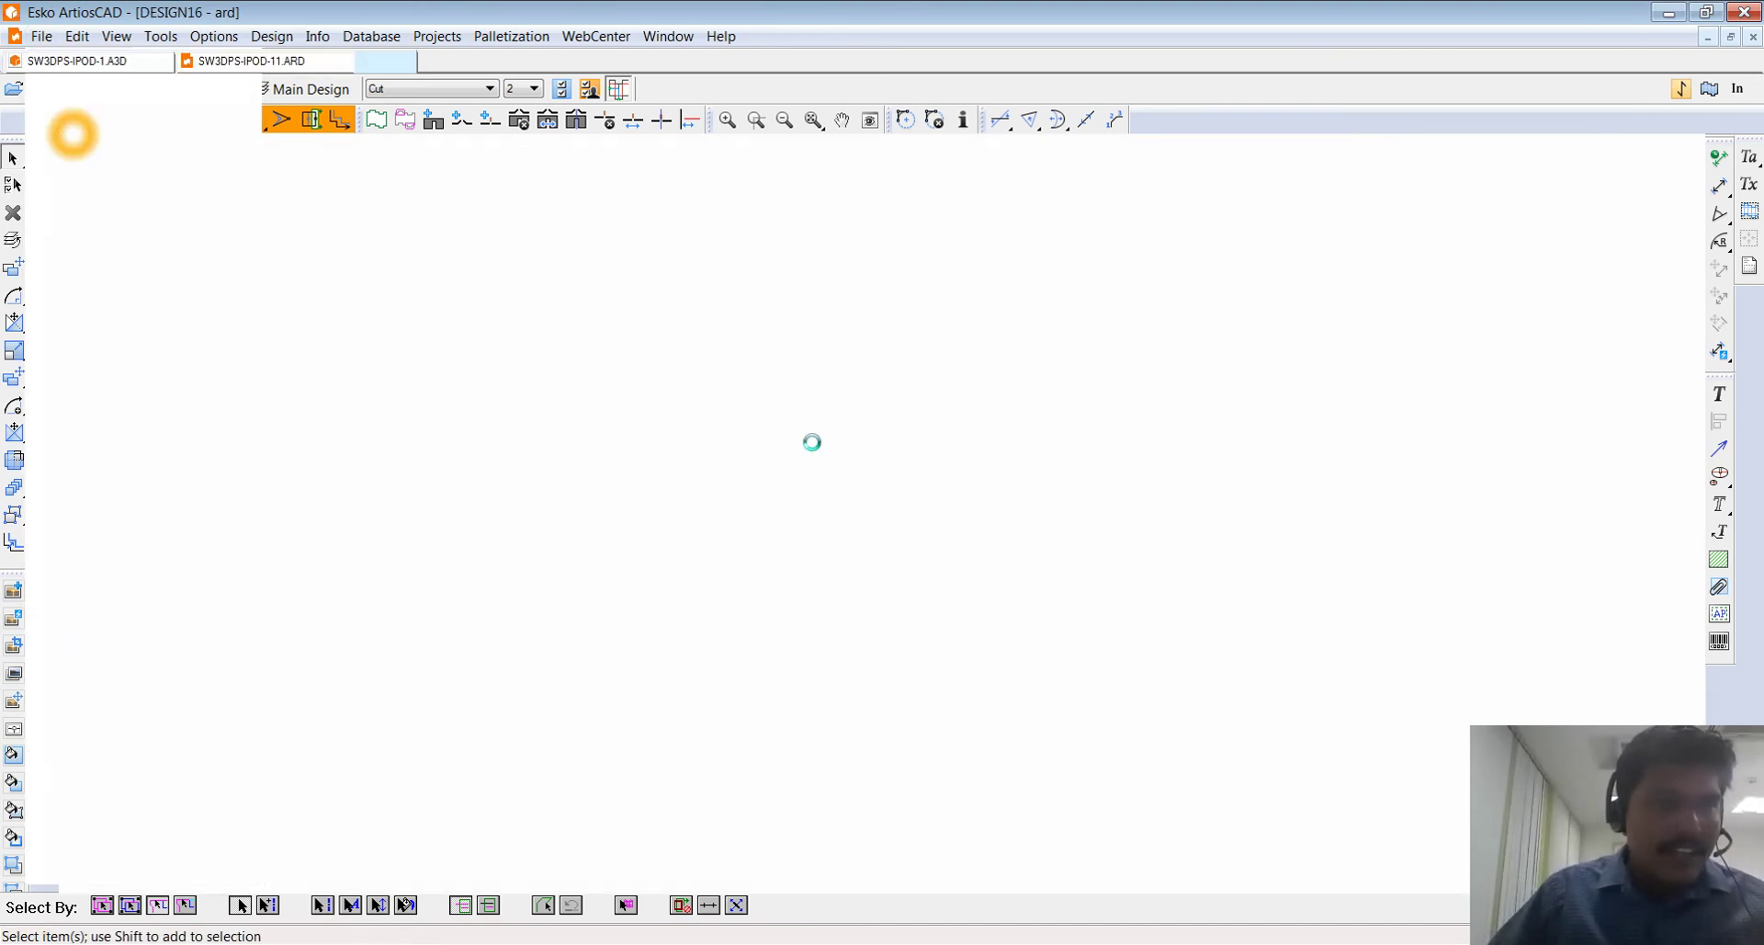
{"action": "left_click", "coordinate": [900, 373]}
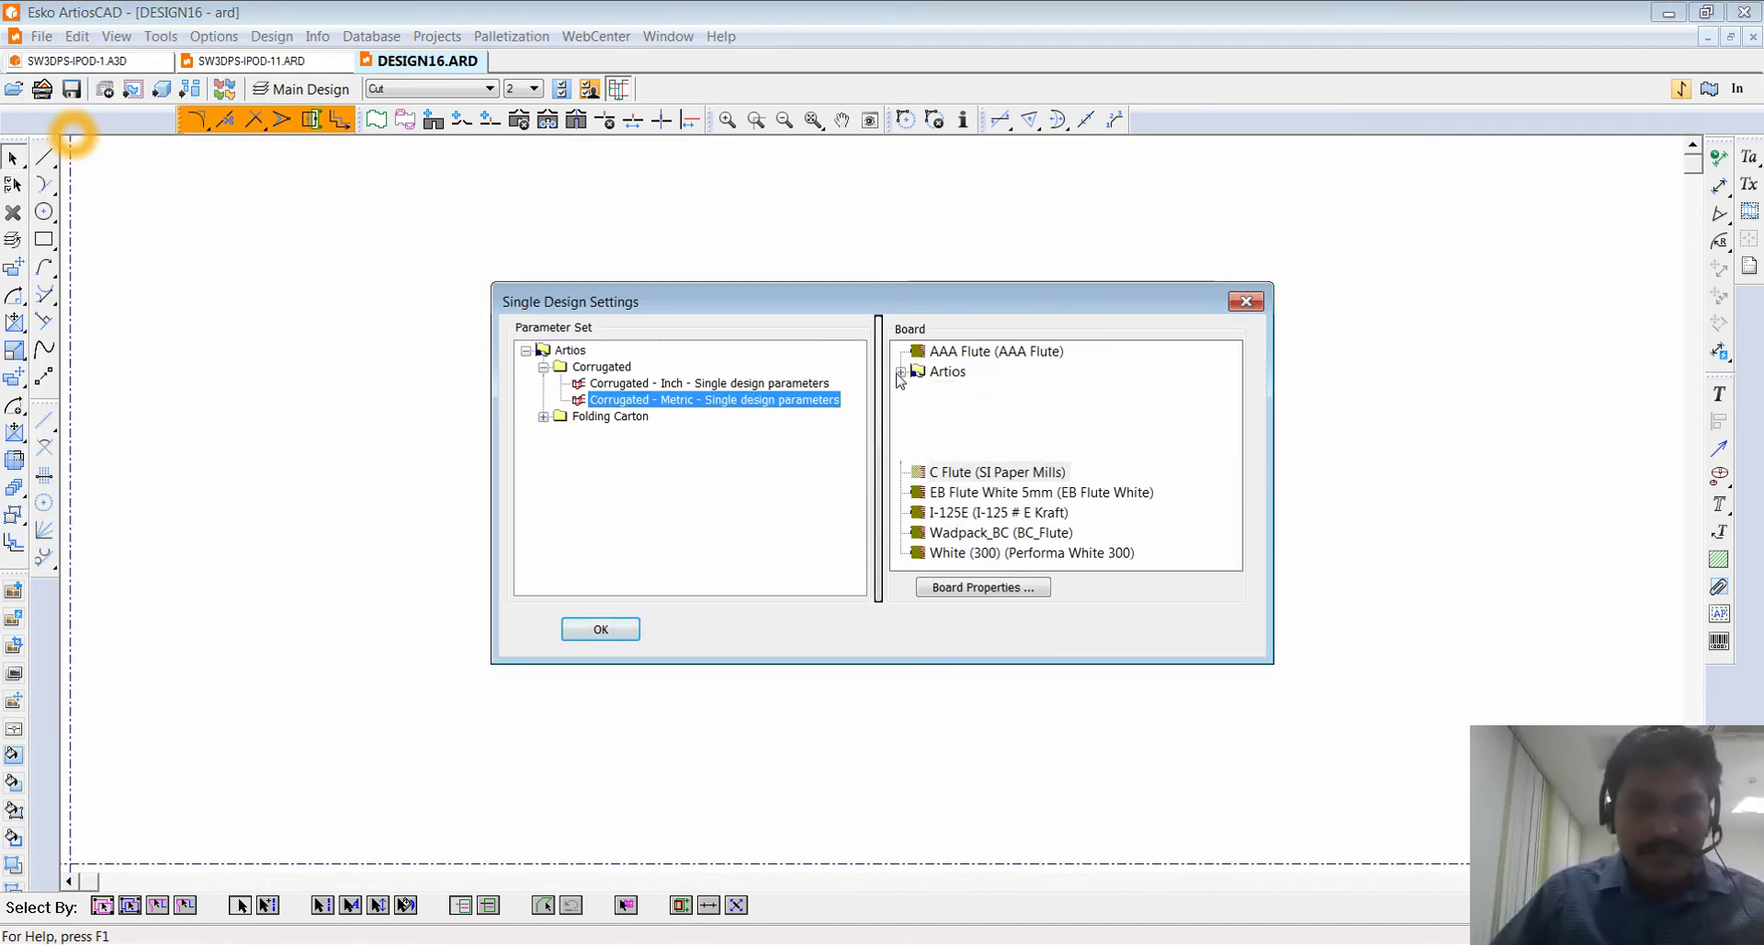
{"action": "left_click", "coordinate": [920, 453]}
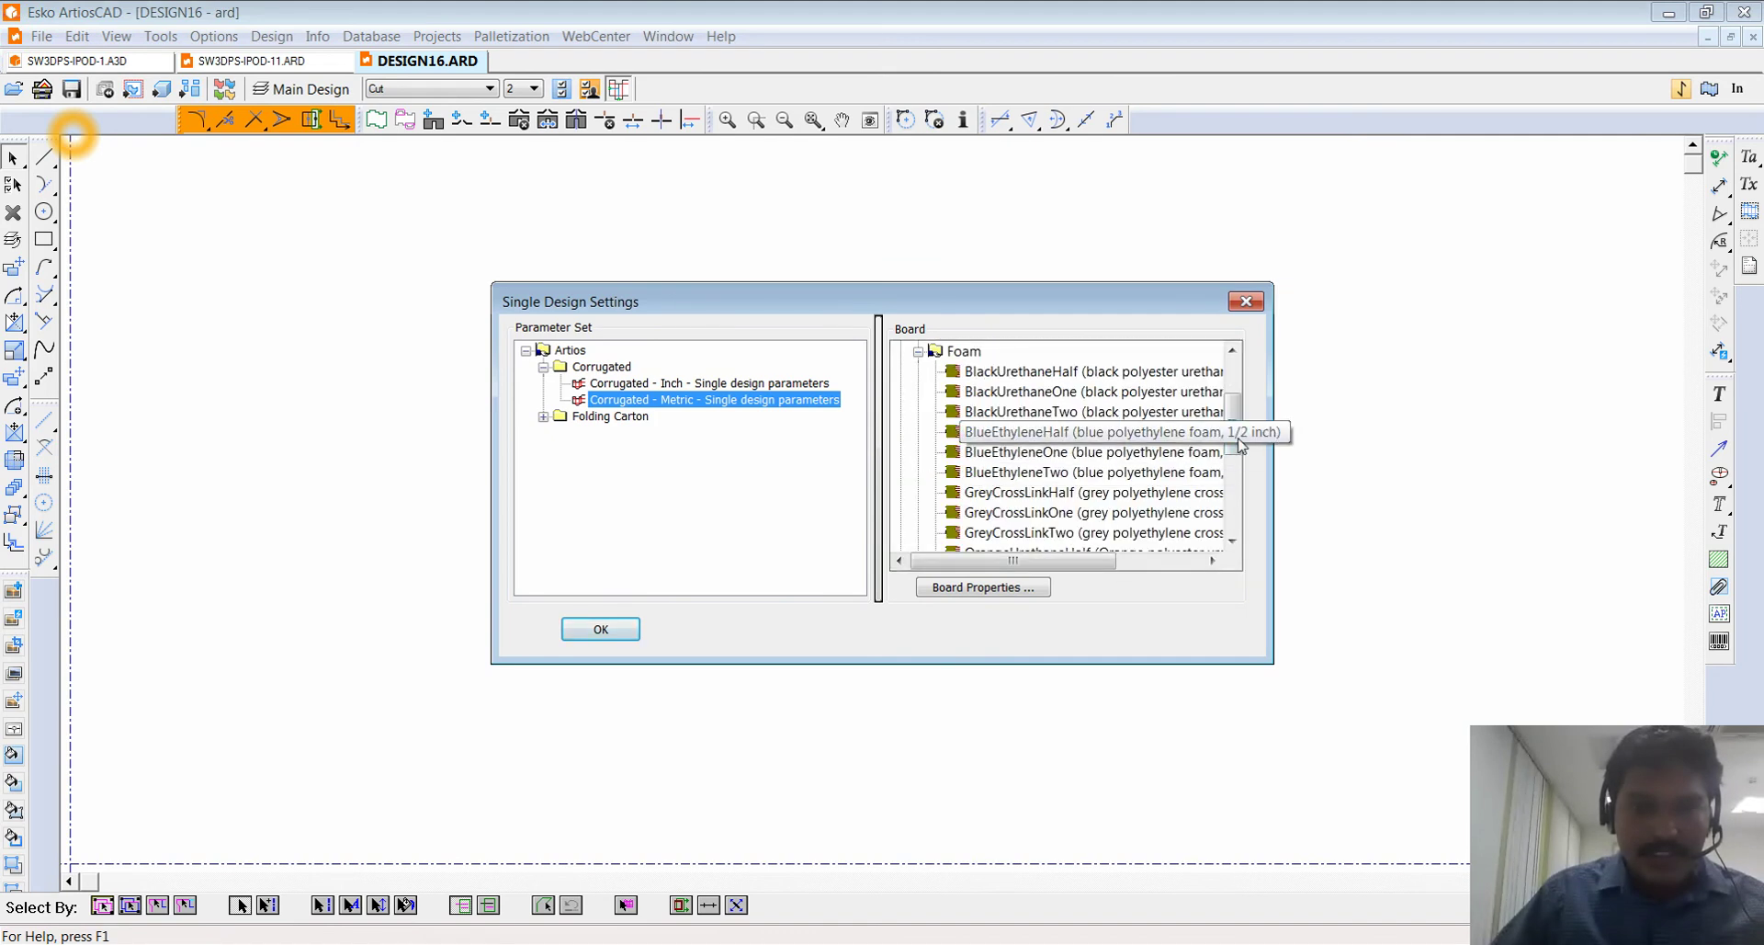
{"action": "left_click_drag", "start_coordinate": [1240, 433], "coordinate": [1234, 474]}
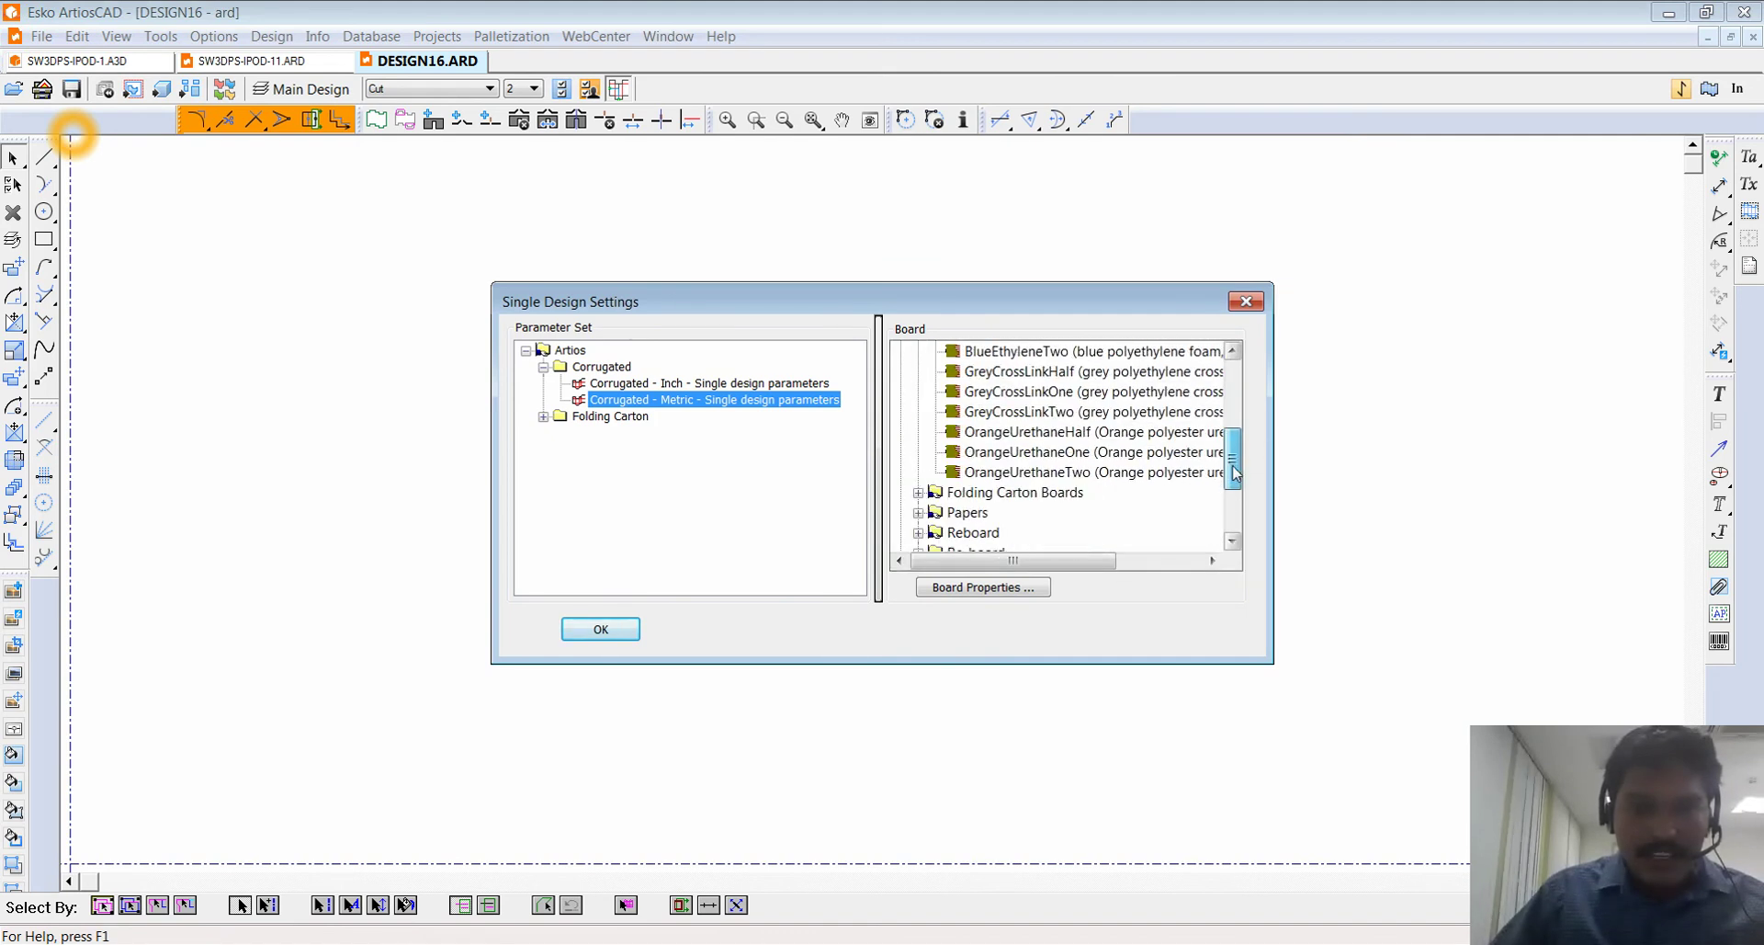
{"action": "left_click", "coordinate": [1056, 431]}
{"action": "left_click", "coordinate": [601, 629]}
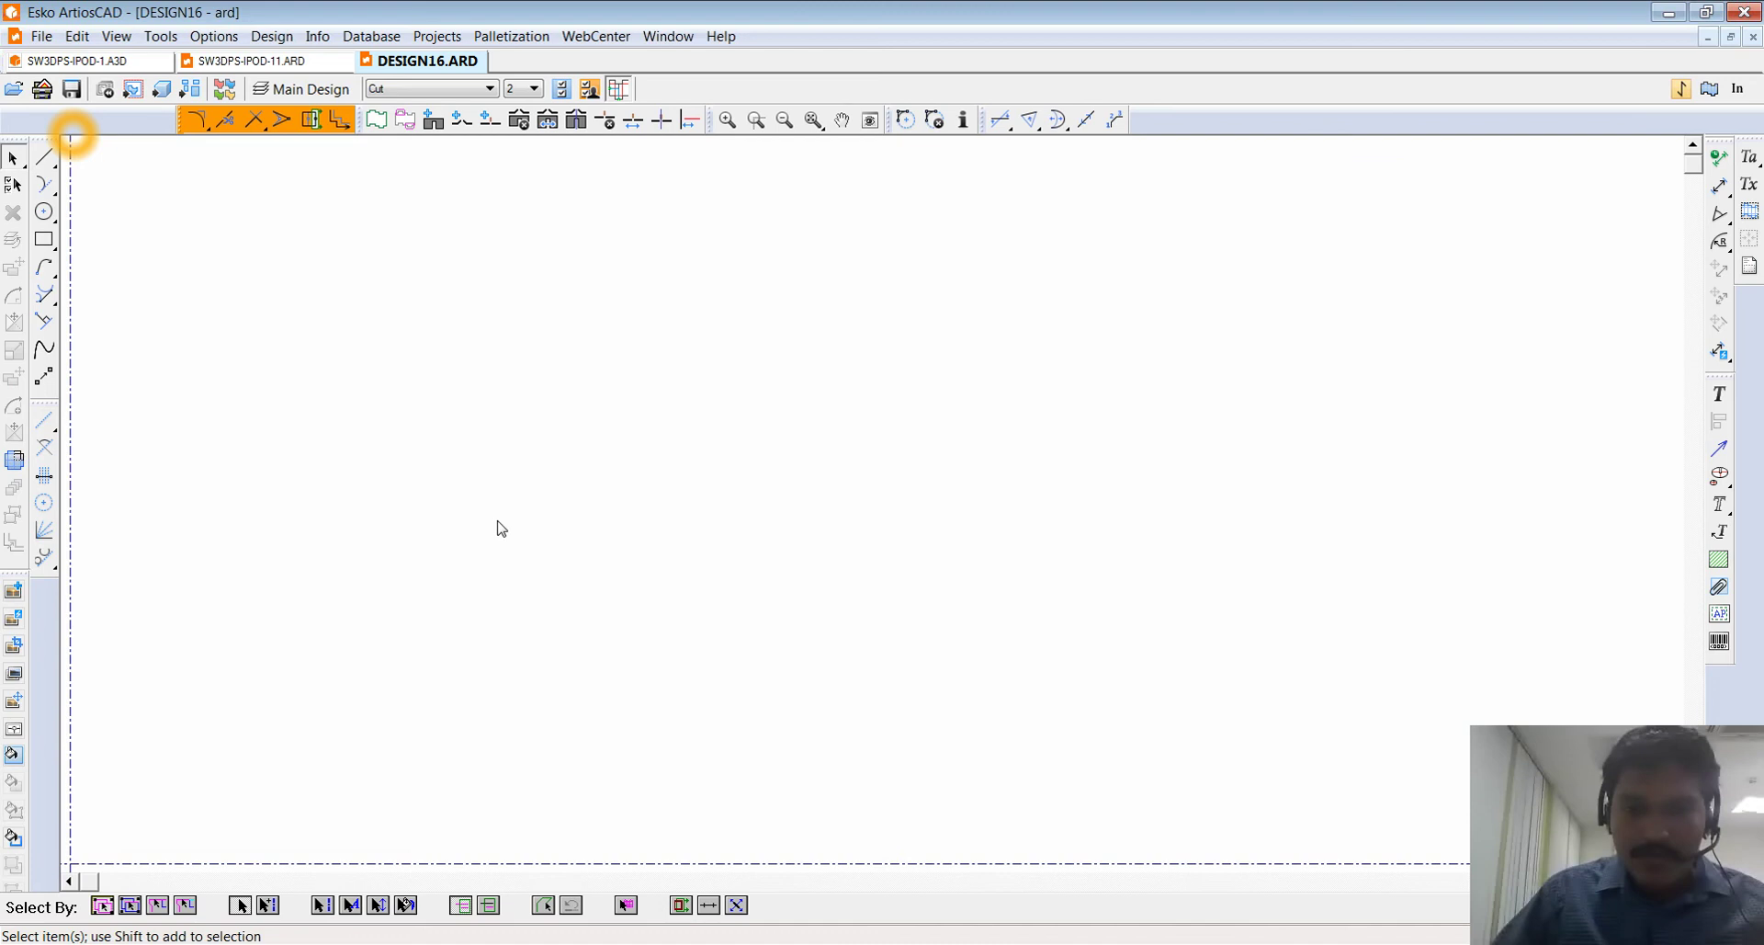
{"action": "left_click", "coordinate": [77, 36]}
{"action": "left_click", "coordinate": [152, 291]}
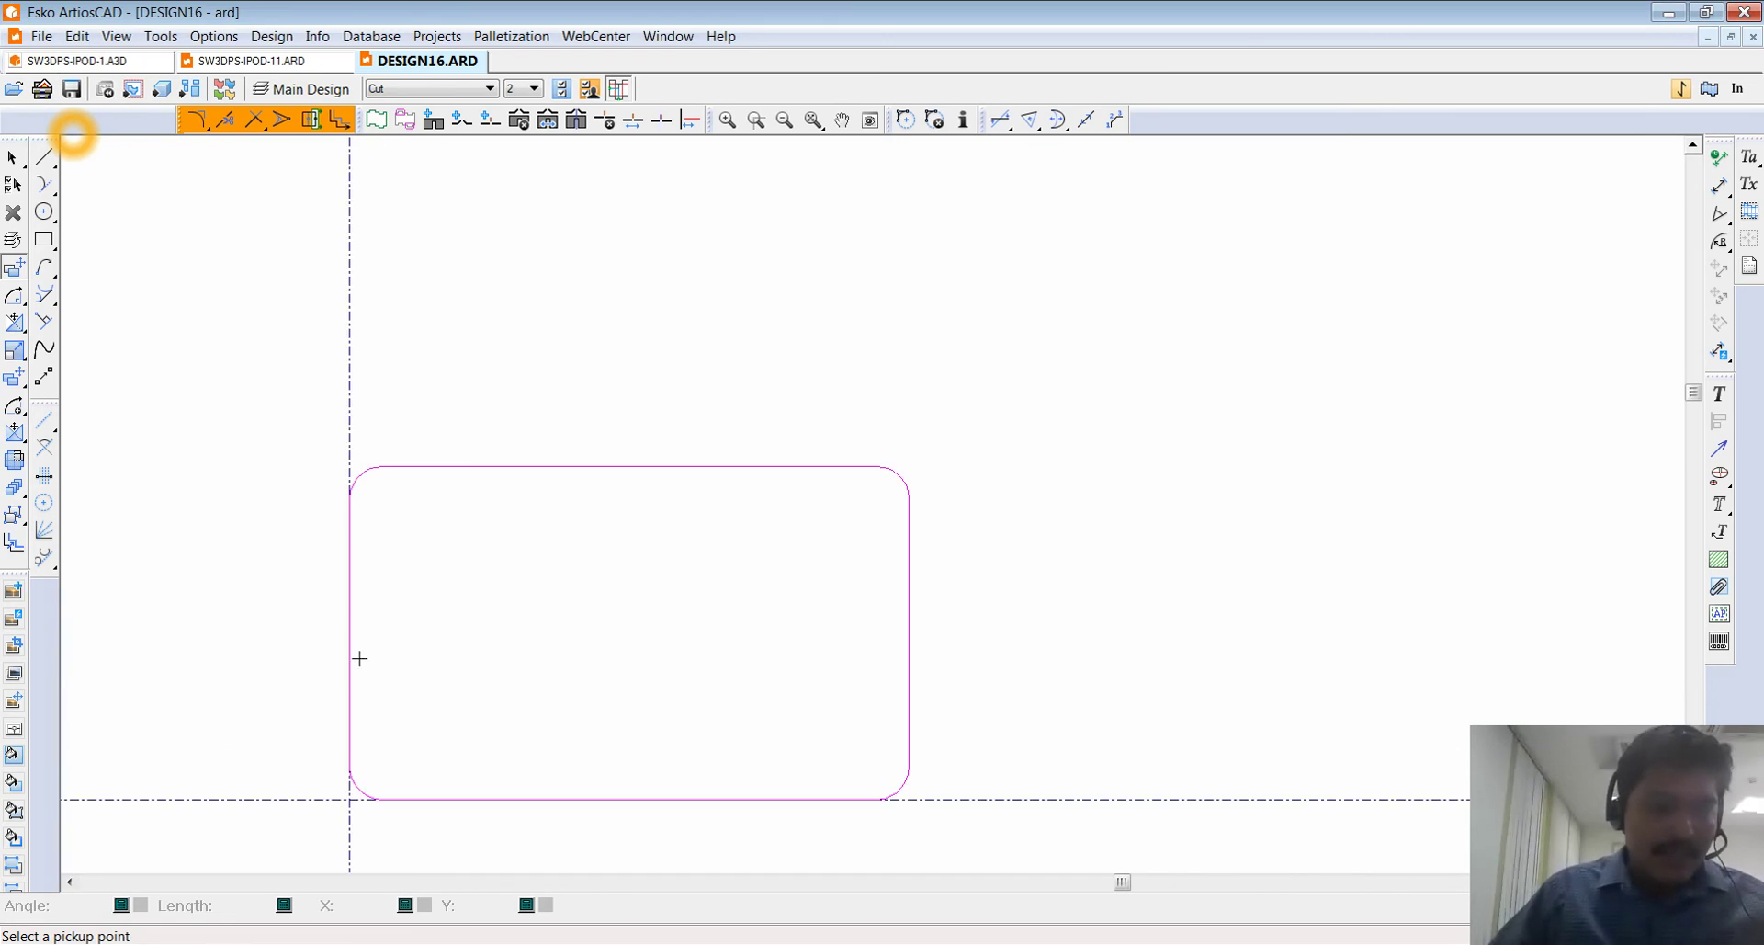
- Rotate the outline 90 degrees, scale it by 0.99, and bring up Convert to 3D
{"action": "left_click", "coordinate": [14, 296]}
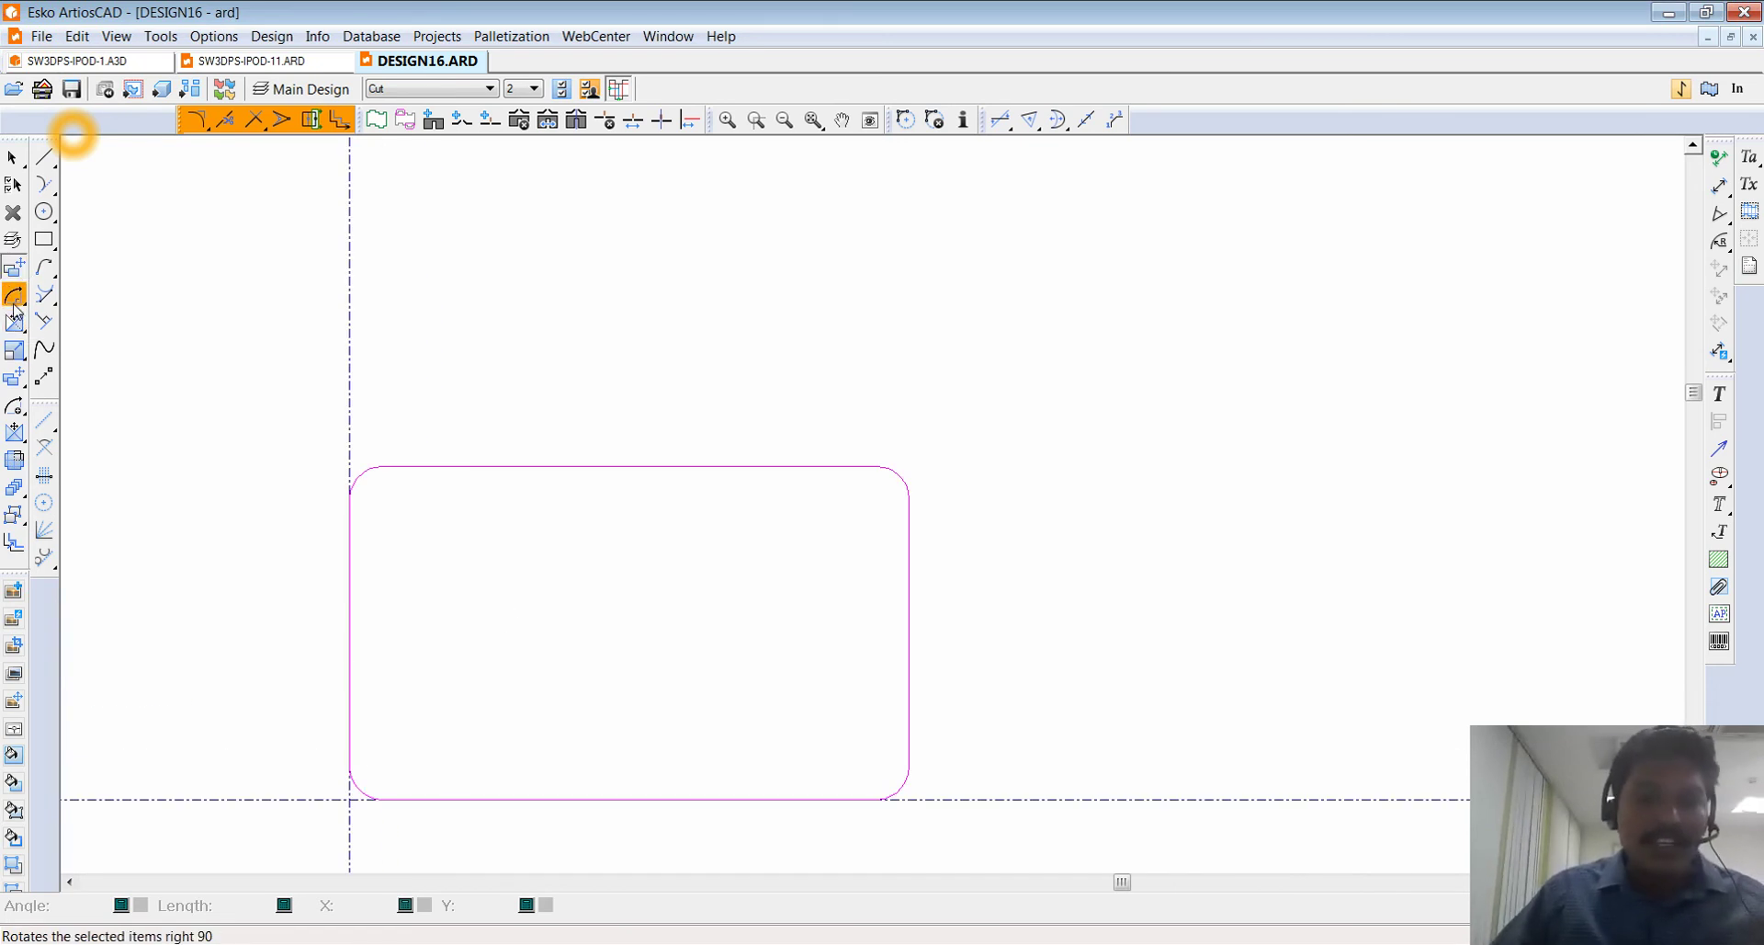
{"action": "left_click", "coordinate": [14, 350]}
{"action": "left_click", "coordinate": [350, 799]}
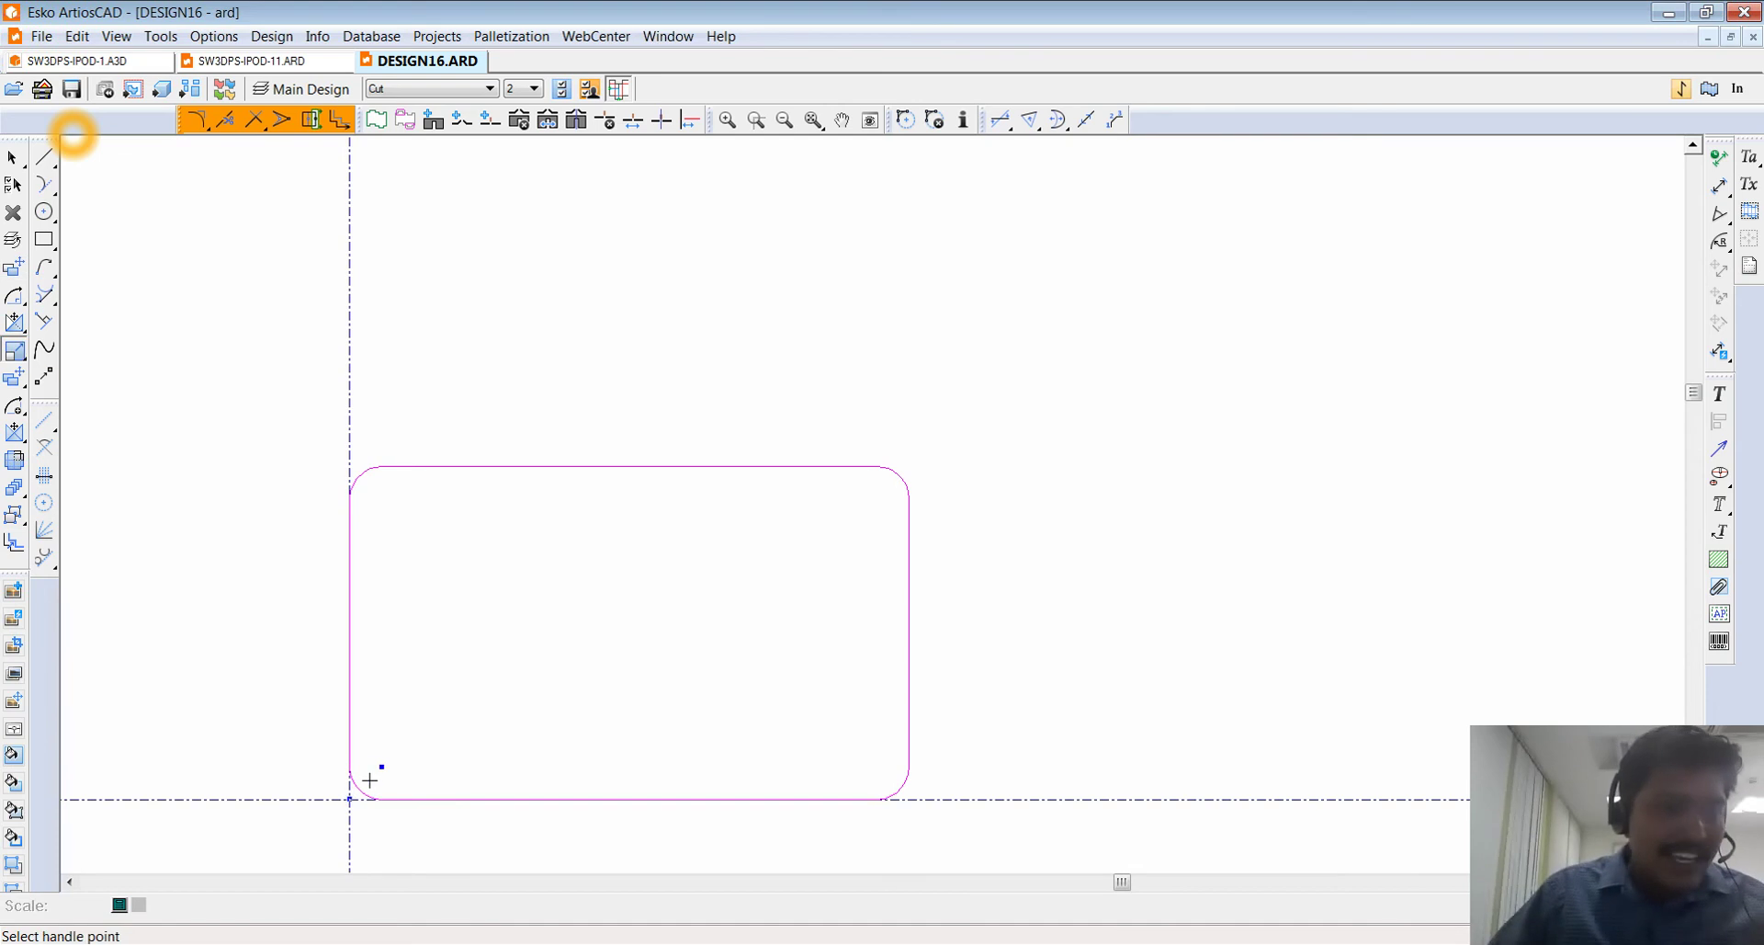
{"action": "left_click", "coordinate": [900, 475]}
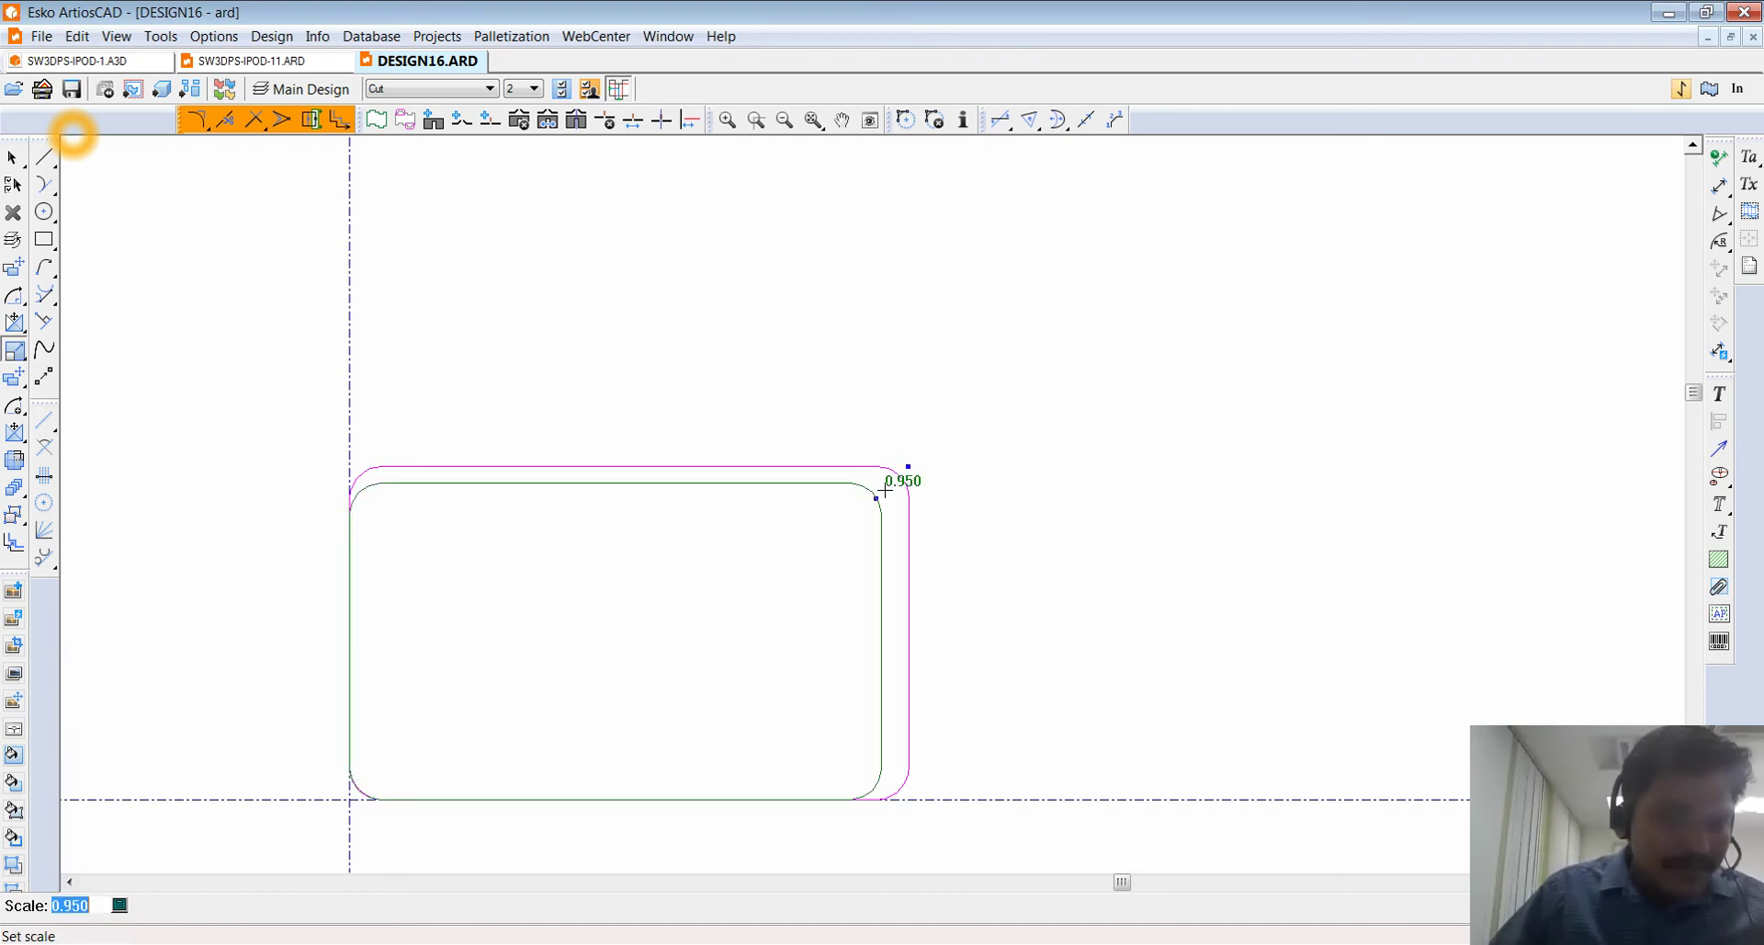
{"action": "type", "text": "0.99"}
{"action": "key", "text": "Return"}
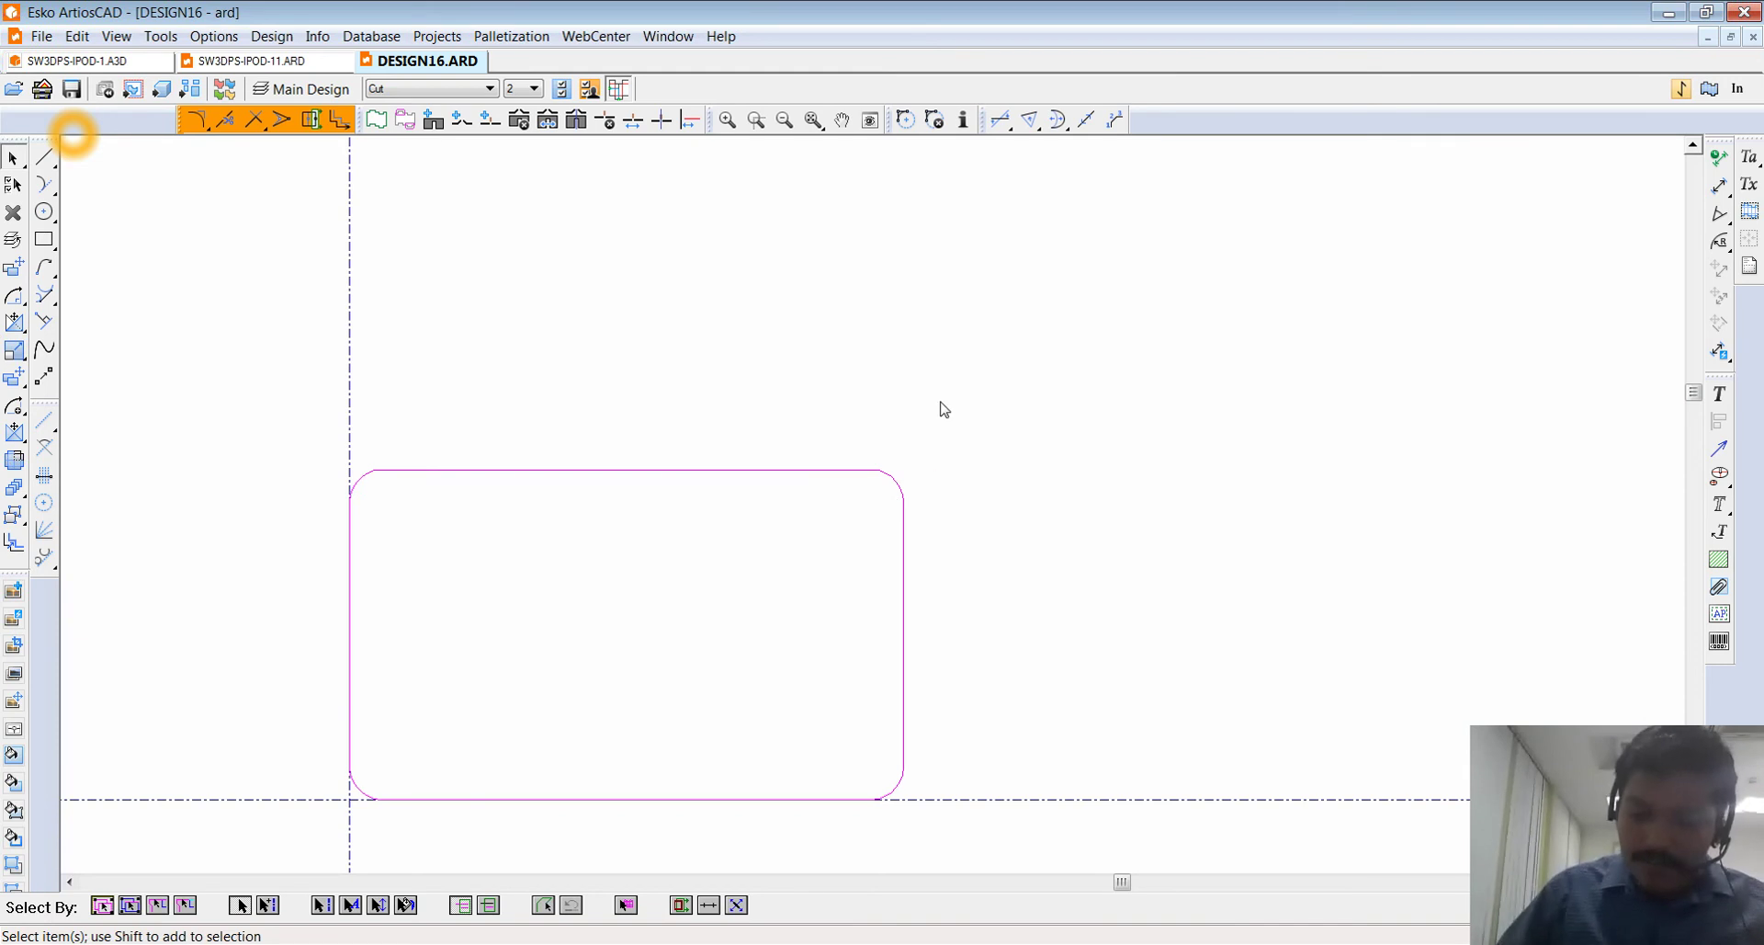
{"action": "left_click", "coordinate": [162, 88]}
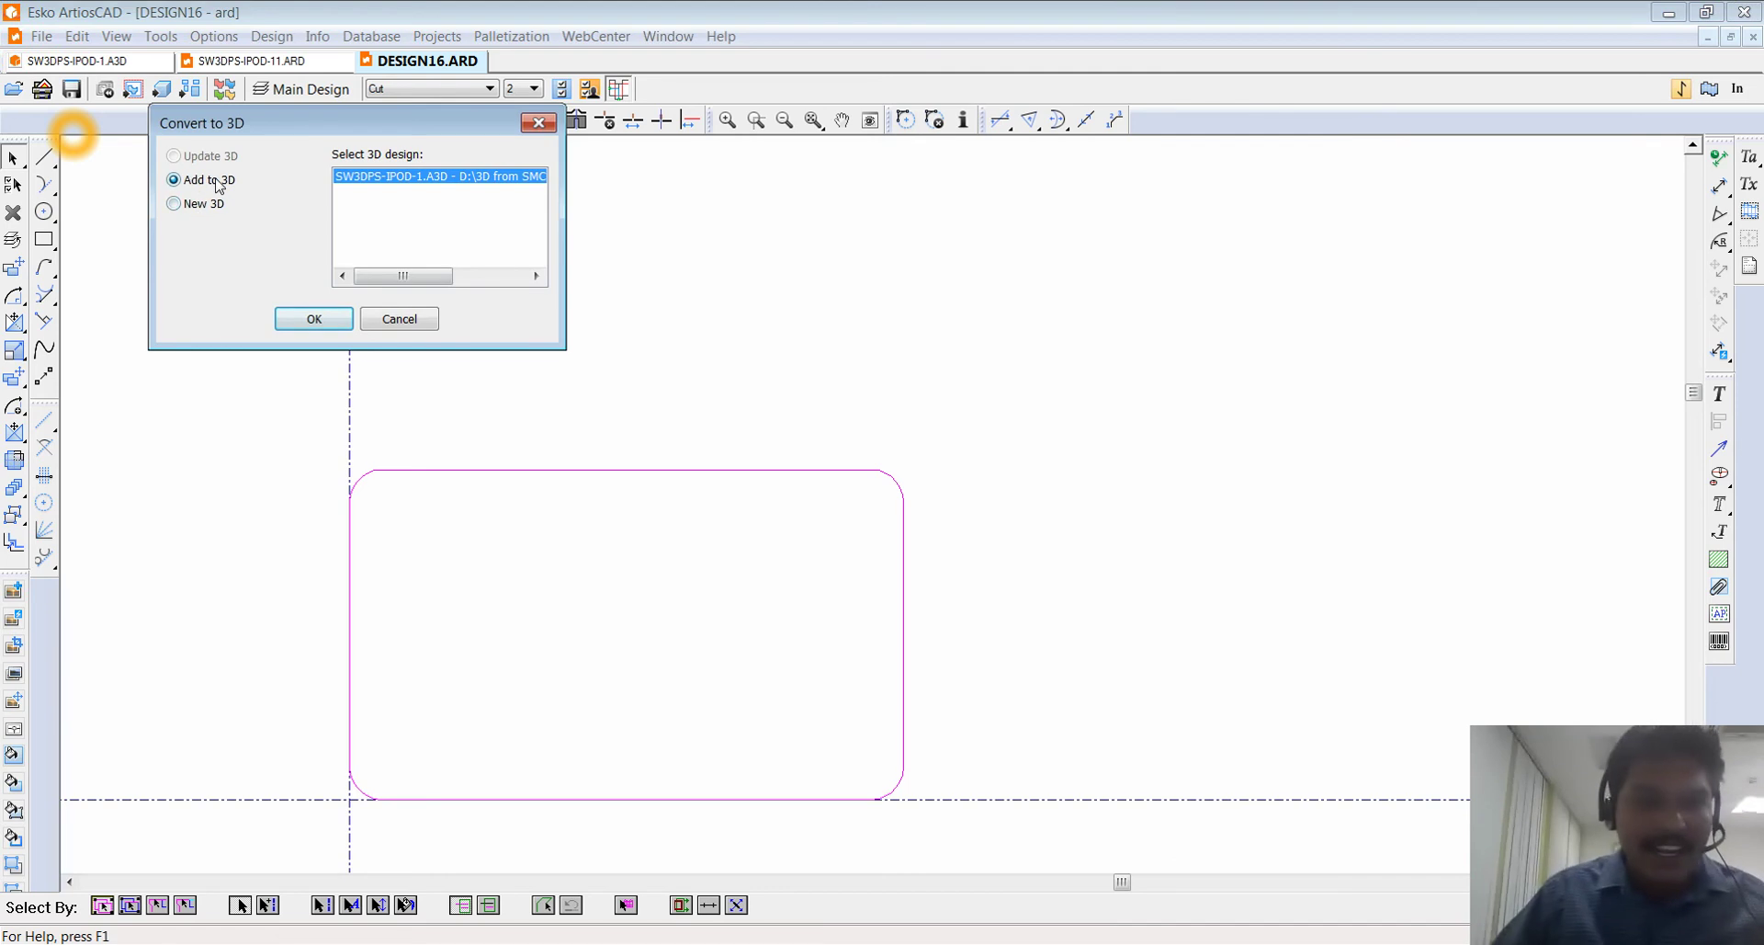
- Add the outline to the SW3DPS-IPOD-1.A3D model as a foam slab and select it
{"action": "left_click", "coordinate": [313, 318]}
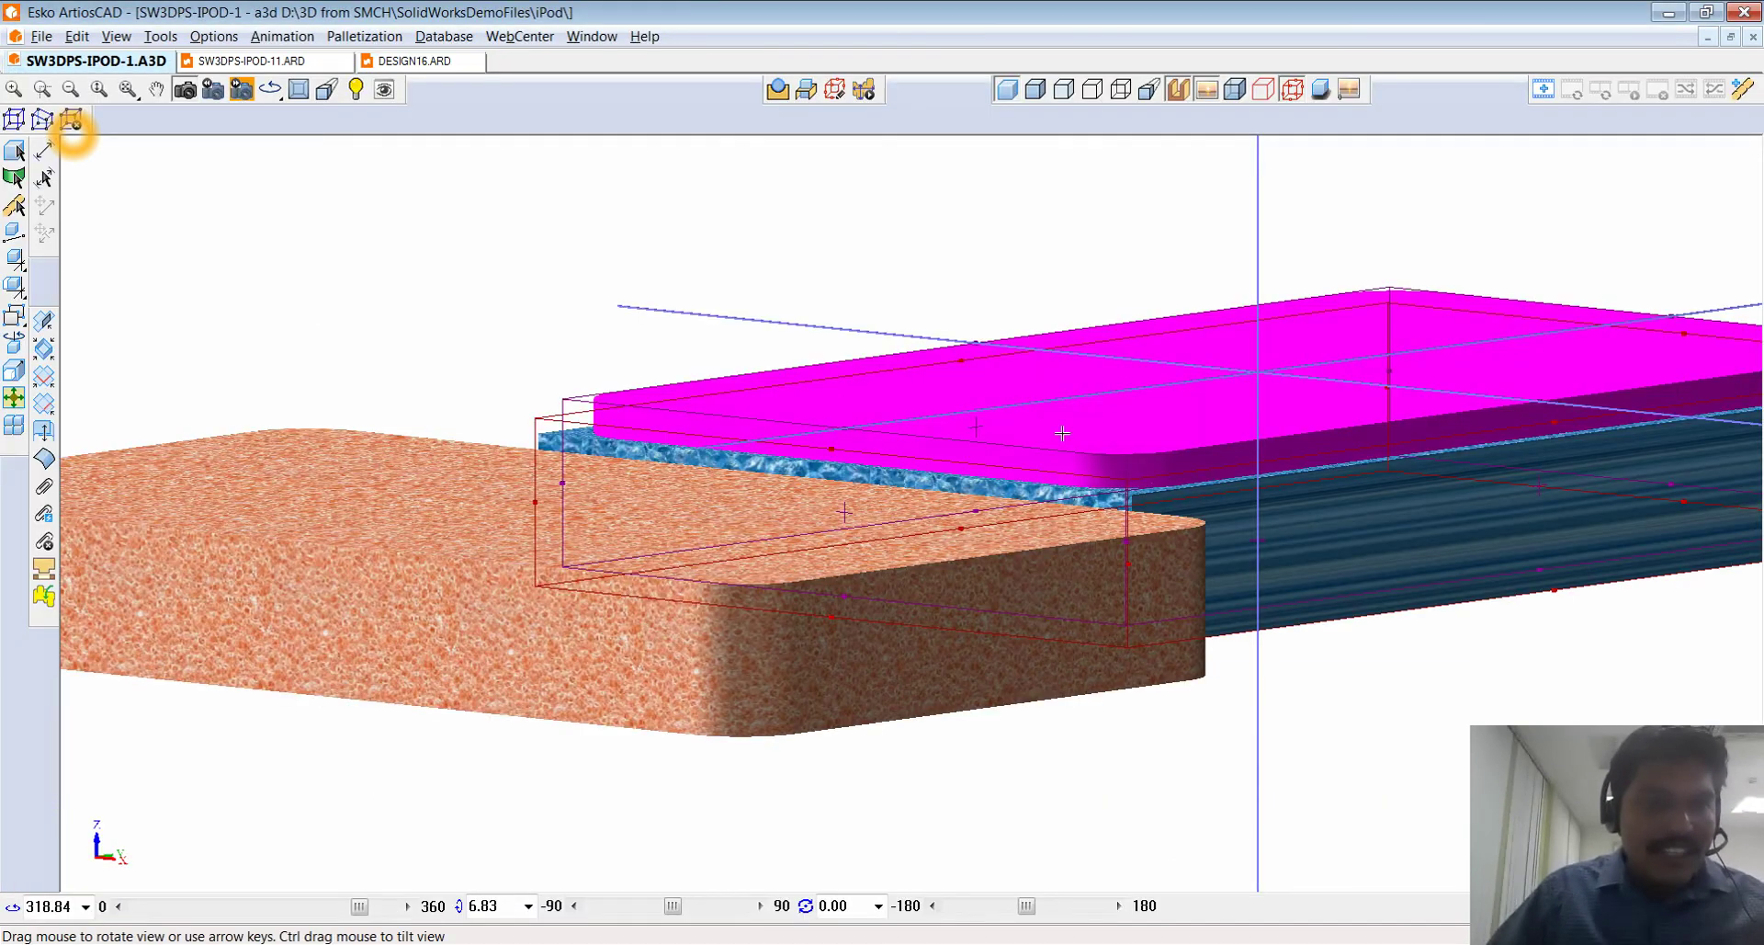
{"action": "scroll", "coordinate": [944, 494], "scroll_direction": "down", "scroll_amount": 2}
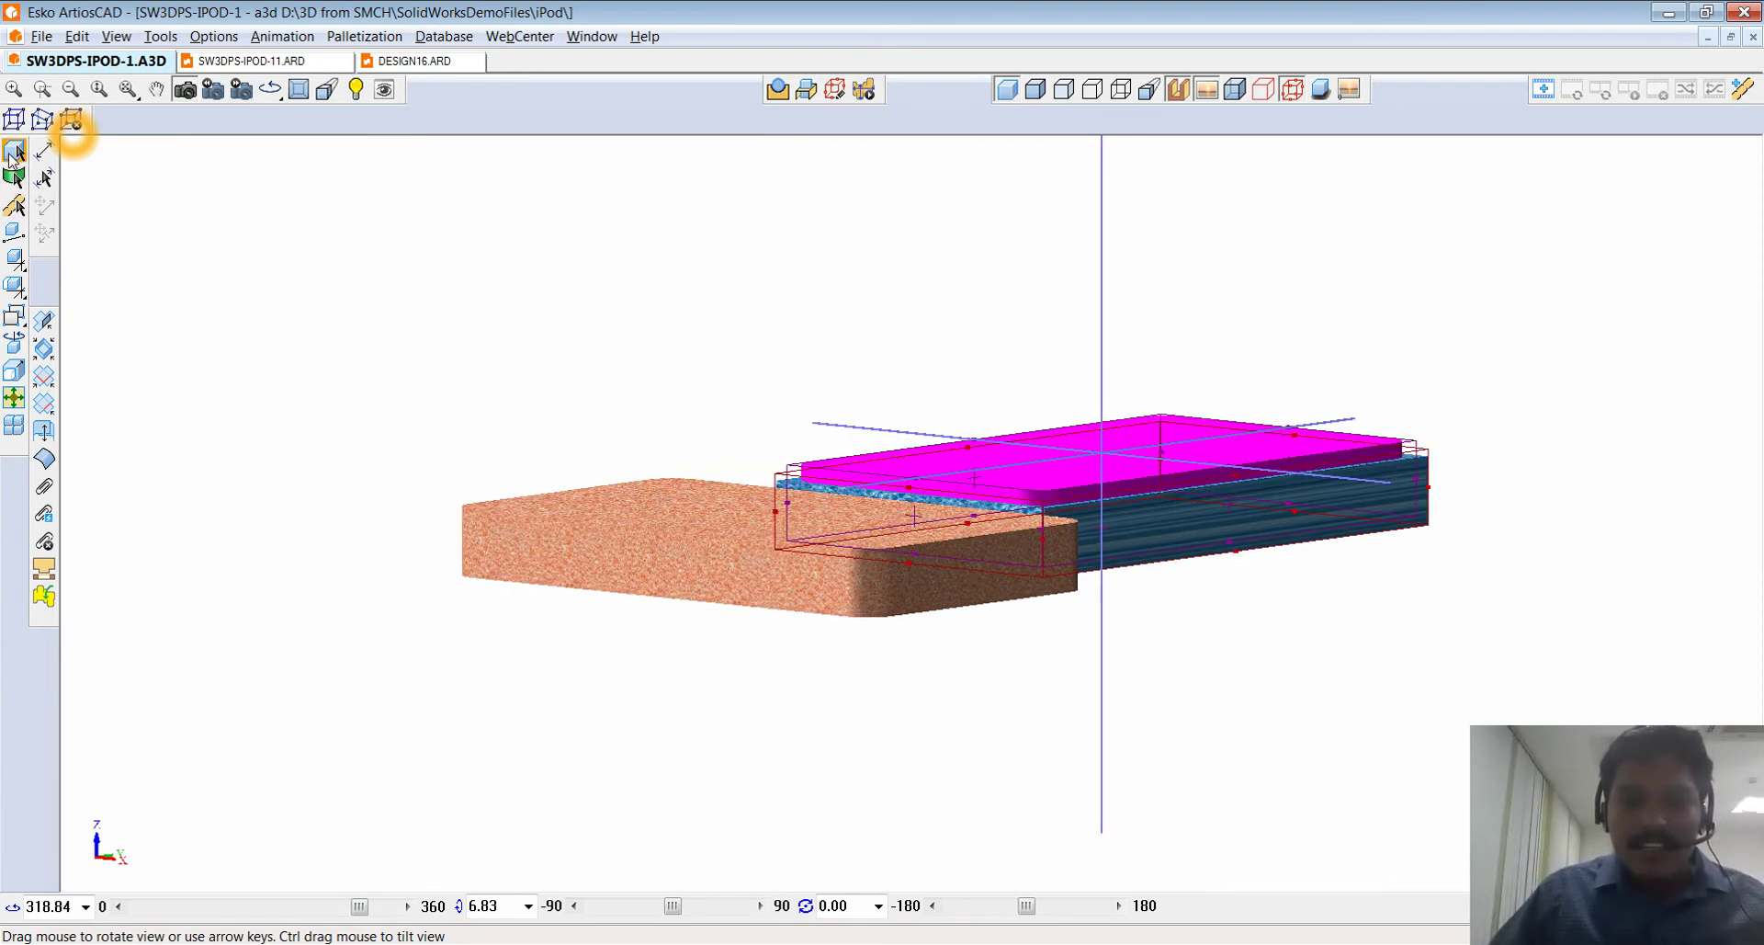
{"action": "left_click", "coordinate": [15, 150]}
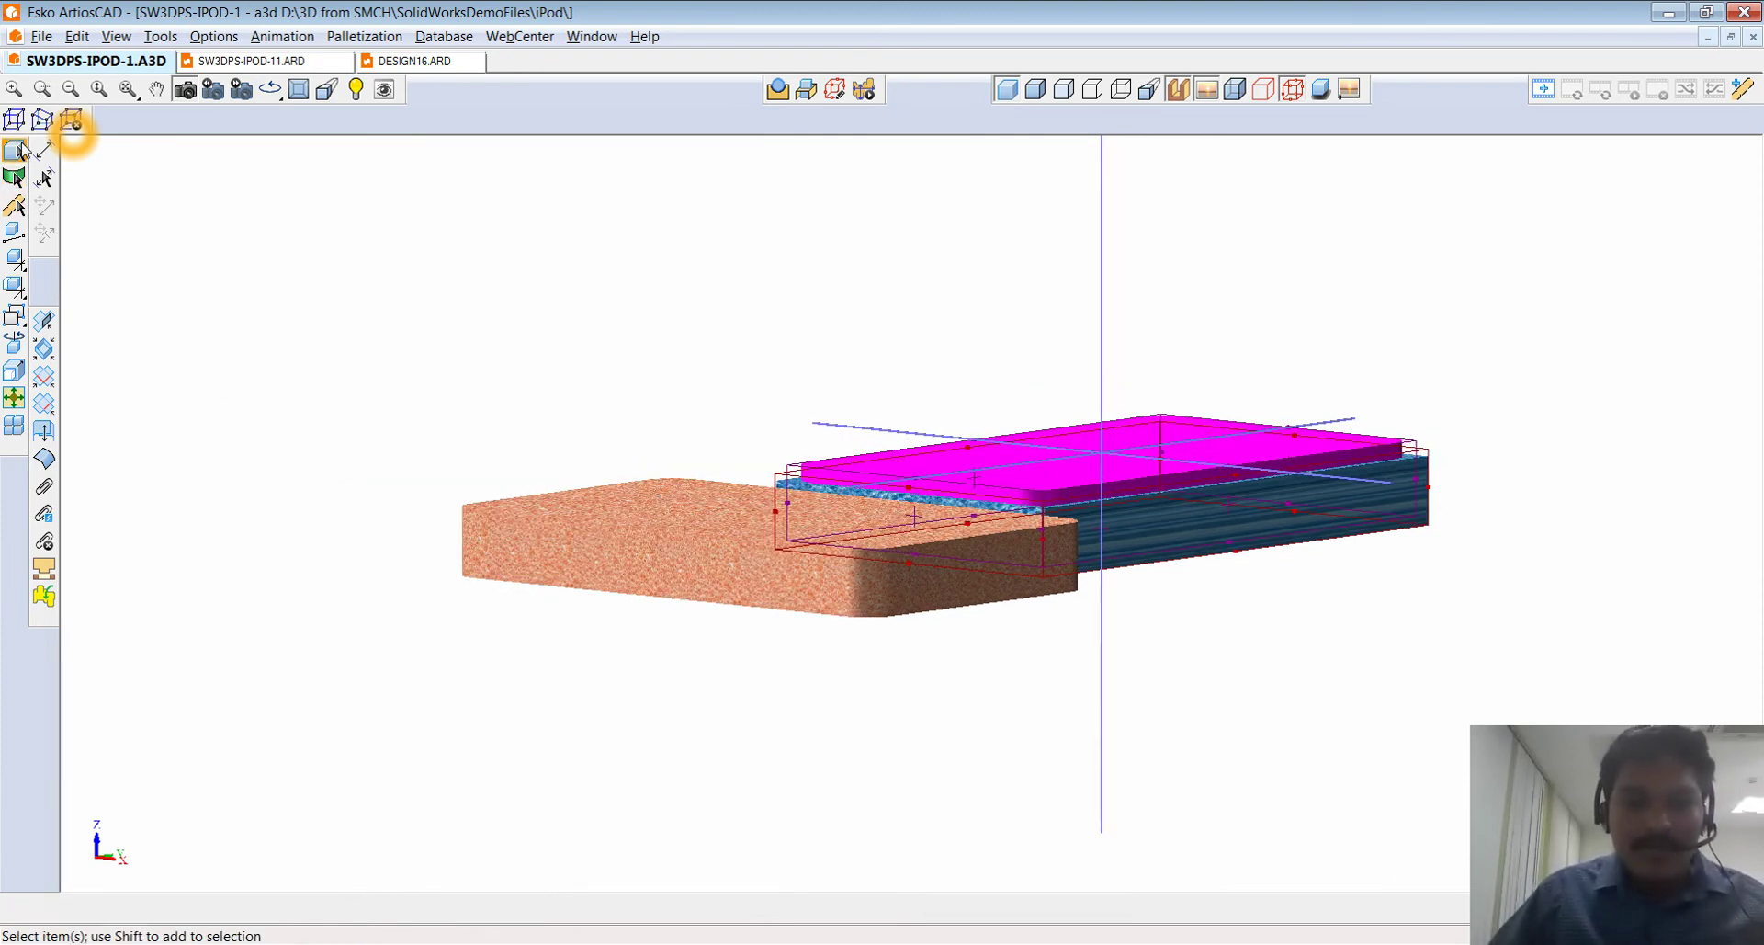
{"action": "left_click", "coordinate": [653, 570]}
- Reduce the foam slab's Board Information caliper from 1/2 to 1/16 inch
{"action": "right_click", "coordinate": [693, 549]}
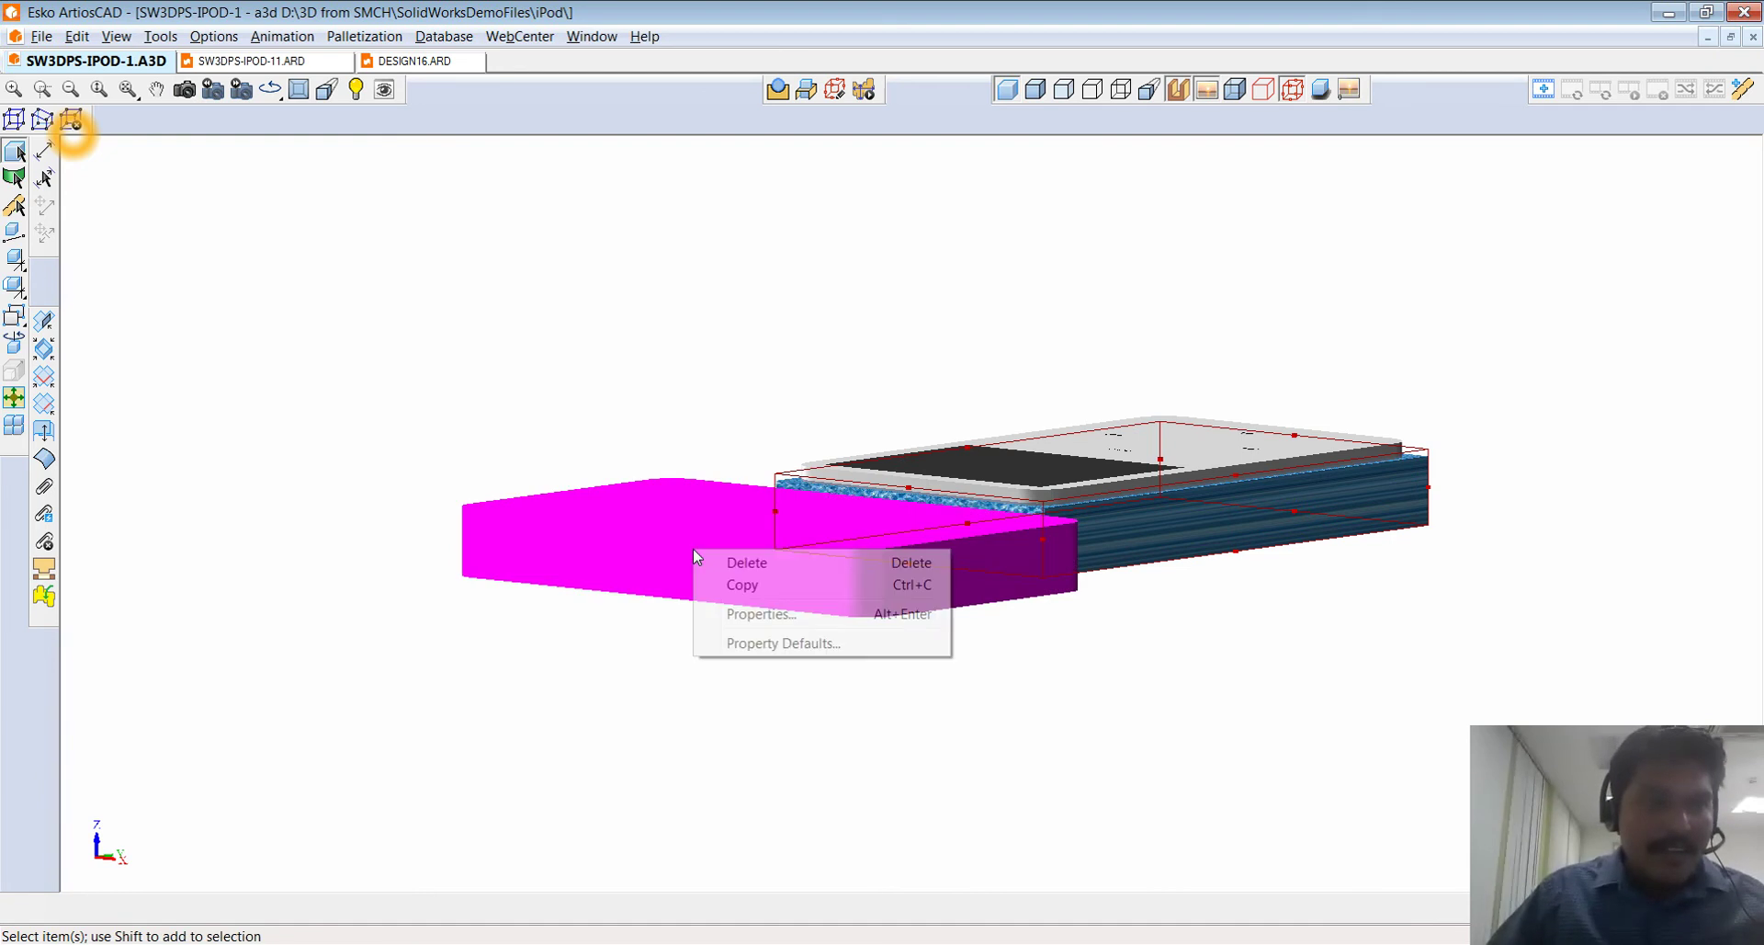
{"action": "left_click", "coordinate": [730, 613]}
{"action": "left_click", "coordinate": [802, 239]}
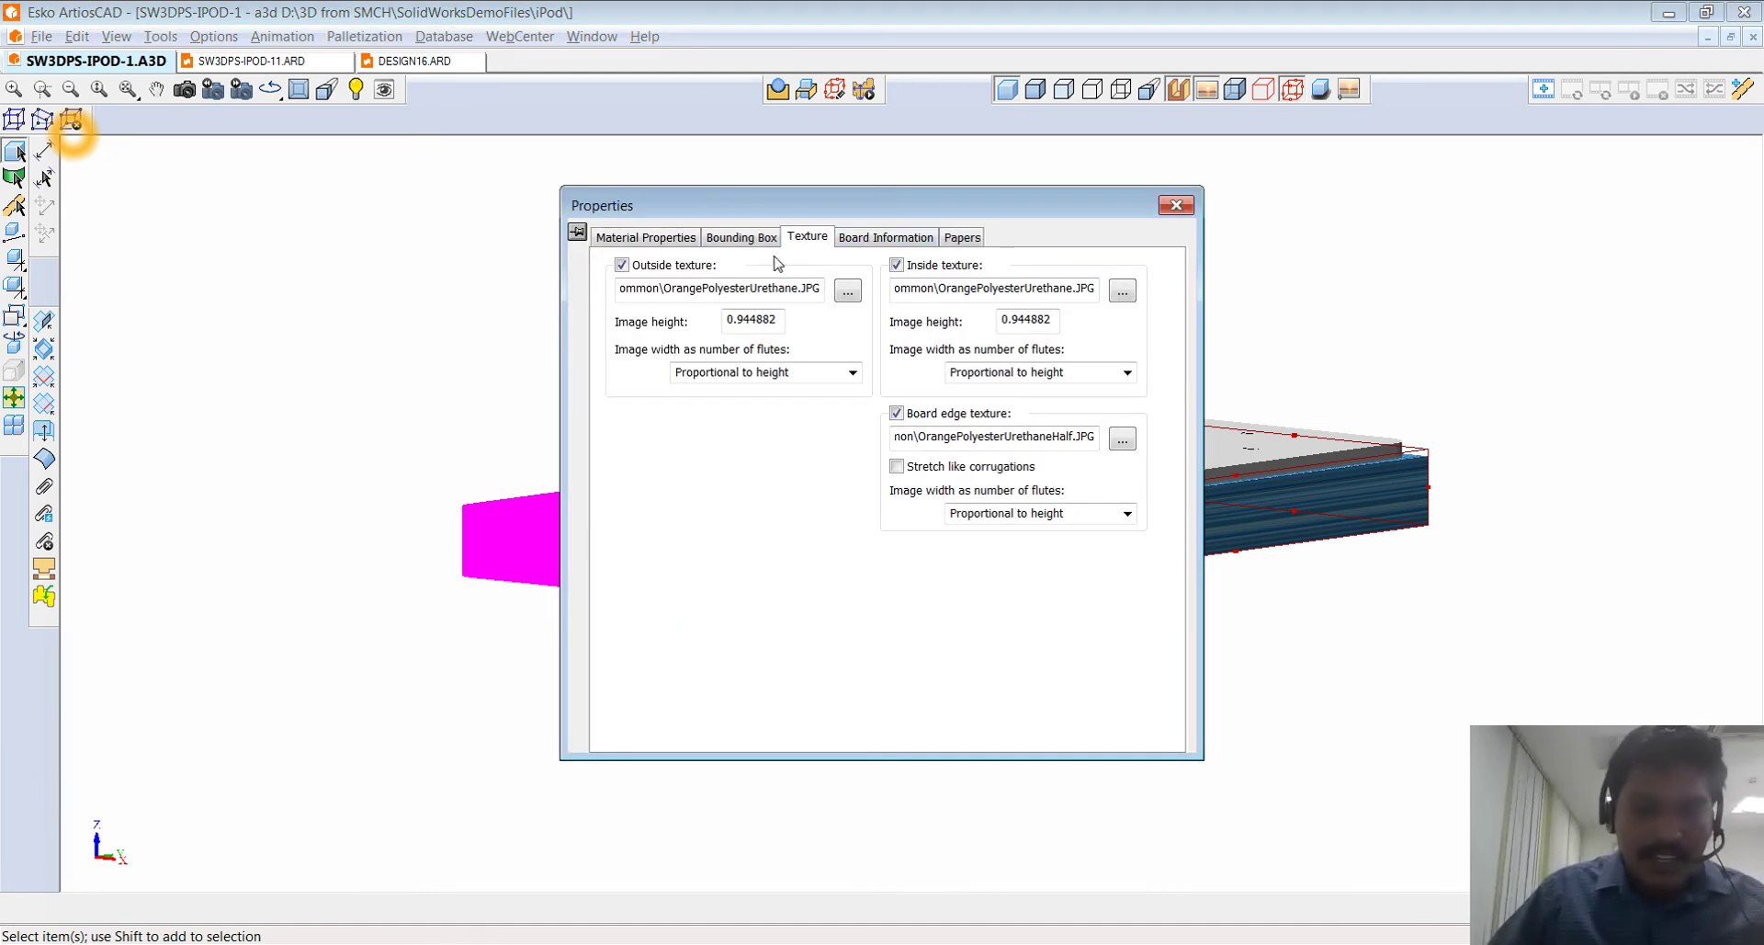
{"action": "left_click", "coordinate": [873, 239]}
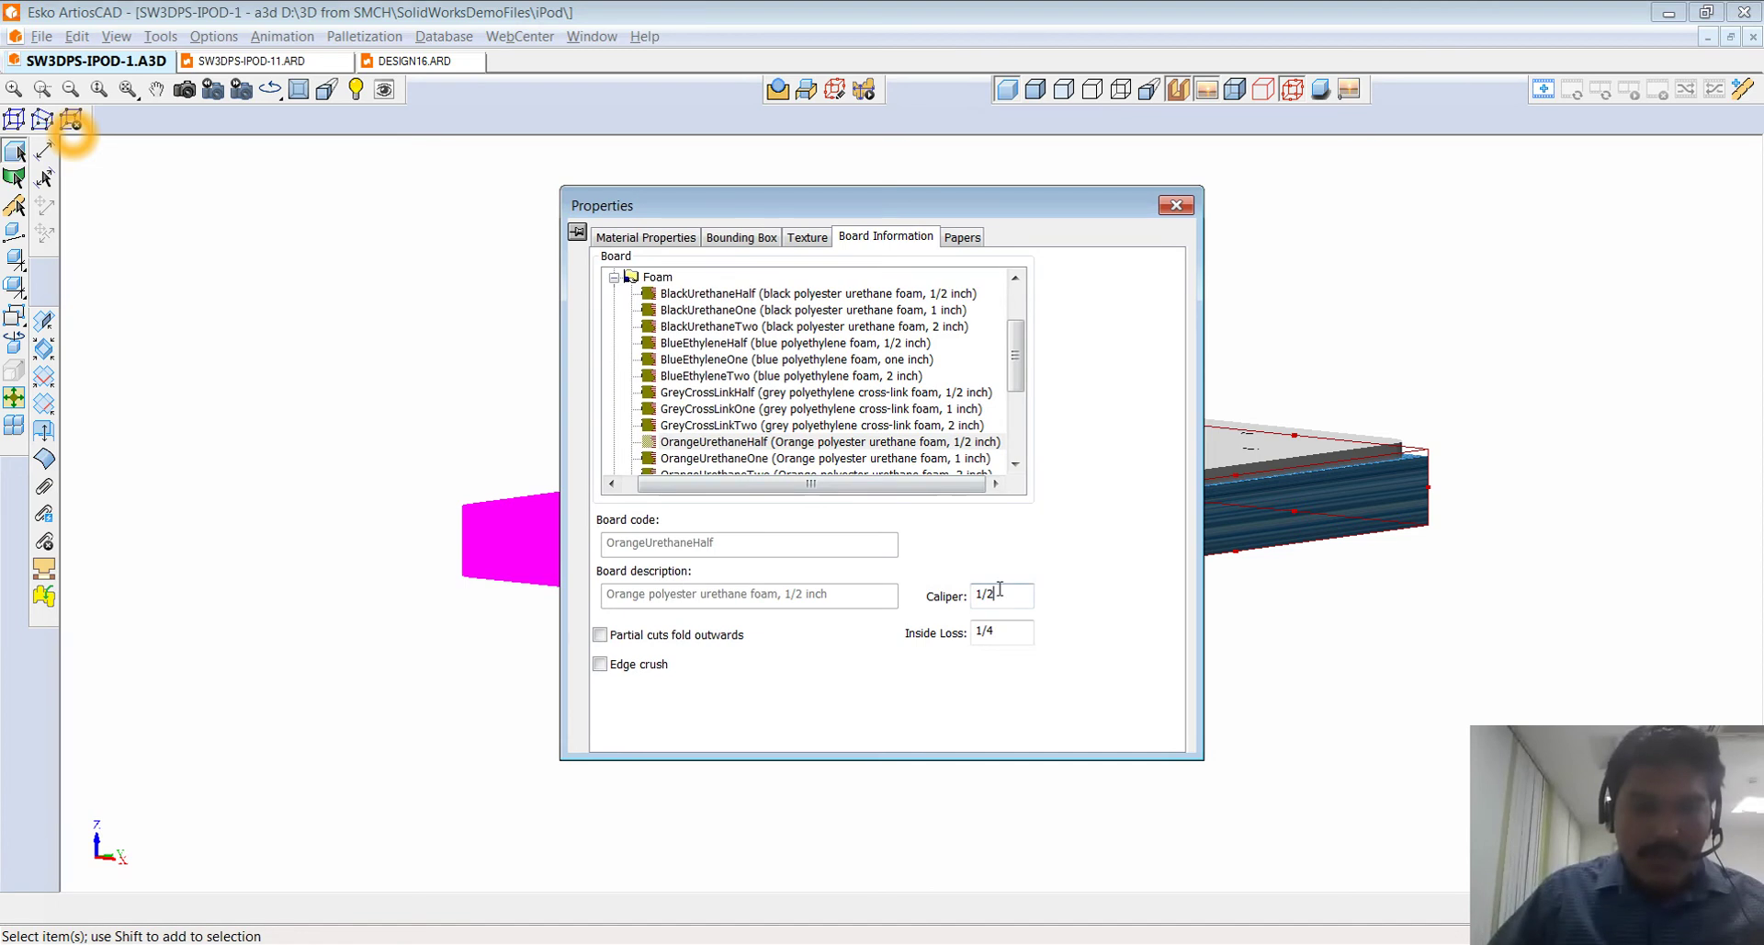
{"action": "double_click", "coordinate": [1000, 592]}
{"action": "type", "text": "16"}
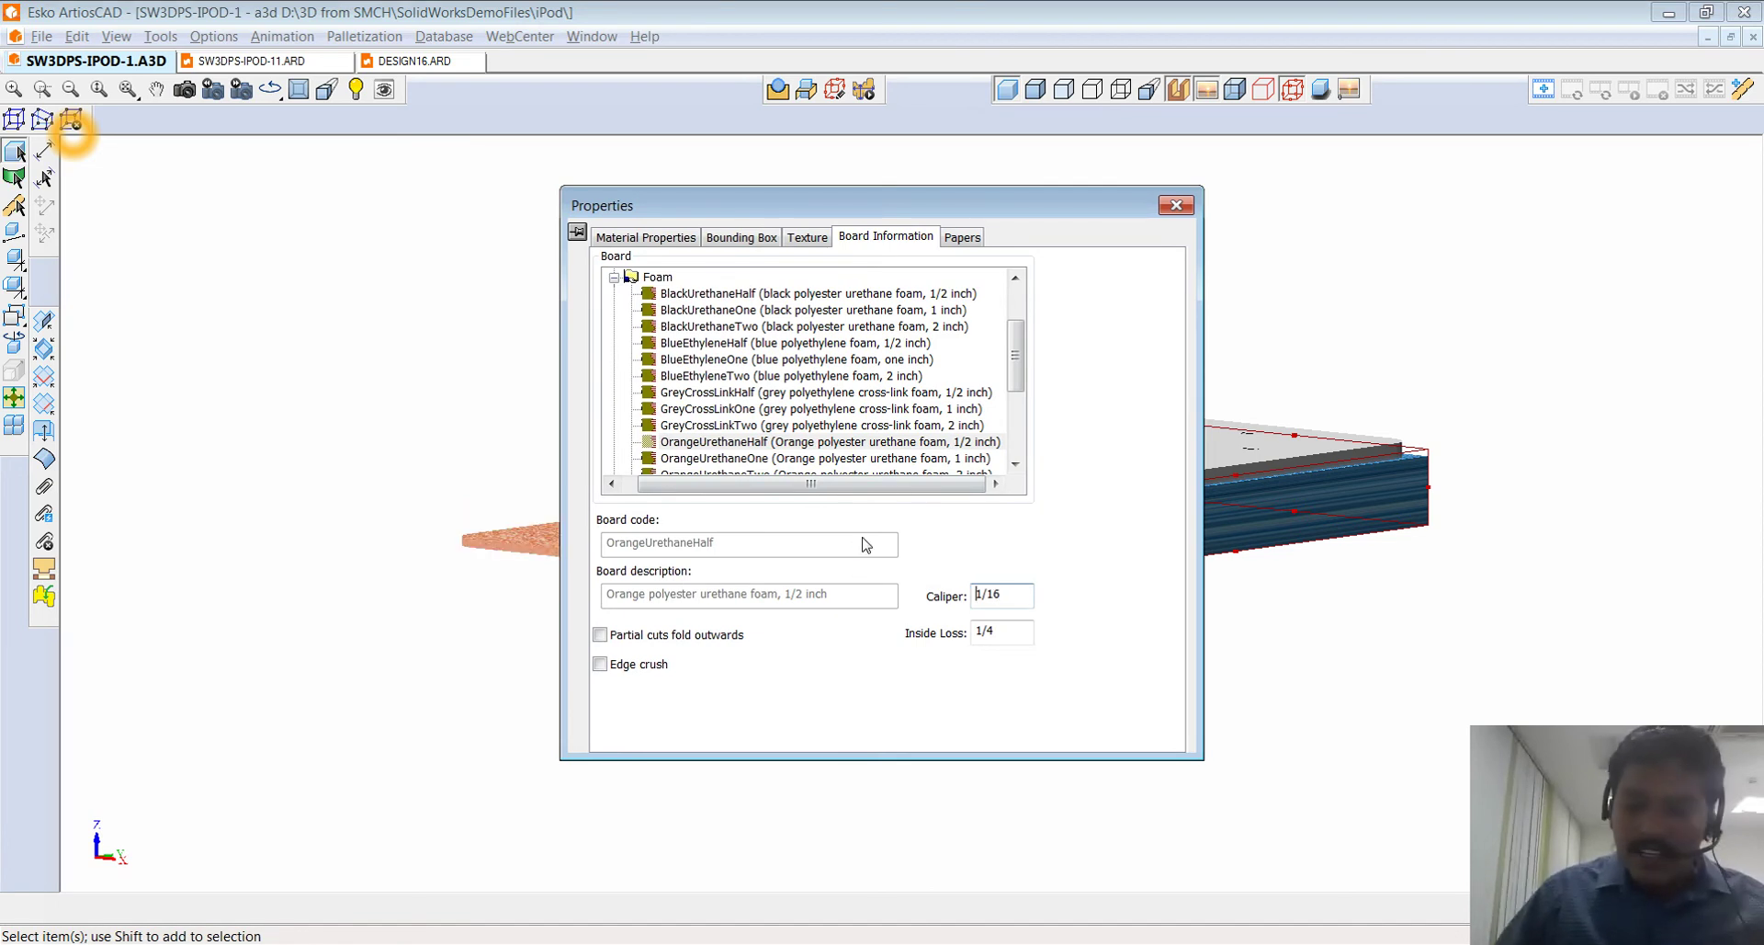
{"action": "left_click", "coordinate": [1176, 205]}
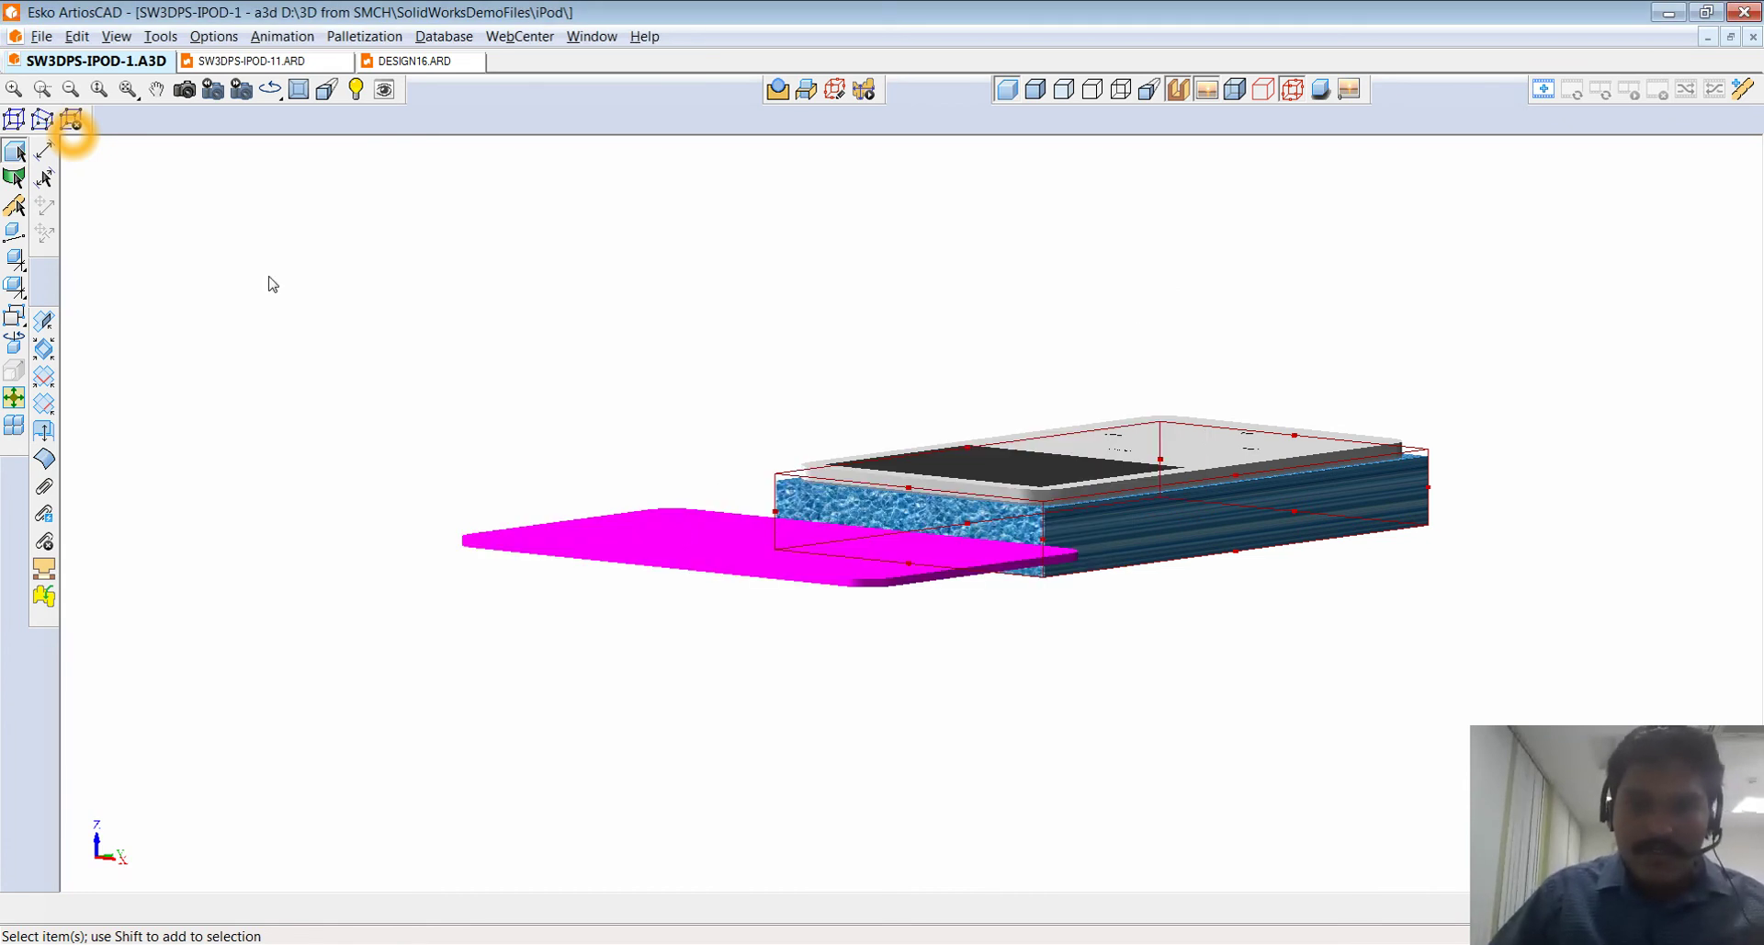
- Rotate the thin urethane foam pad 90° about its centre to line up with the tray
{"action": "left_click", "coordinate": [298, 89]}
{"action": "scroll", "coordinate": [488, 362], "scroll_direction": "down", "scroll_amount": 3}
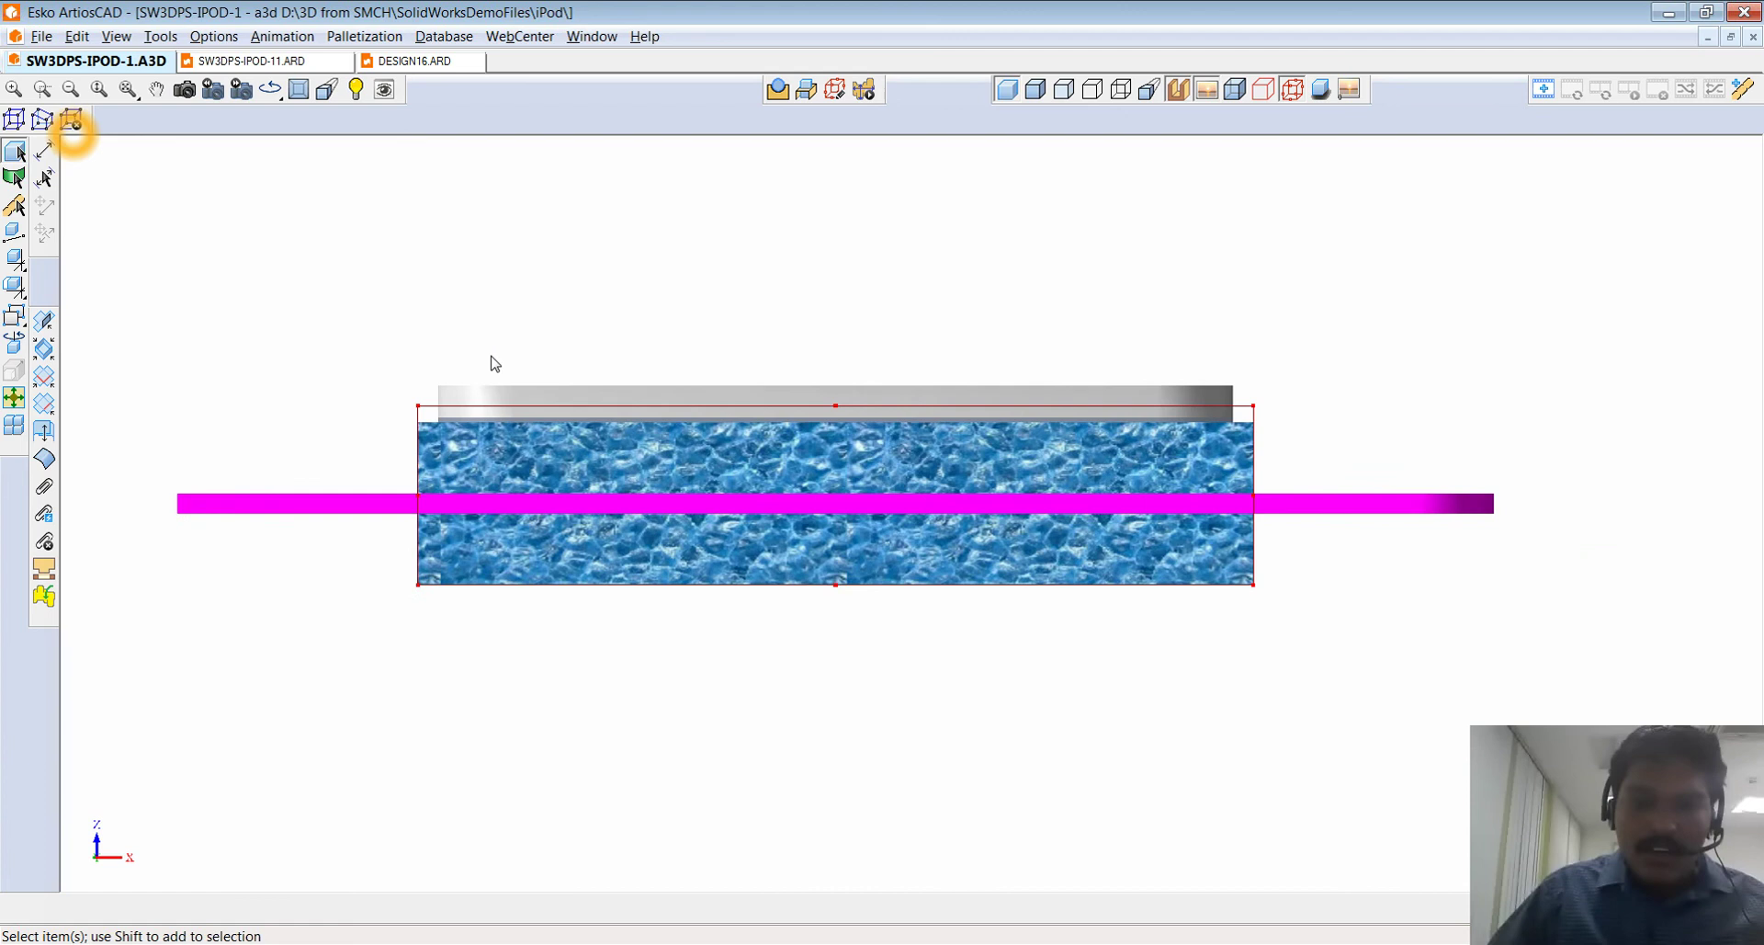
{"action": "left_click", "coordinate": [212, 88]}
{"action": "left_click_drag", "start_coordinate": [347, 237], "coordinate": [759, 445]}
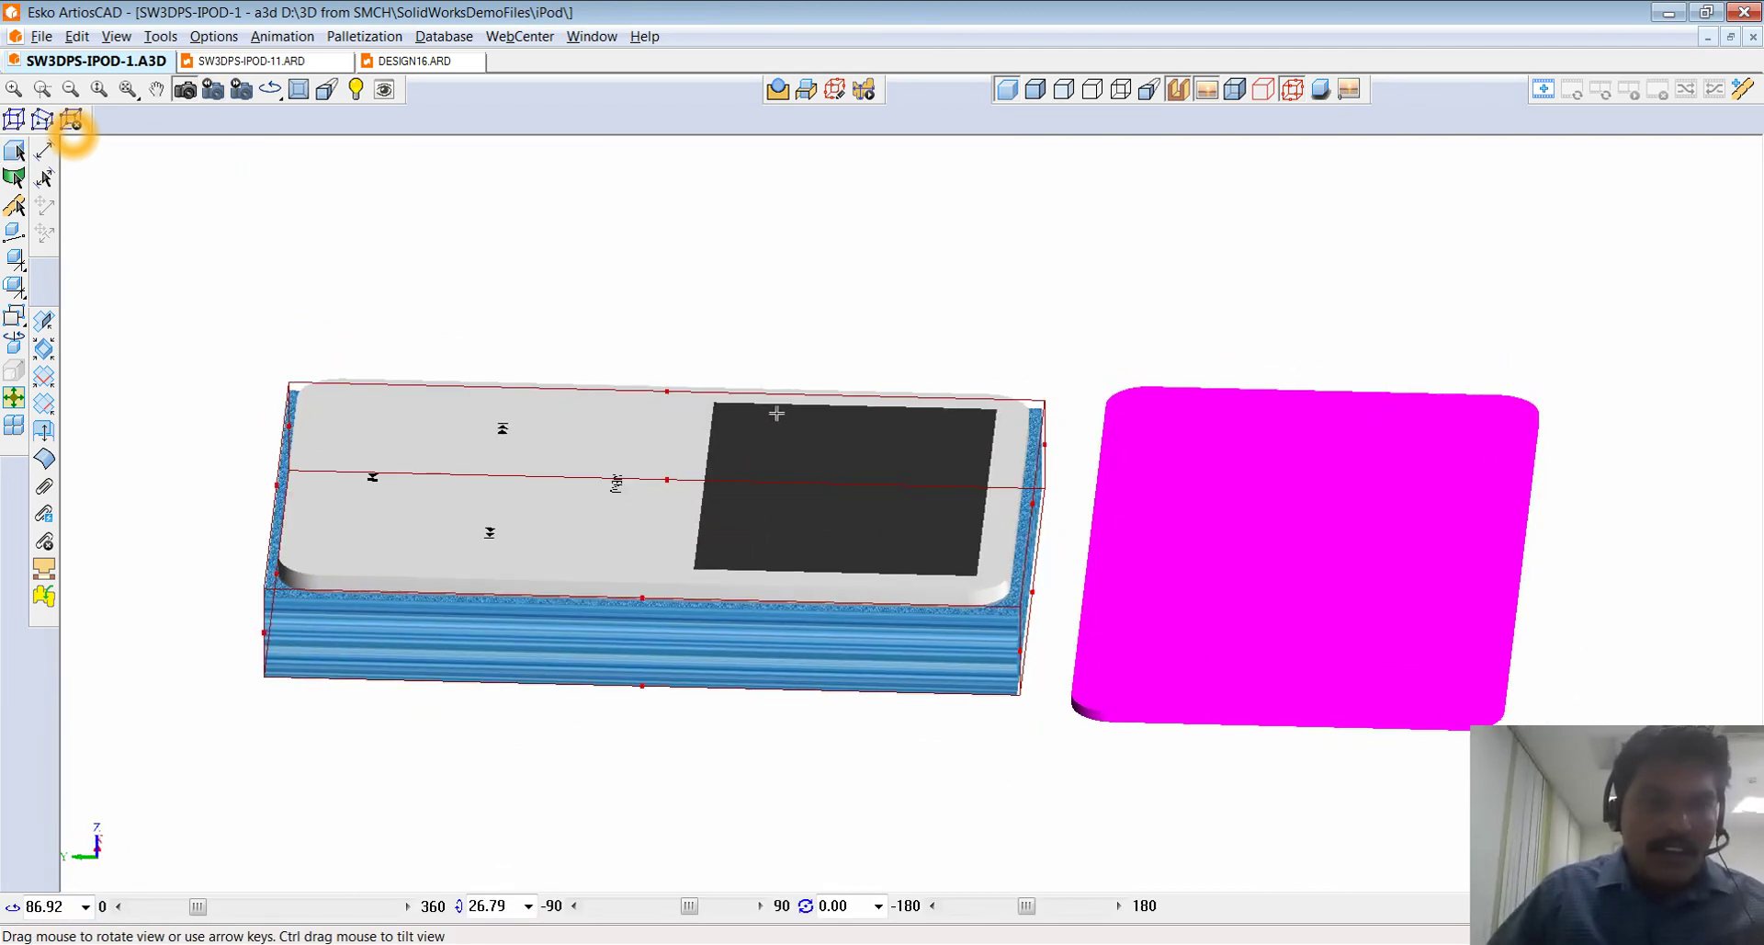
{"action": "mouse_move", "coordinate": [730, 328]}
{"action": "left_mouse_down"}
{"action": "mouse_move", "coordinate": [725, 256]}
{"action": "mouse_move", "coordinate": [771, 316]}
{"action": "mouse_move", "coordinate": [761, 335]}
{"action": "left_mouse_up"}
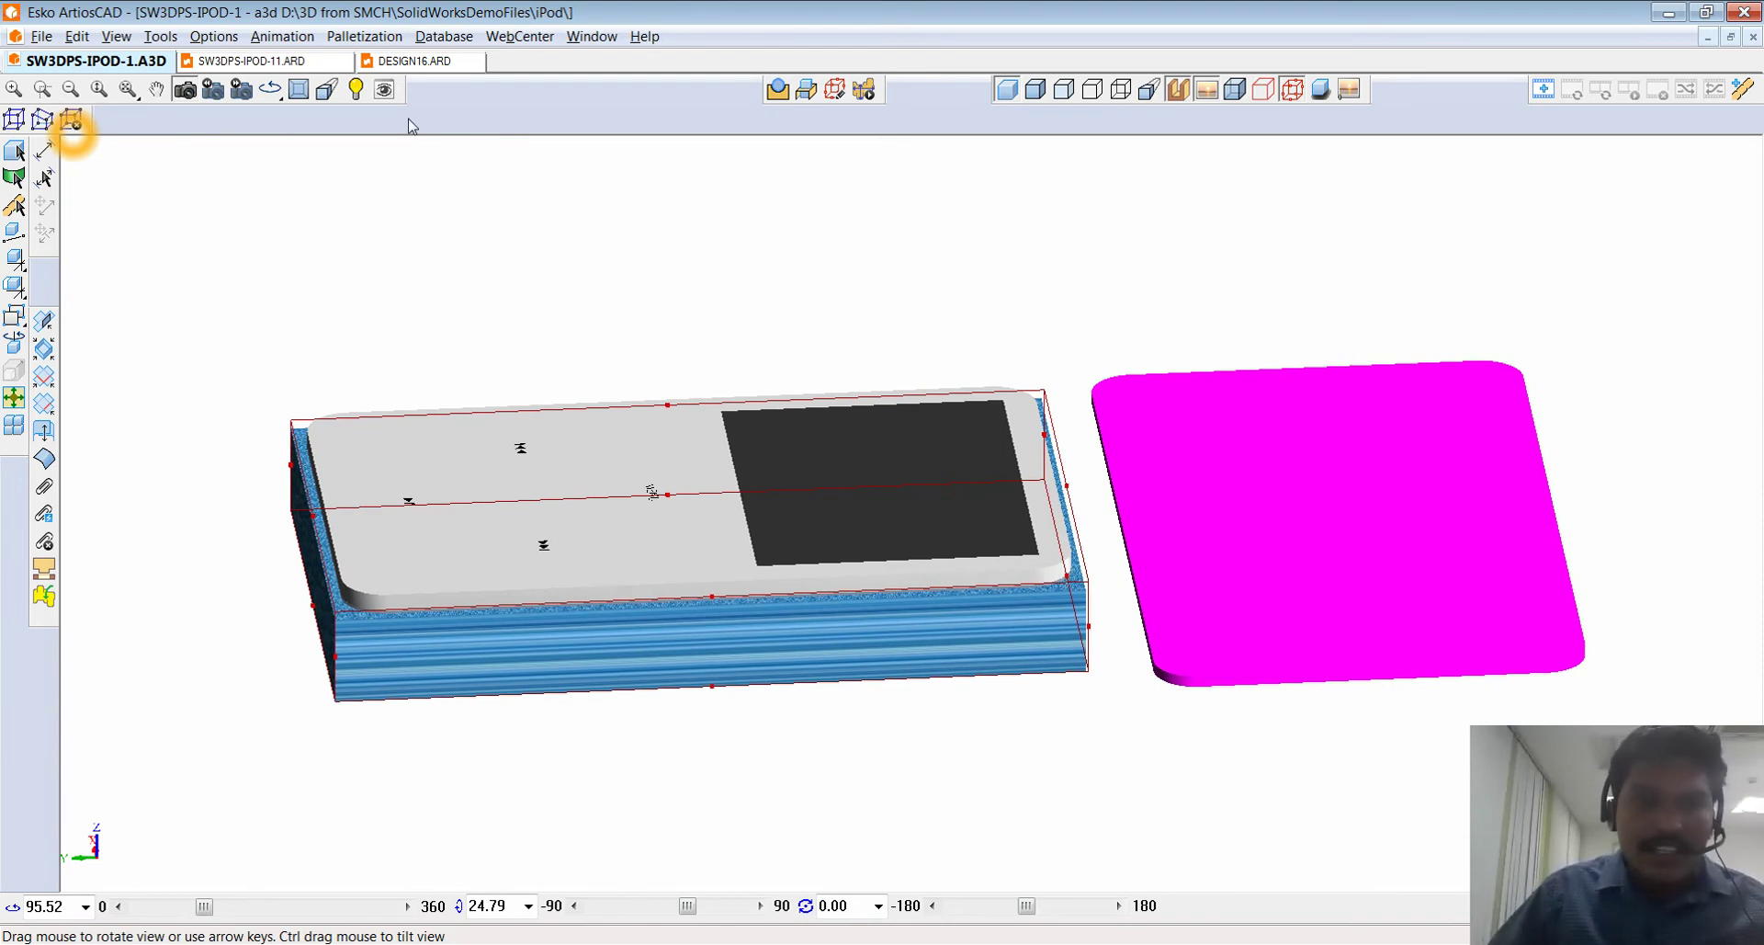
{"action": "left_click", "coordinate": [11, 339]}
{"action": "left_click", "coordinate": [1338, 515]}
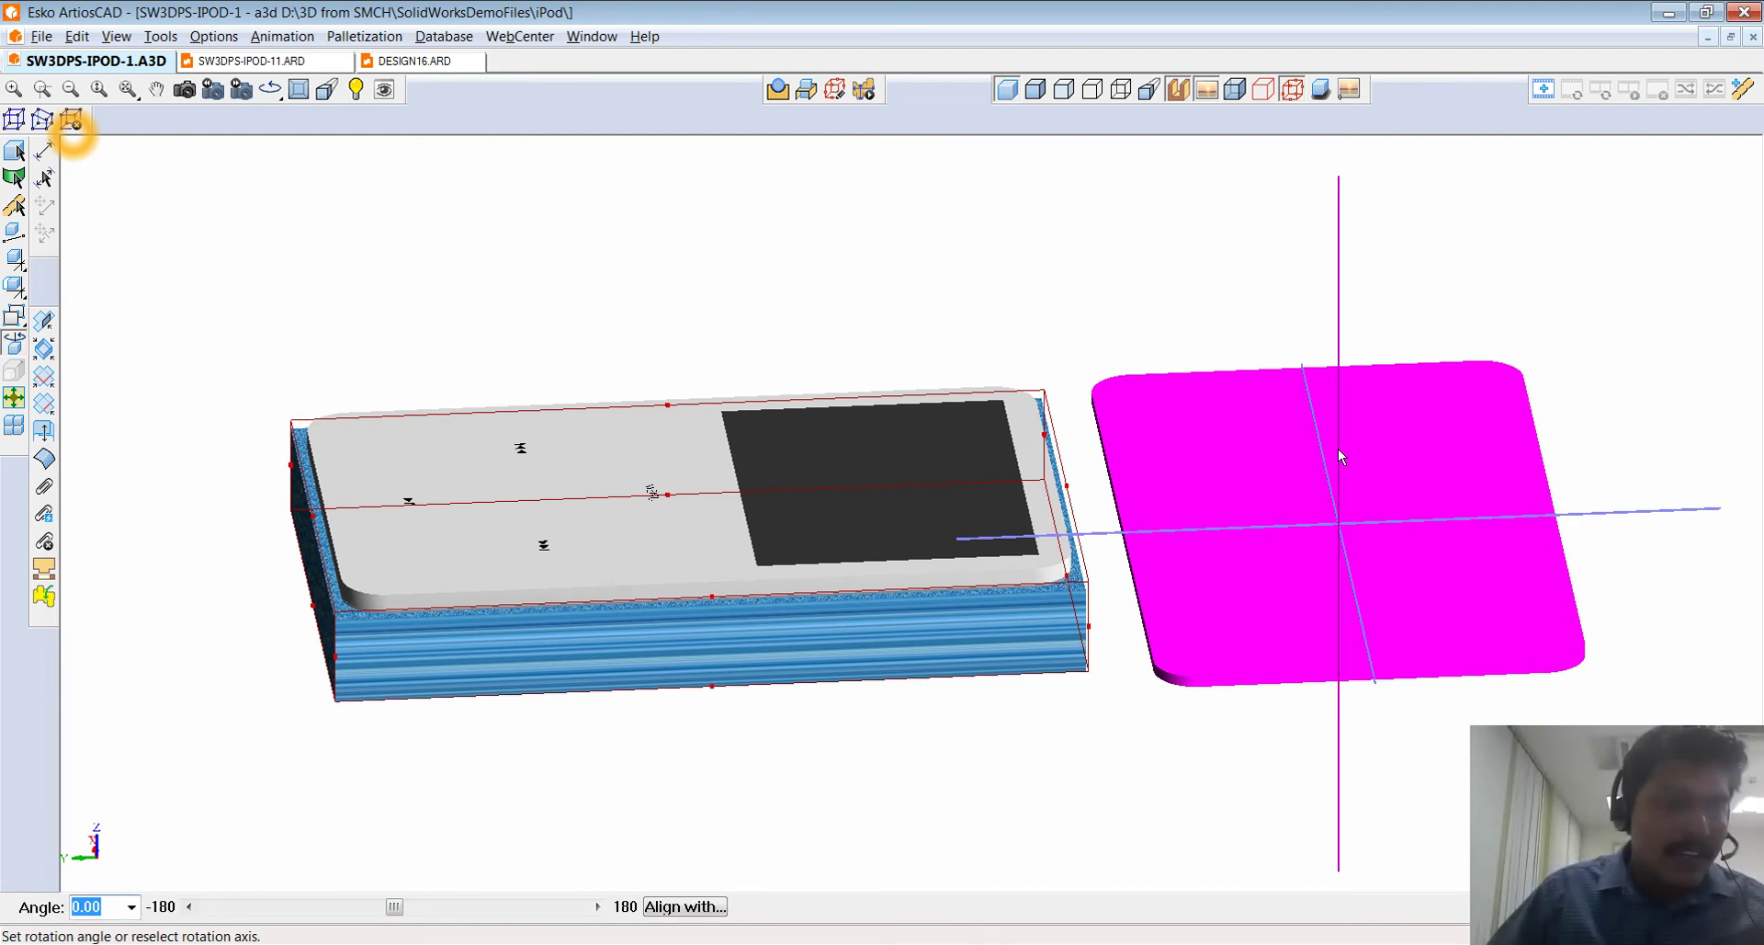
{"action": "left_click", "coordinate": [132, 906]}
{"action": "left_click", "coordinate": [107, 866]}
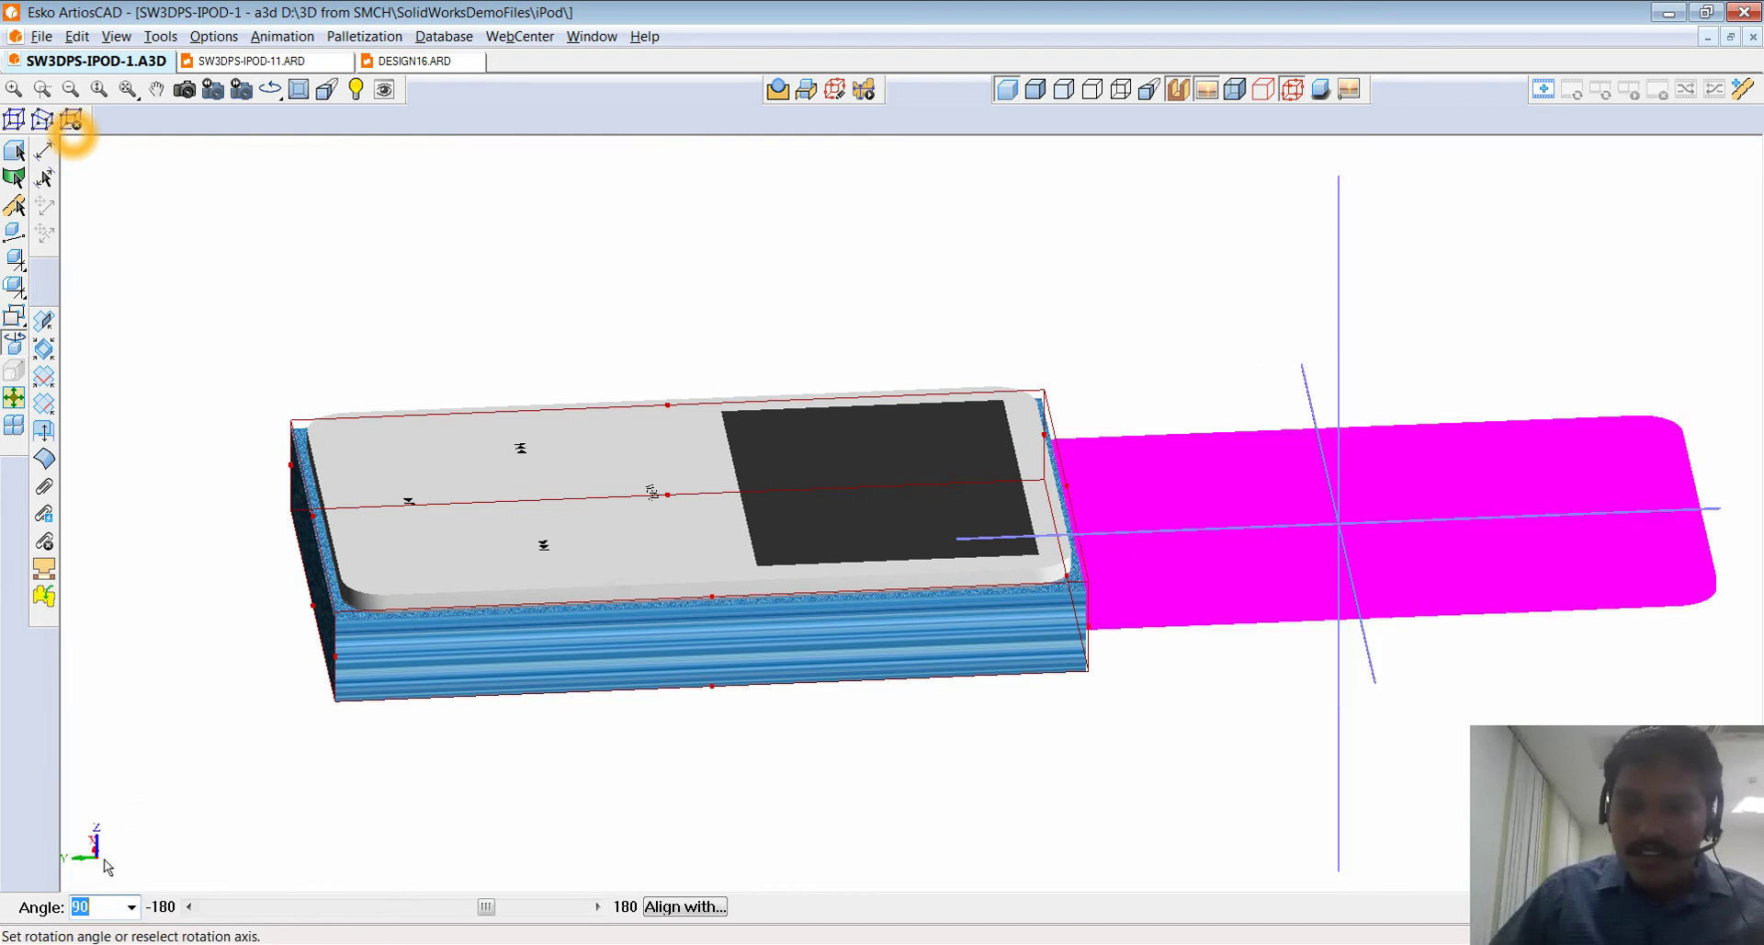
{"action": "left_click", "coordinate": [184, 88]}
{"action": "left_click_drag", "start_coordinate": [284, 252], "coordinate": [497, 225]}
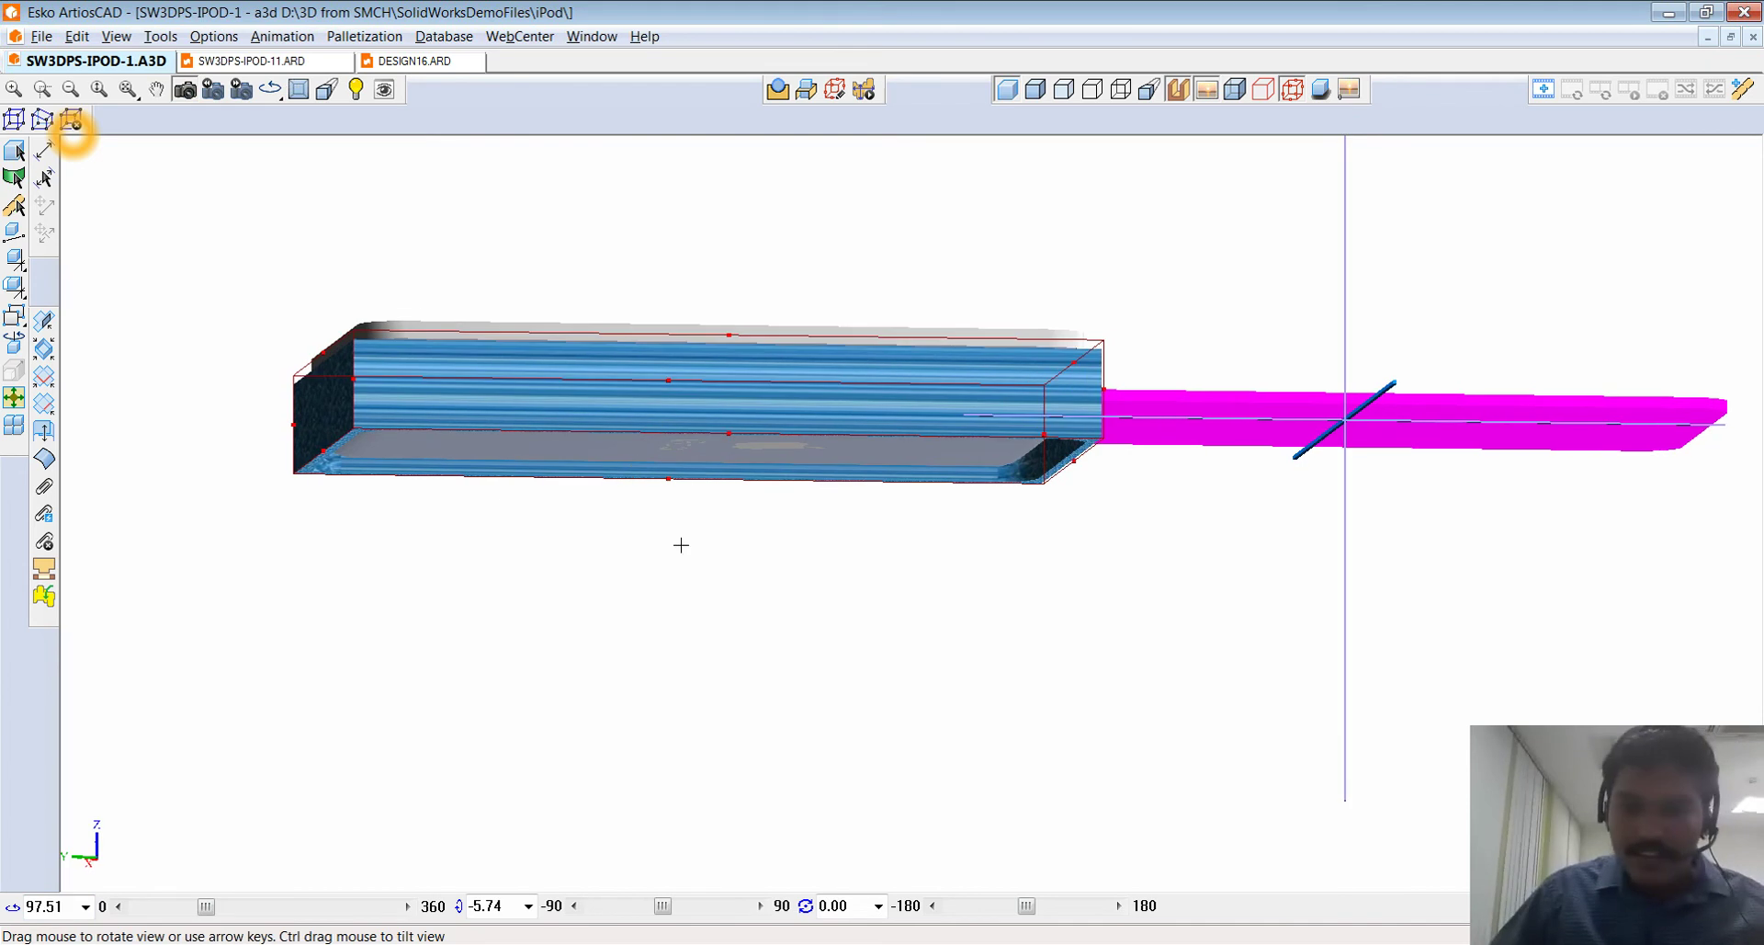
{"action": "left_click_drag", "start_coordinate": [628, 510], "coordinate": [625, 444]}
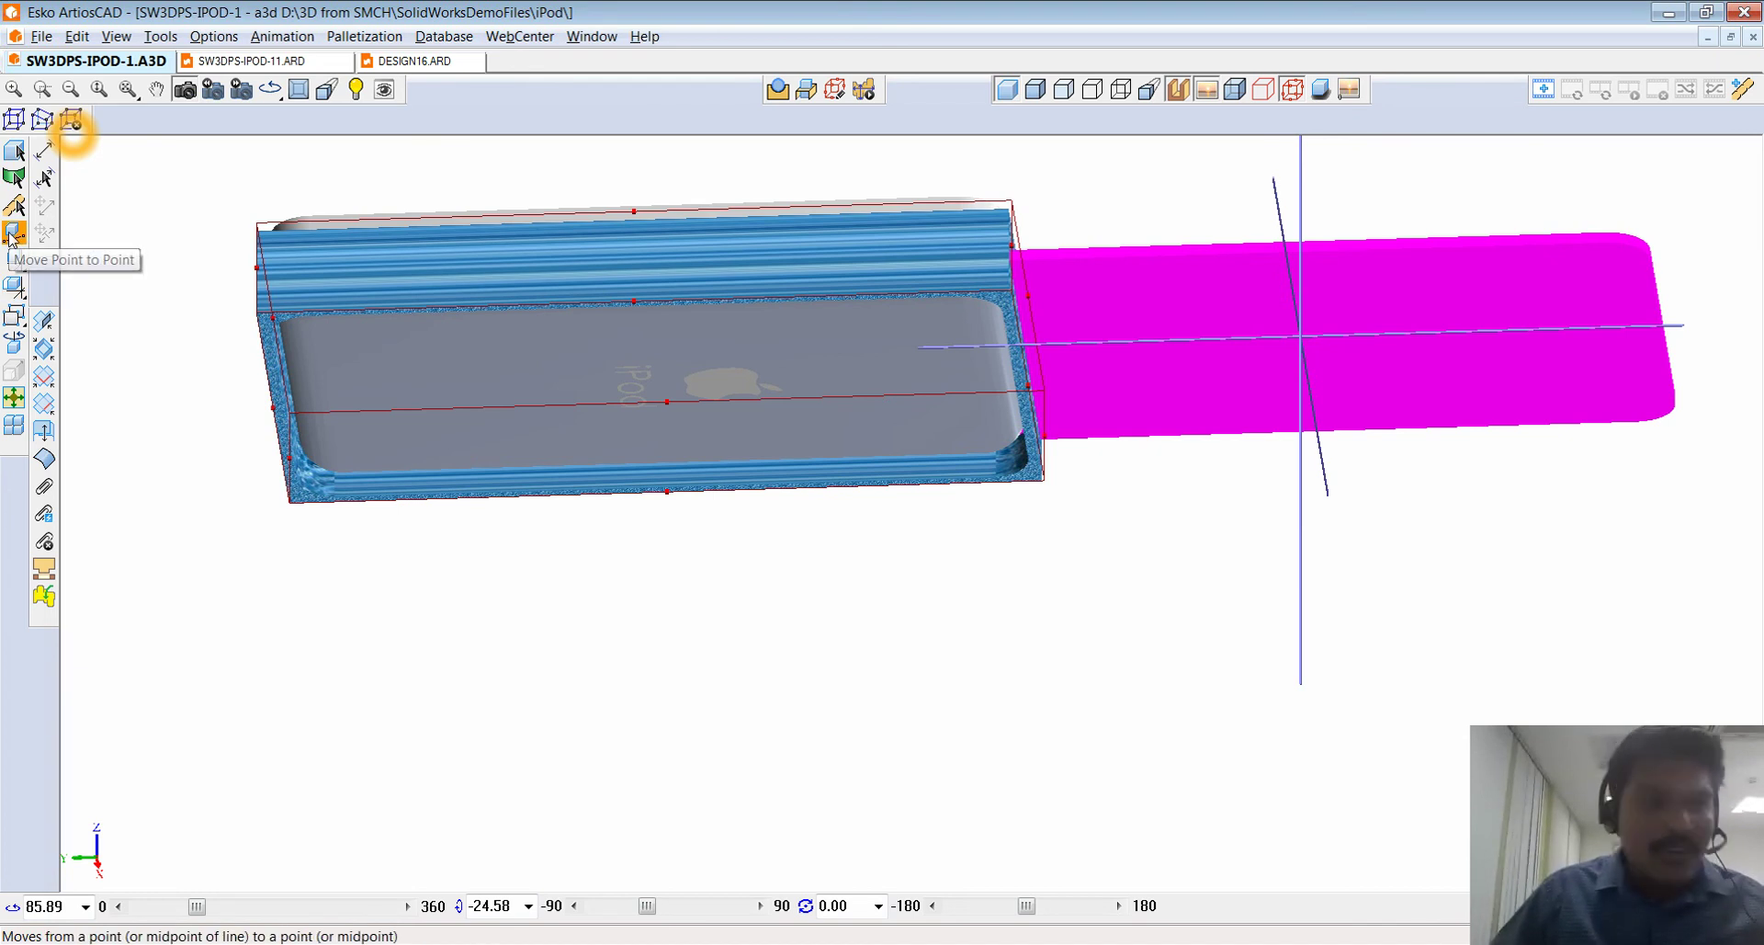
- Move the foam pad point to point, from its top edge to the tray's inner top edge
{"action": "left_click", "coordinate": [13, 233]}
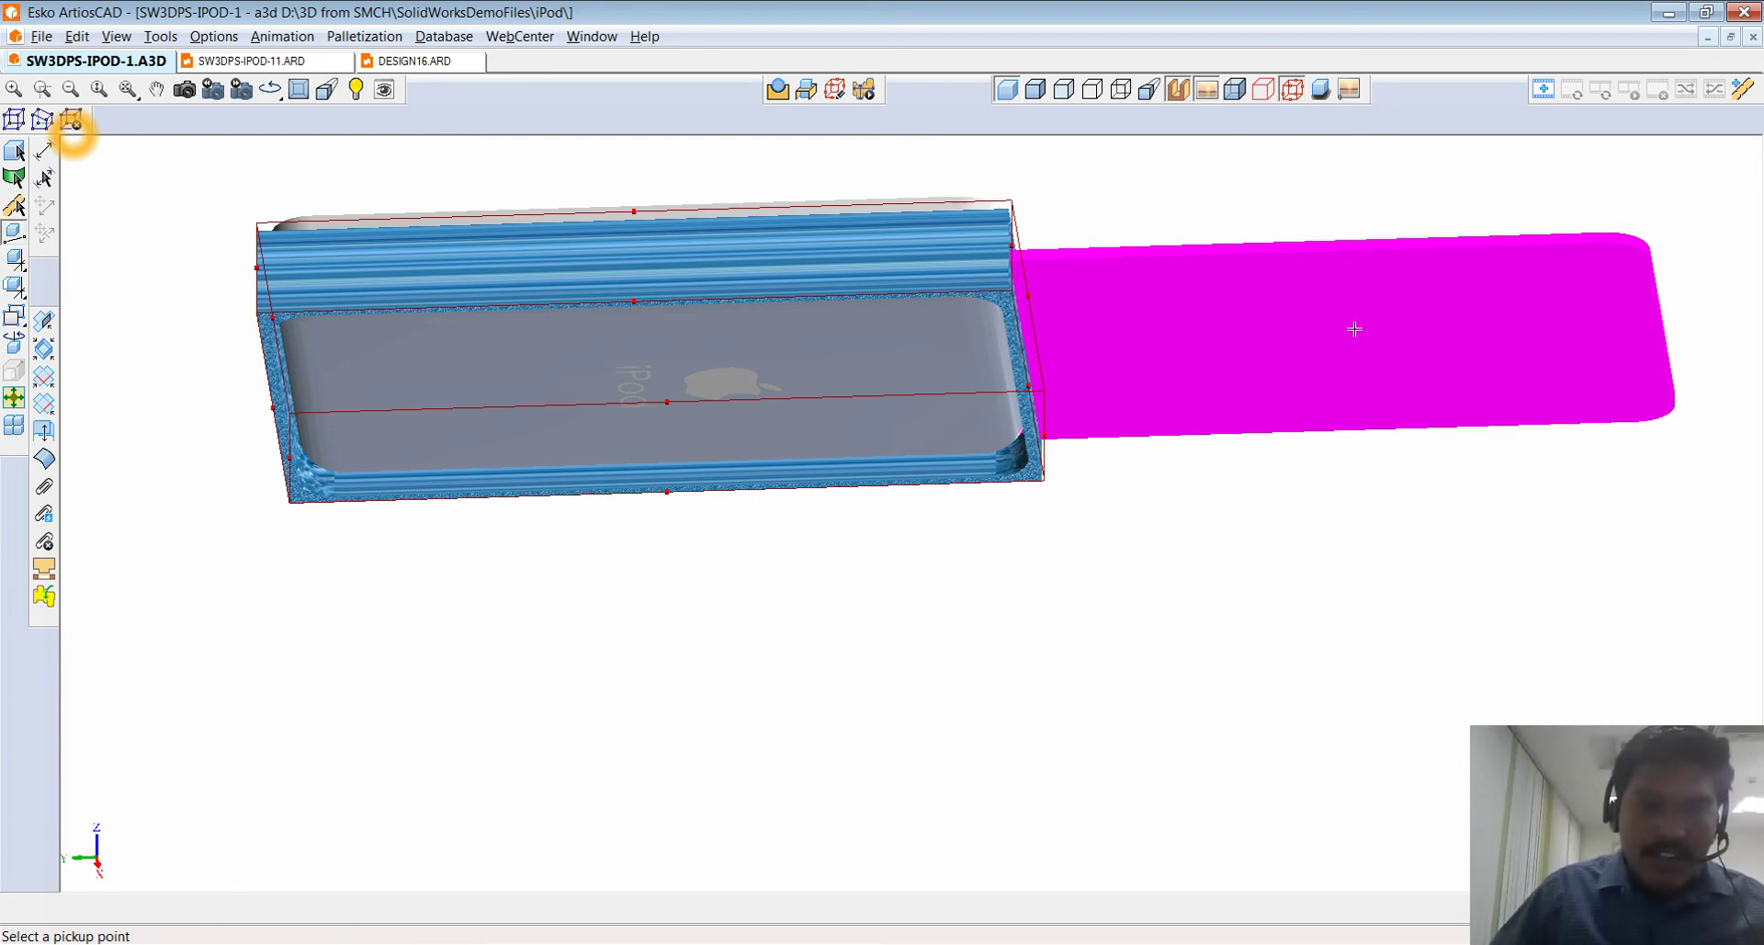
{"action": "left_click", "coordinate": [1284, 252]}
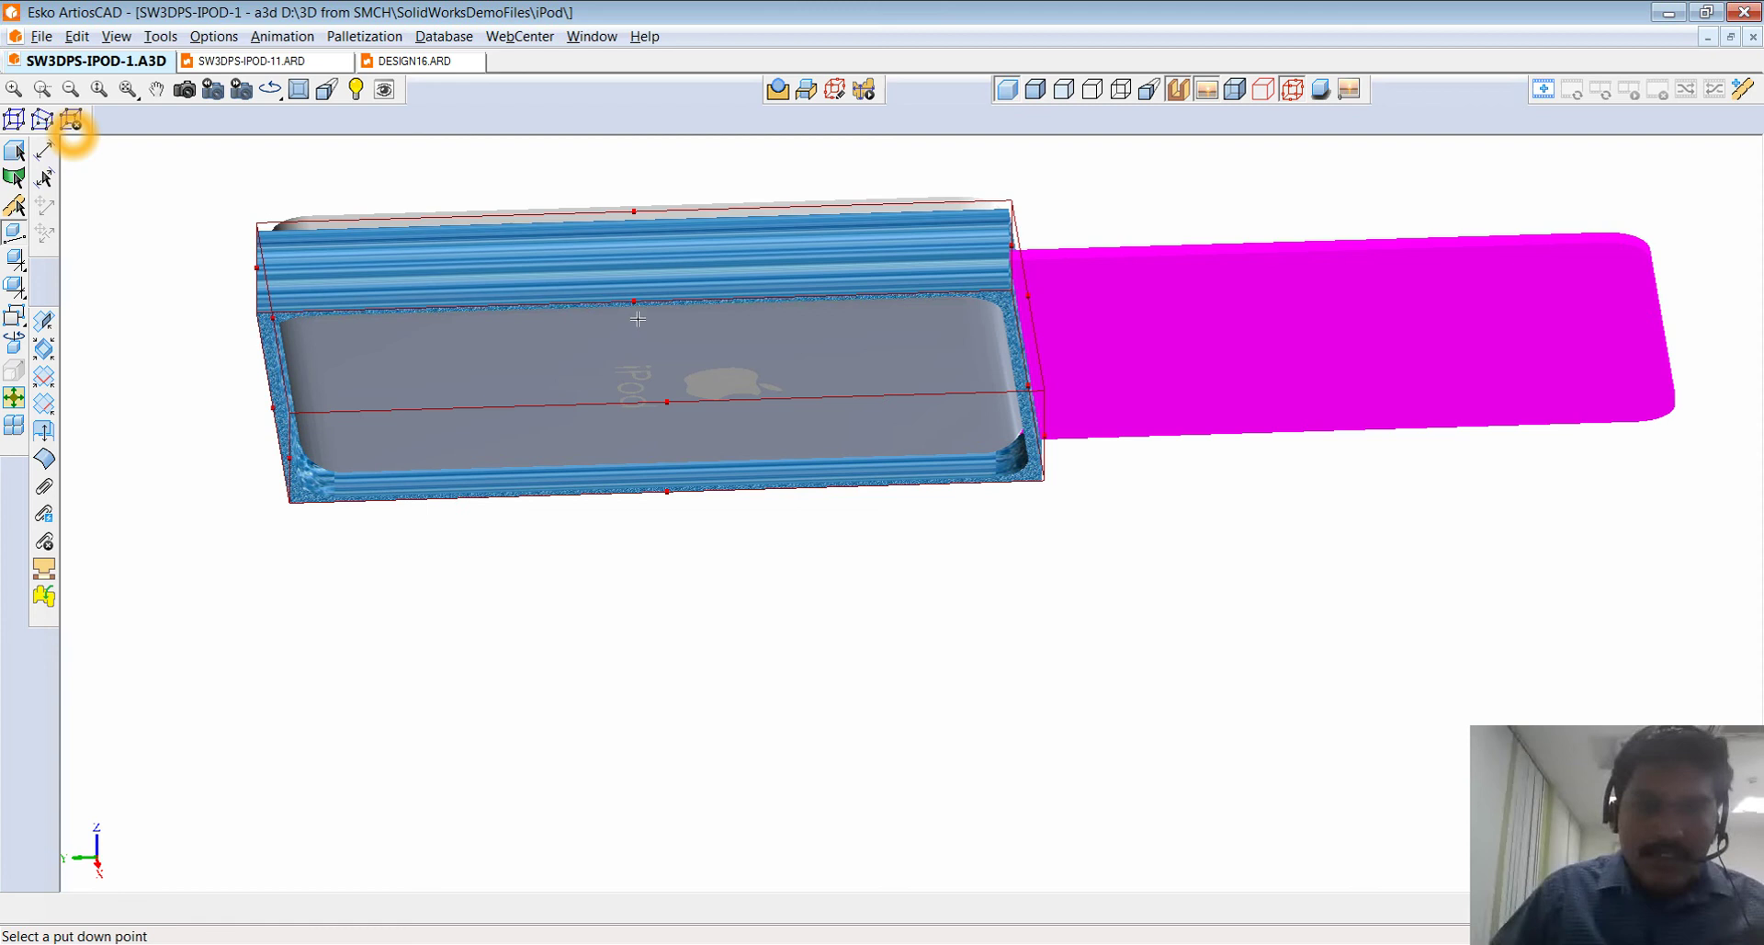
{"action": "scroll", "coordinate": [632, 300], "scroll_direction": "up", "scroll_amount": 5}
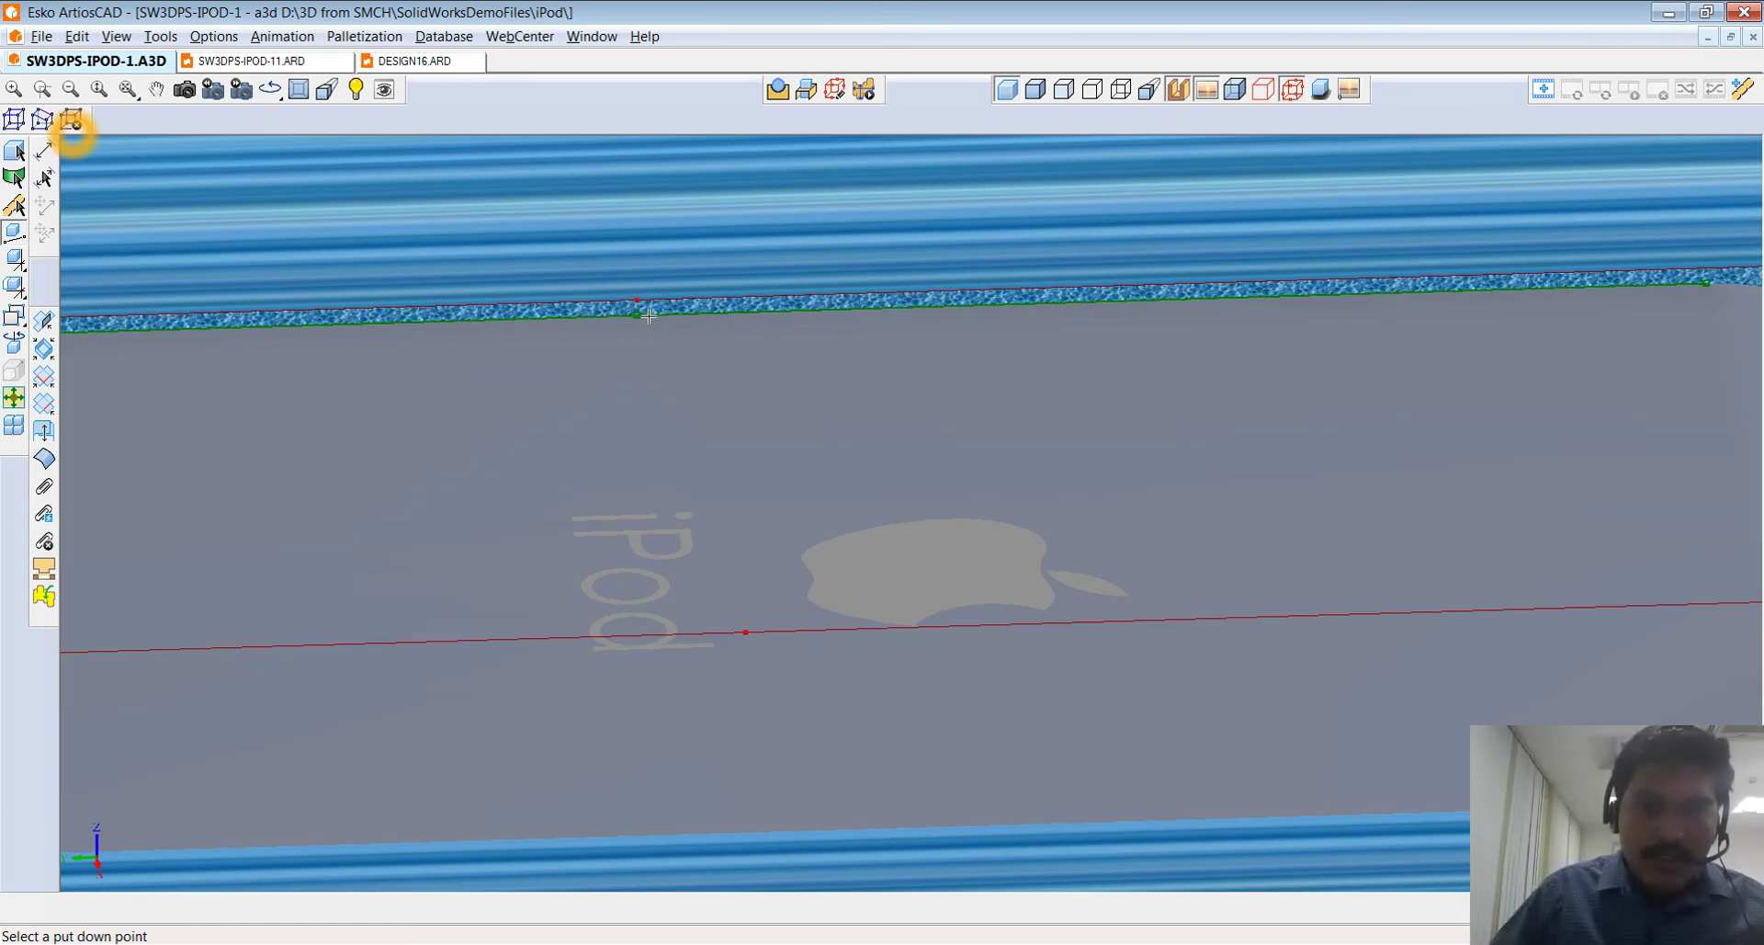
{"action": "left_click", "coordinate": [639, 315]}
{"action": "scroll", "coordinate": [666, 374], "scroll_direction": "down", "scroll_amount": 5}
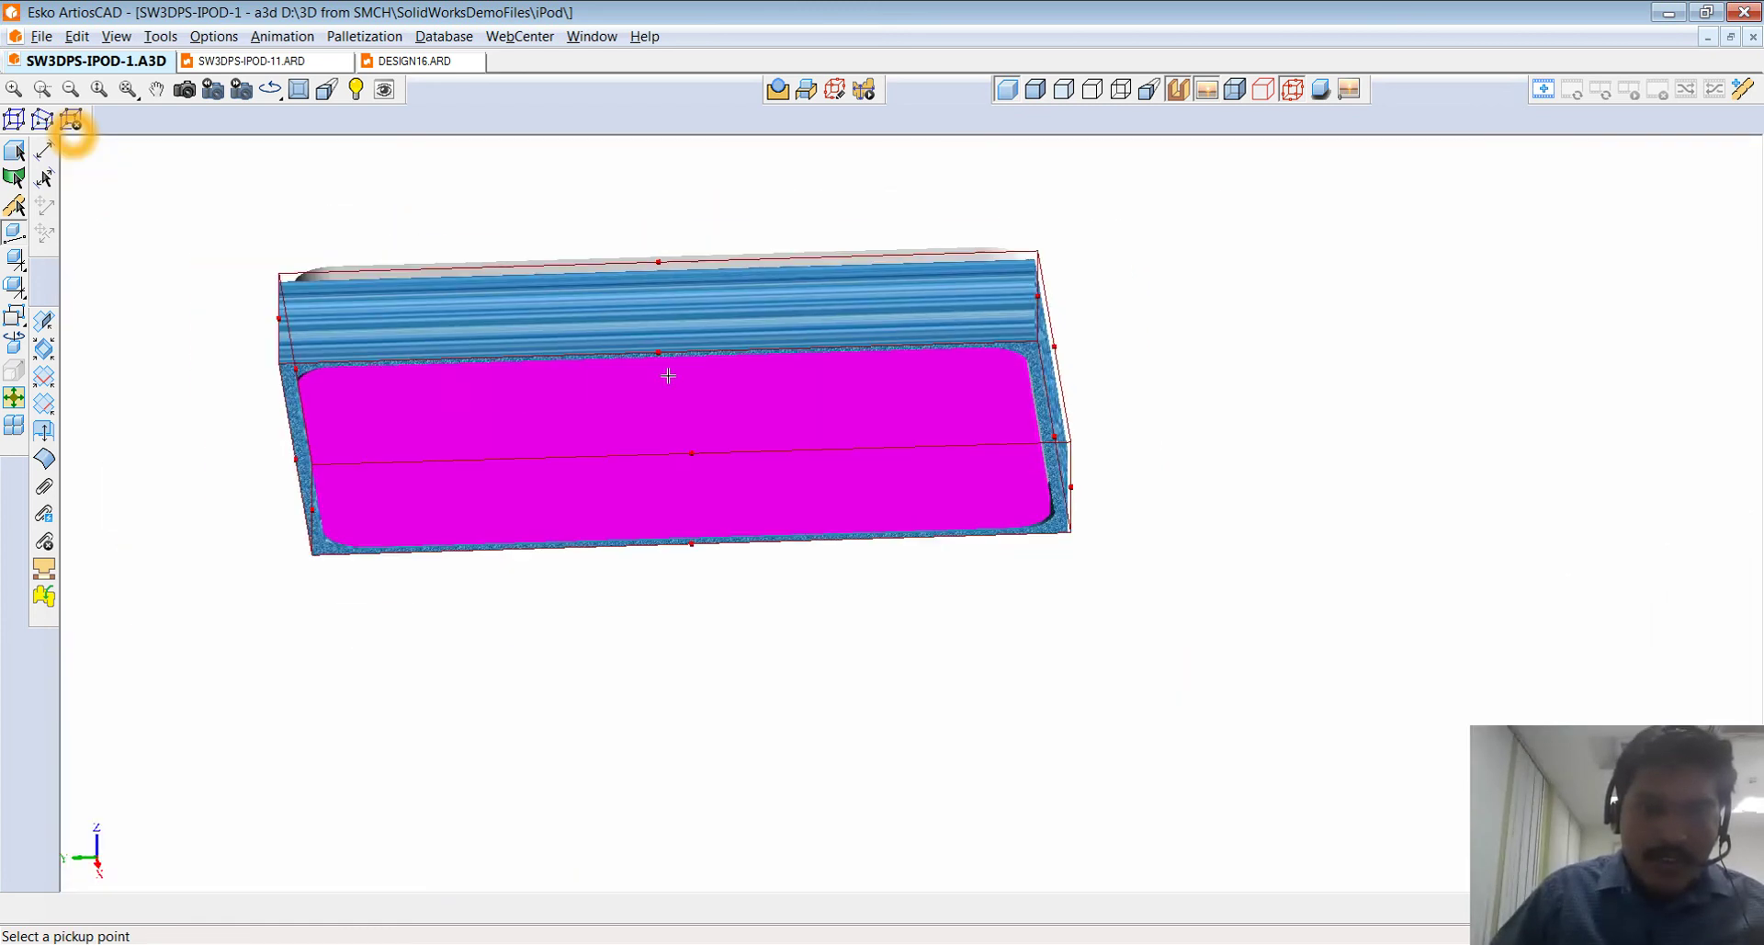
{"action": "left_click", "coordinate": [235, 303]}
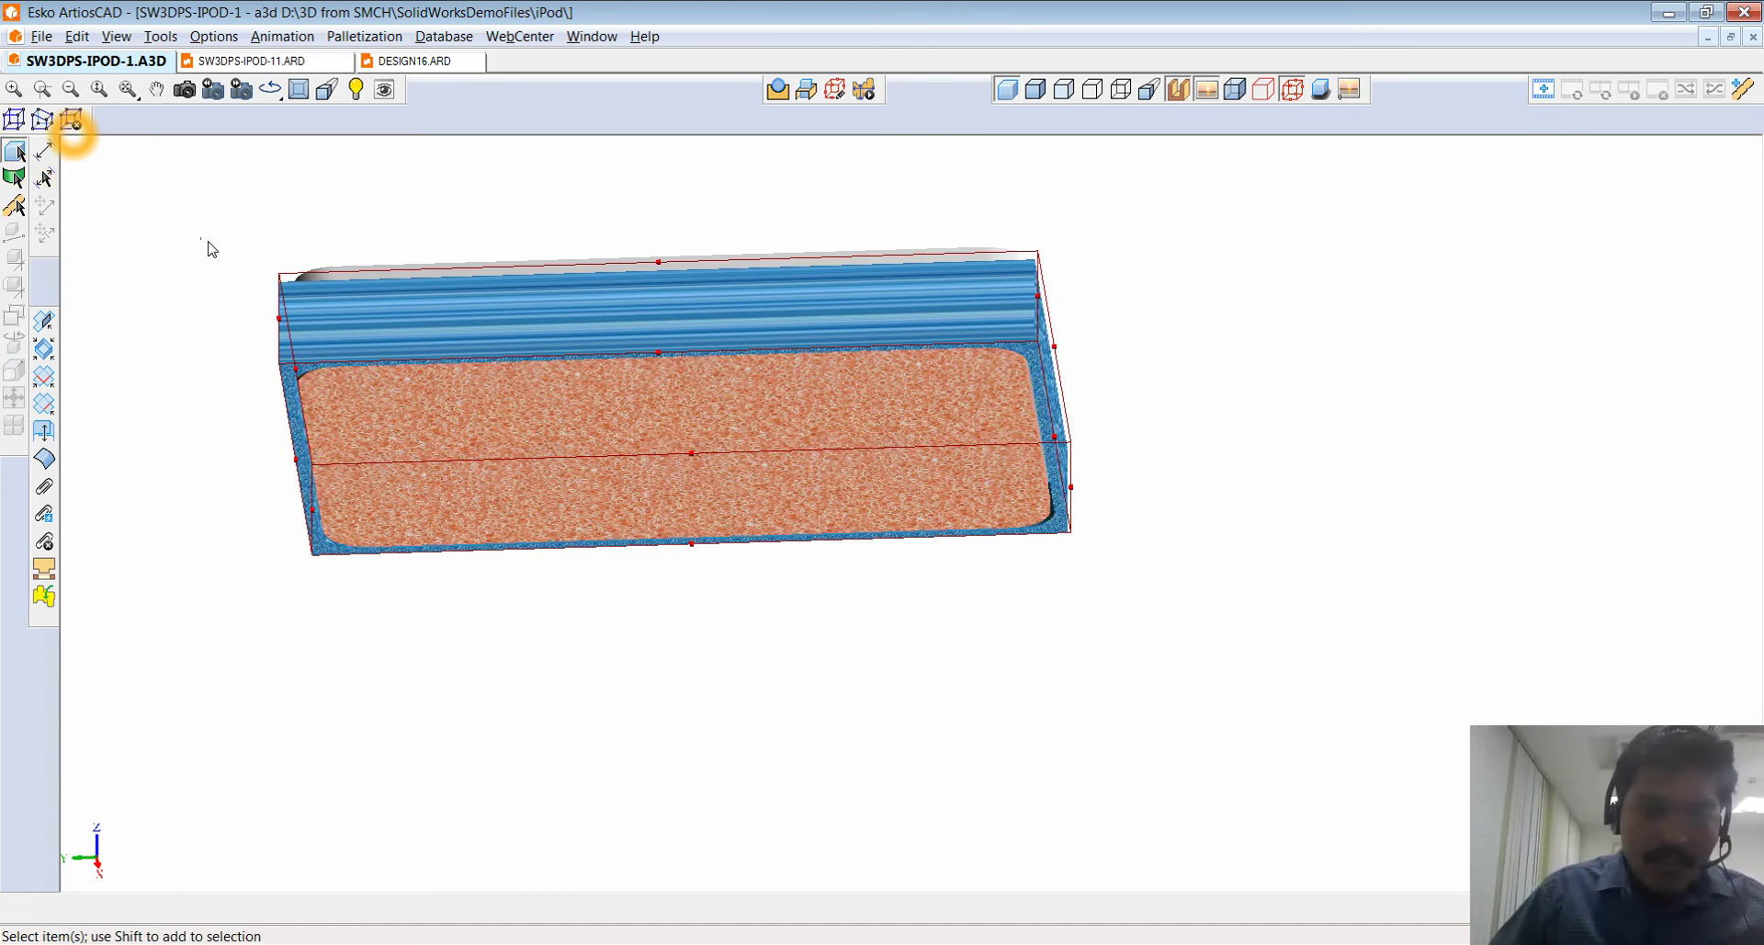
{"action": "left_click", "coordinate": [185, 89]}
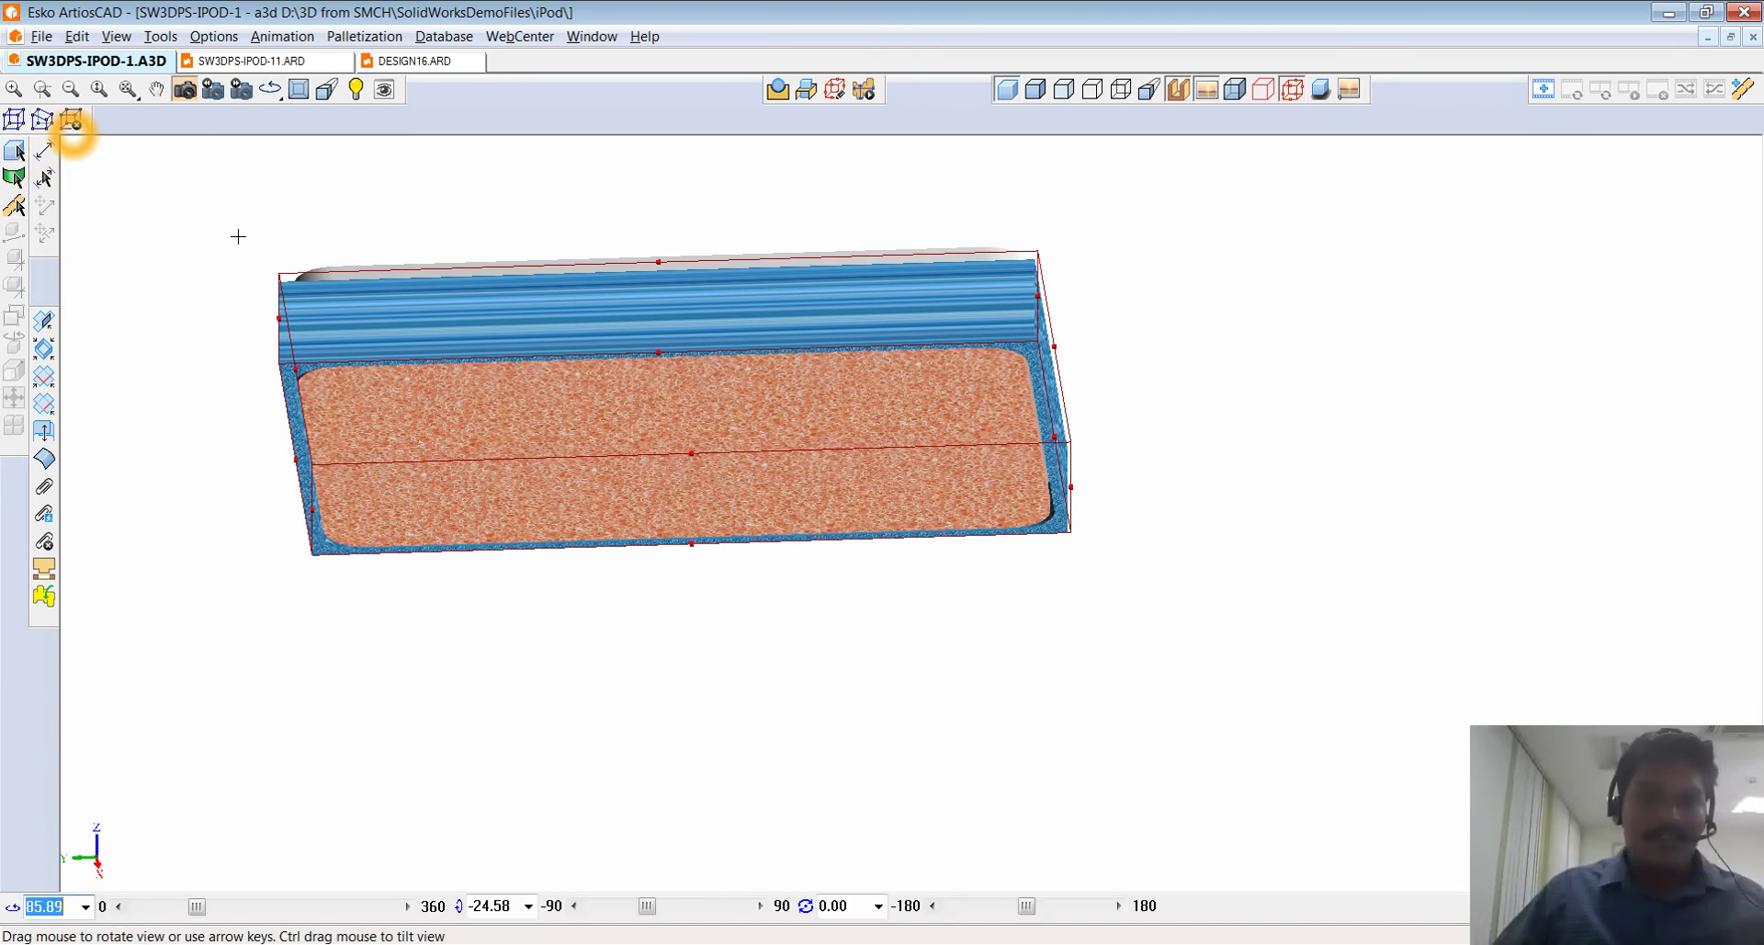
{"action": "left_click_drag", "start_coordinate": [240, 236], "coordinate": [235, 363]}
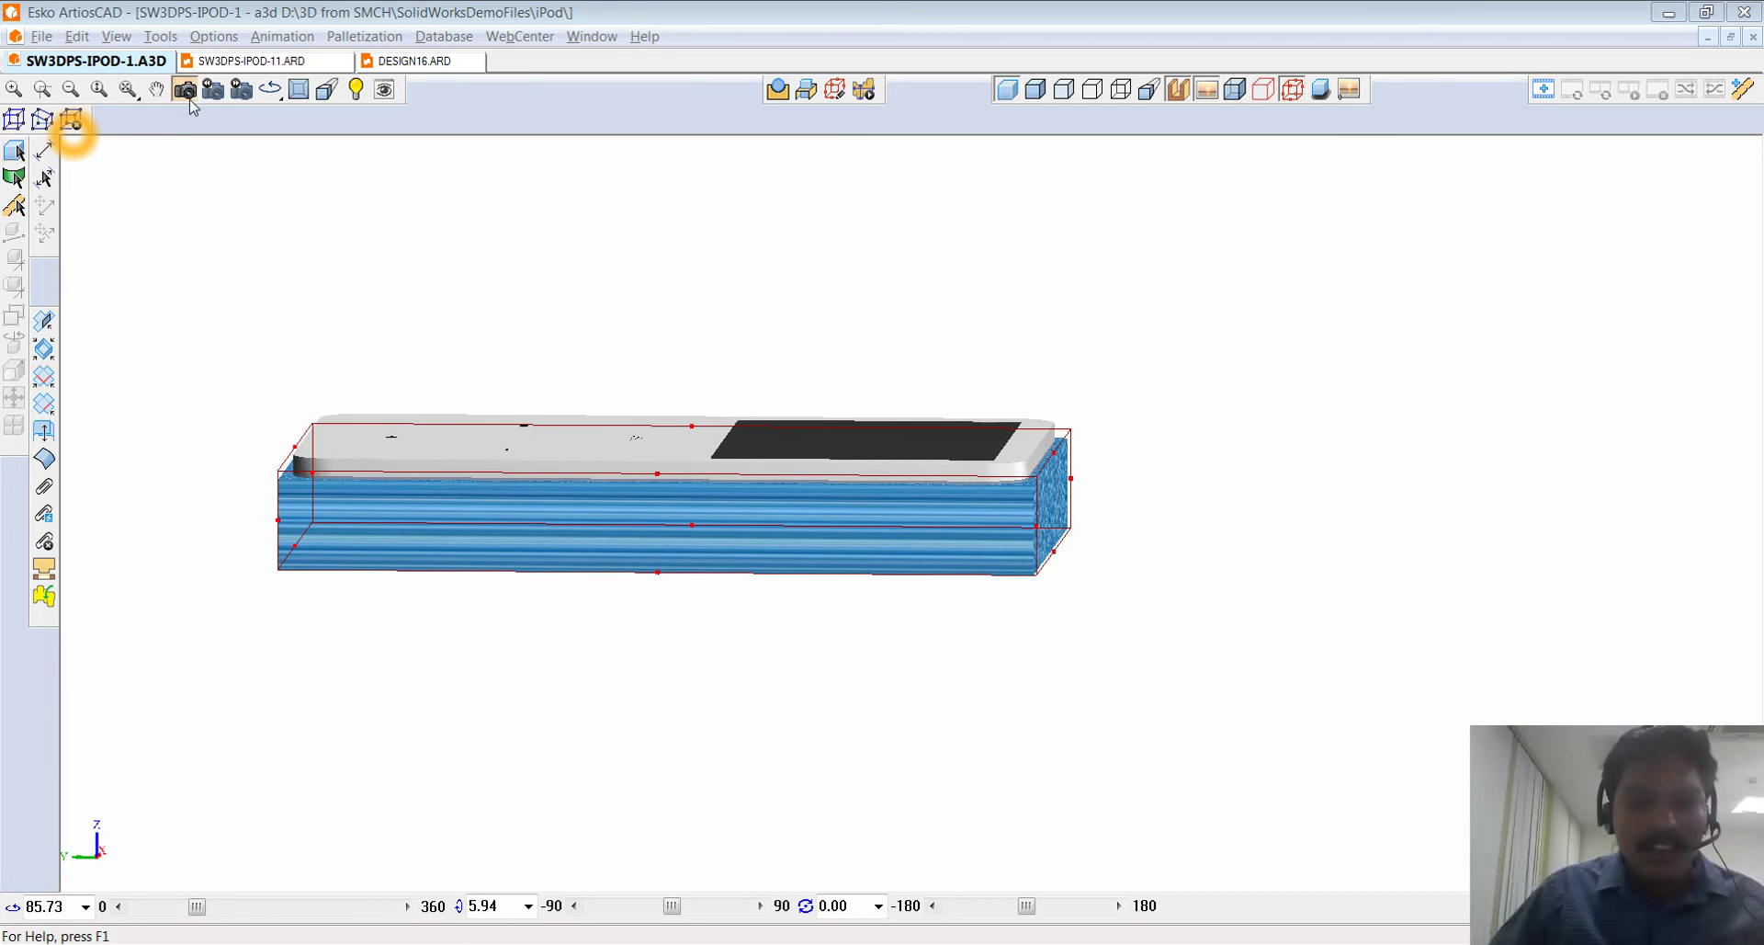
{"action": "left_click_drag", "start_coordinate": [236, 385], "coordinate": [441, 401]}
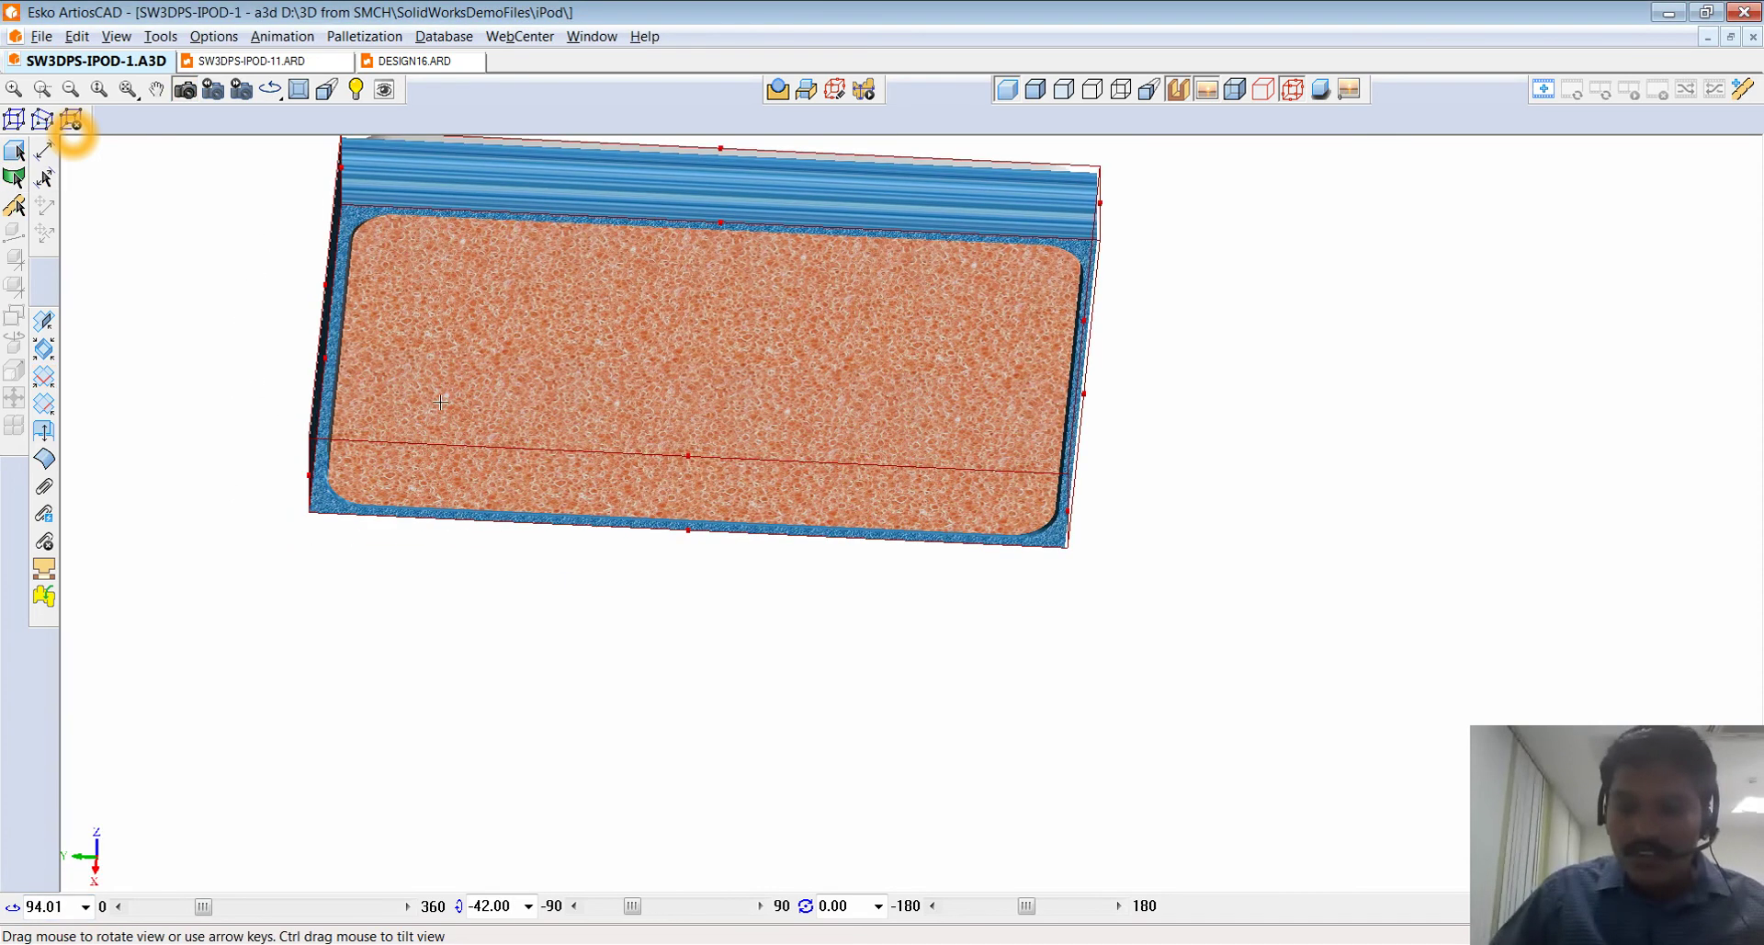
{"action": "left_click_drag", "start_coordinate": [1154, 355], "coordinate": [1130, 649]}
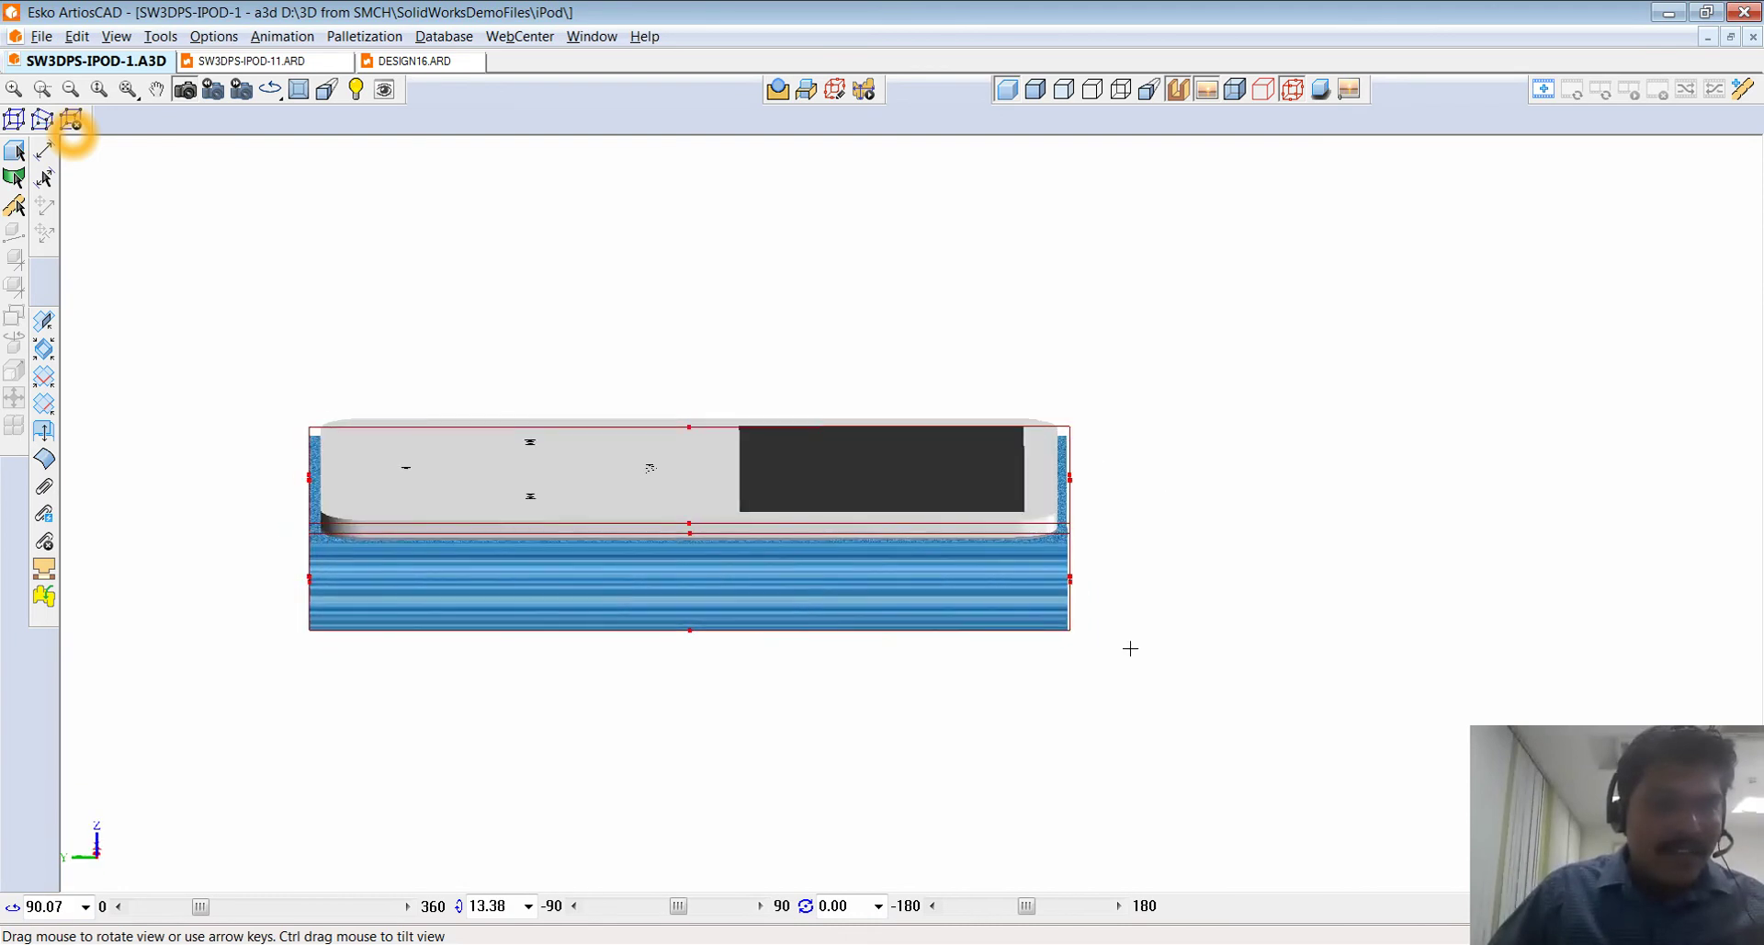
- Run a standard box design using the tray's bottom front edge as length and another edge as width
{"action": "left_click", "coordinate": [864, 92]}
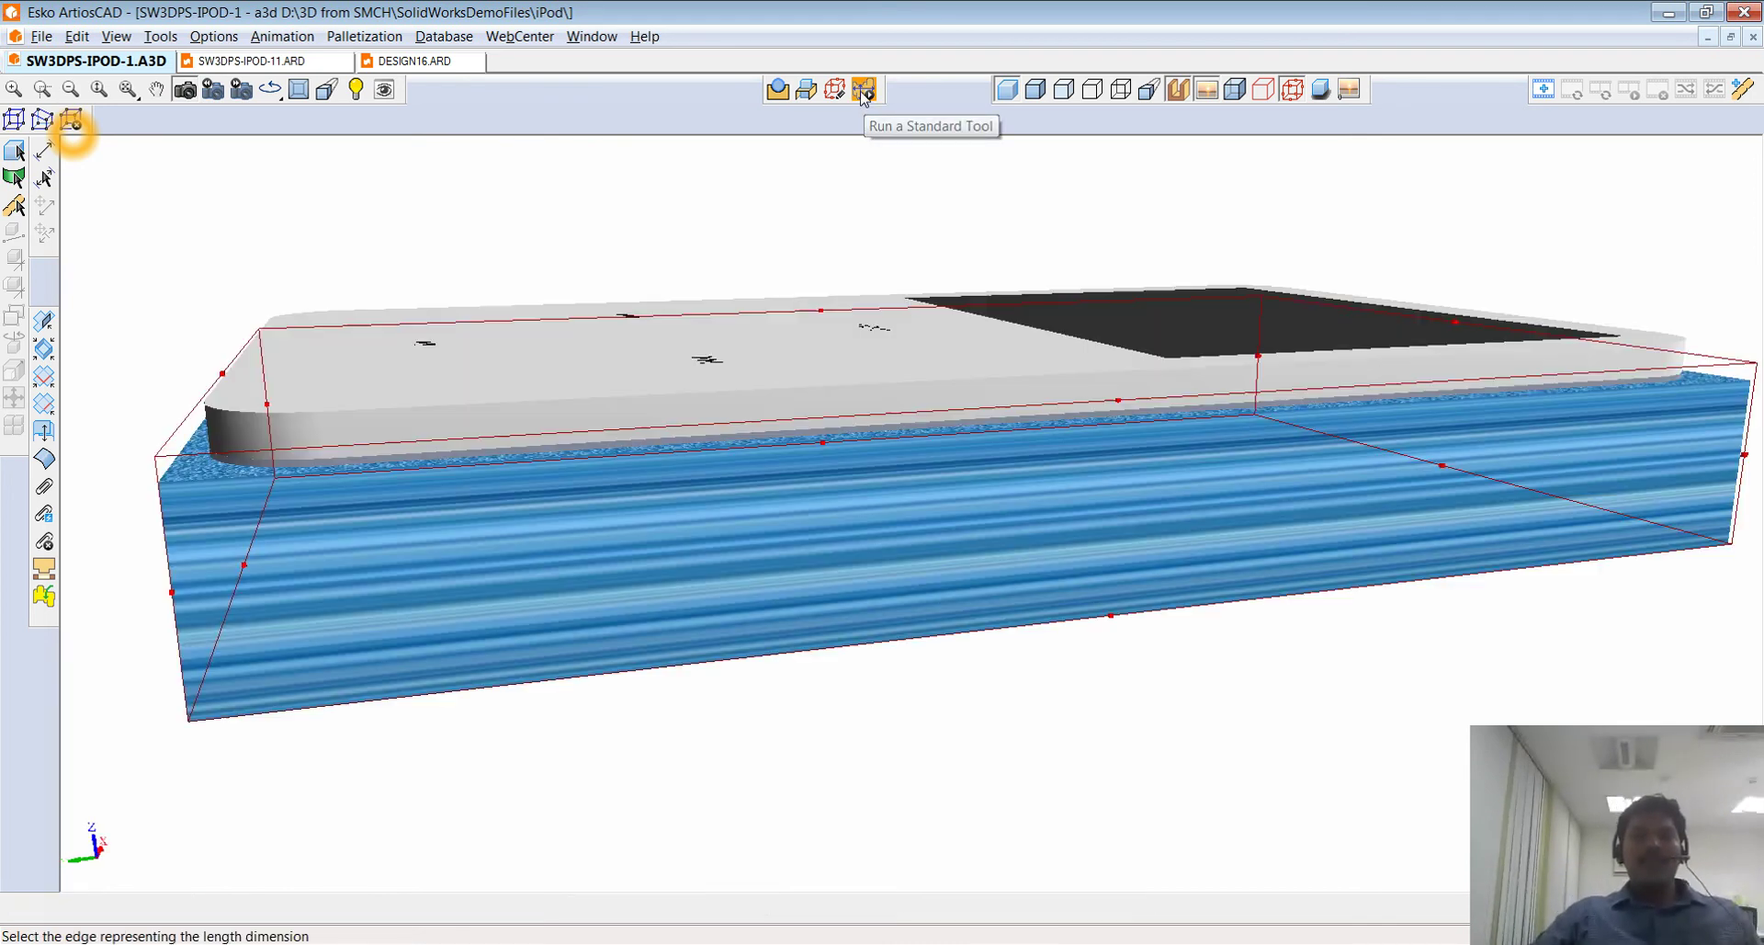
{"action": "left_click", "coordinate": [264, 716]}
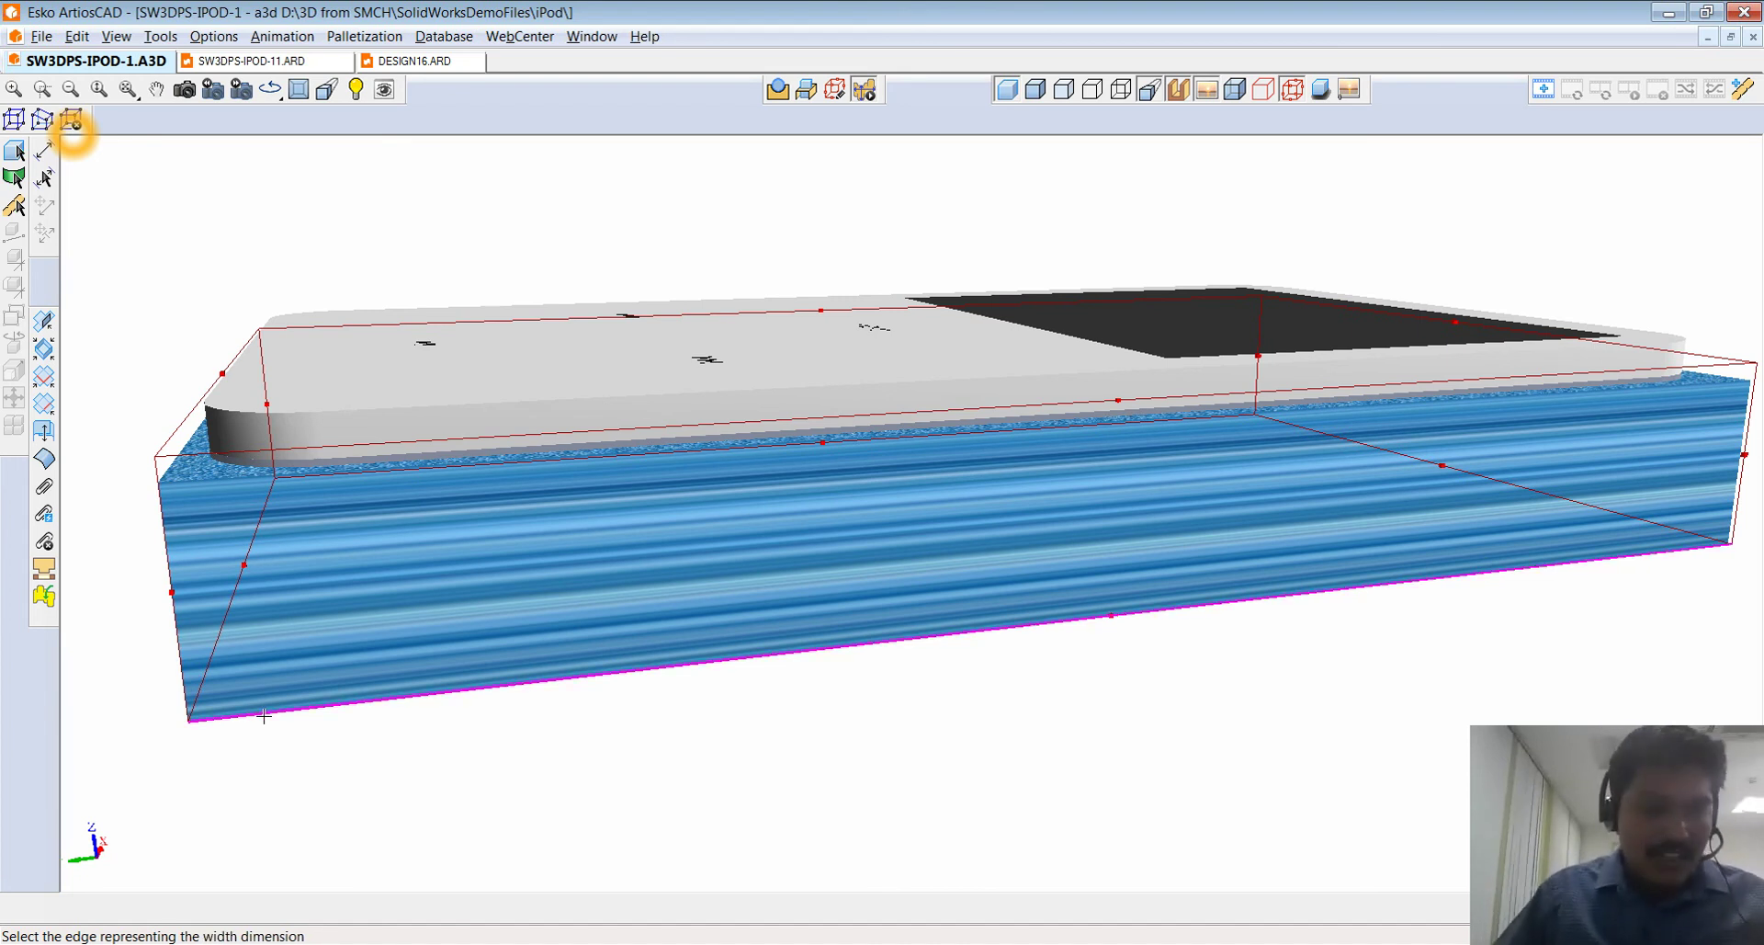
{"action": "left_click", "coordinate": [203, 676]}
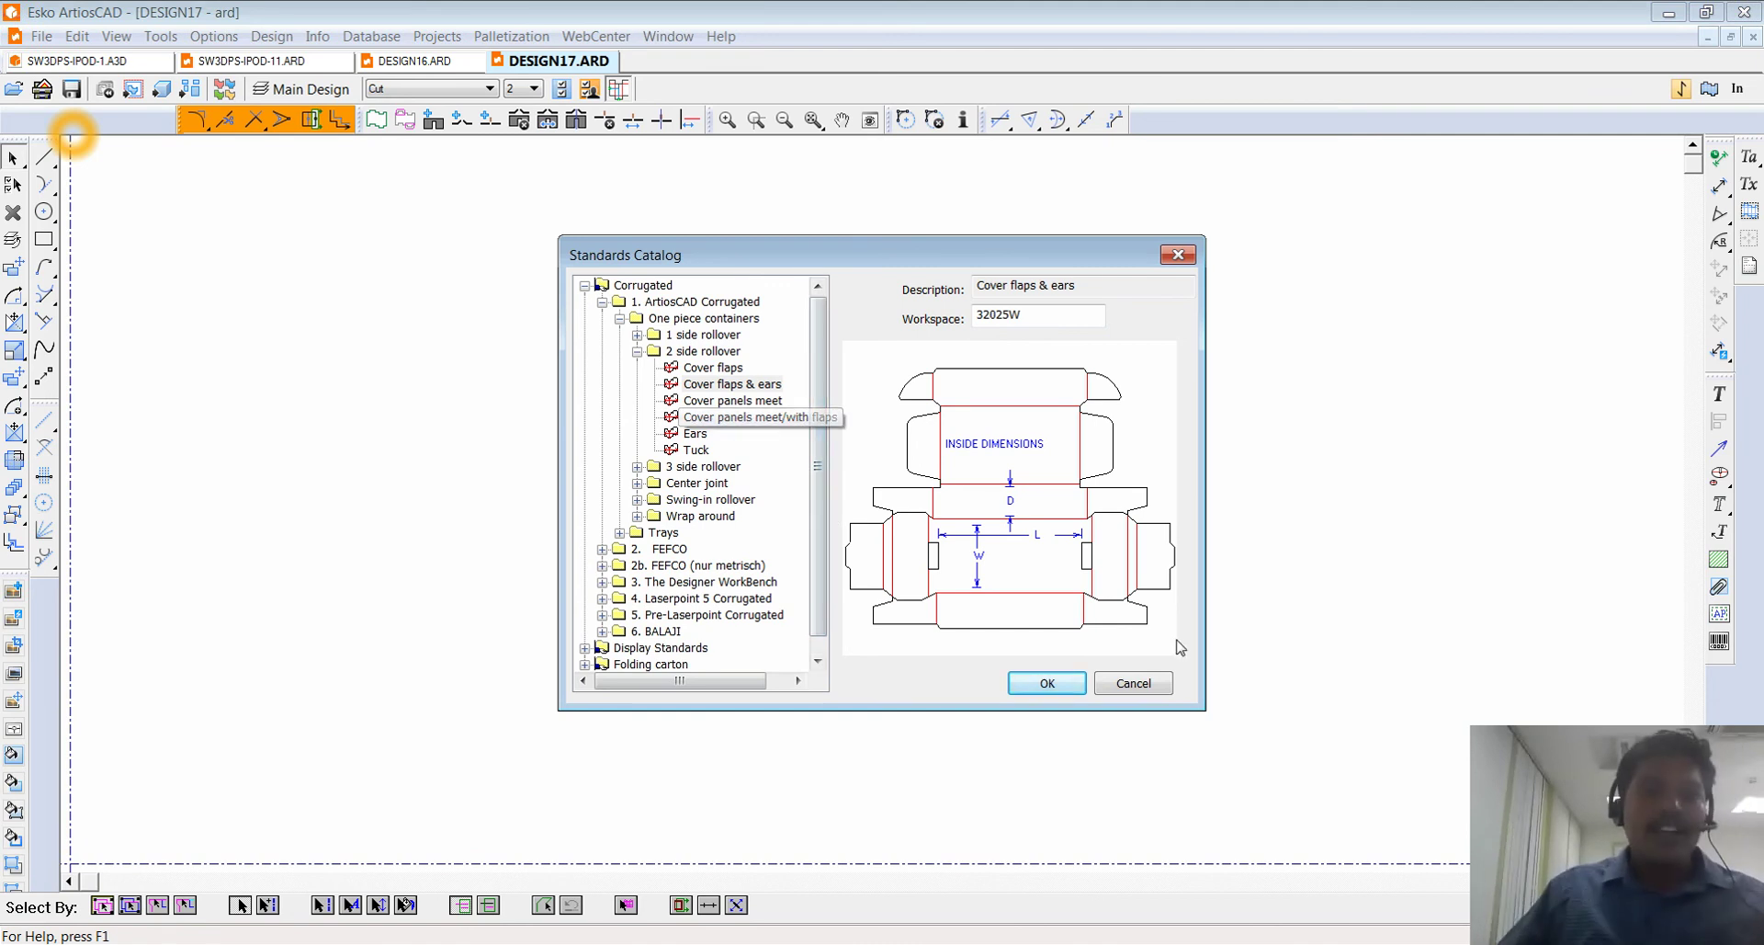
- Choose the Cover flaps & ears style with I-300C kraft C-flute board
{"action": "left_click", "coordinate": [1046, 684]}
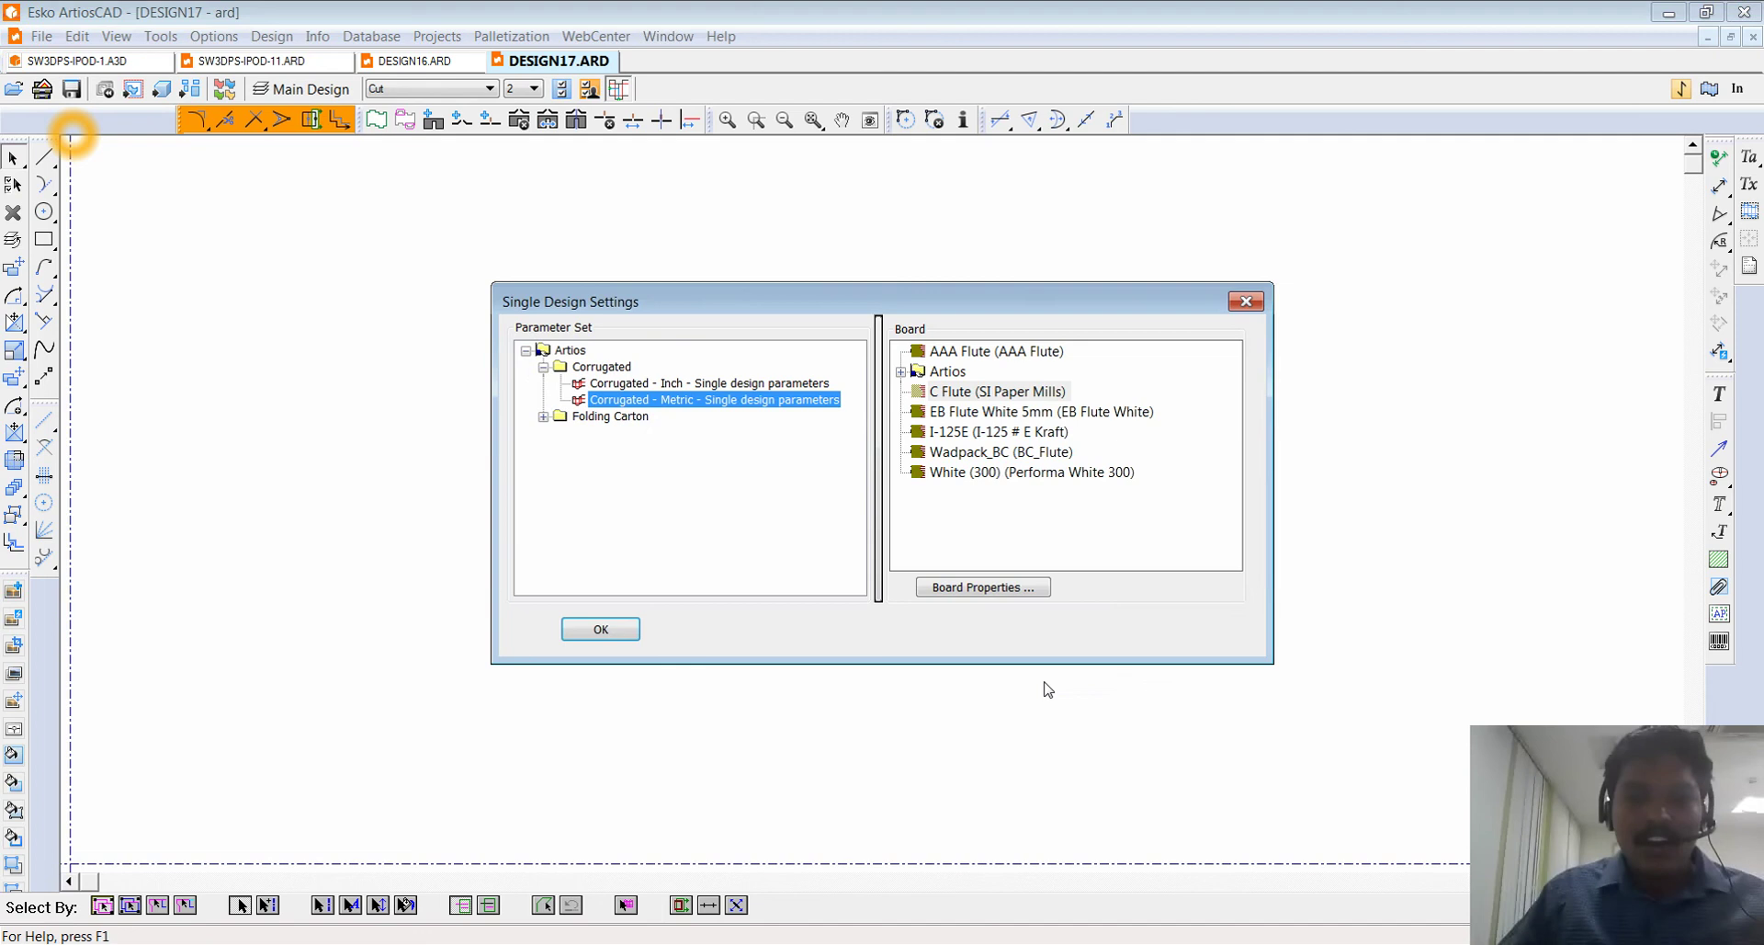
{"action": "left_click", "coordinate": [901, 372]}
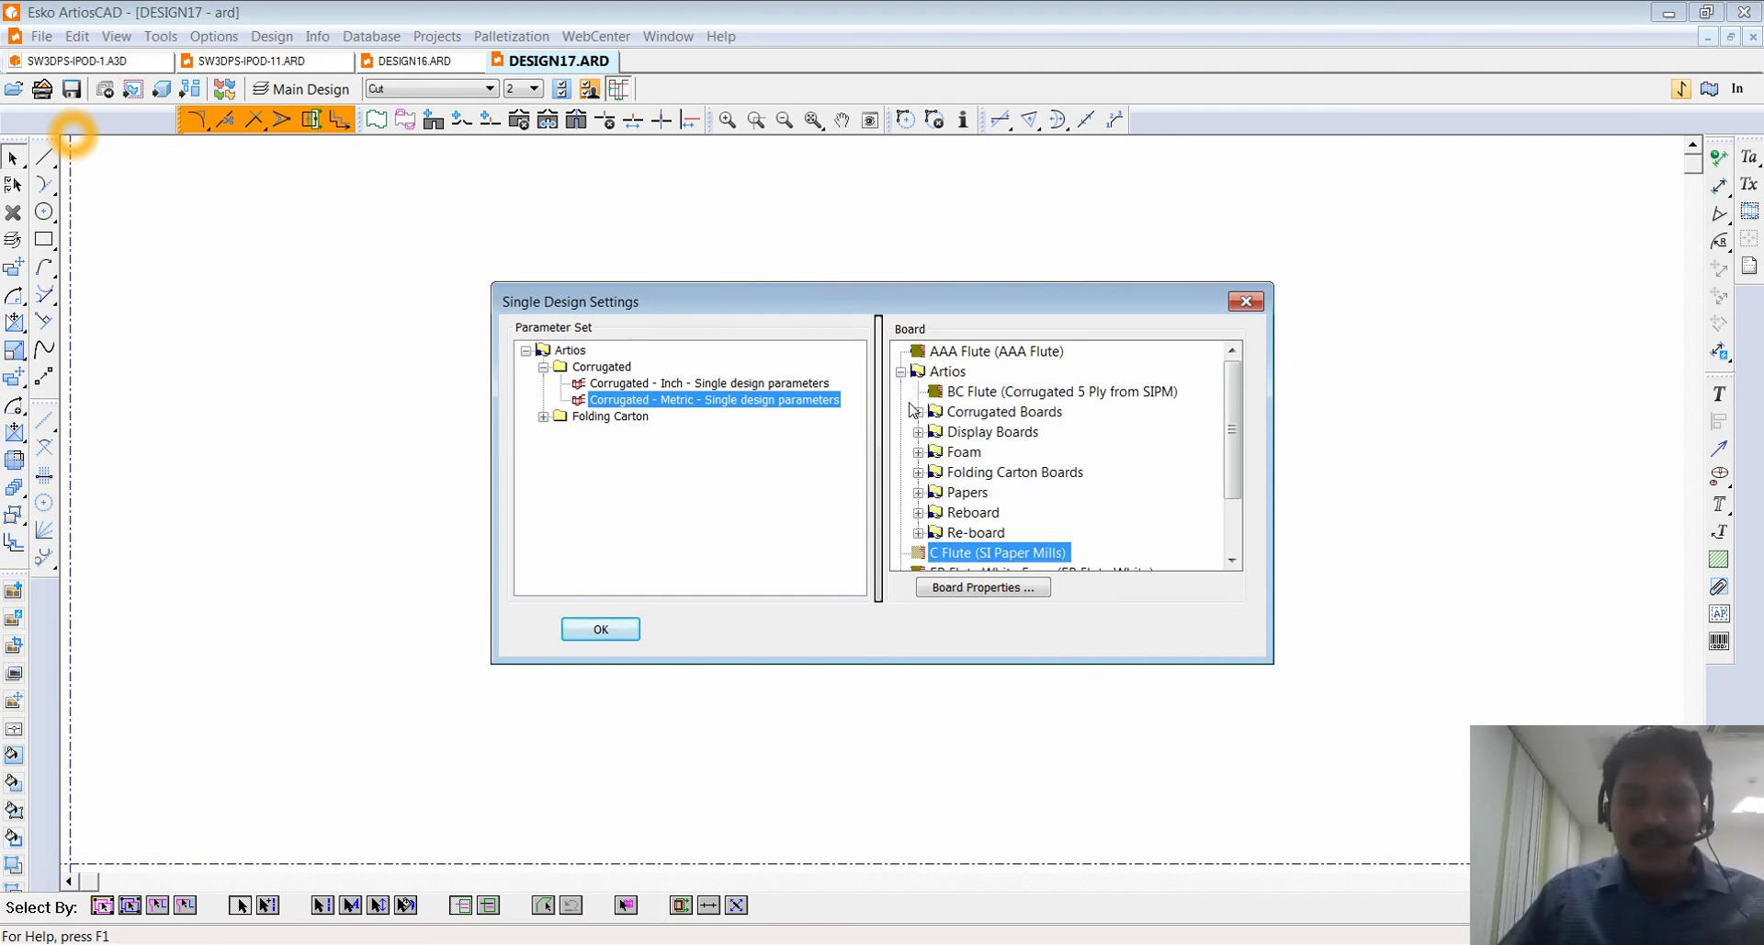
{"action": "left_click", "coordinate": [918, 412]}
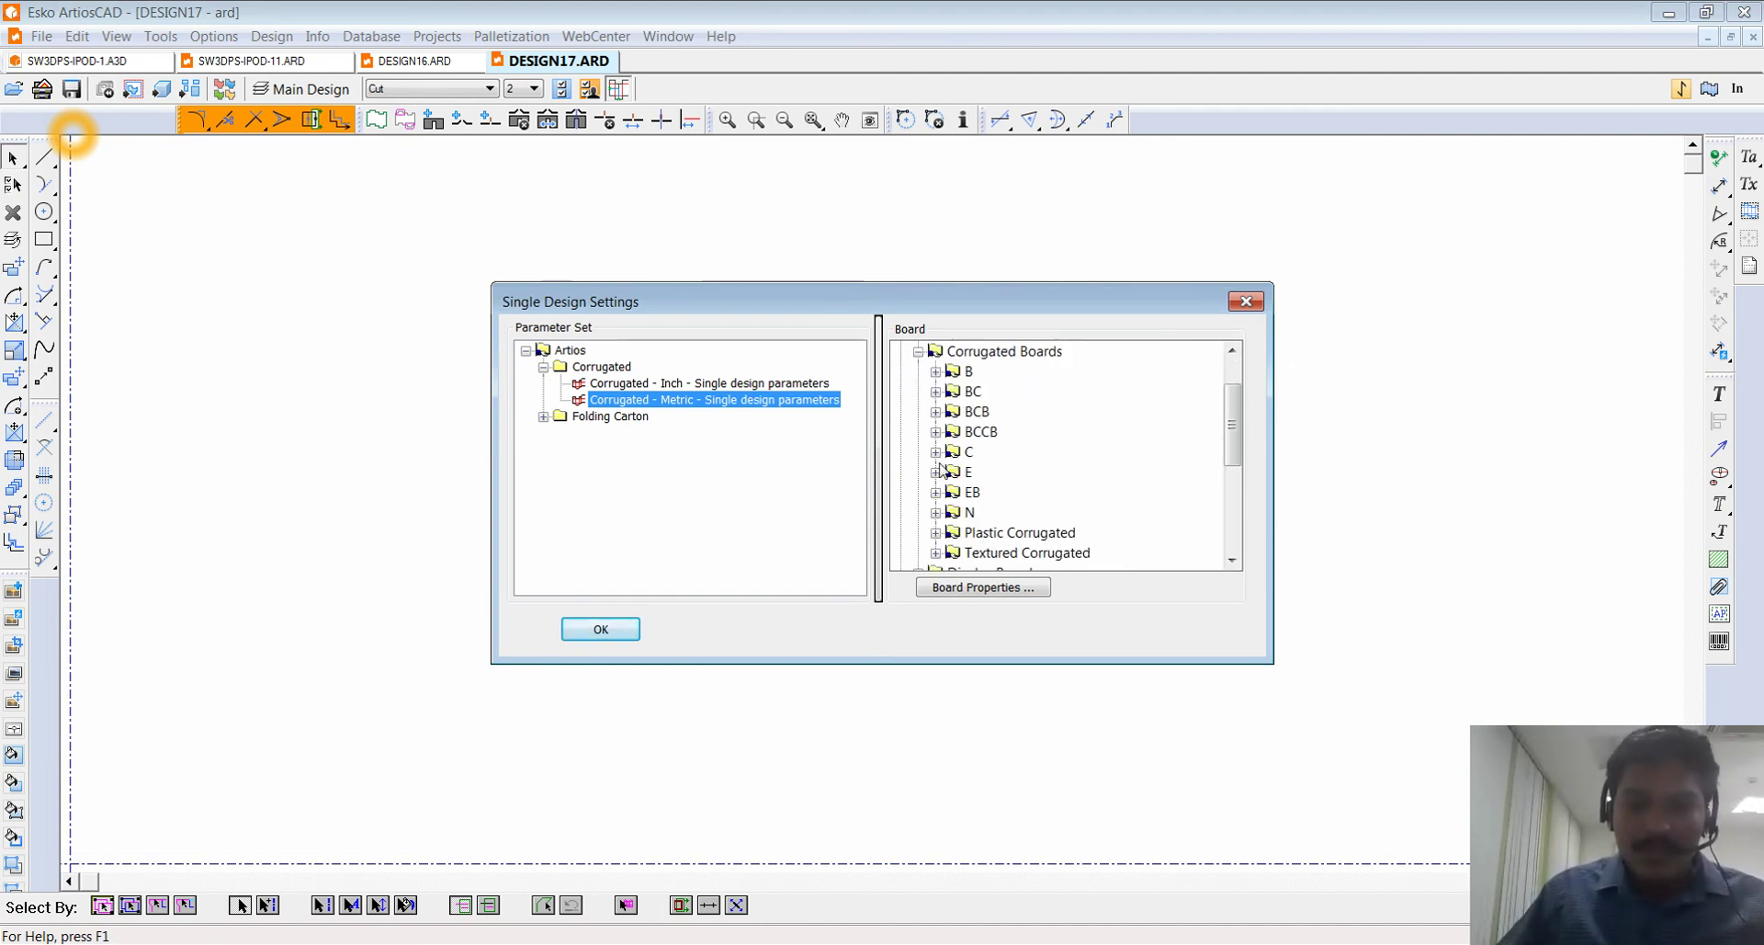
{"action": "left_click", "coordinate": [936, 452]}
{"action": "left_click", "coordinate": [1011, 493]}
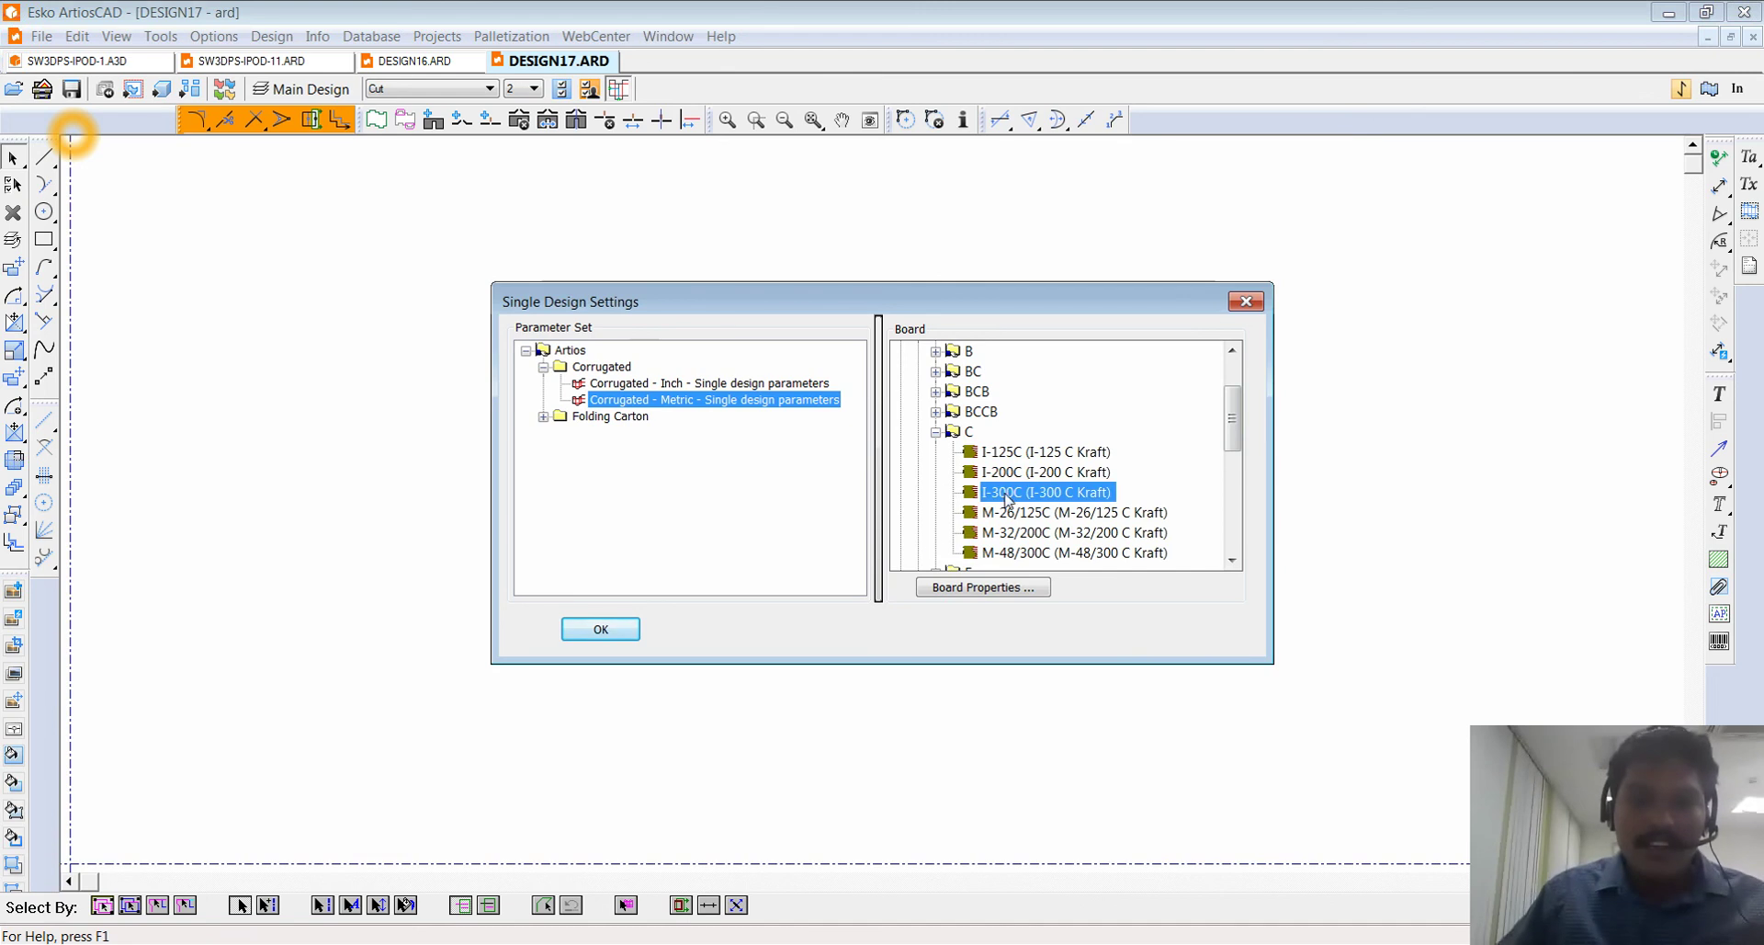
{"action": "left_click", "coordinate": [601, 630]}
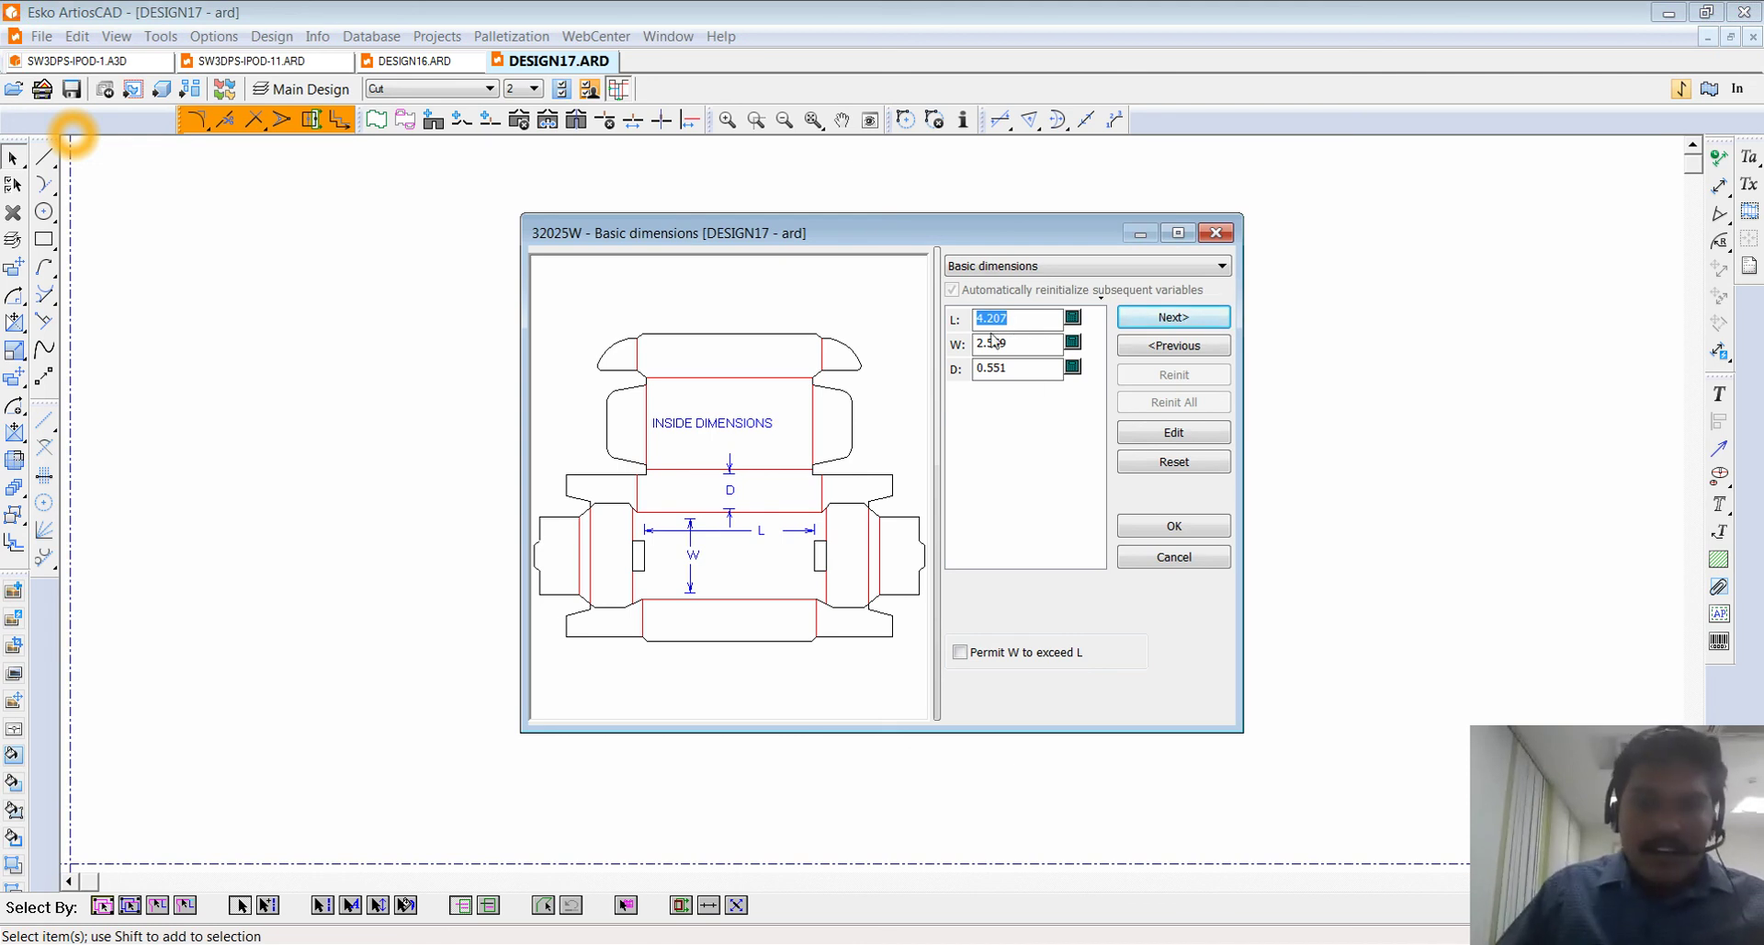
- Accept the basic dimensions, ignore the ER1 conflict, and add the unfolded mailer to the 3D scene
{"action": "left_click", "coordinate": [1145, 525]}
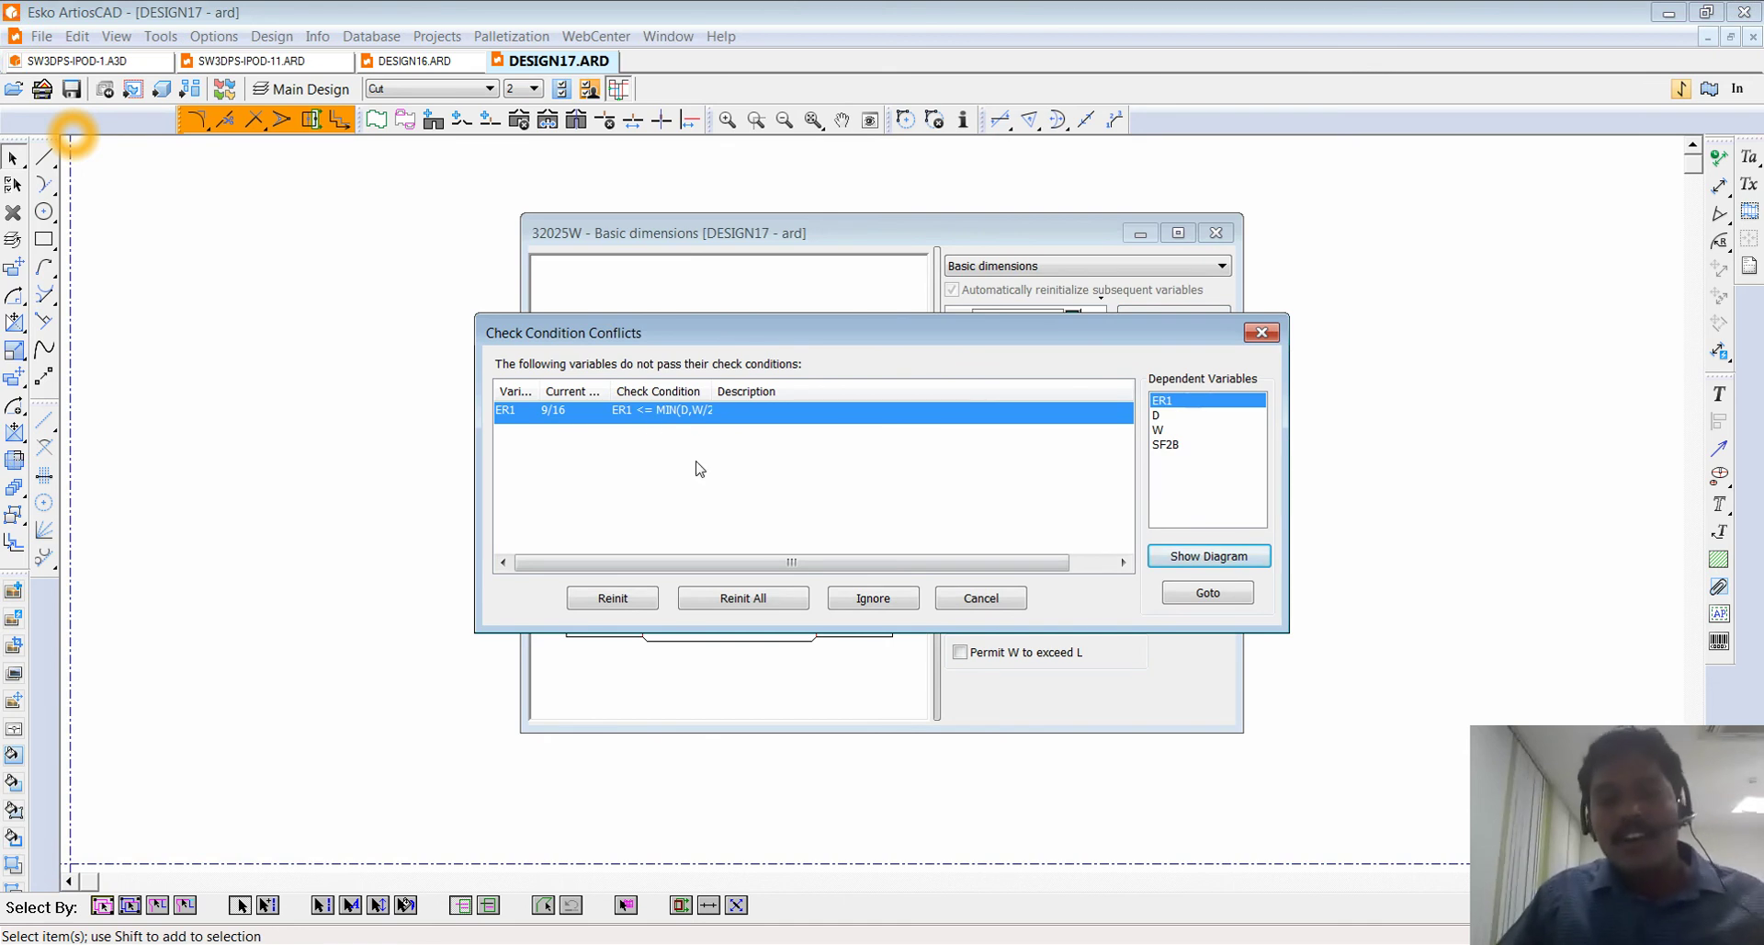
{"action": "left_click", "coordinate": [877, 598]}
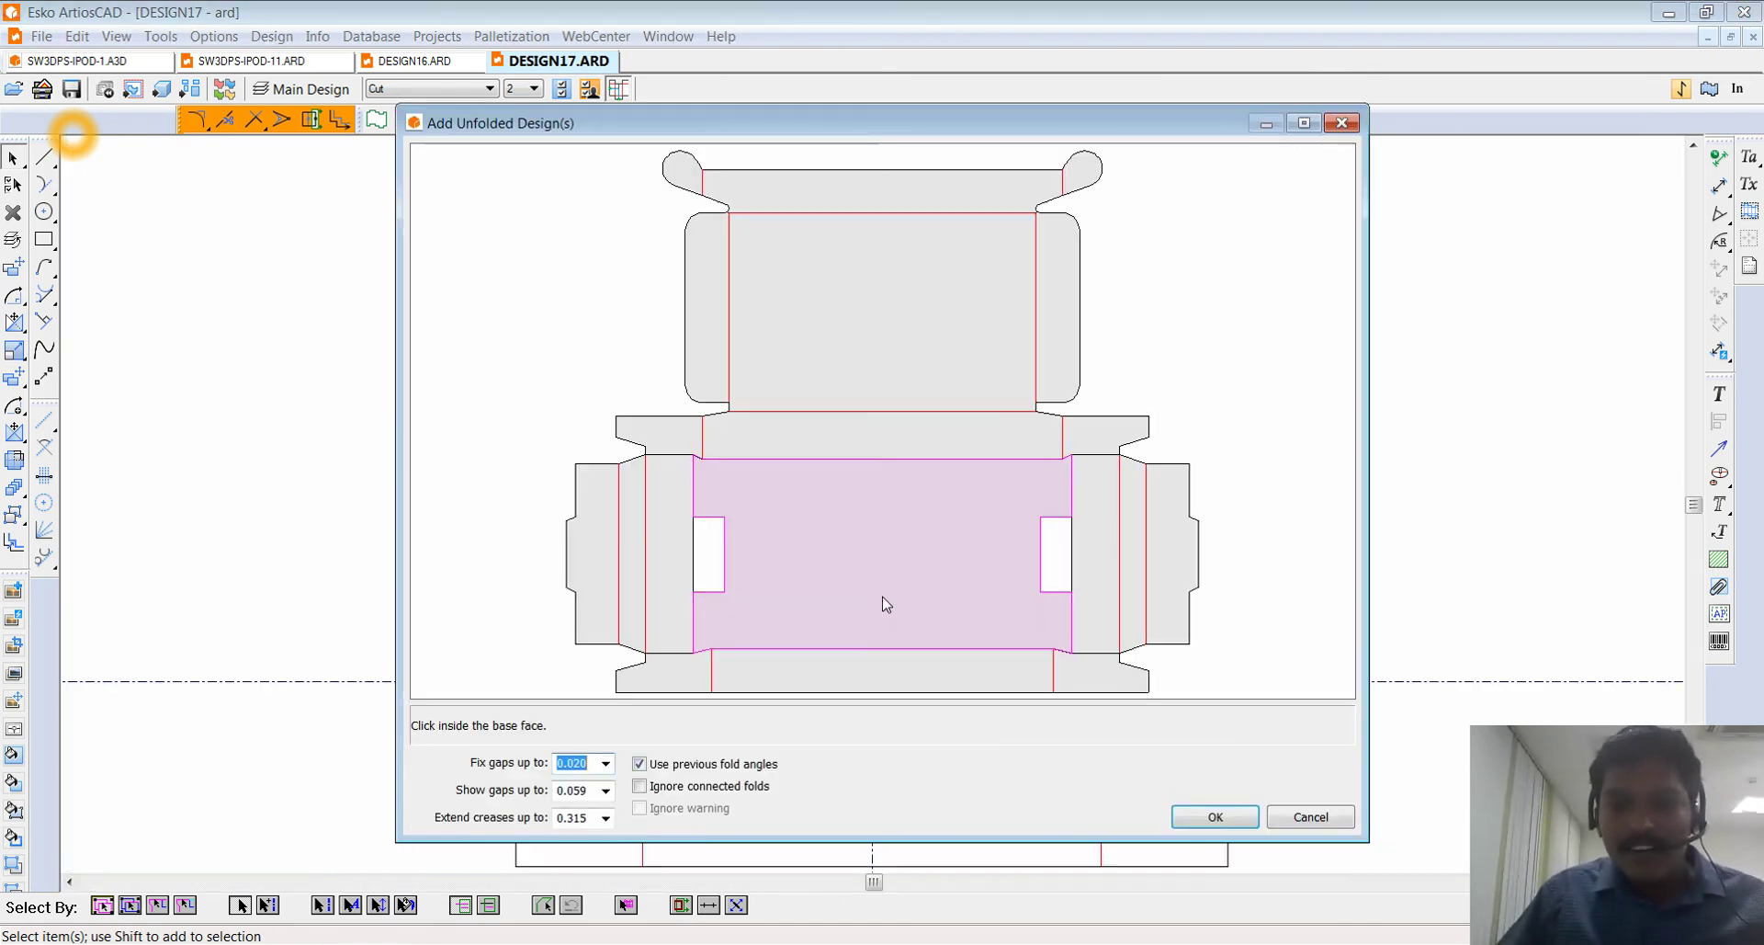
{"action": "left_click", "coordinate": [1217, 816]}
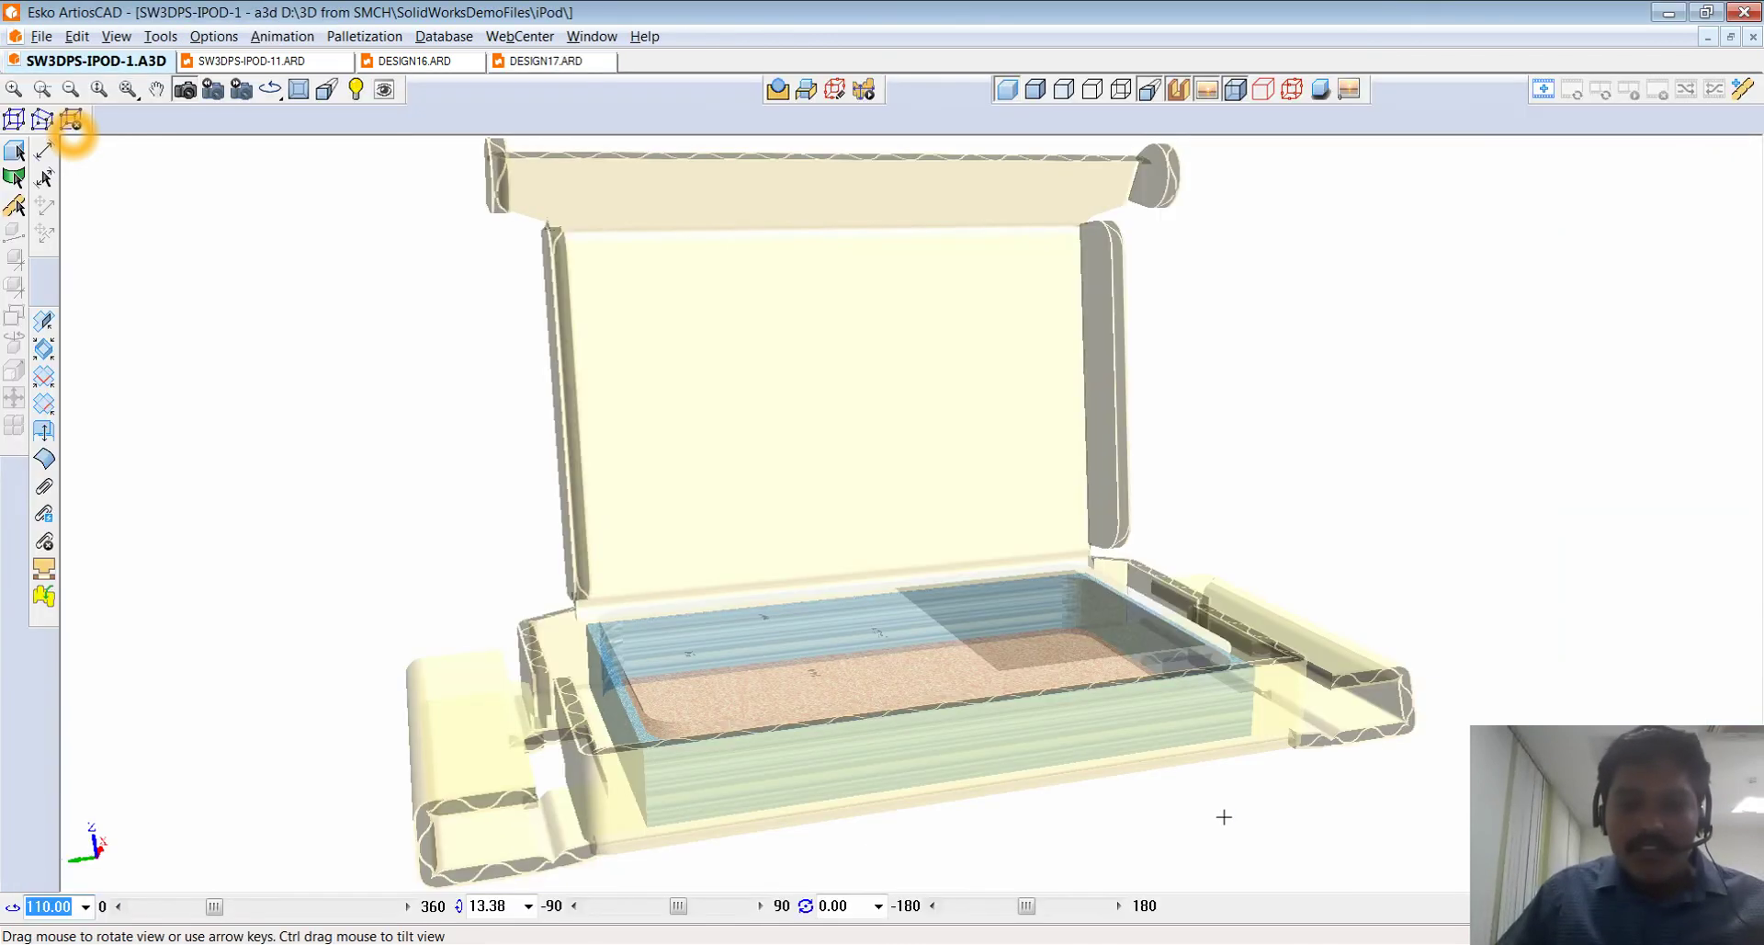
- Fold the left and right side flaps up to 90°
{"action": "left_click", "coordinate": [15, 149]}
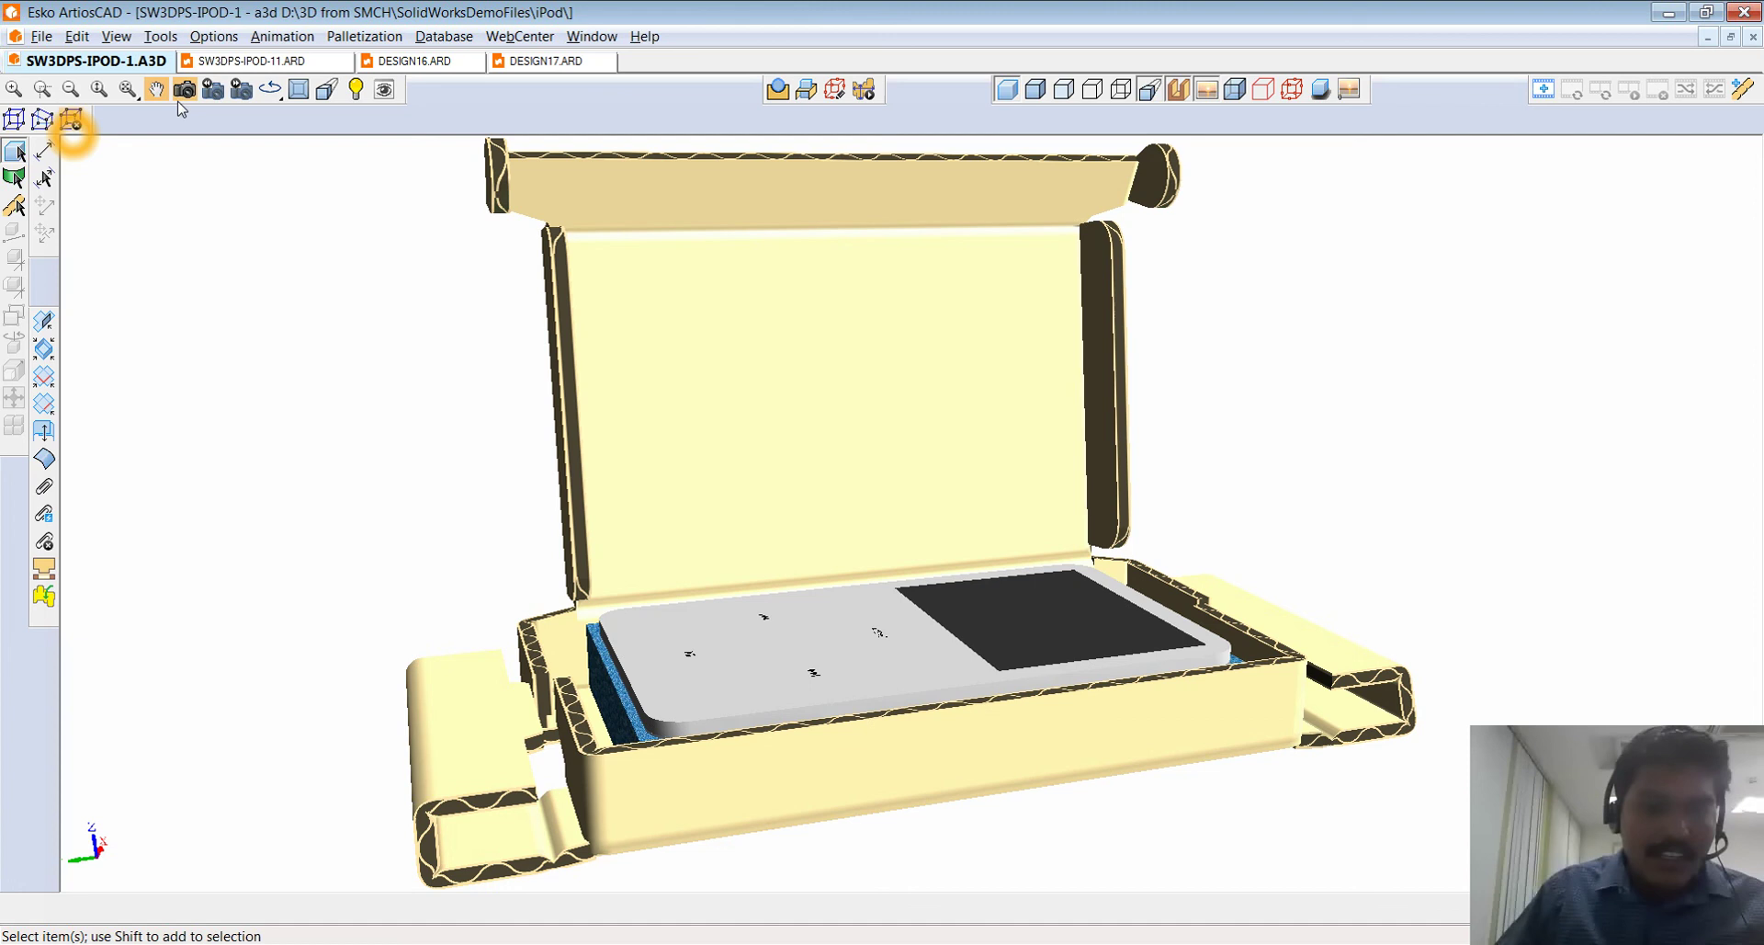
{"action": "left_click", "coordinate": [43, 320]}
{"action": "left_click", "coordinate": [551, 842]}
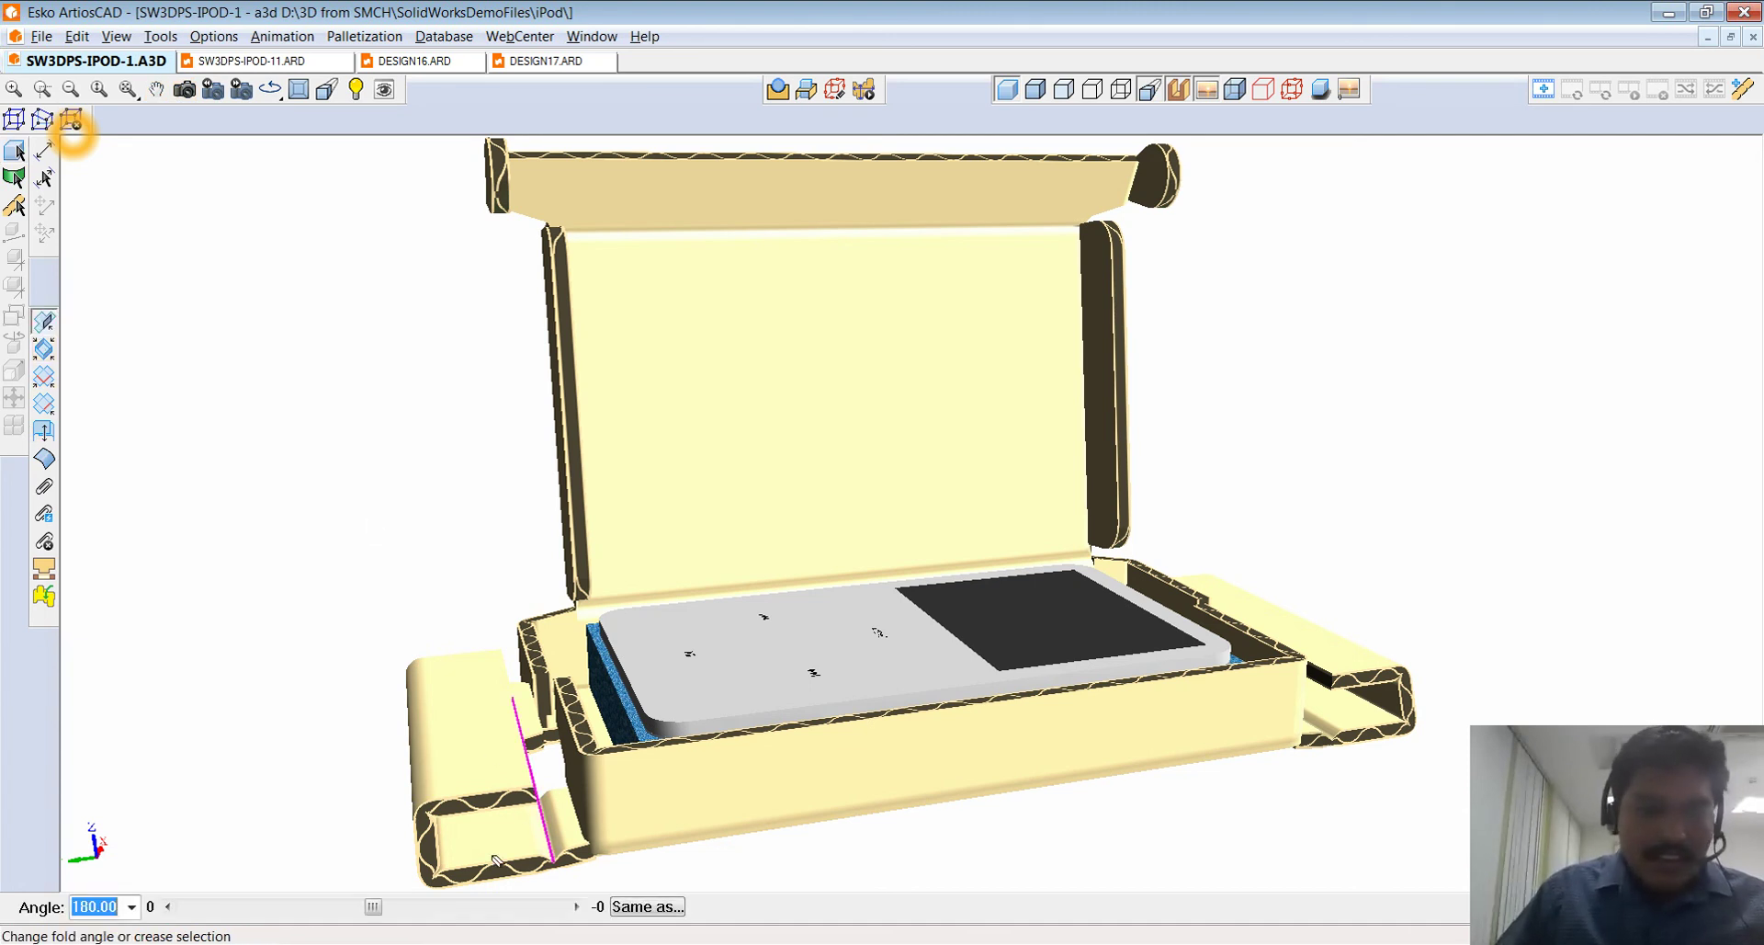
{"action": "left_click", "coordinate": [131, 906]}
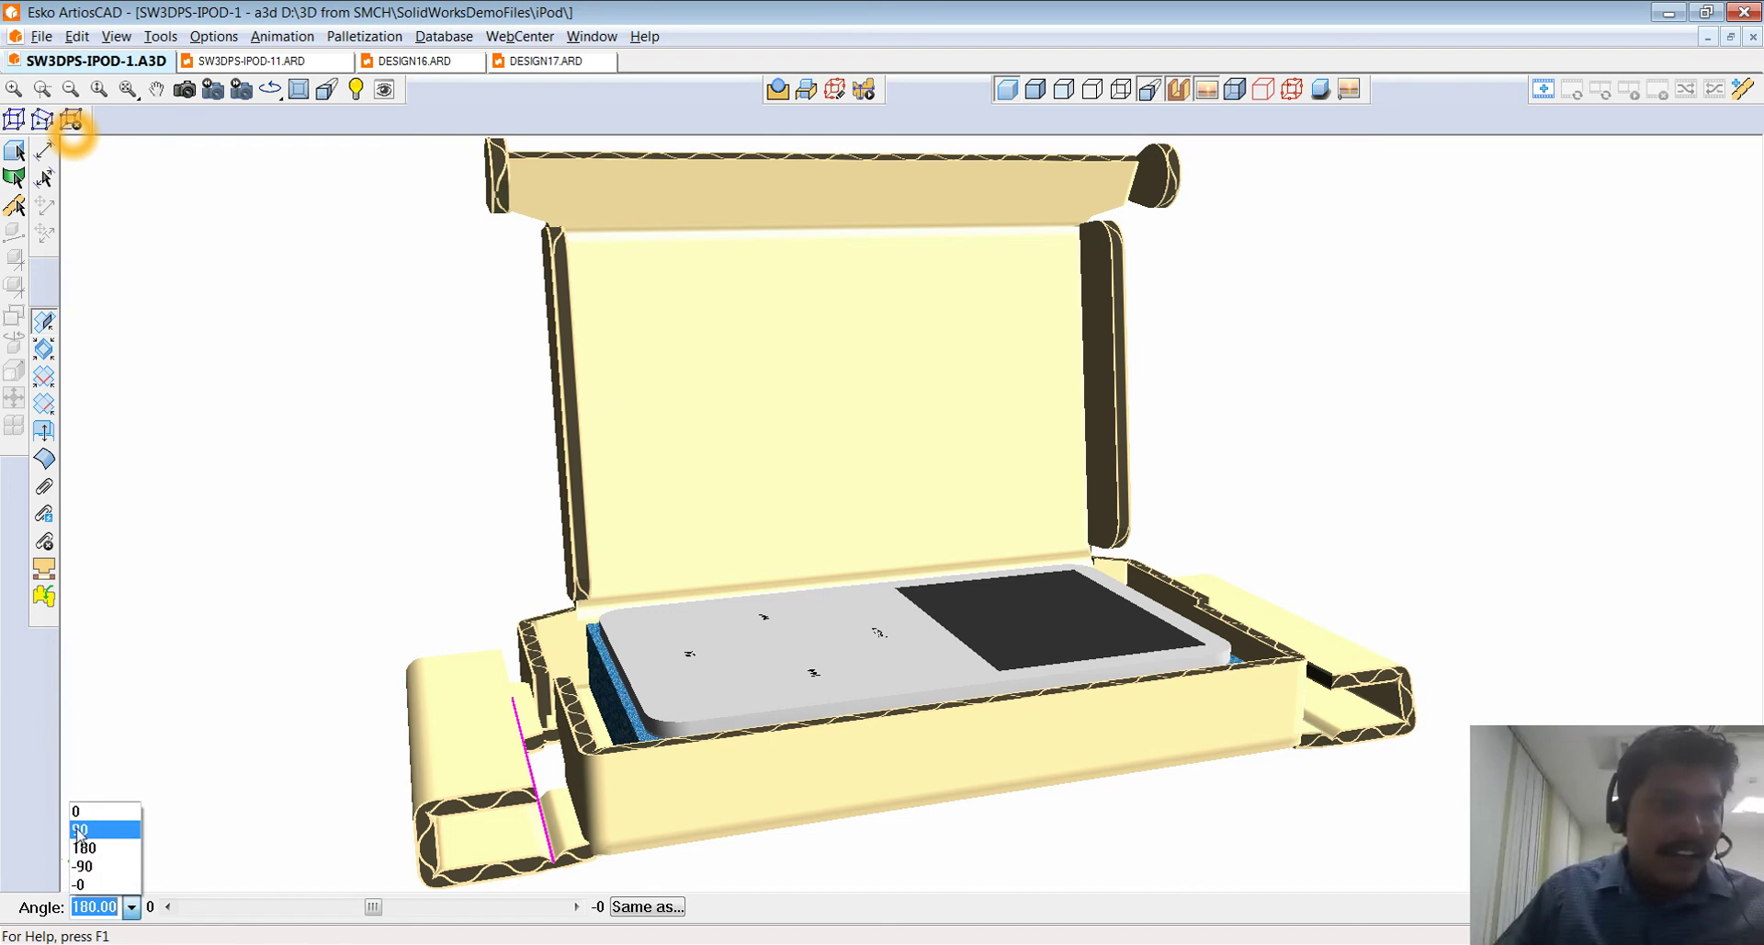
{"action": "left_click", "coordinate": [86, 831]}
{"action": "left_click", "coordinate": [1332, 735]}
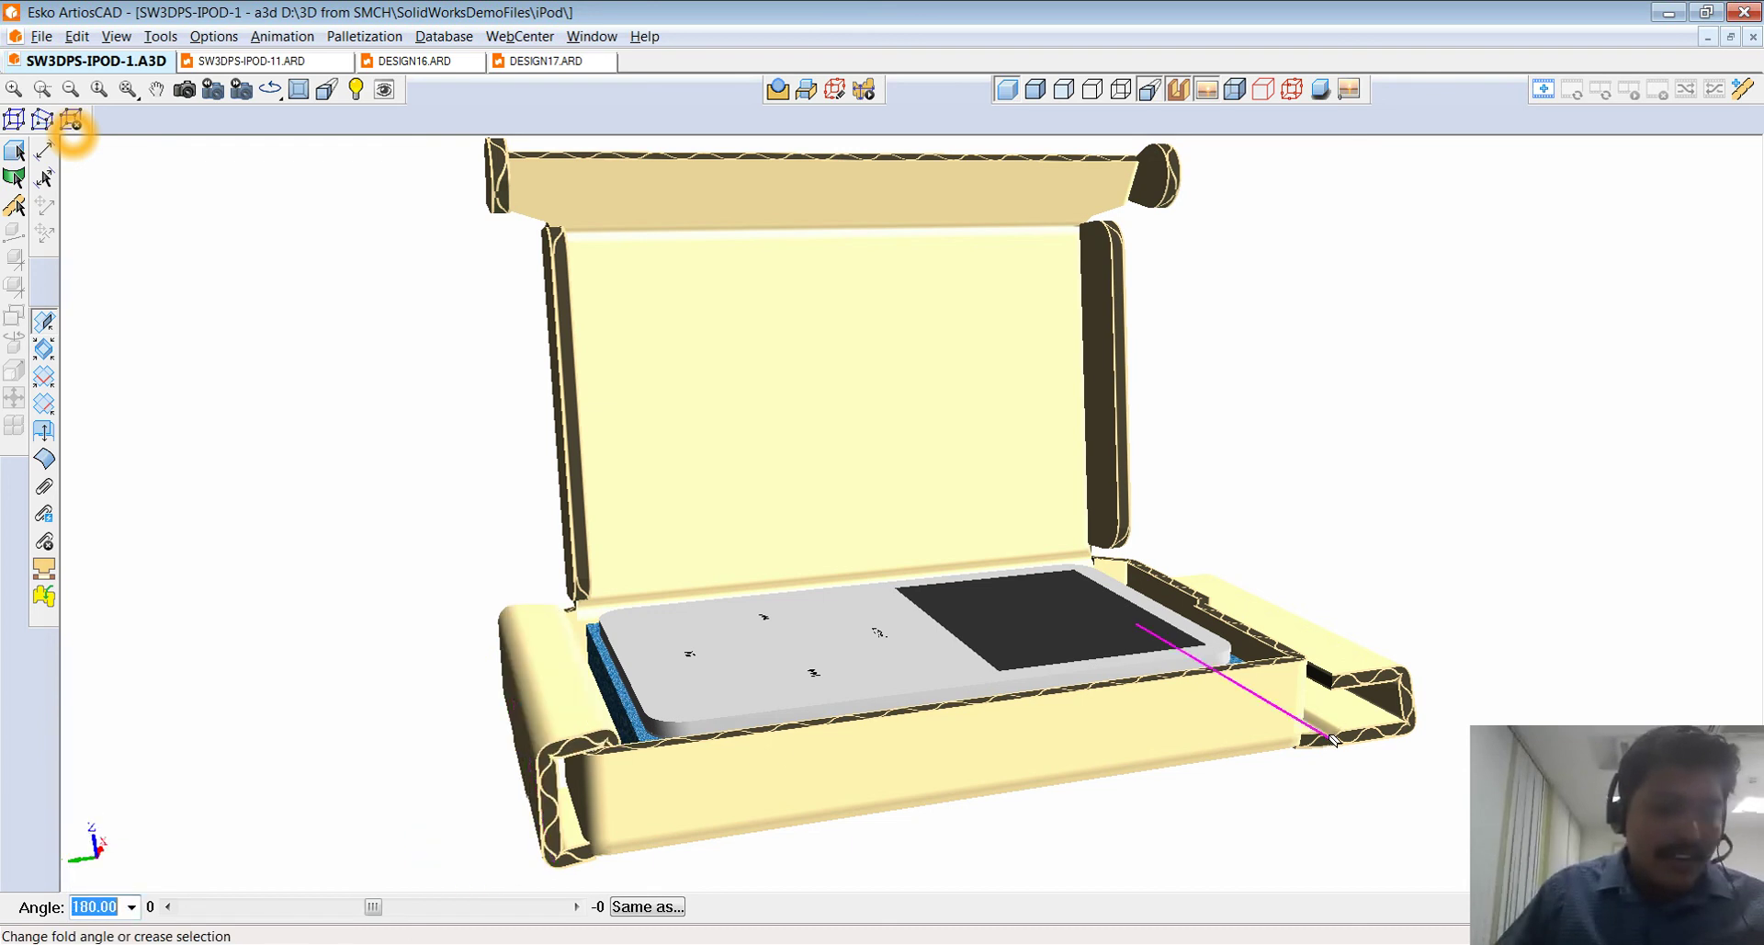
{"action": "left_click", "coordinate": [132, 906]}
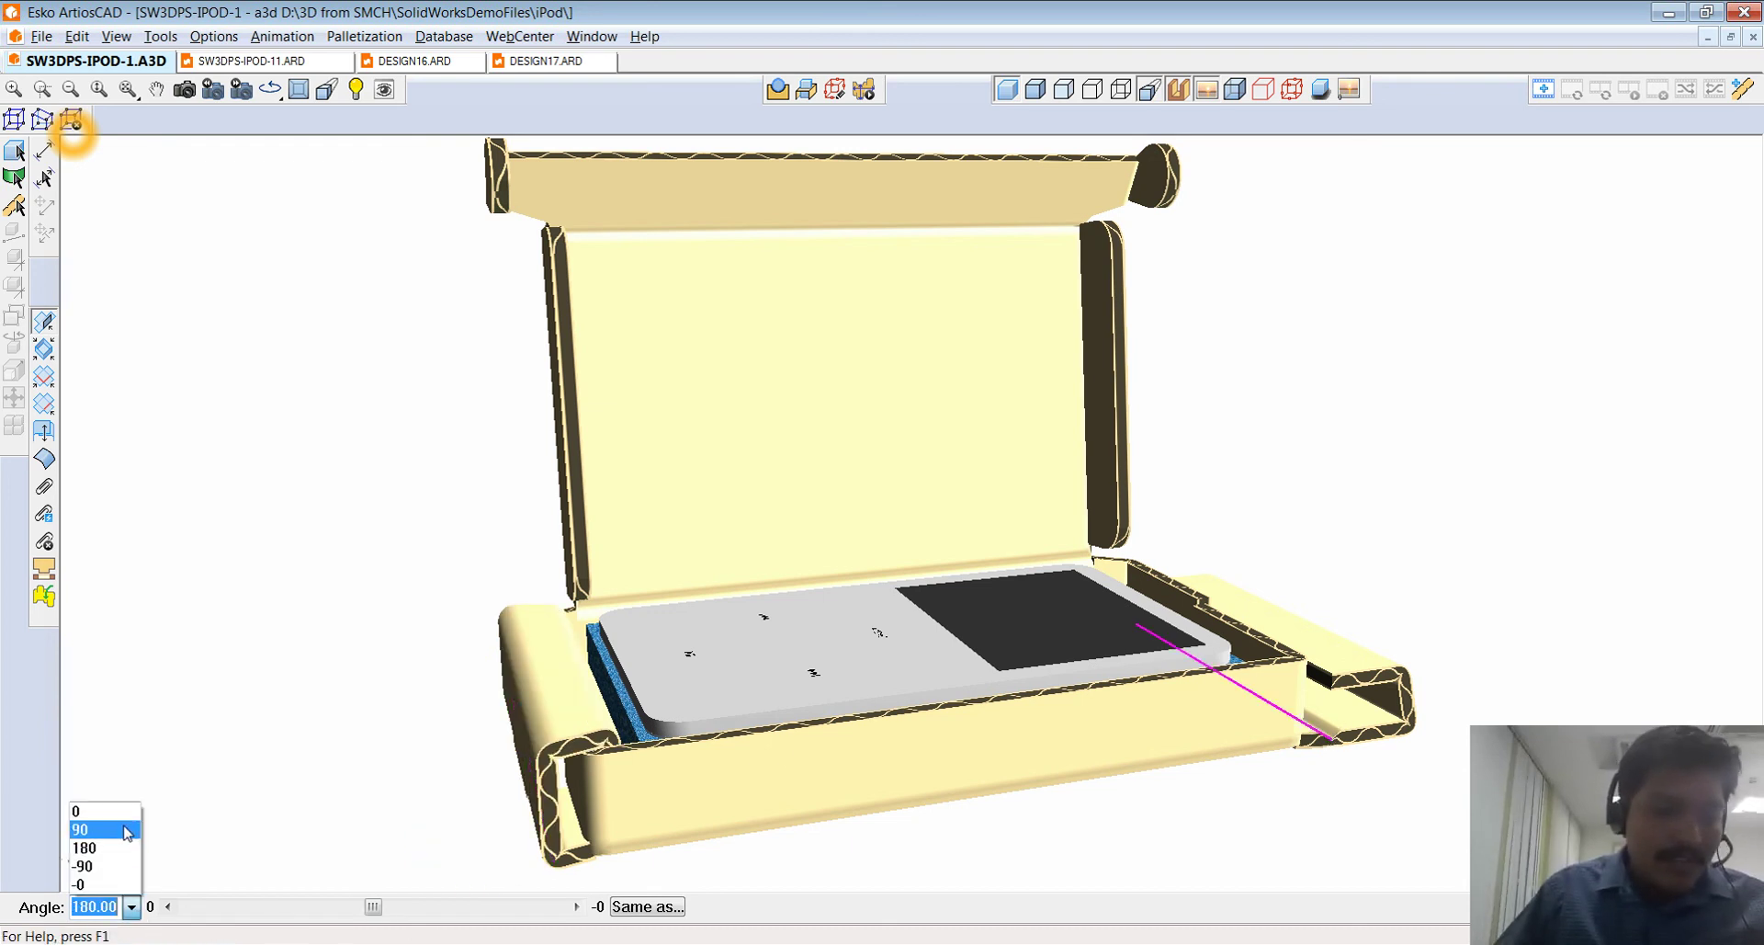
{"action": "left_click", "coordinate": [87, 829]}
- Fold the lid's top tuck to 90° and swing the lid to 124° over the iPod
{"action": "left_click", "coordinate": [700, 230]}
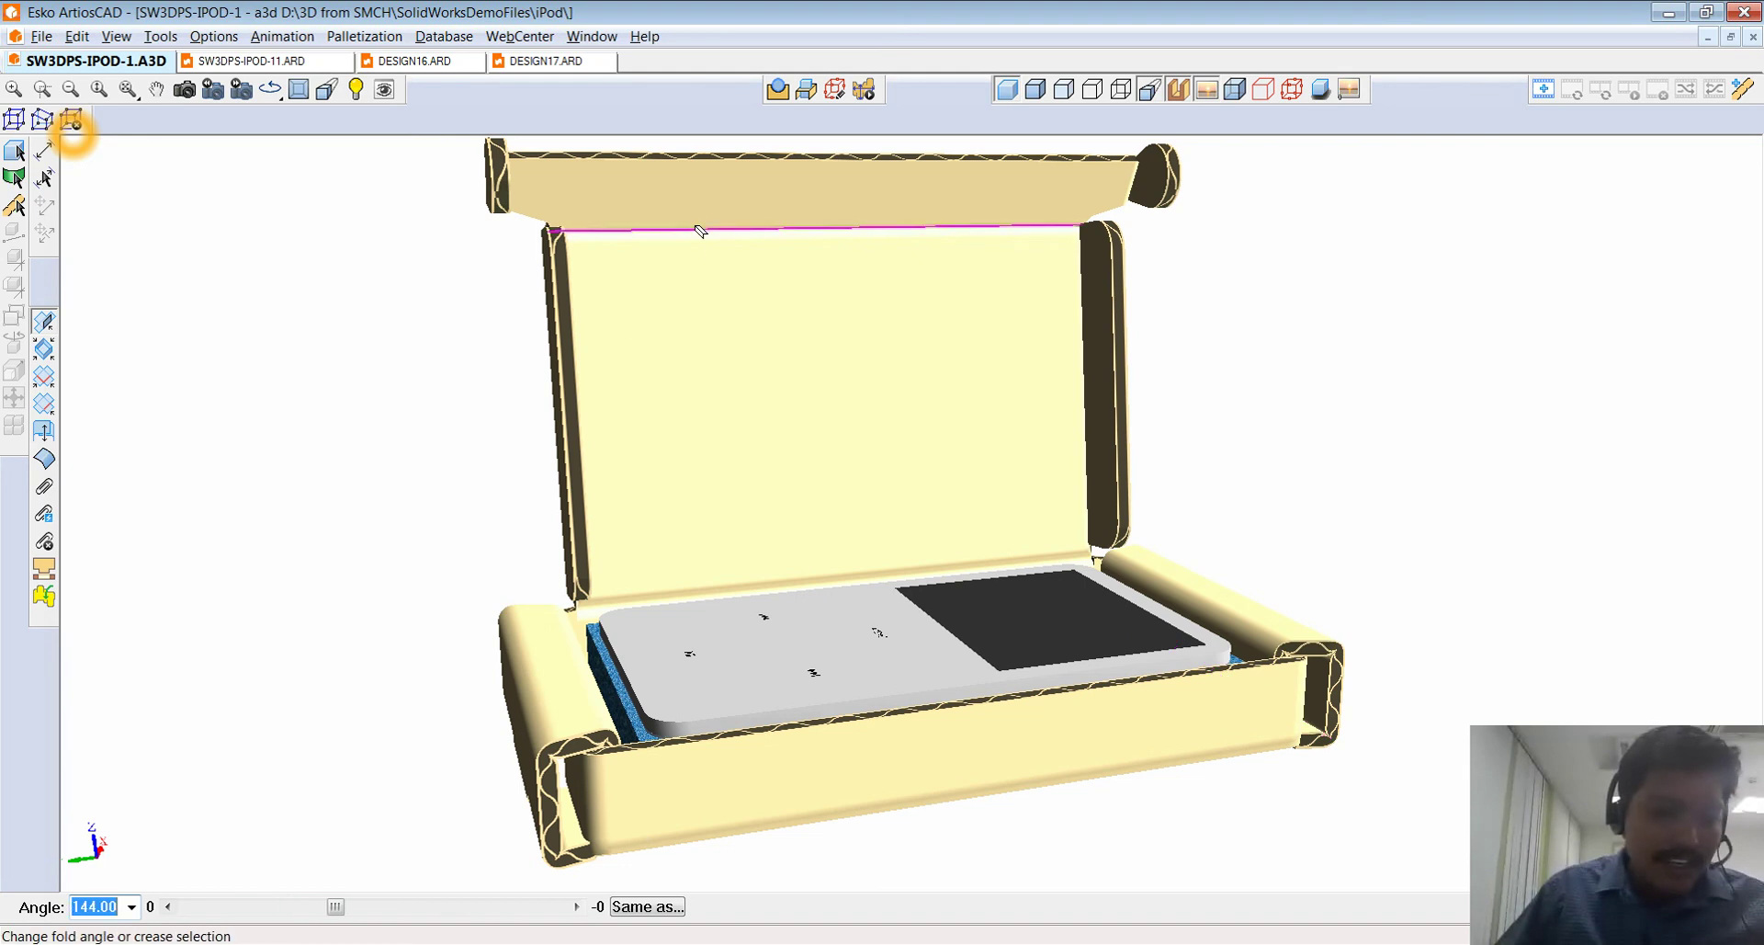
{"action": "left_click", "coordinate": [131, 906]}
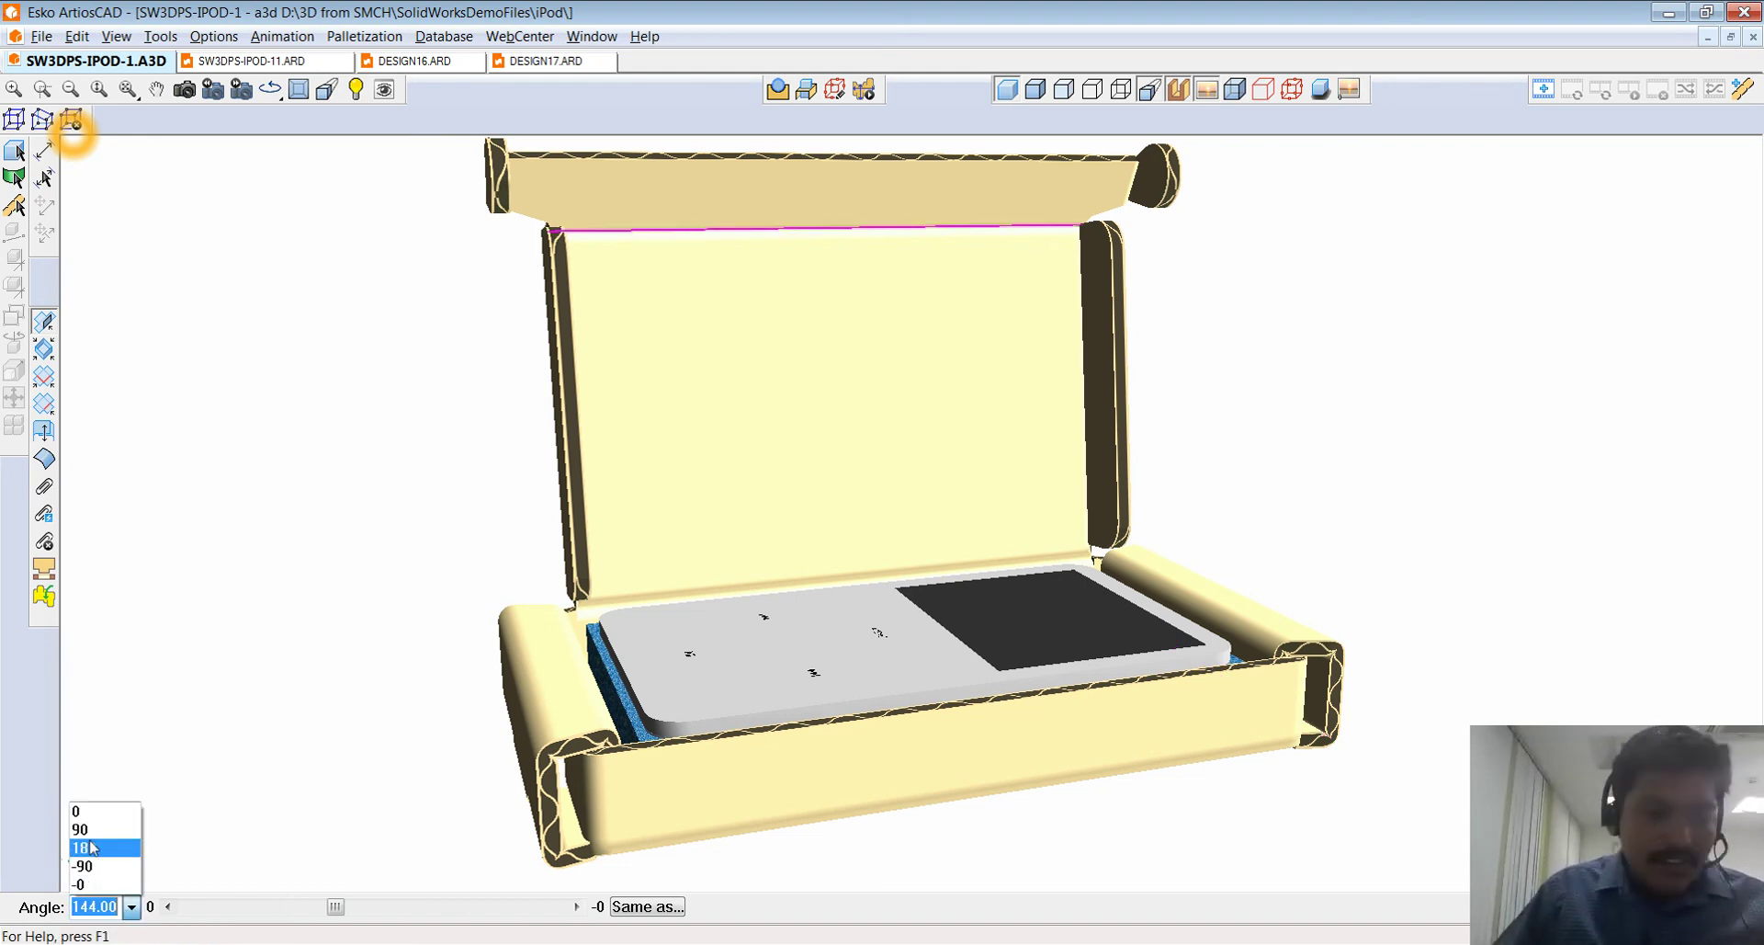
{"action": "left_click", "coordinate": [83, 843]}
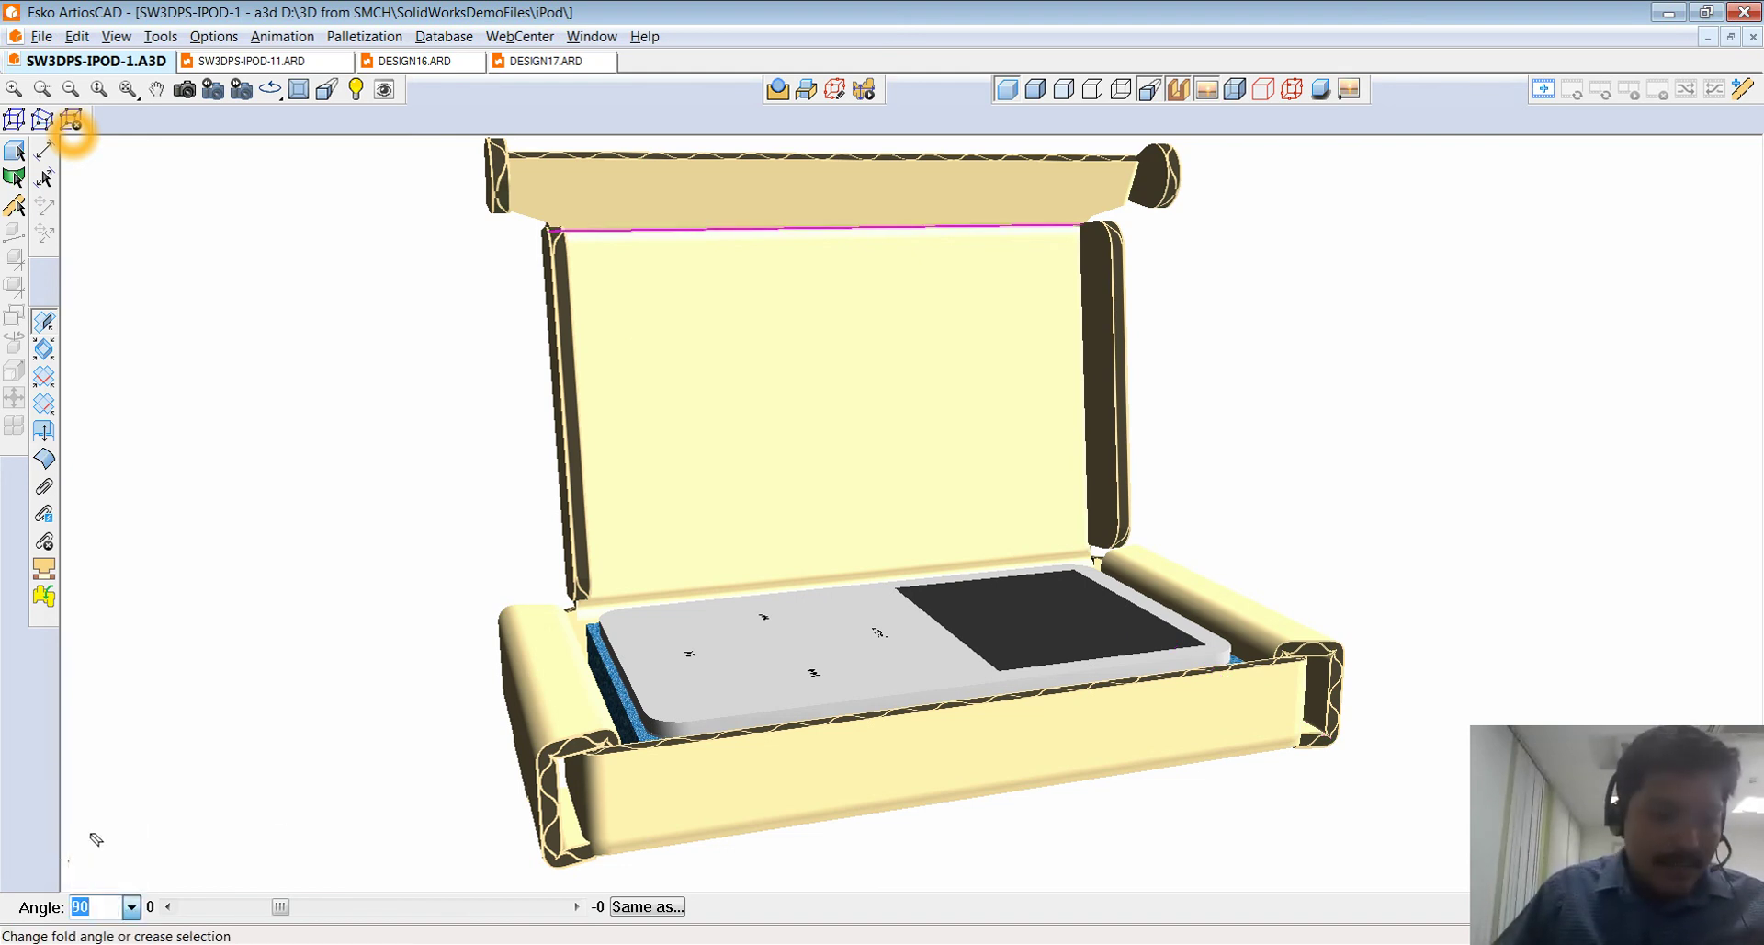
{"action": "left_click", "coordinate": [731, 588]}
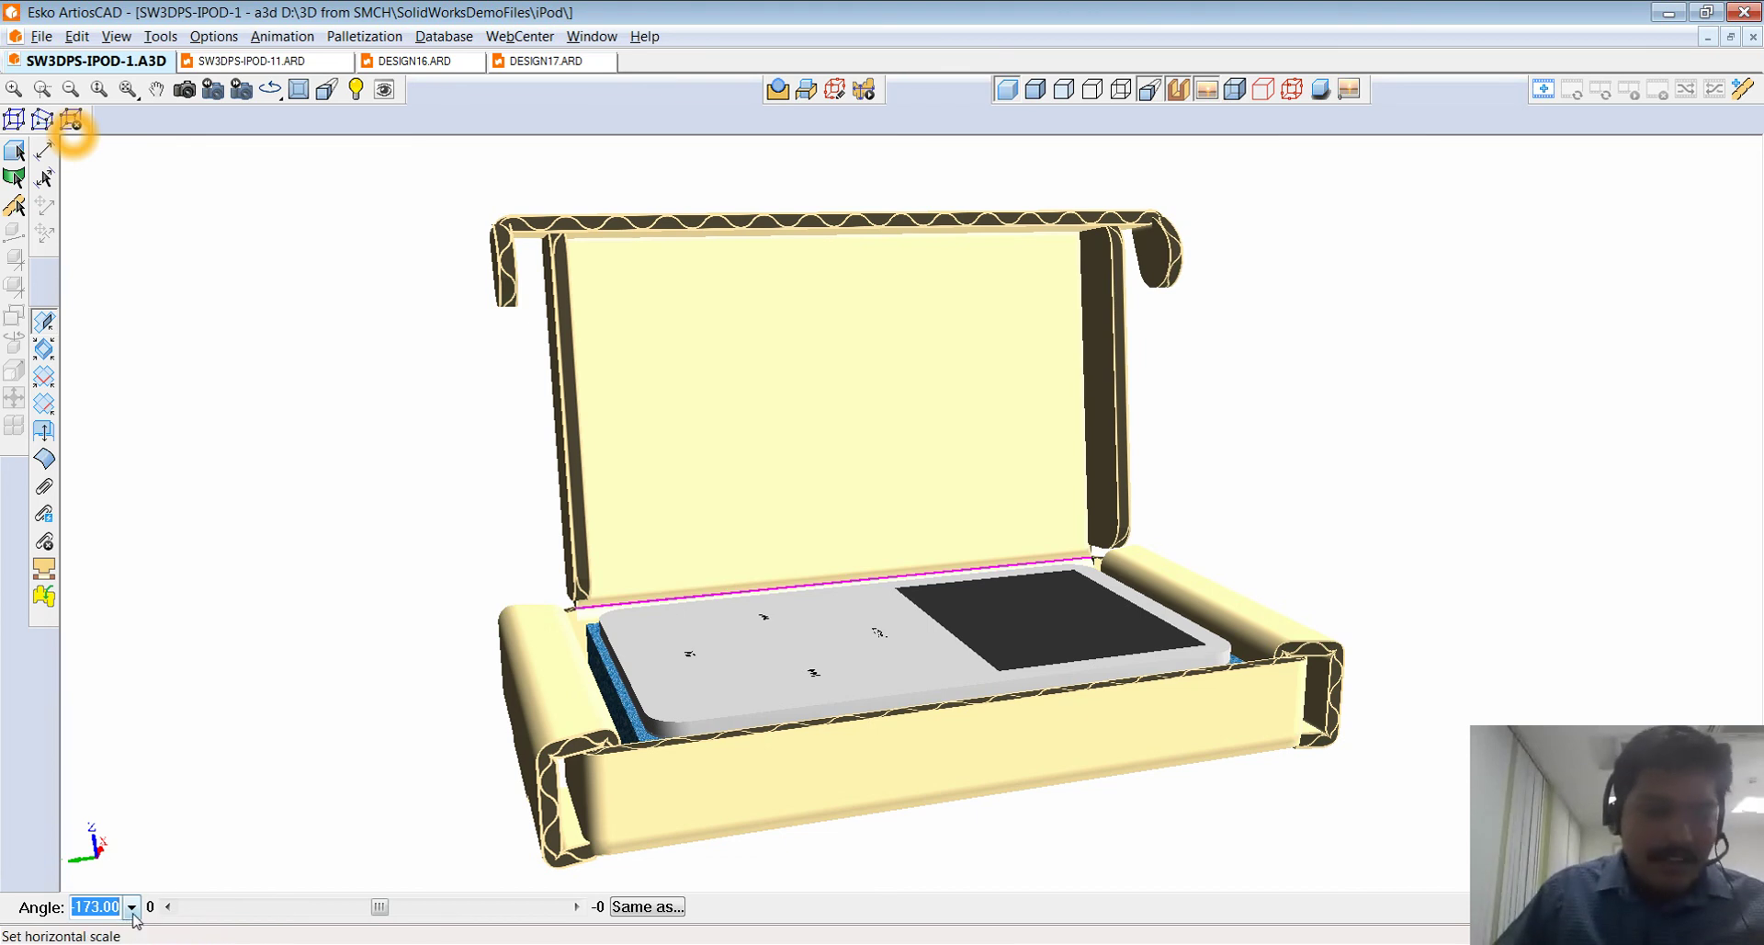
{"action": "left_click_drag", "start_coordinate": [379, 907], "coordinate": [316, 912]}
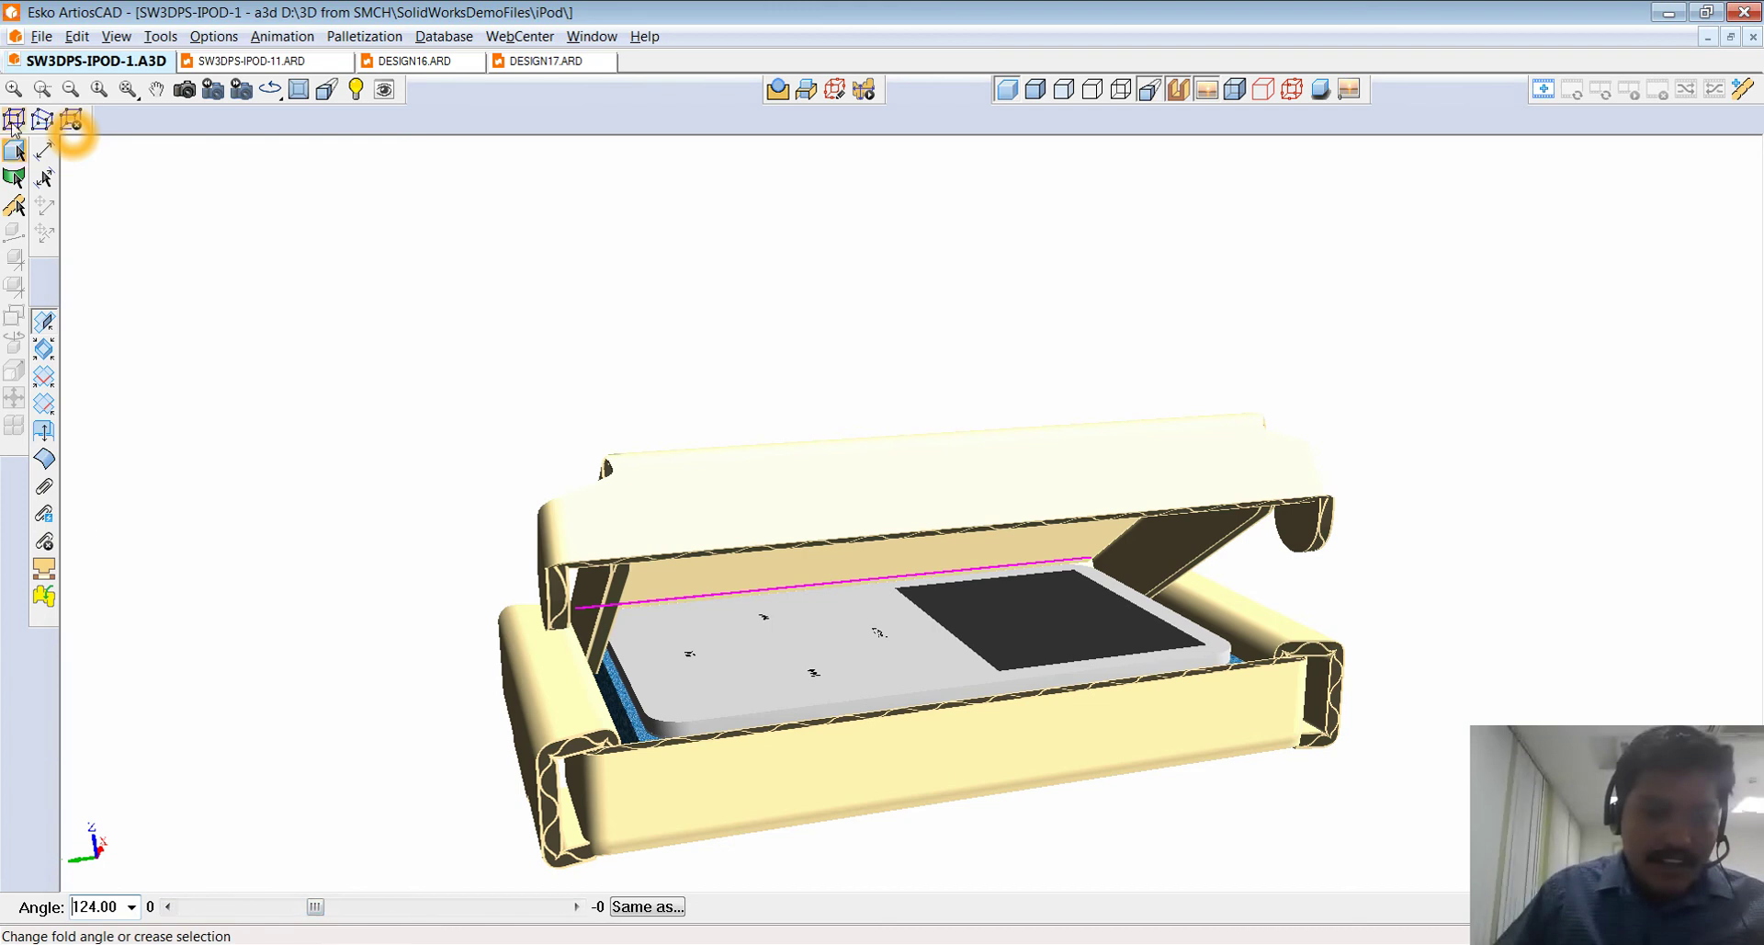
{"action": "left_click", "coordinate": [217, 291]}
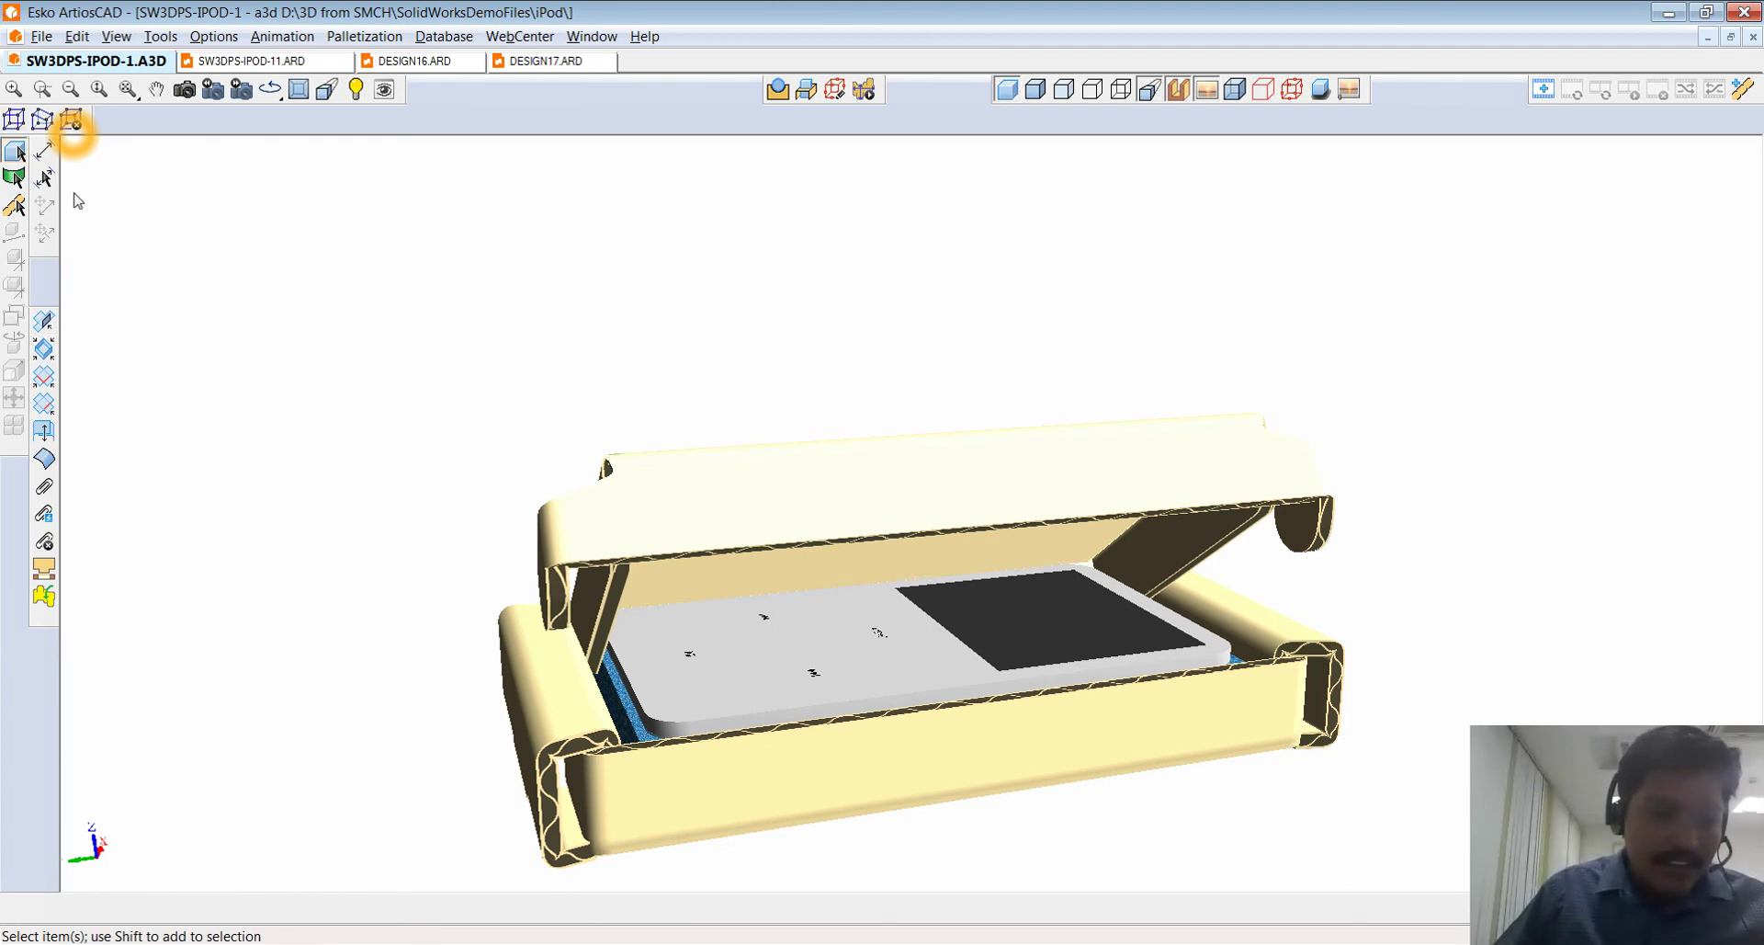
{"action": "left_click", "coordinate": [184, 88]}
{"action": "left_click_drag", "start_coordinate": [265, 298], "coordinate": [677, 405]}
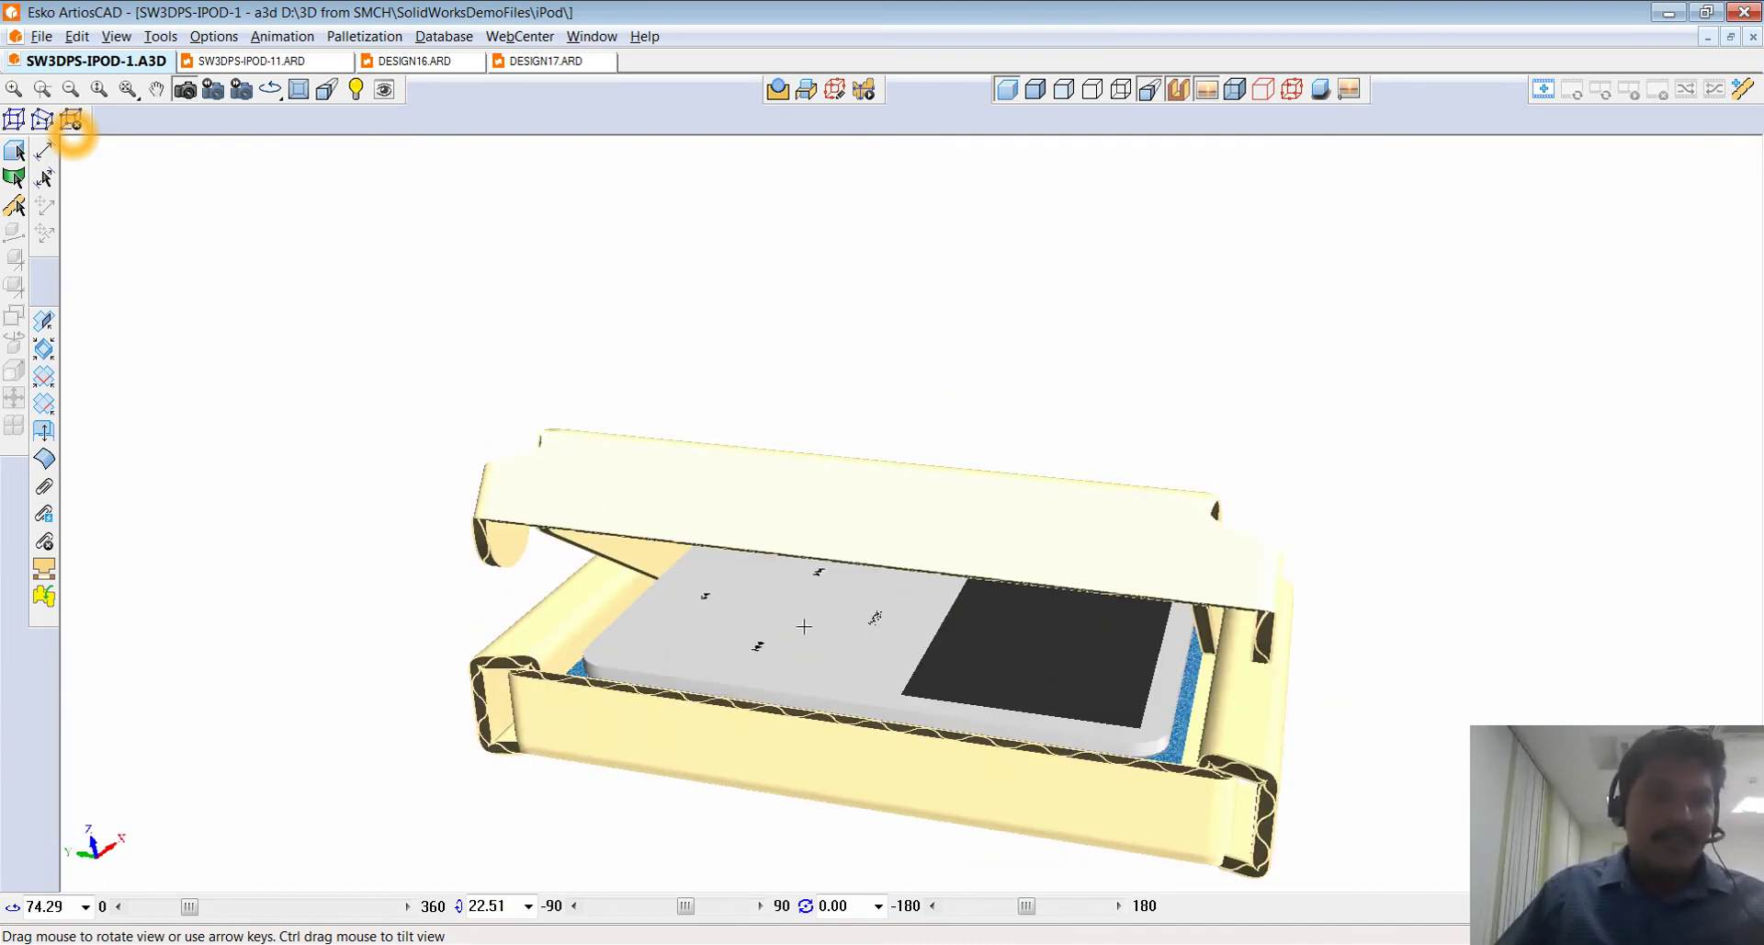
{"action": "scroll", "coordinate": [804, 626], "scroll_direction": "down", "scroll_amount": 1}
{"action": "scroll", "coordinate": [809, 623], "scroll_direction": "up", "scroll_amount": 1}
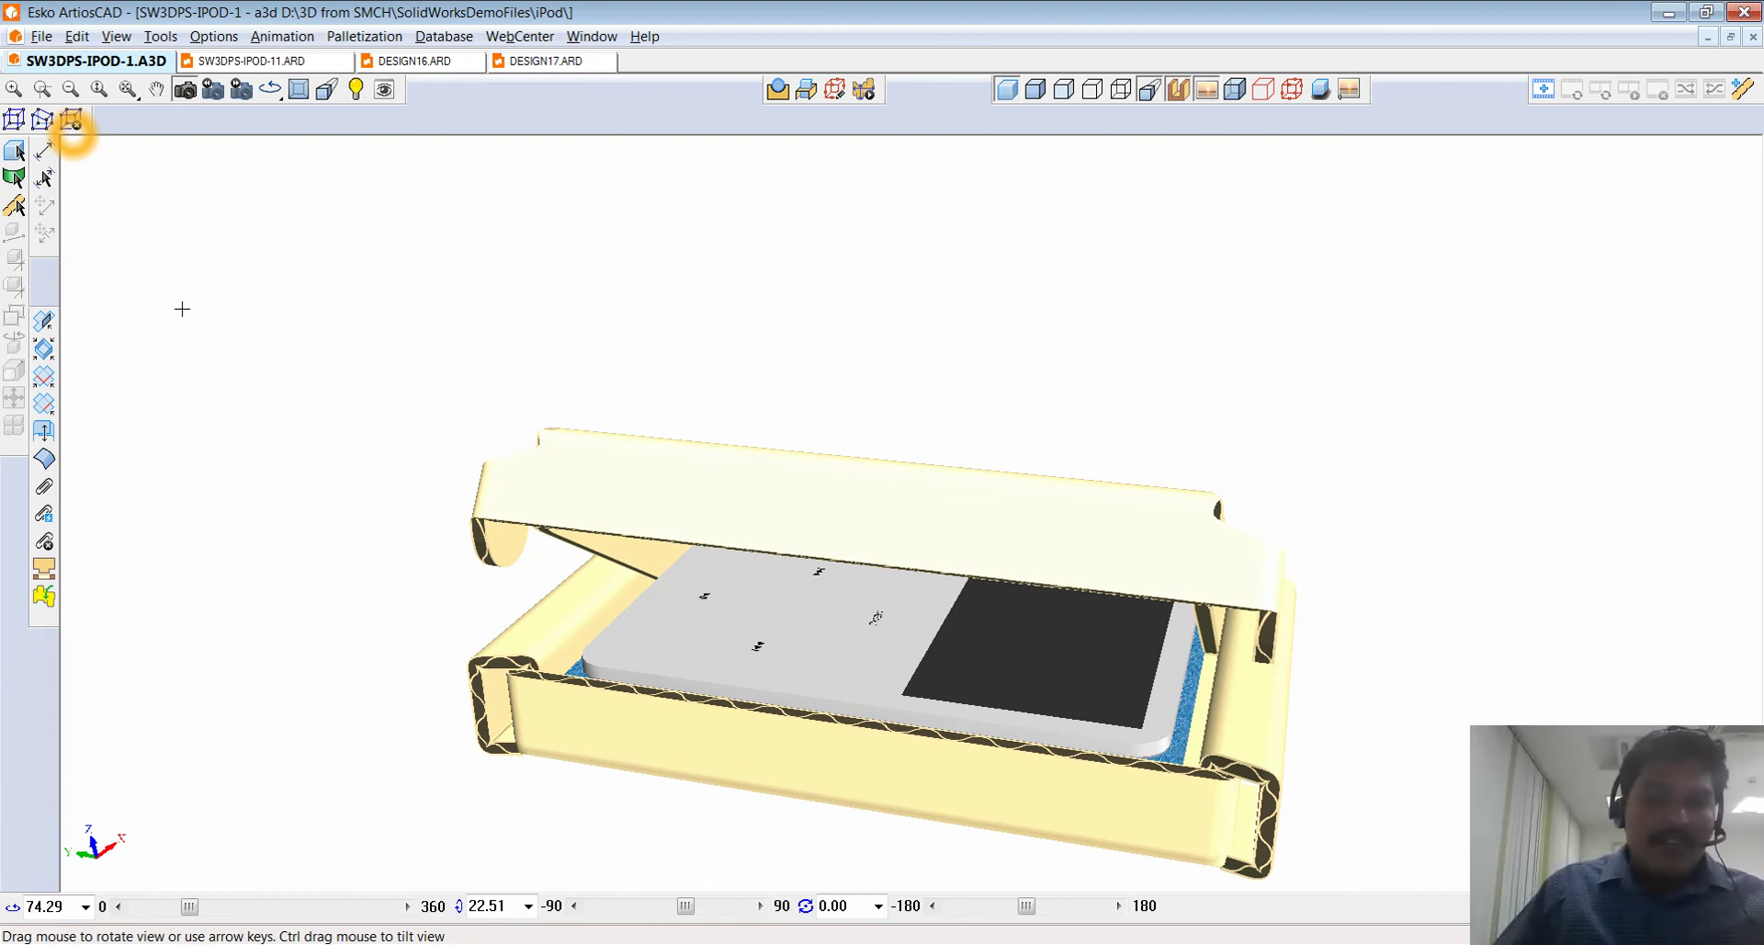
{"action": "left_click", "coordinate": [184, 88]}
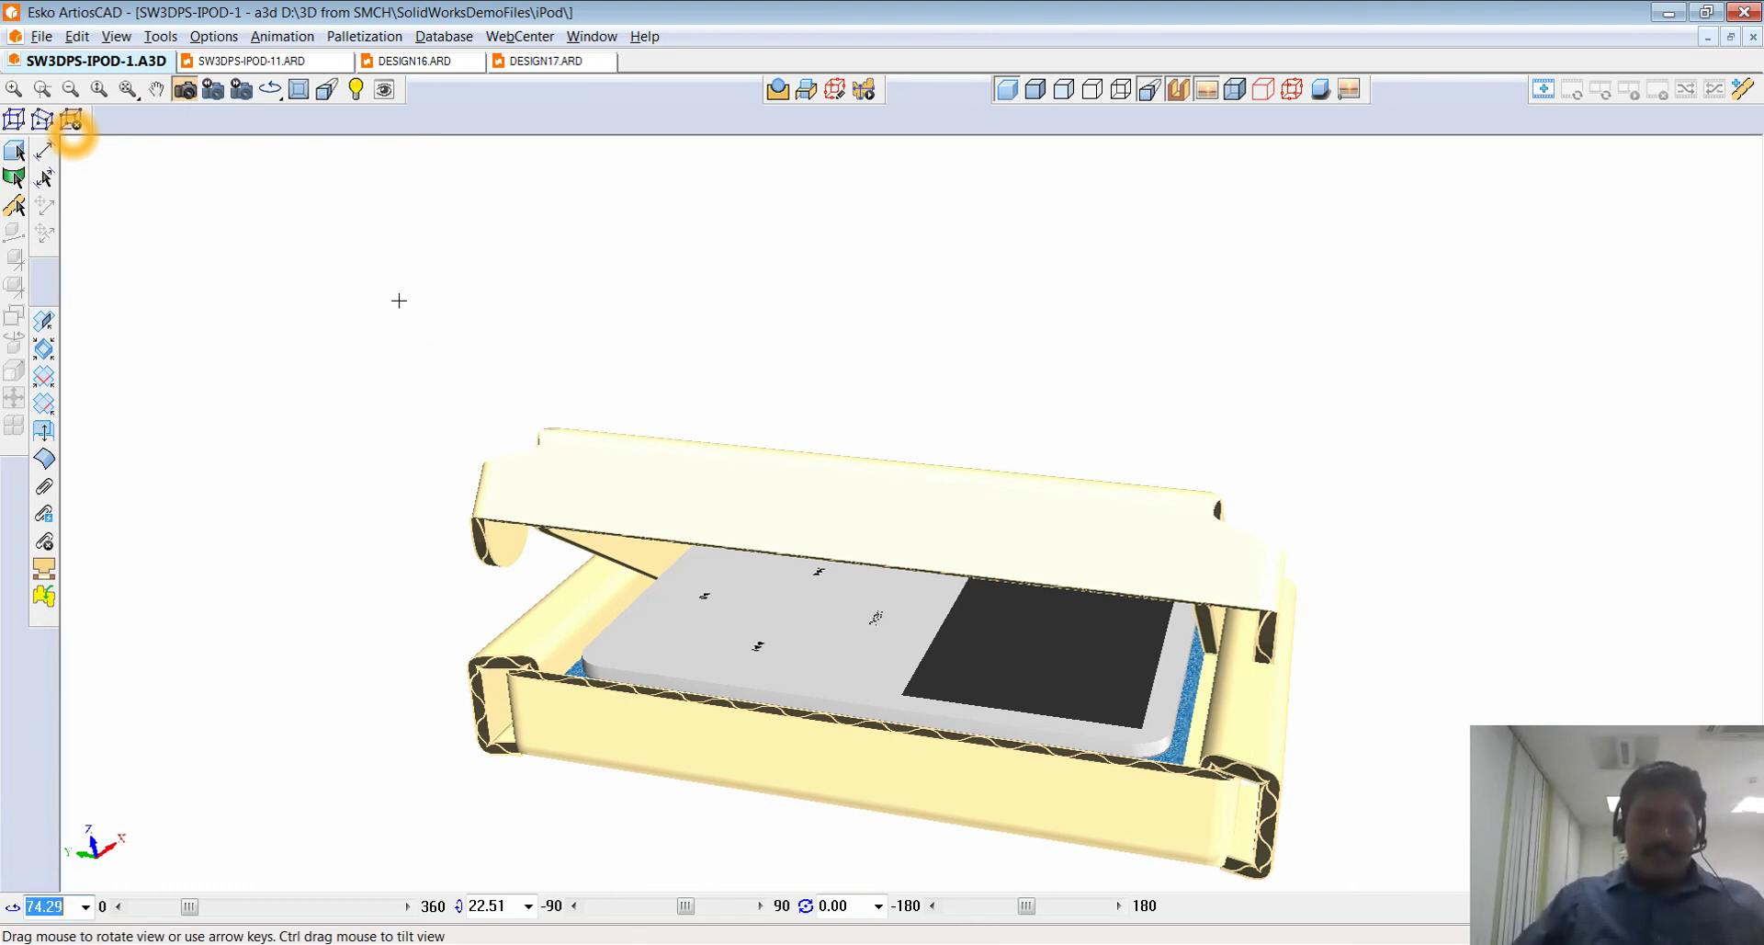
{"action": "left_click_drag", "start_coordinate": [398, 300], "coordinate": [505, 358]}
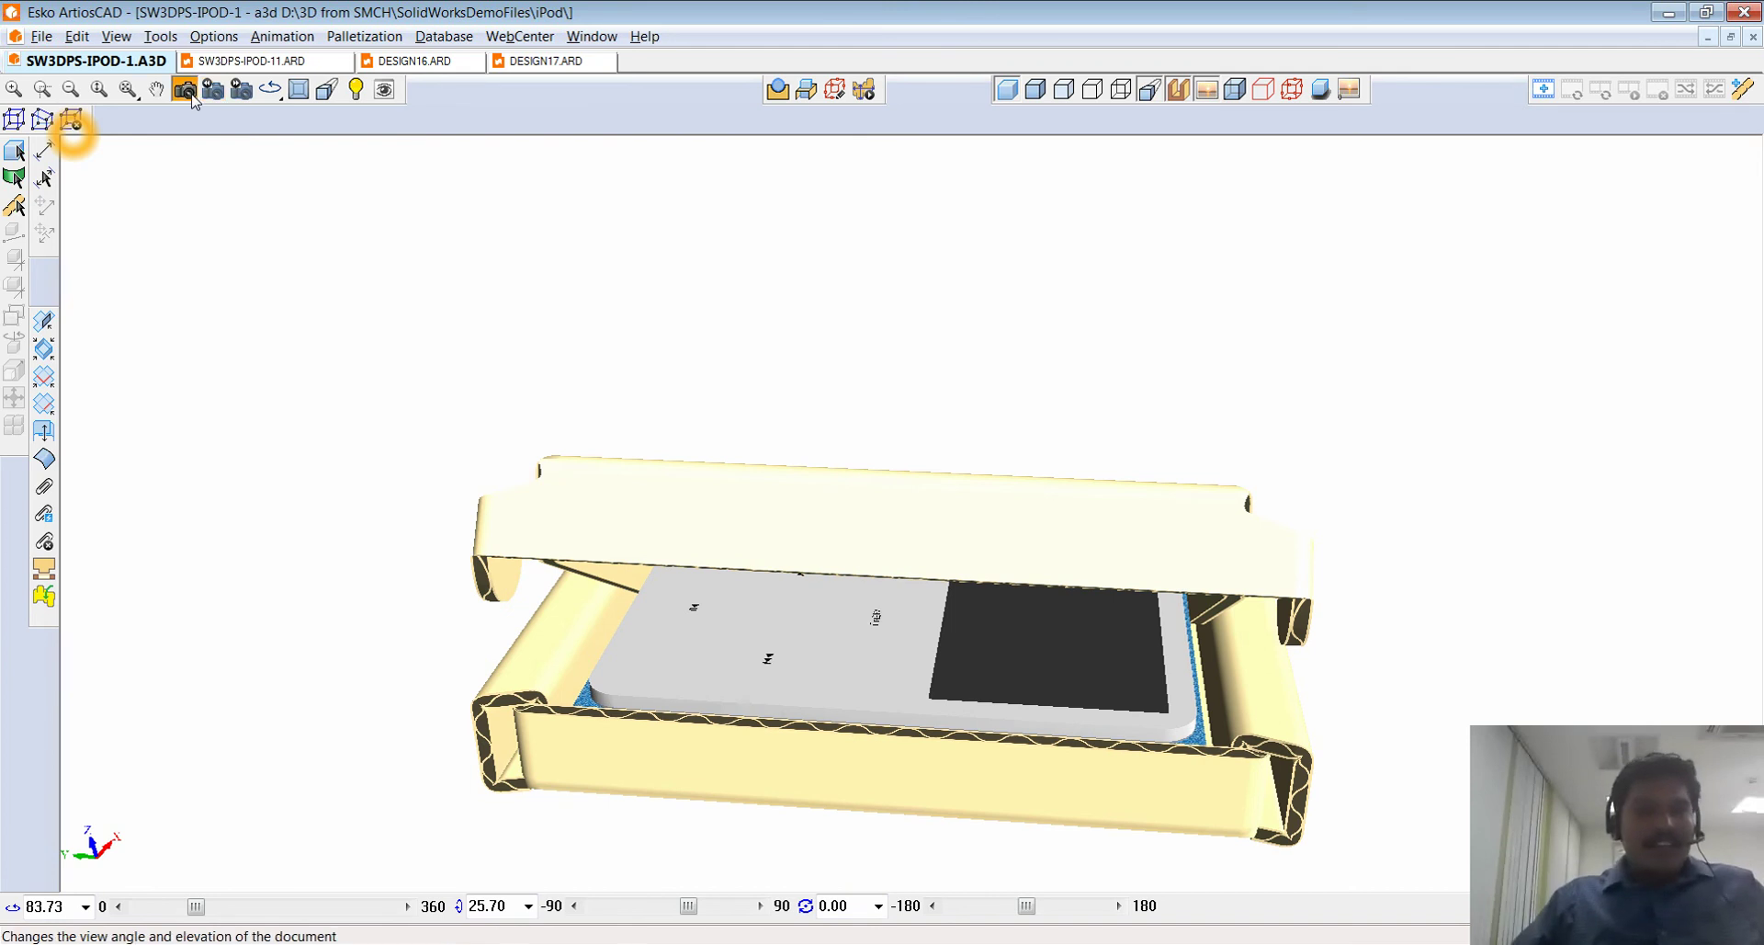
- Start a Multireport 3D output from File > Outputs and accept the chosen design
{"action": "left_click", "coordinate": [44, 39]}
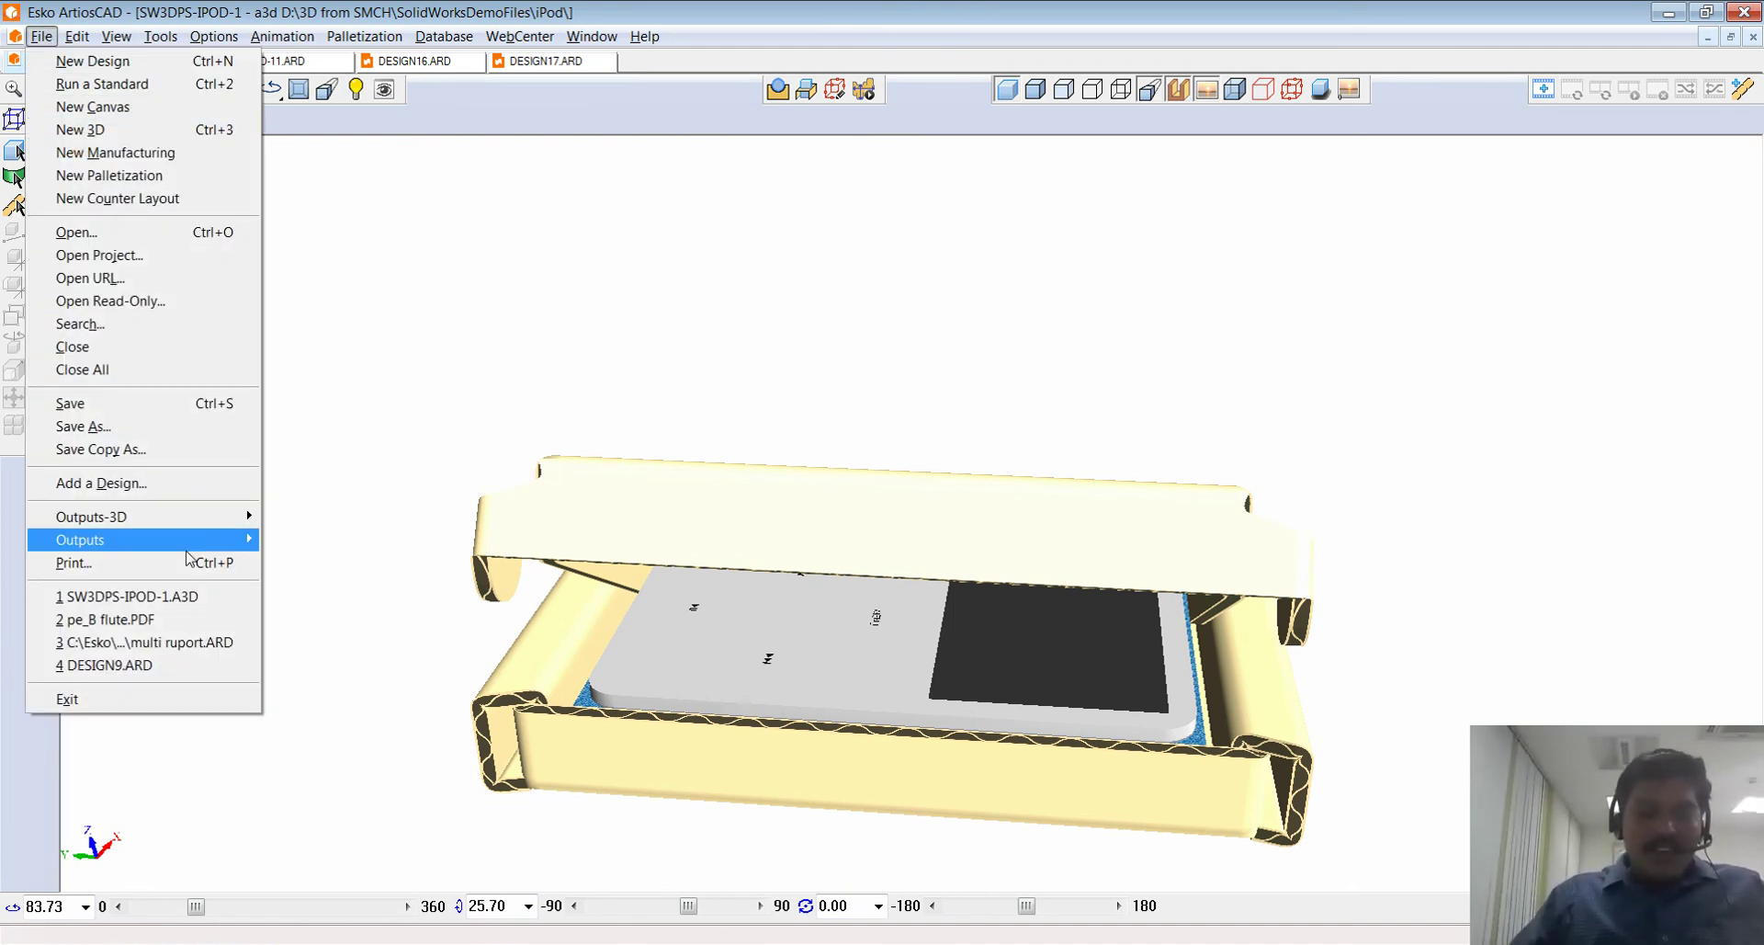
{"action": "mouse_move", "coordinate": [188, 542]}
{"action": "left_click", "coordinate": [358, 564]}
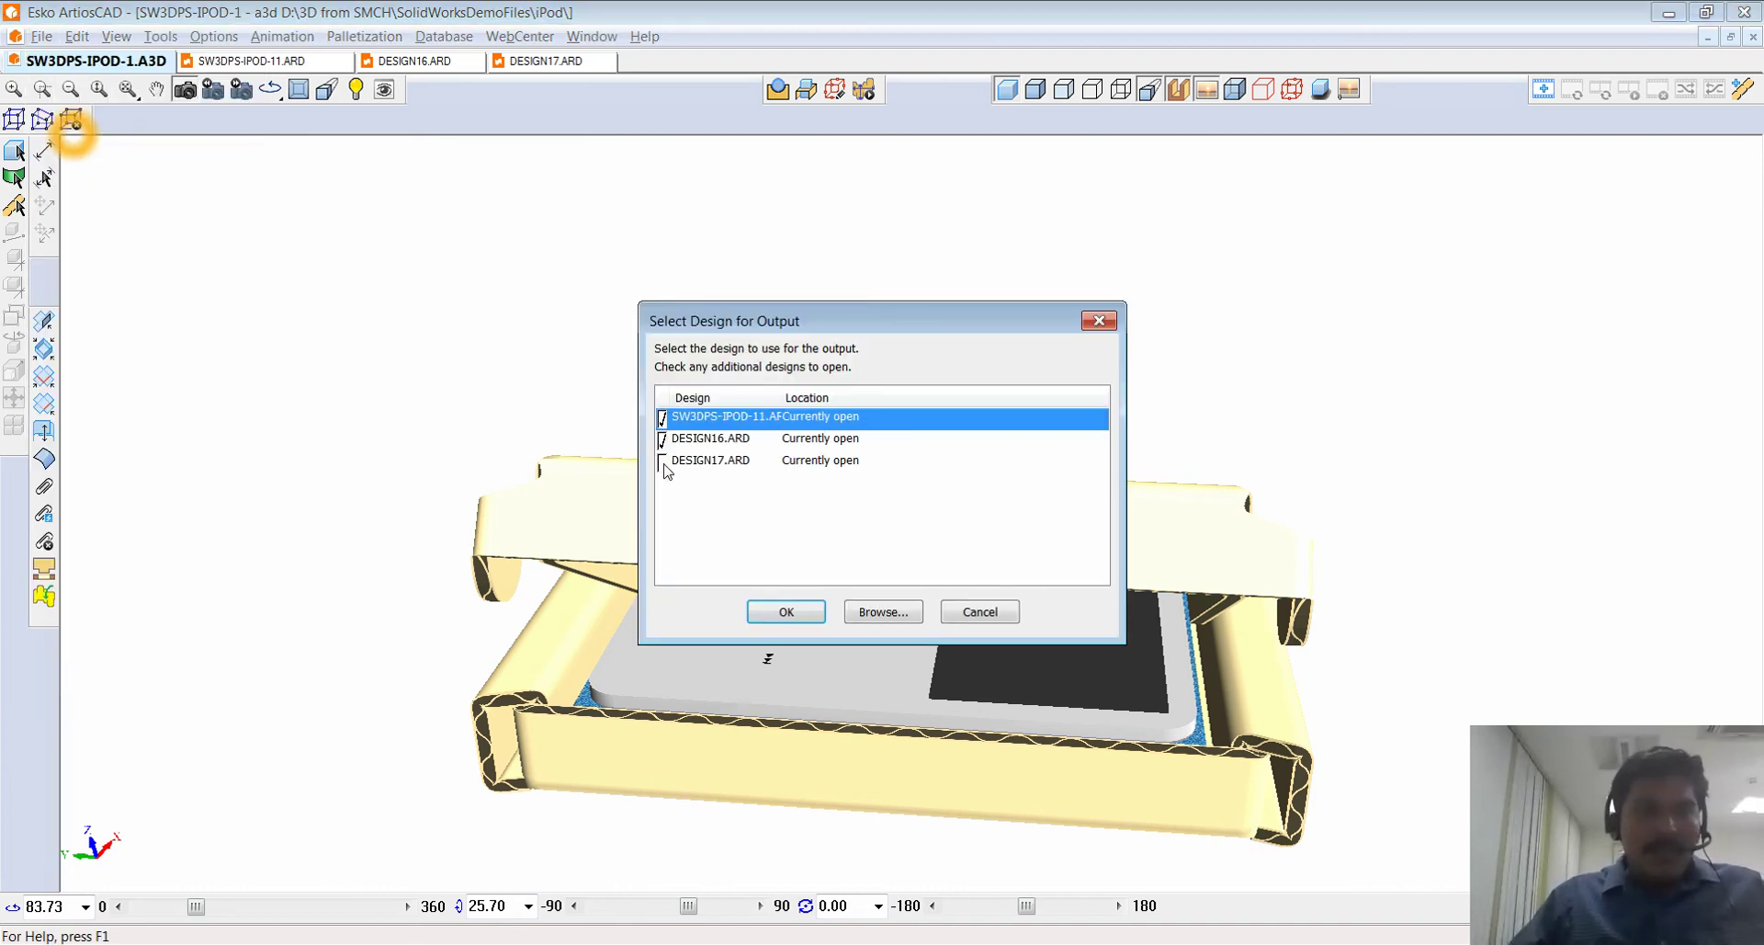
{"action": "left_click", "coordinate": [783, 612]}
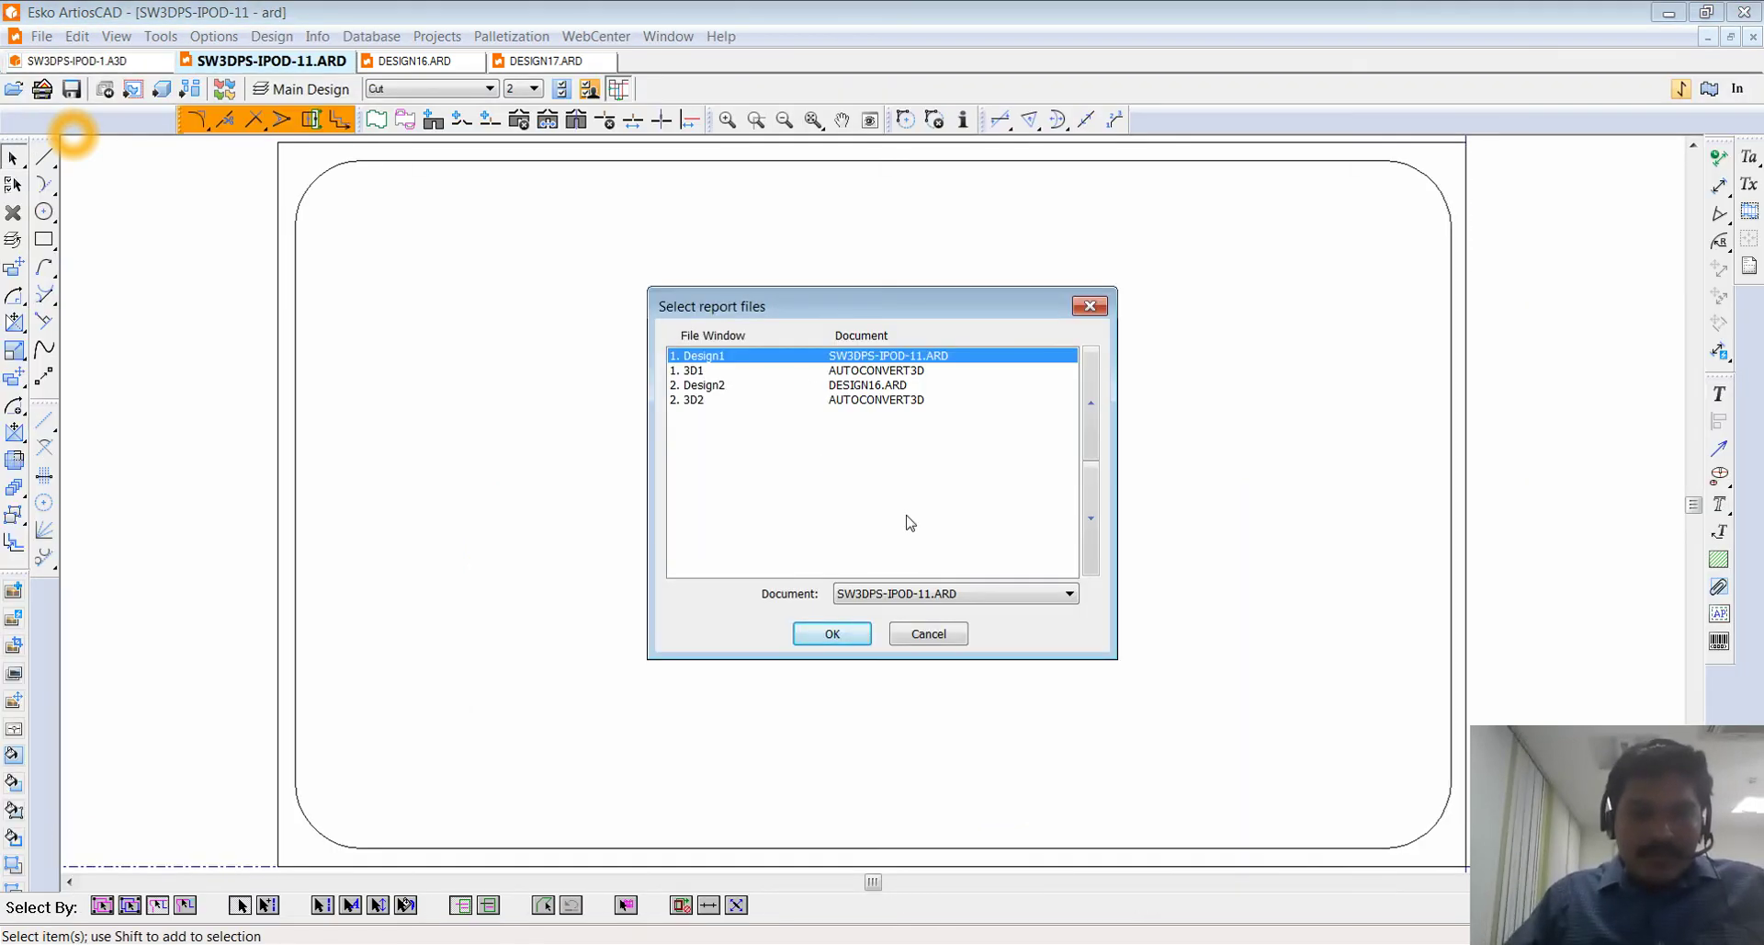
- Assign DESIGN16.ARD as the report's design document in Select report files and confirm
{"action": "left_click", "coordinate": [903, 600]}
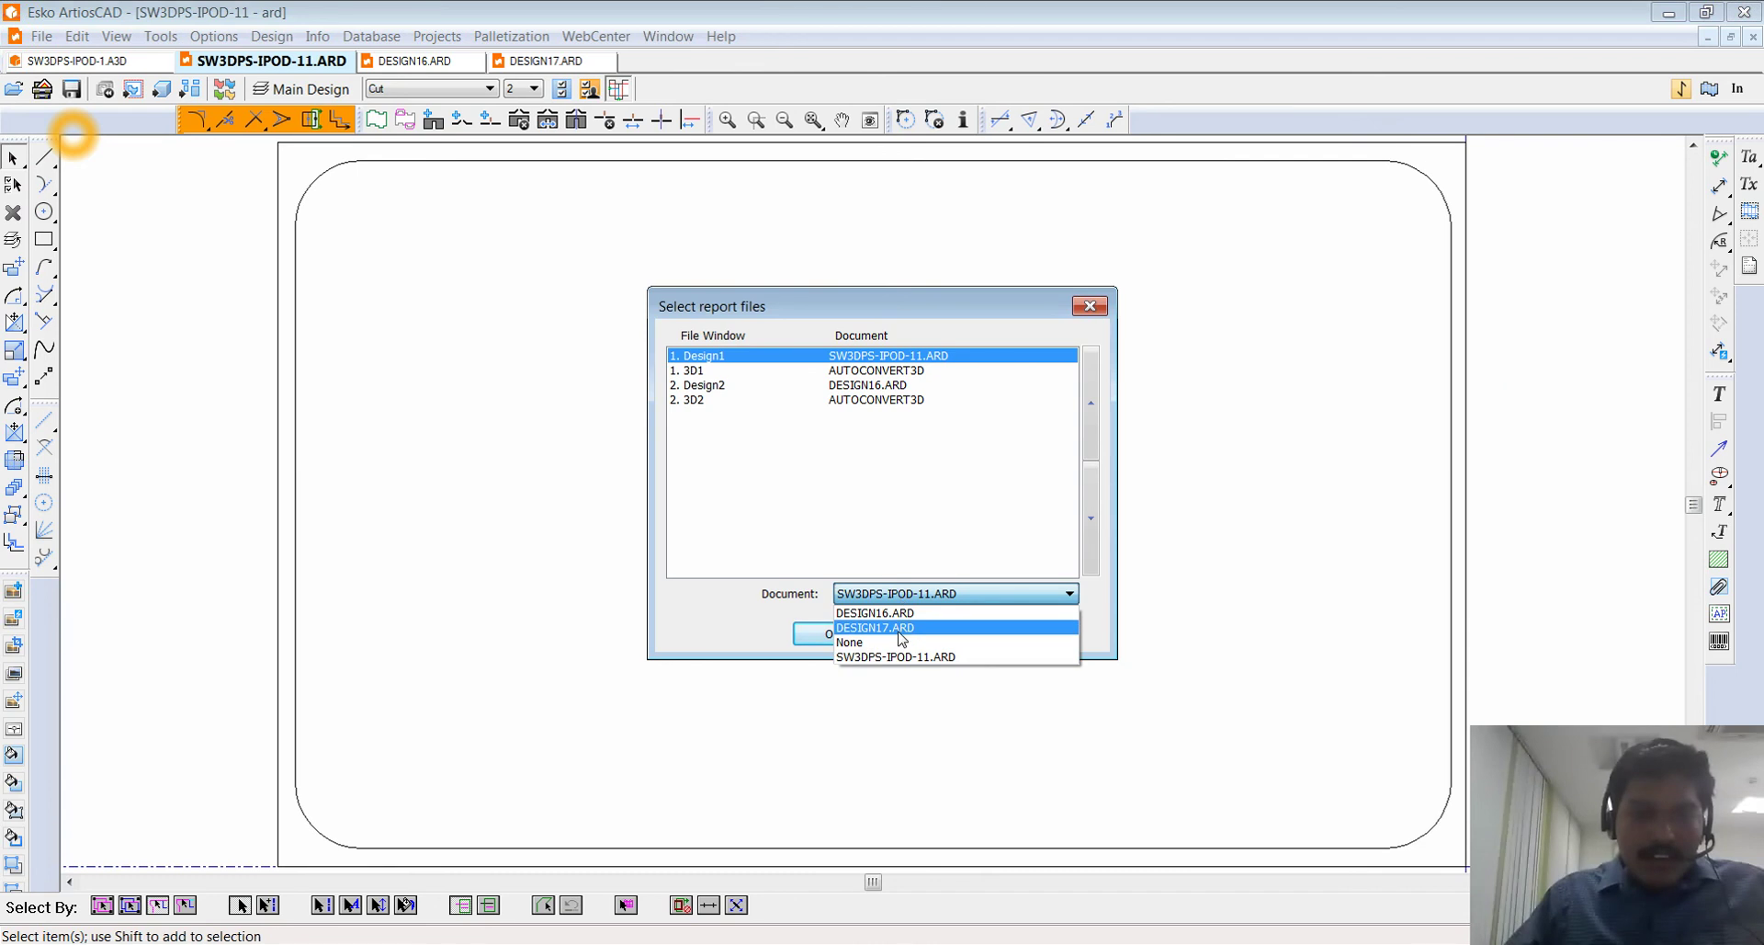
{"action": "left_click", "coordinate": [900, 614]}
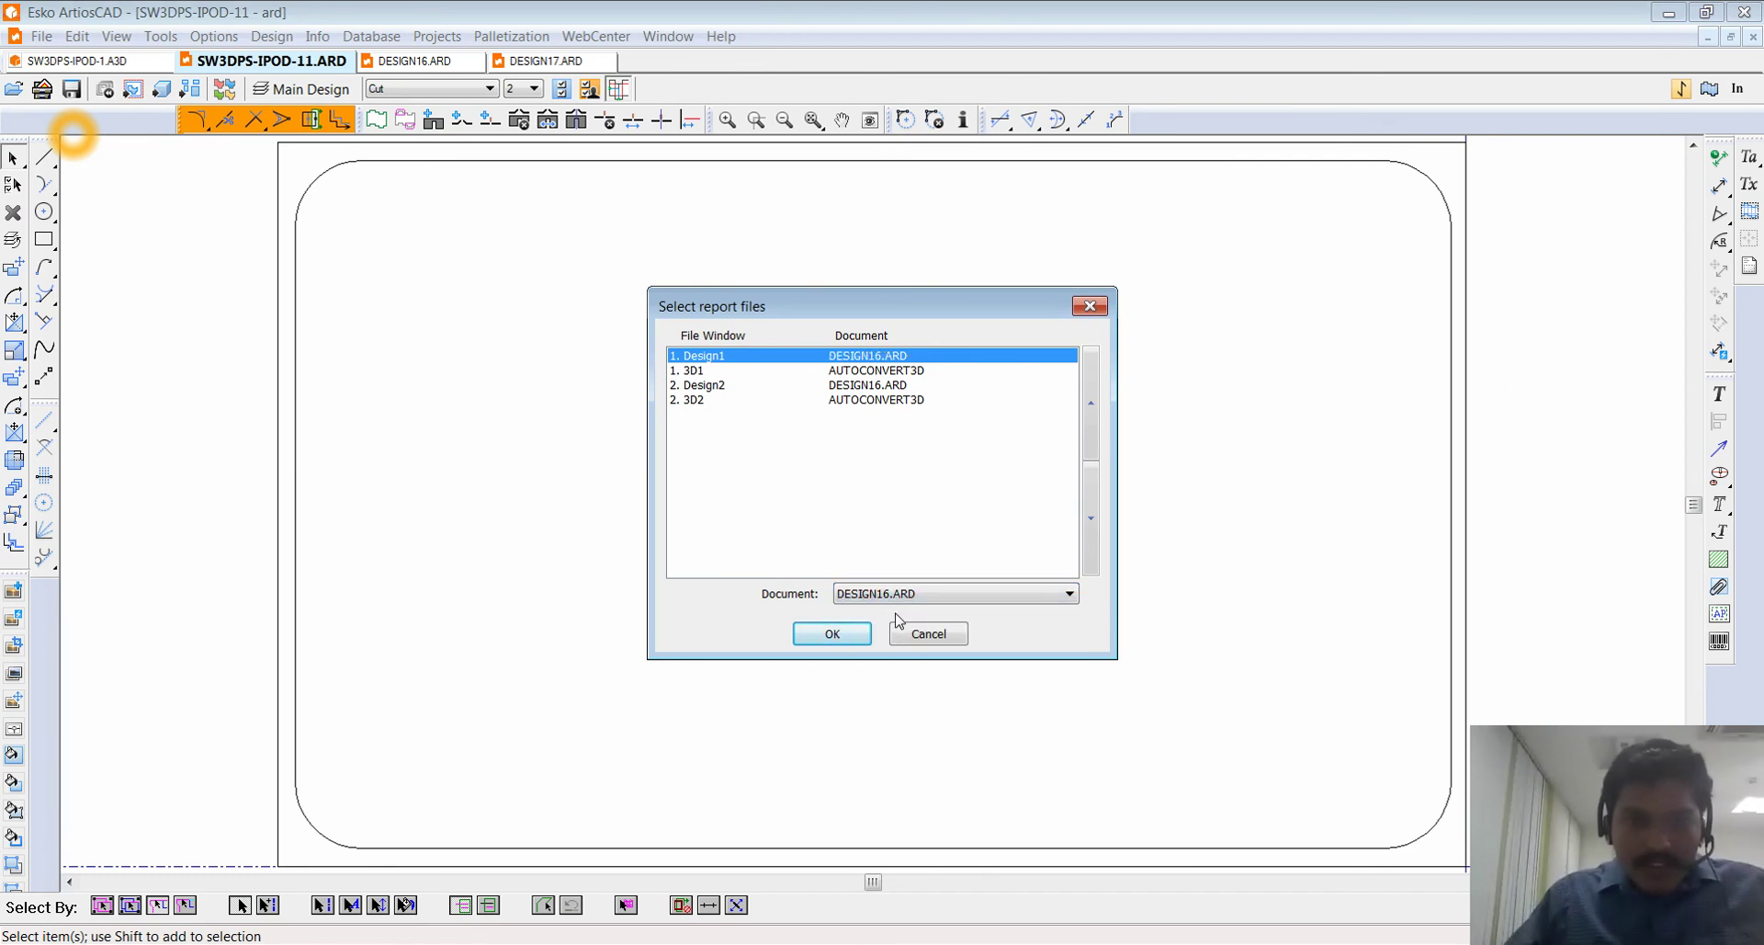
{"action": "left_click", "coordinate": [847, 386]}
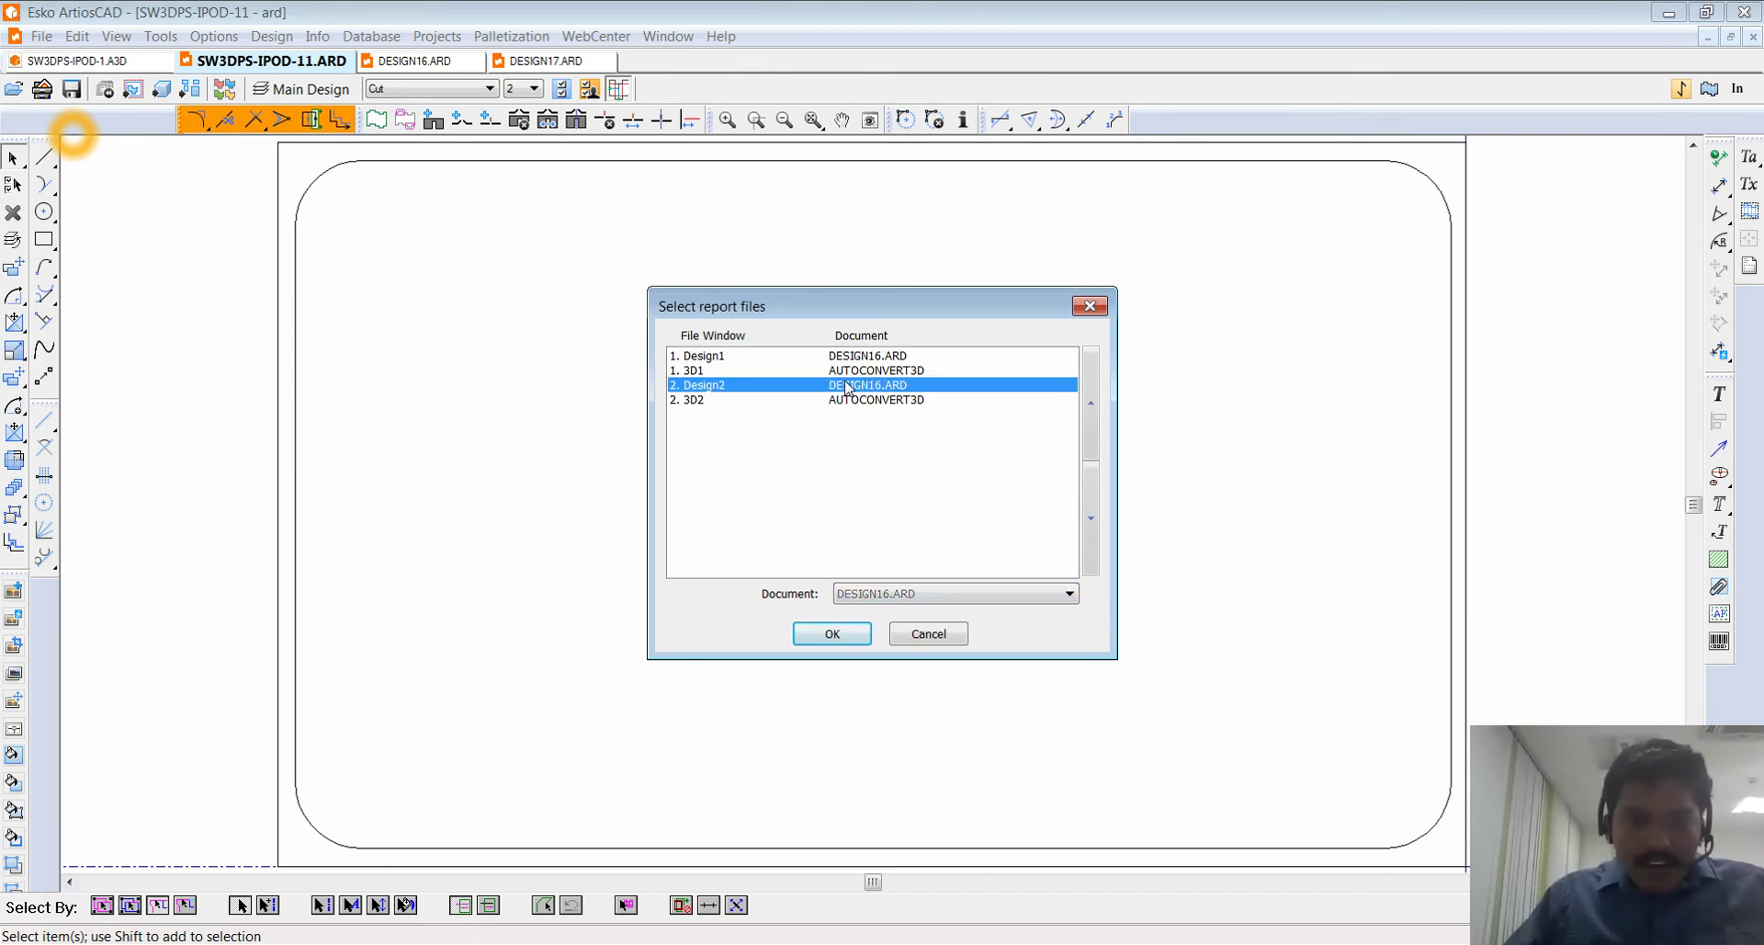
{"action": "left_click", "coordinate": [910, 596]}
{"action": "left_click", "coordinate": [817, 633]}
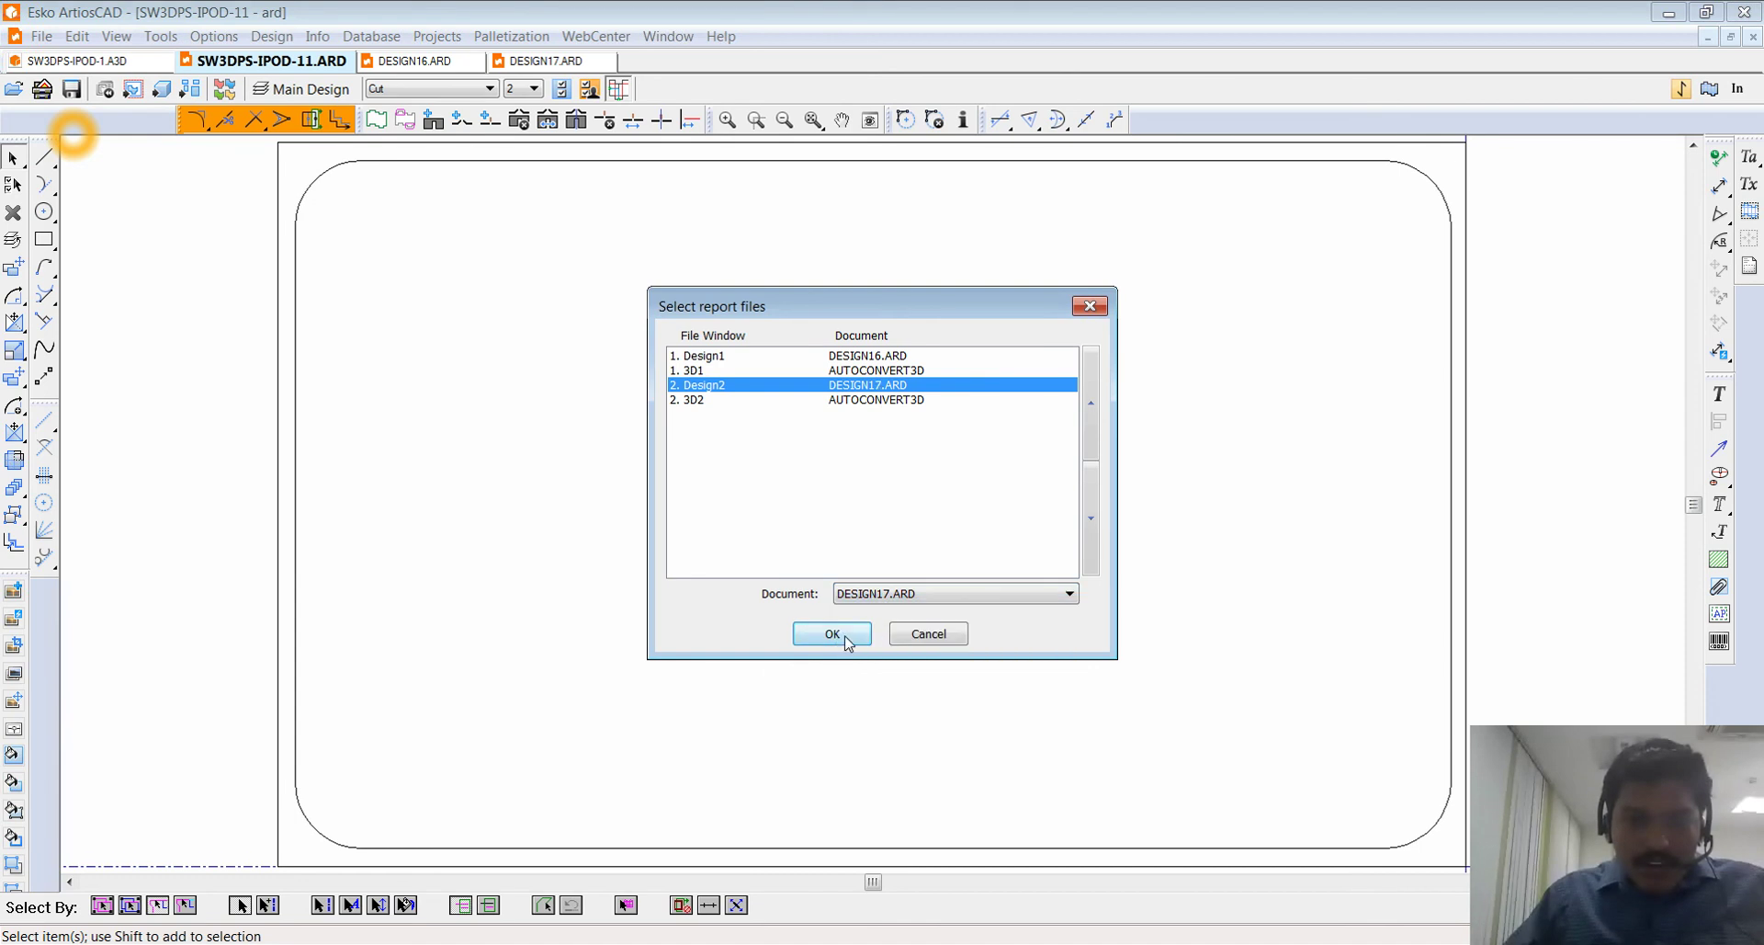
{"action": "left_click", "coordinate": [831, 633]}
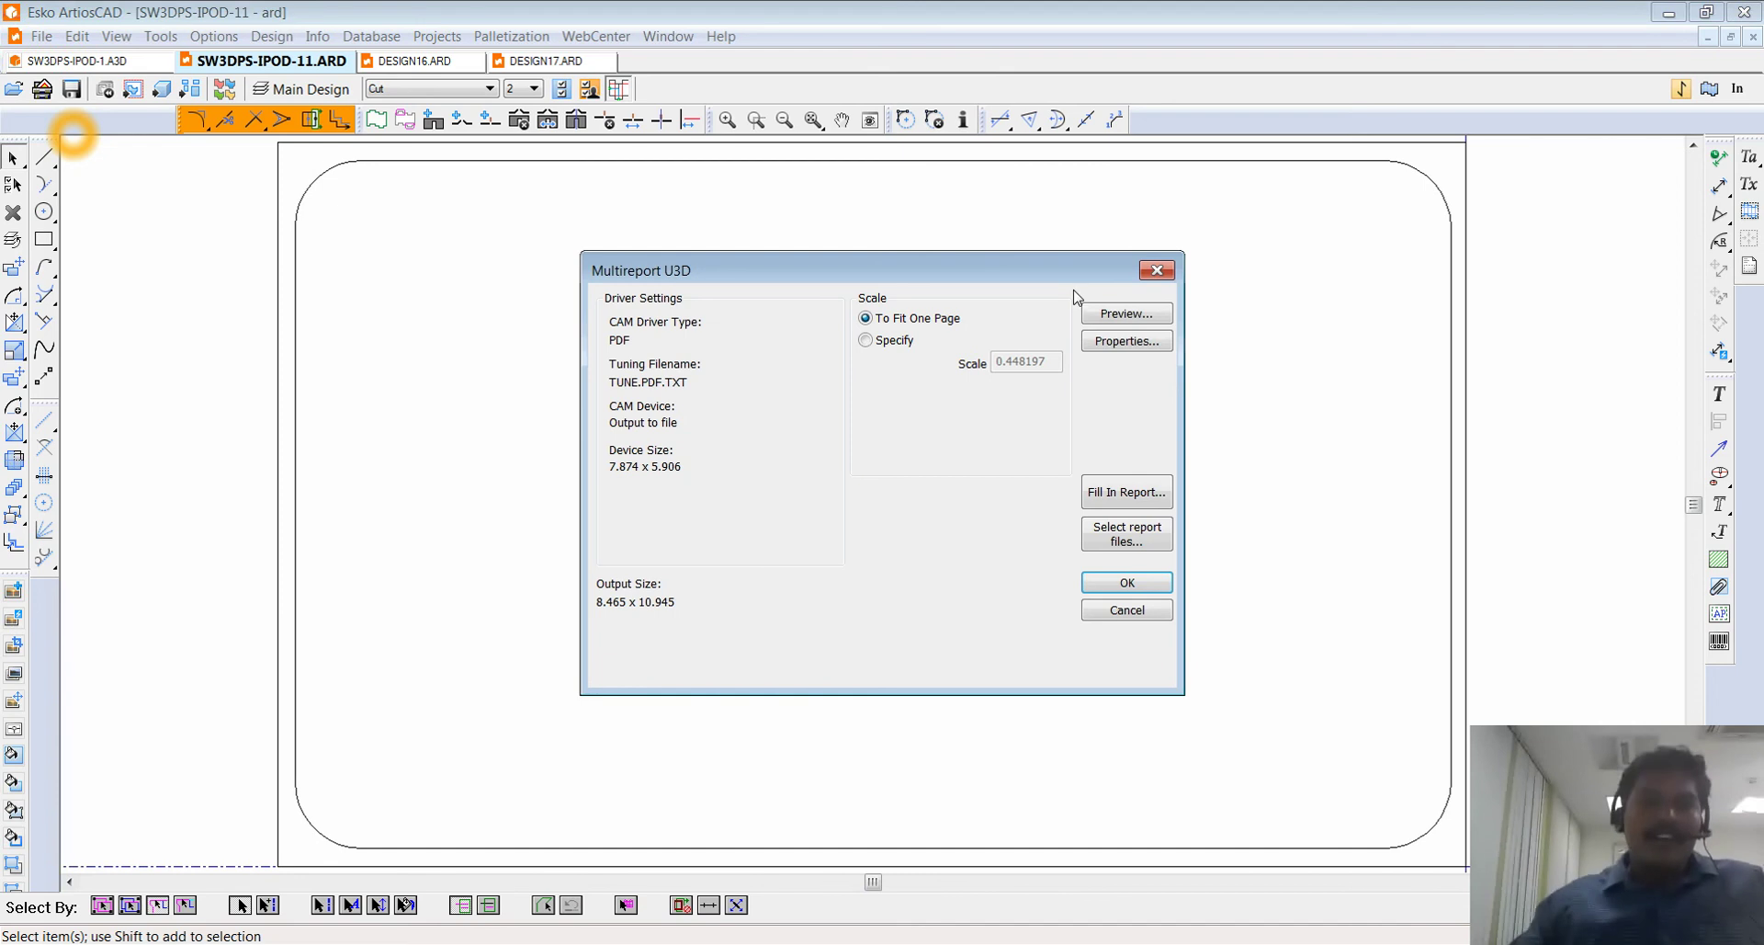
{"action": "left_click", "coordinate": [1124, 313]}
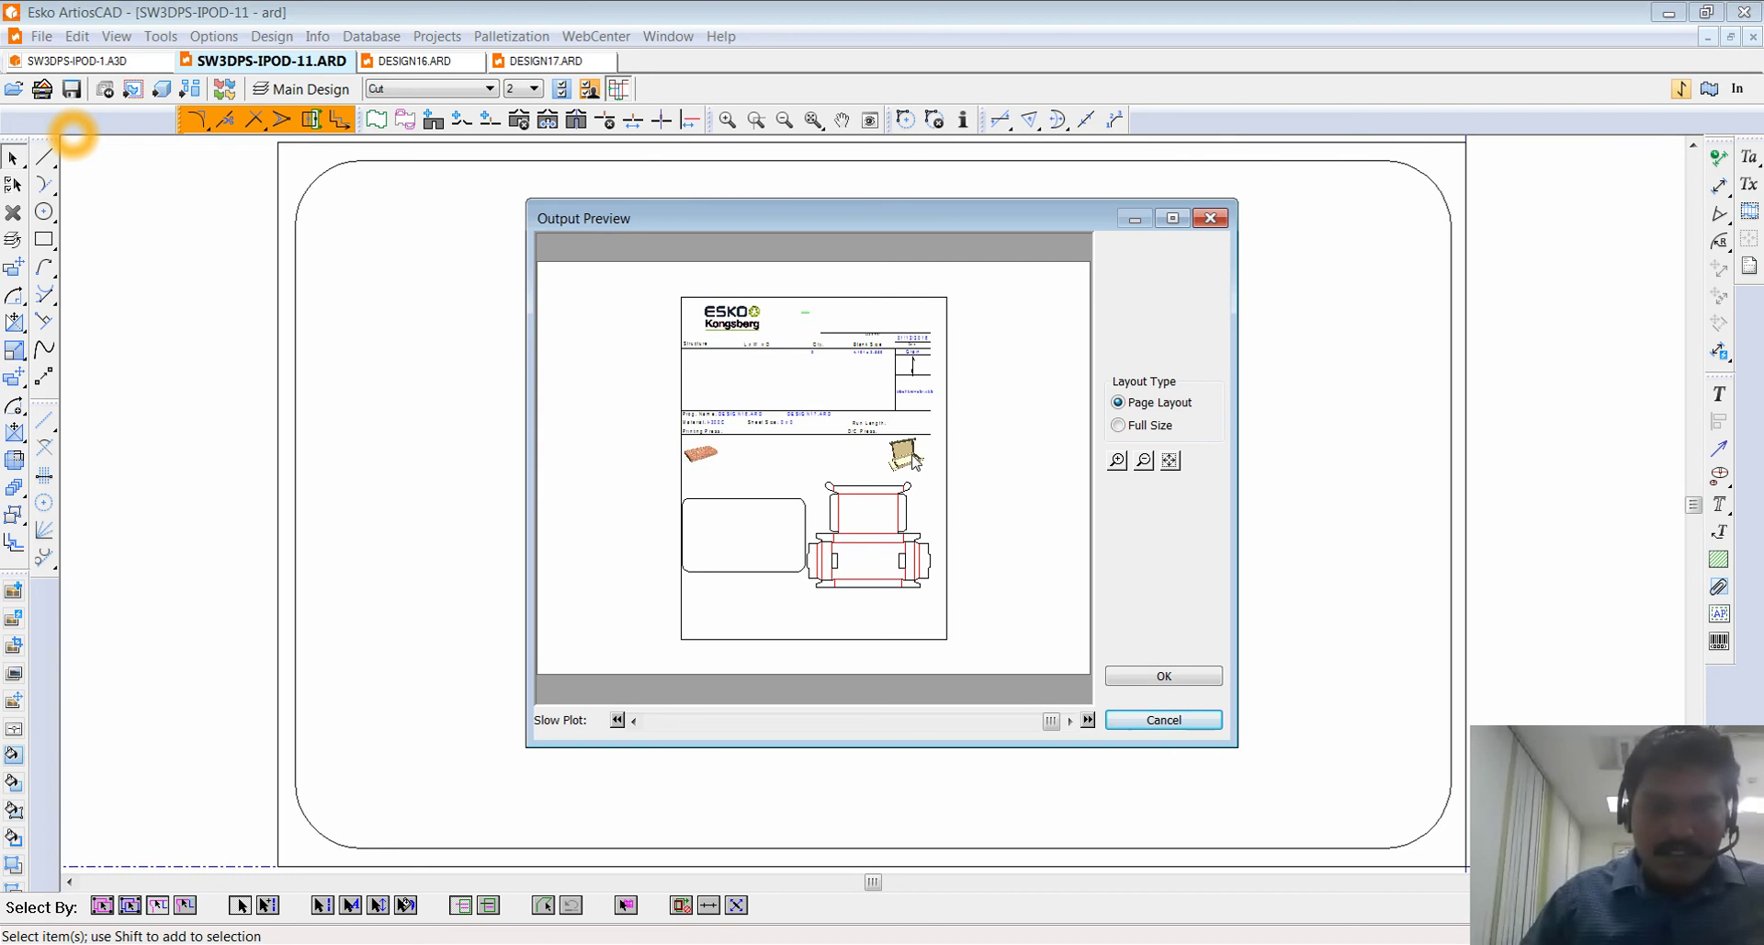
{"action": "left_click", "coordinate": [1163, 720]}
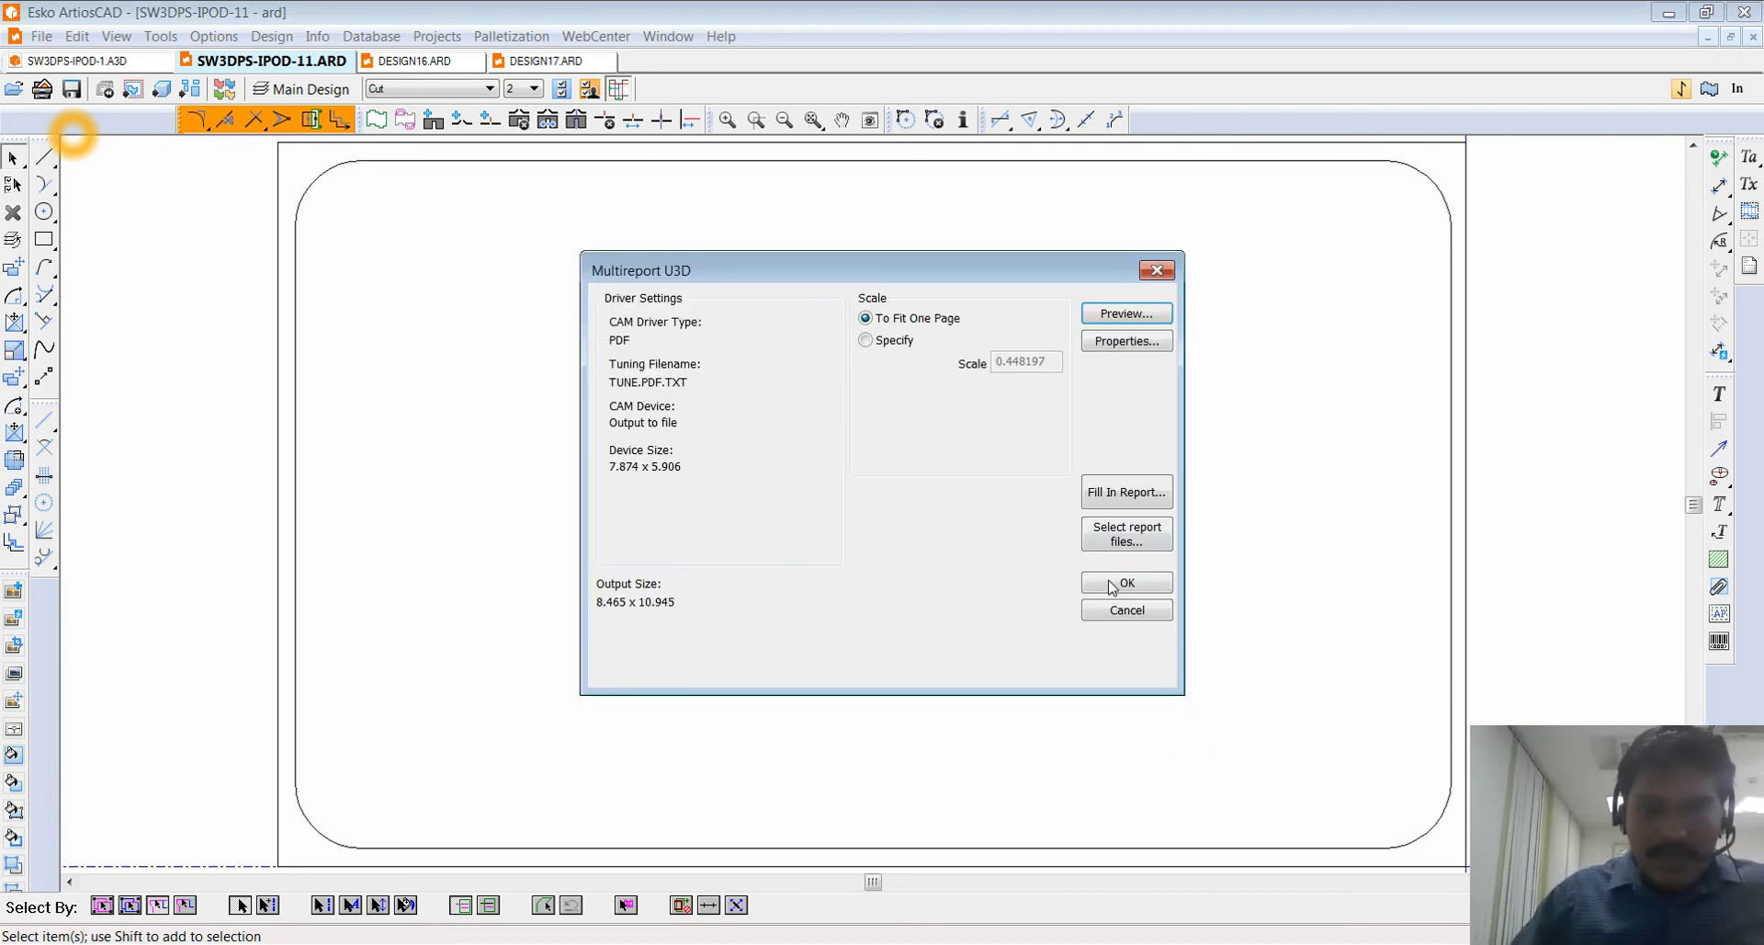